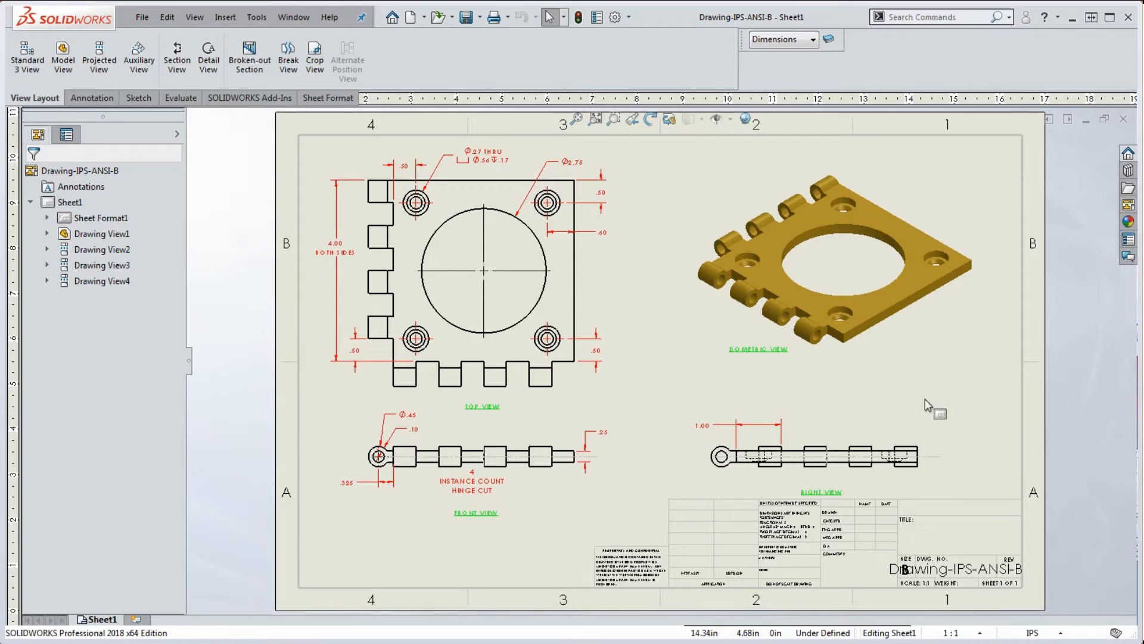
# Save the drawing as Drawing-IPS-ANSI-B.SLDDRW in the SolidWorks-Template-Files folder, replacing the existing file.
pyautogui.click(142, 17)
pyautogui.click(180, 139)
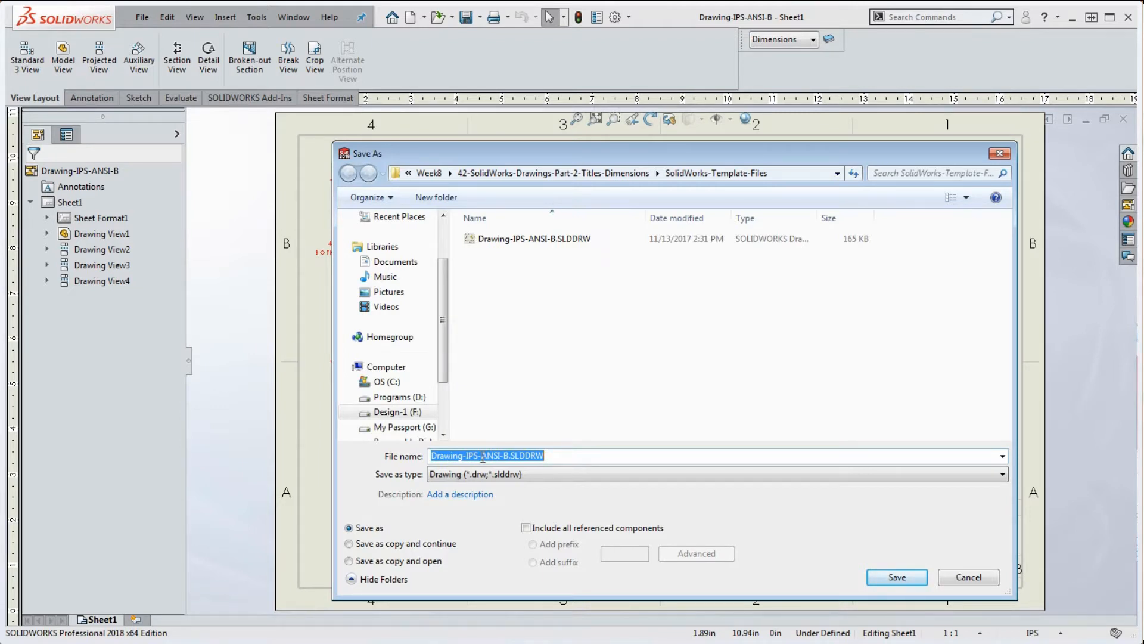
pyautogui.click(583, 454)
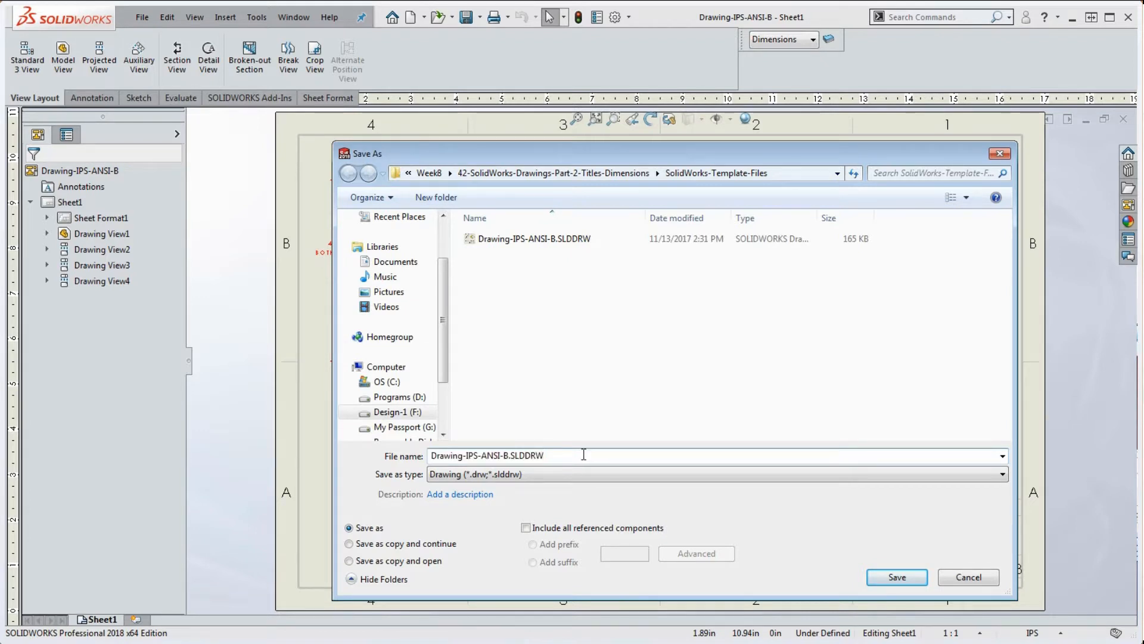
pyautogui.click(897, 577)
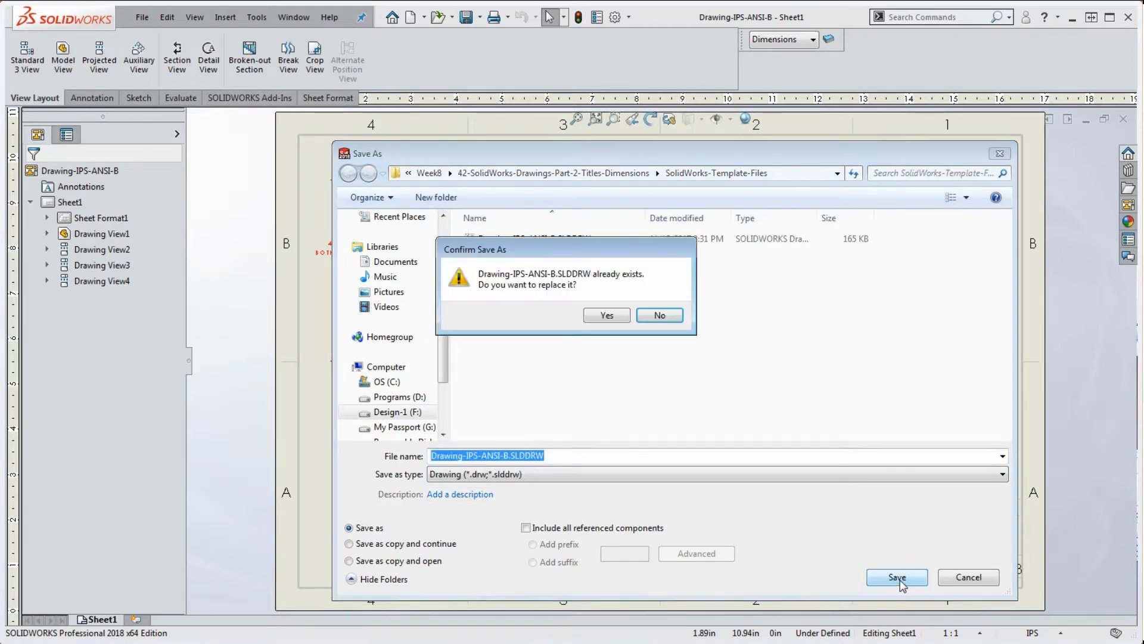
pyautogui.click(605, 315)
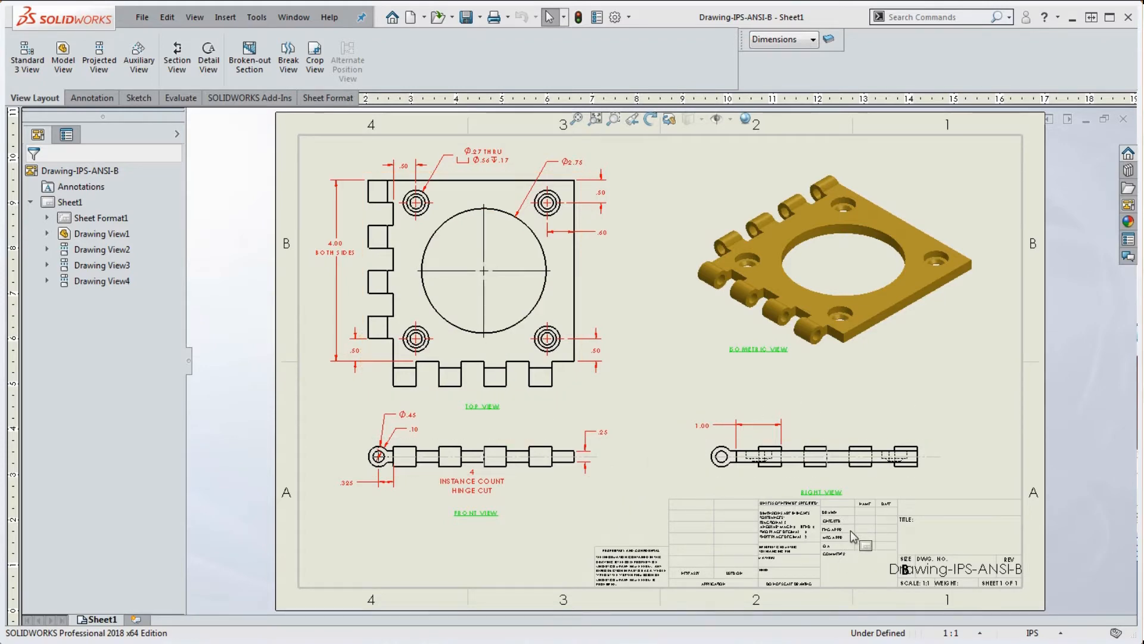
# Examine the title block's title, size, drawing number and revision fields in relation to the sheet's drawing views.
pyautogui.click(881, 553)
pyautogui.scroll(-4, 881, 552)
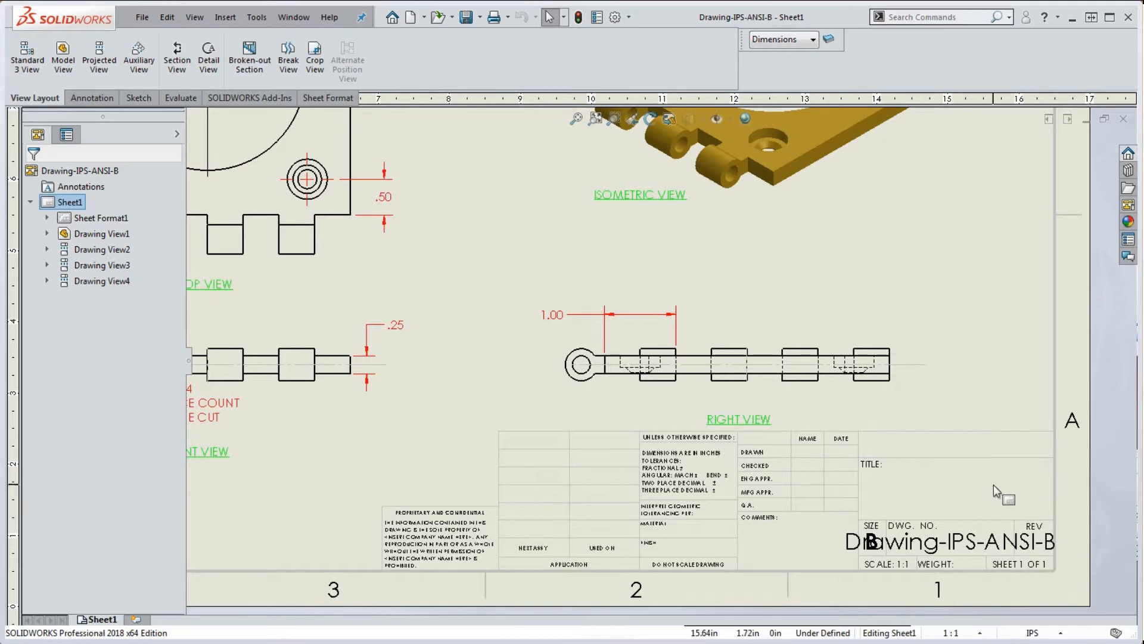
pyautogui.scroll(2, 989, 485)
pyautogui.scroll(-2, 842, 350)
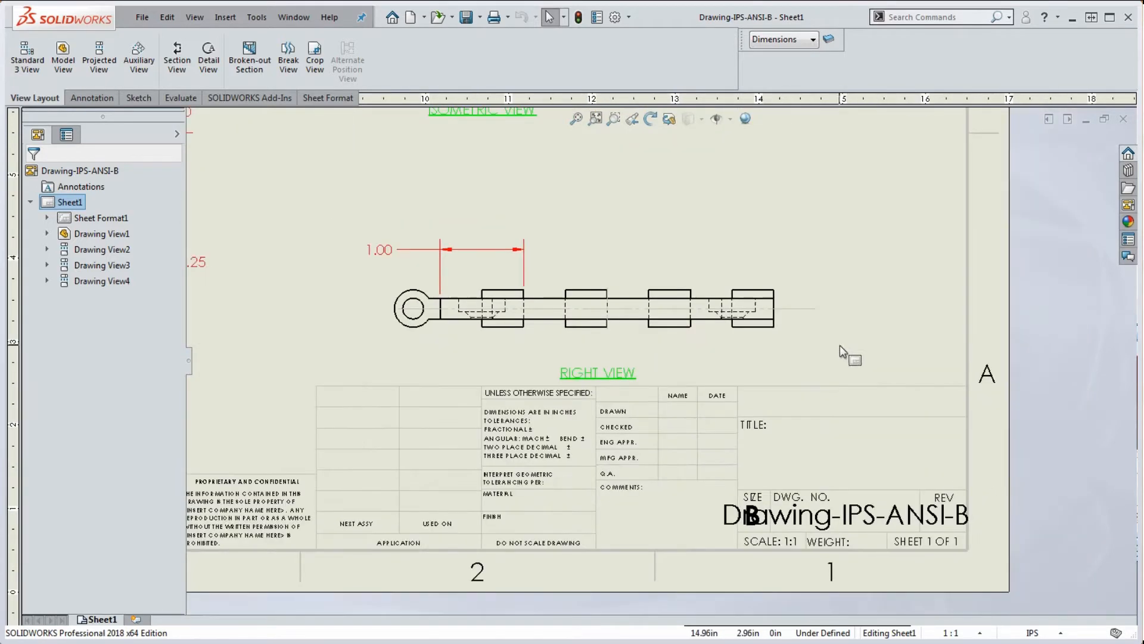
pyautogui.scroll(2, 840, 451)
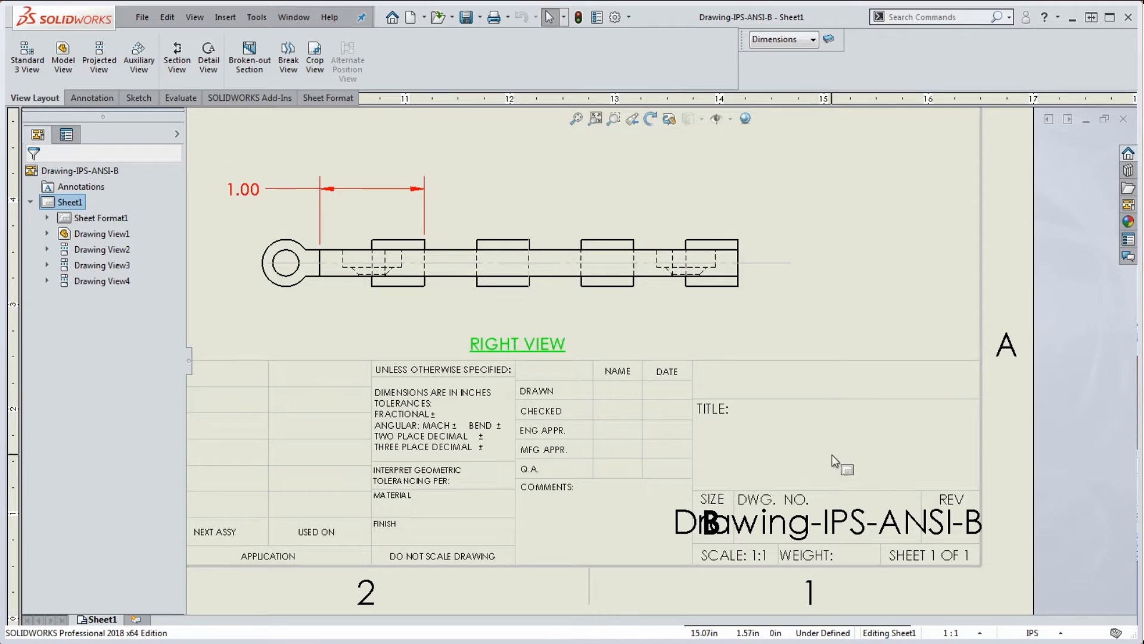
pyautogui.scroll(3, 790, 427)
pyautogui.scroll(2, 745, 352)
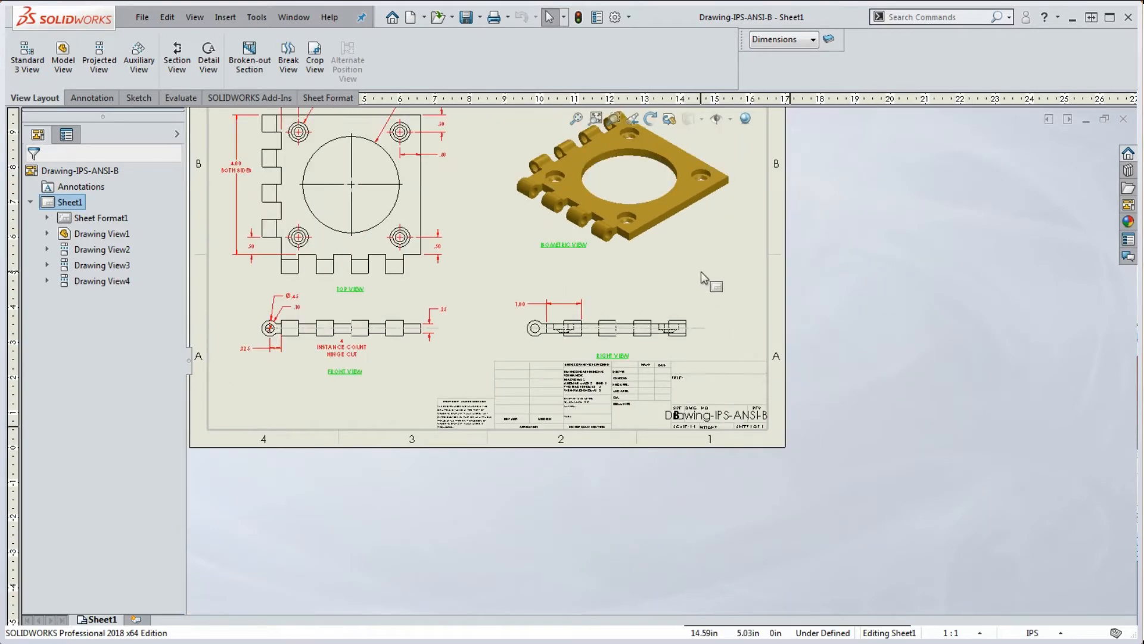
pyautogui.scroll(-1, 649, 209)
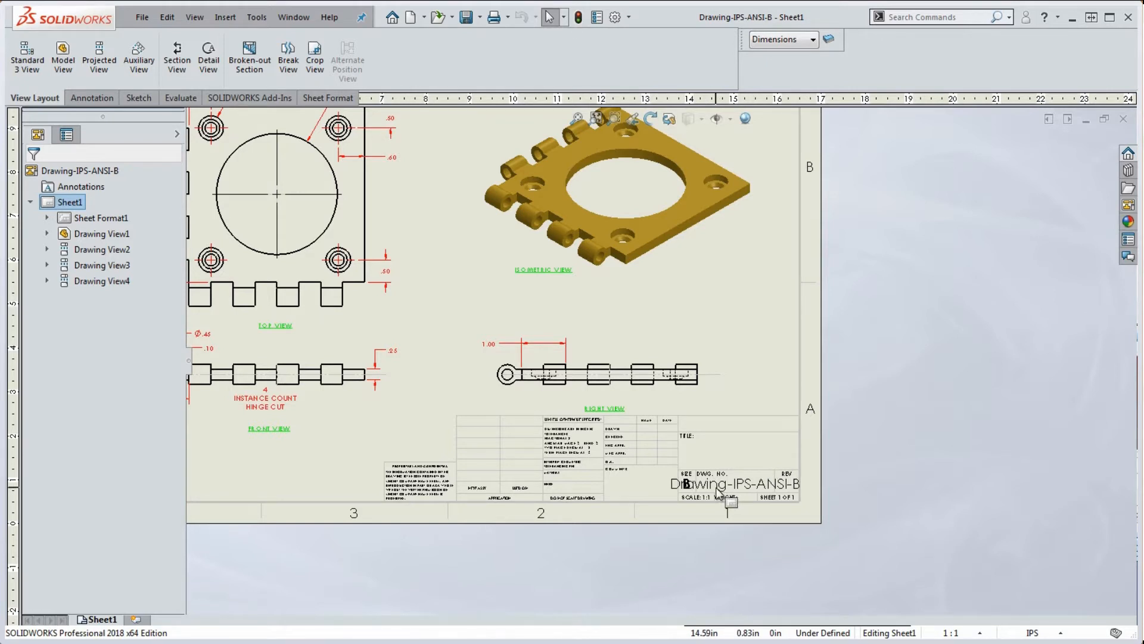
pyautogui.scroll(-4, 725, 442)
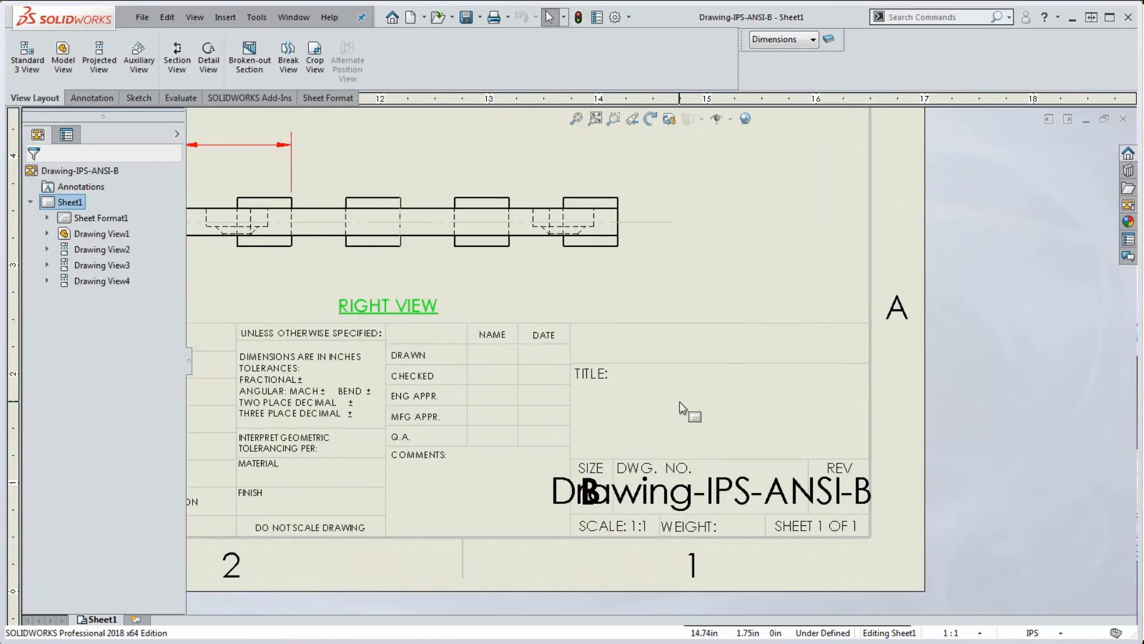
pyautogui.scroll(5, 679, 401)
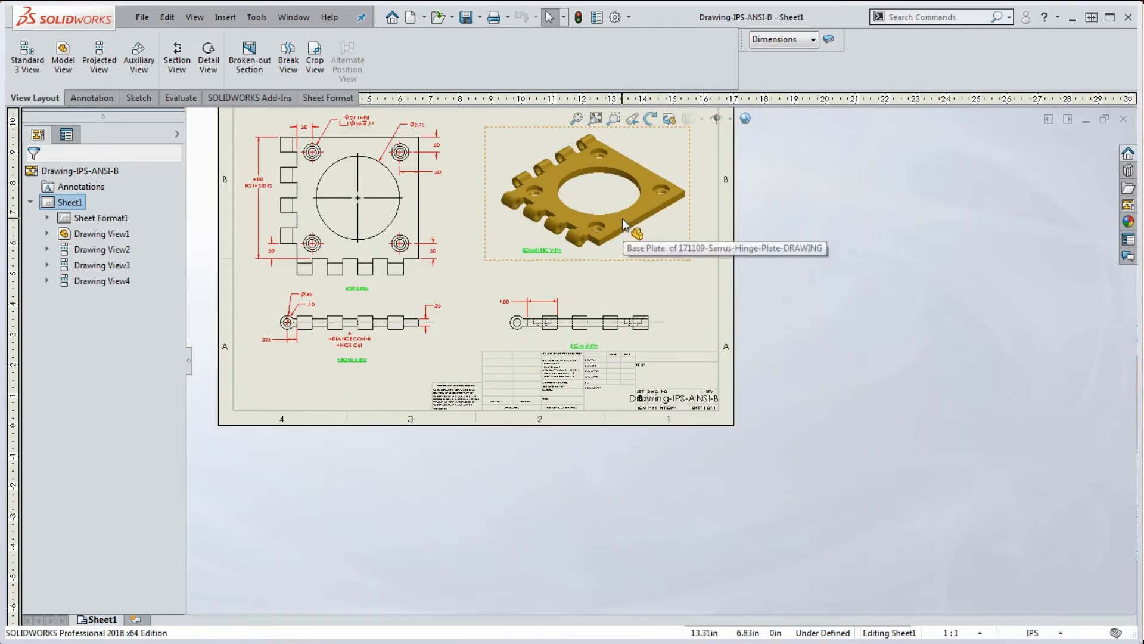
pyautogui.scroll(-5, 662, 369)
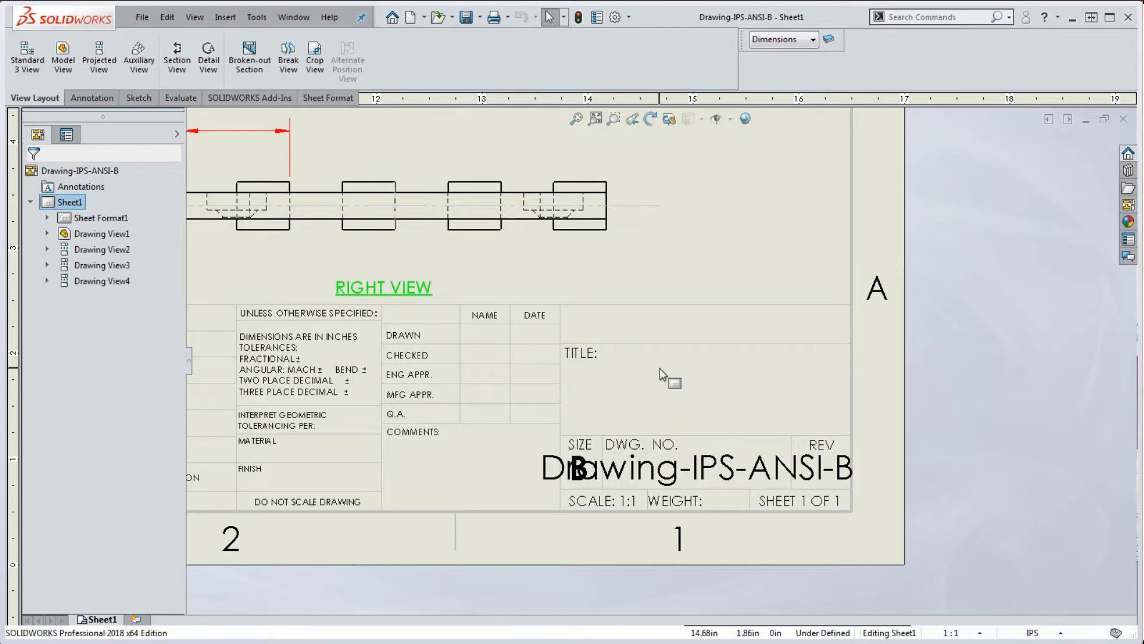
pyautogui.scroll(-2, 707, 384)
pyautogui.scroll(-2, 593, 360)
pyautogui.scroll(1, 592, 360)
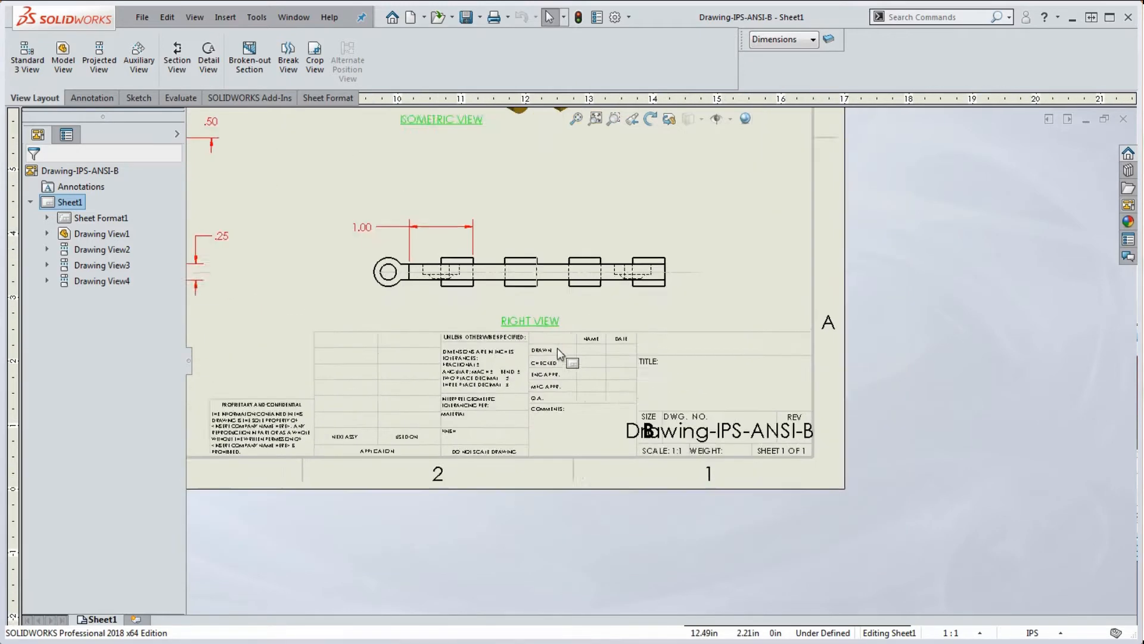
pyautogui.scroll(2, 558, 352)
pyautogui.scroll(-5, 557, 353)
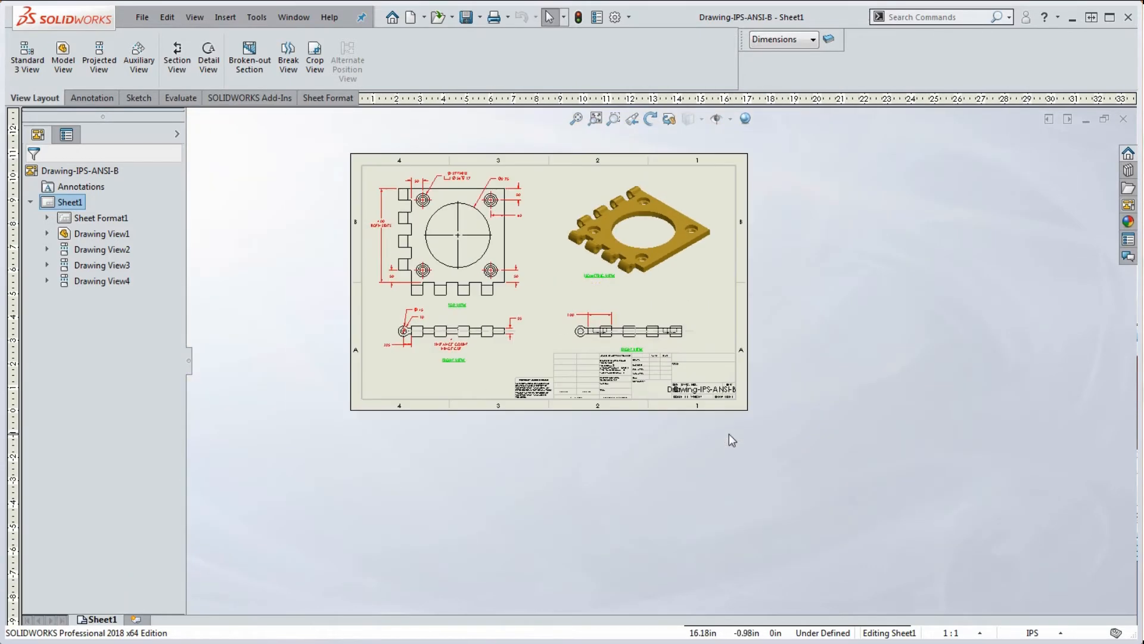
pyautogui.scroll(2, 678, 333)
pyautogui.scroll(1, 677, 334)
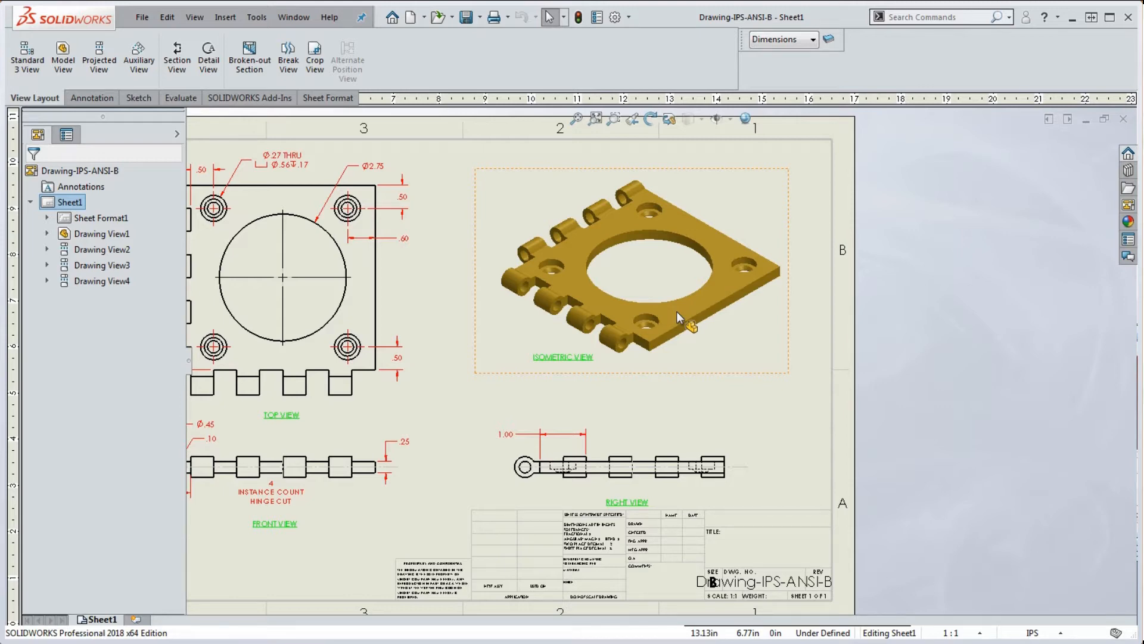
pyautogui.scroll(-3, 664, 542)
pyautogui.scroll(-1, 664, 542)
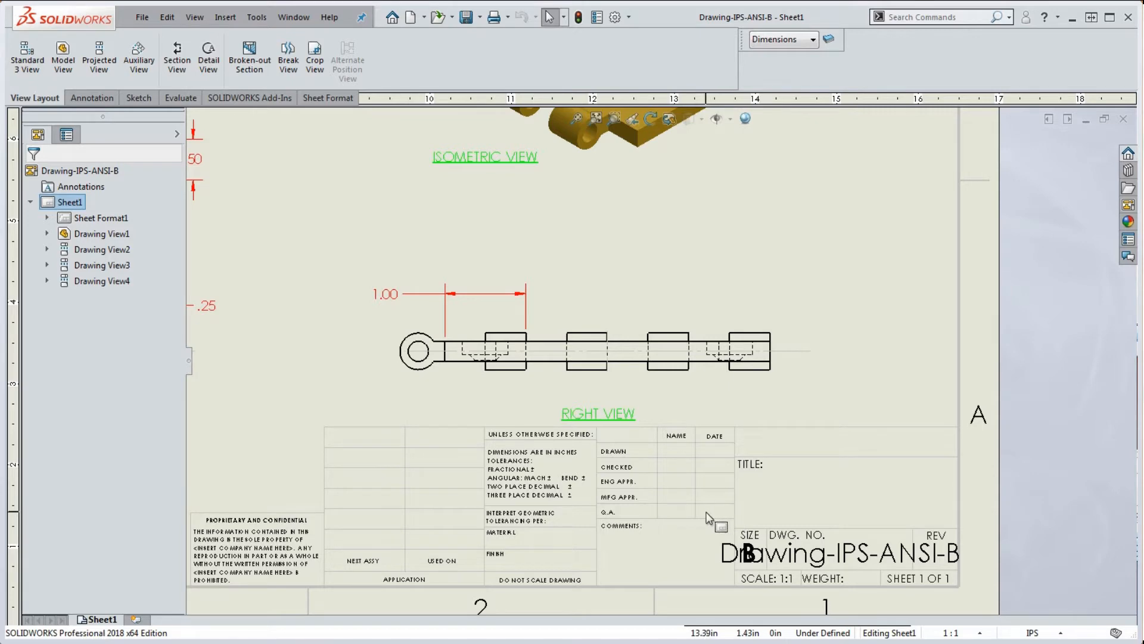
# Examine the title block's approval, tolerance, material, finish and next-assembly fields.
pyautogui.scroll(5, 707, 513)
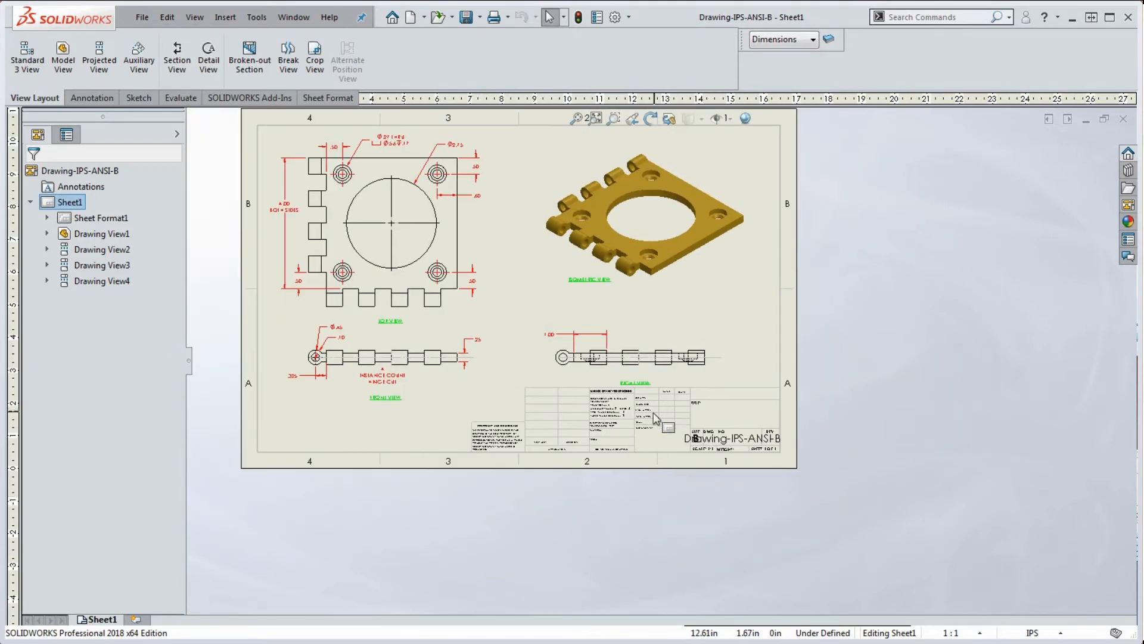
pyautogui.scroll(-3, 653, 412)
pyautogui.scroll(-2, 662, 398)
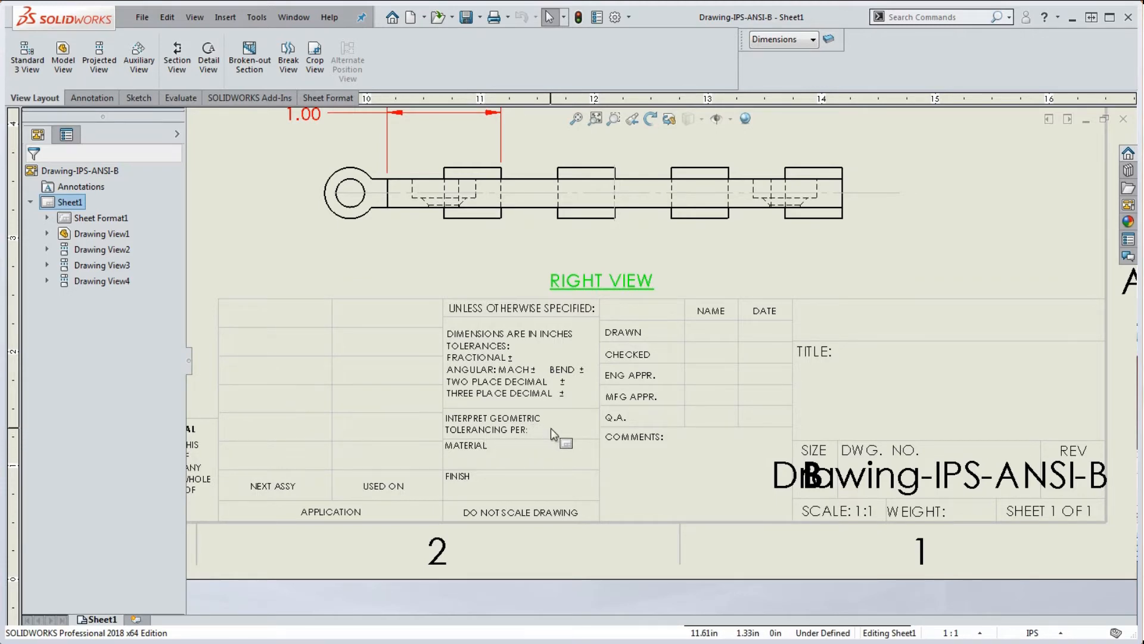
pyautogui.scroll(2, 551, 428)
pyautogui.scroll(-4, 561, 426)
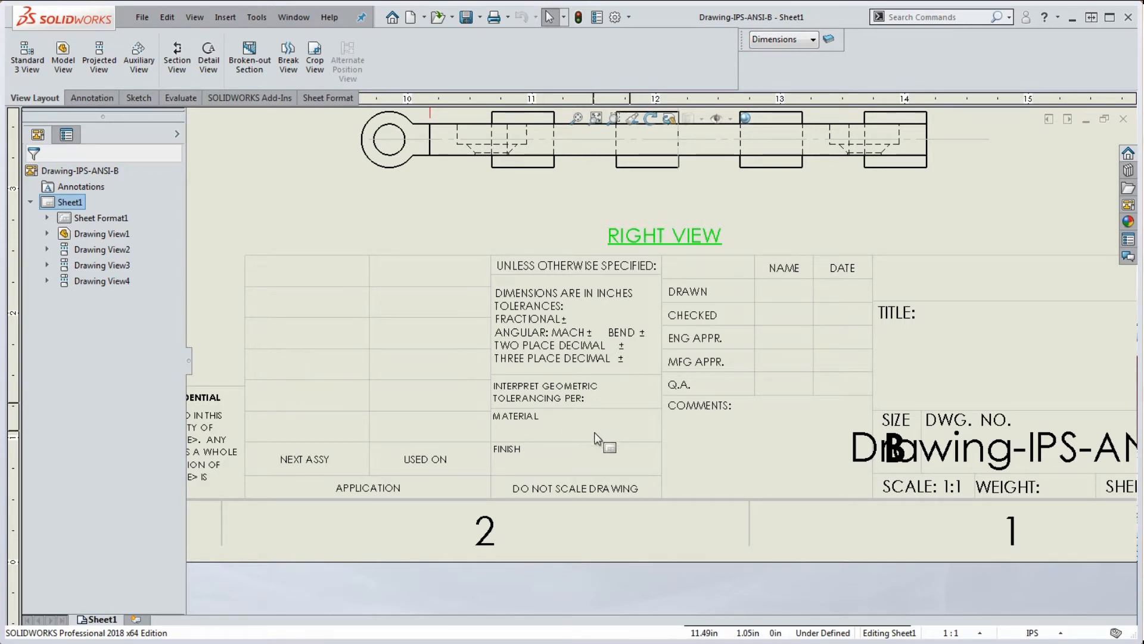
pyautogui.scroll(2, 608, 443)
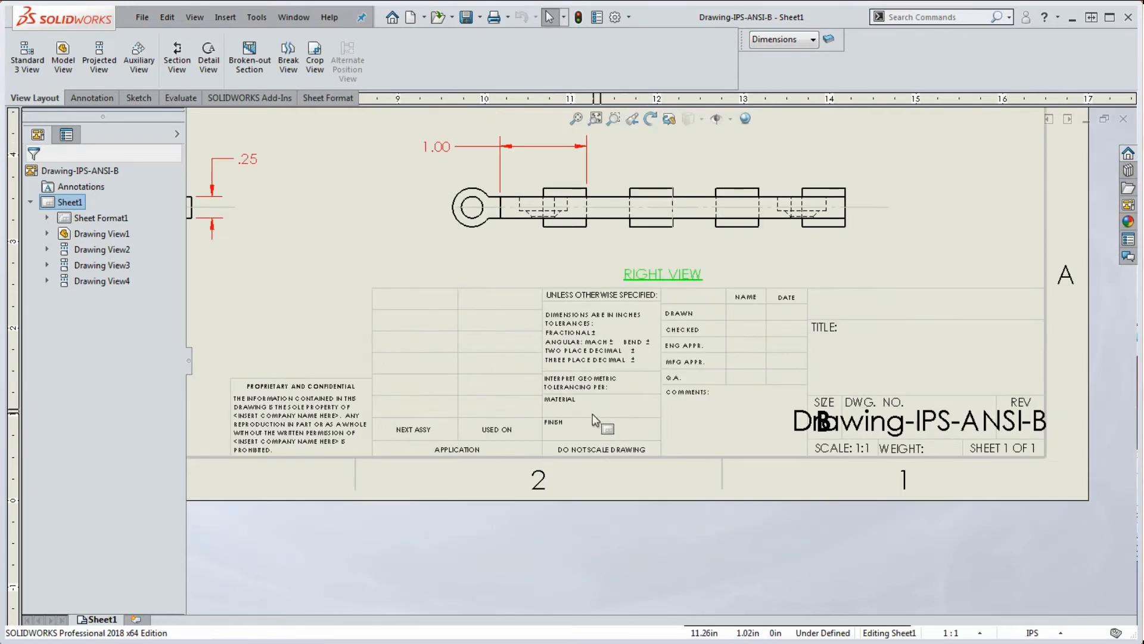
pyautogui.scroll(1, 623, 425)
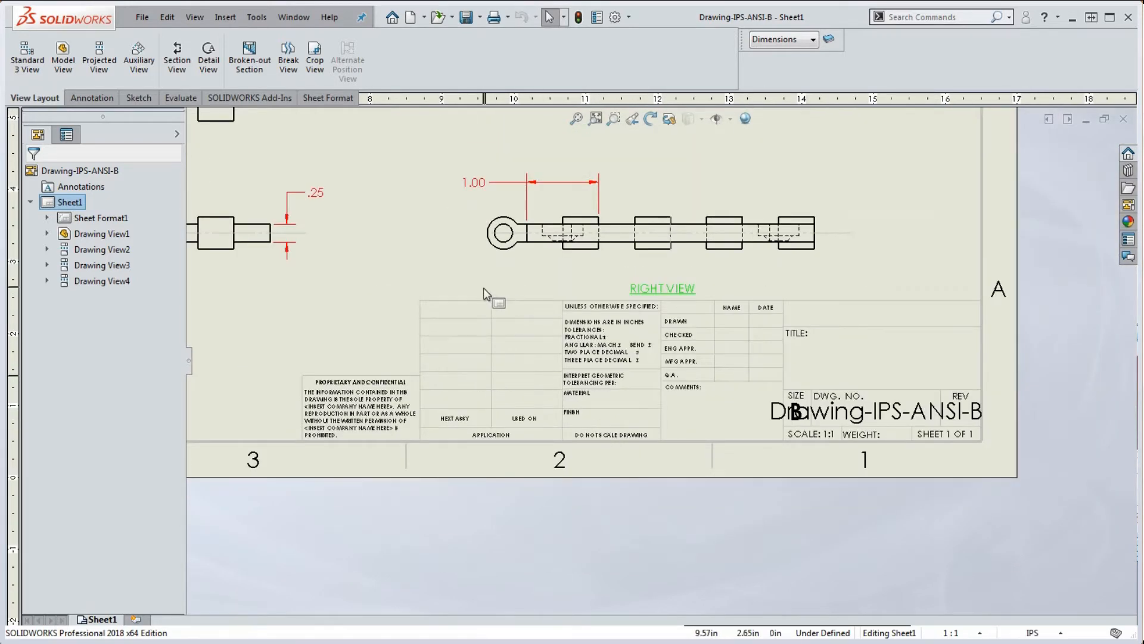
pyautogui.scroll(-2, 484, 288)
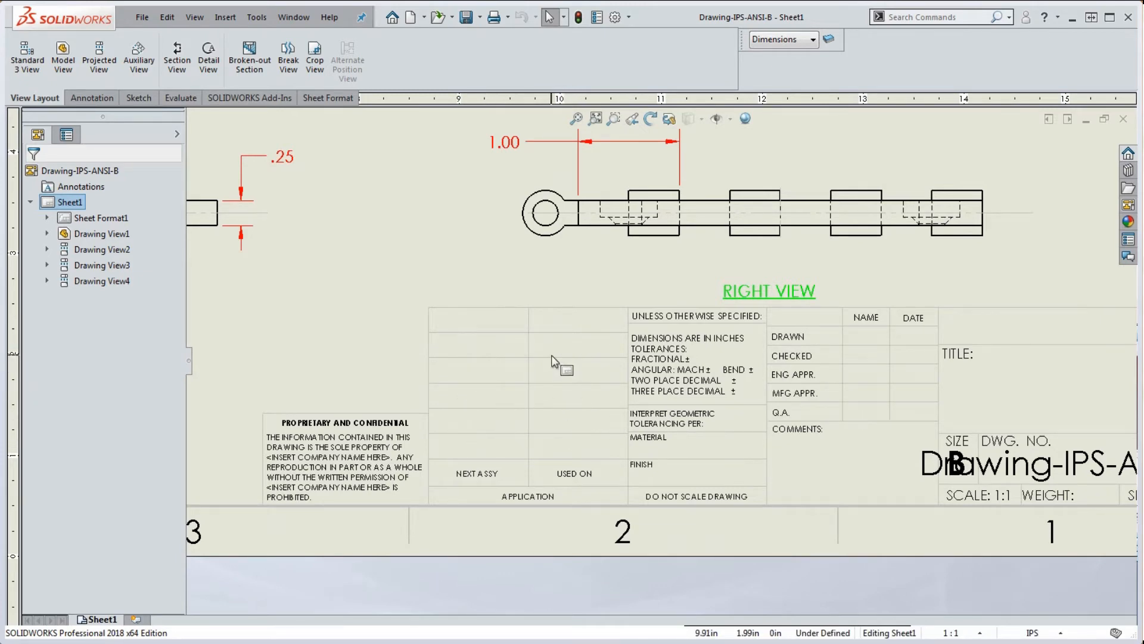
pyautogui.scroll(3, 556, 370)
pyautogui.scroll(-2, 638, 349)
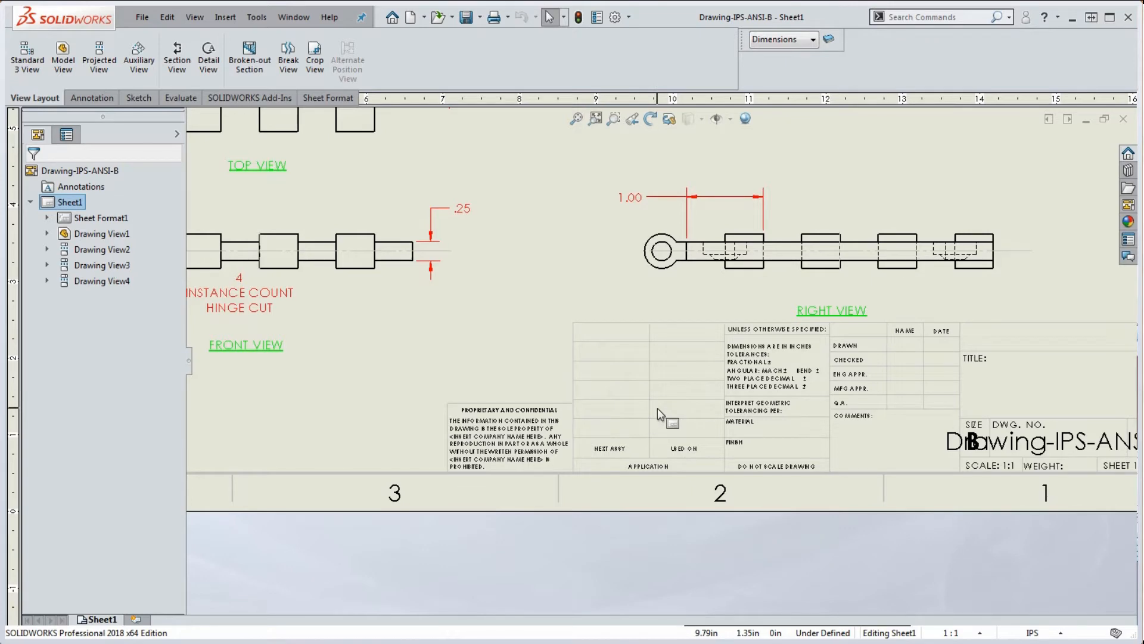
pyautogui.scroll(2, 518, 437)
pyautogui.scroll(1, 517, 438)
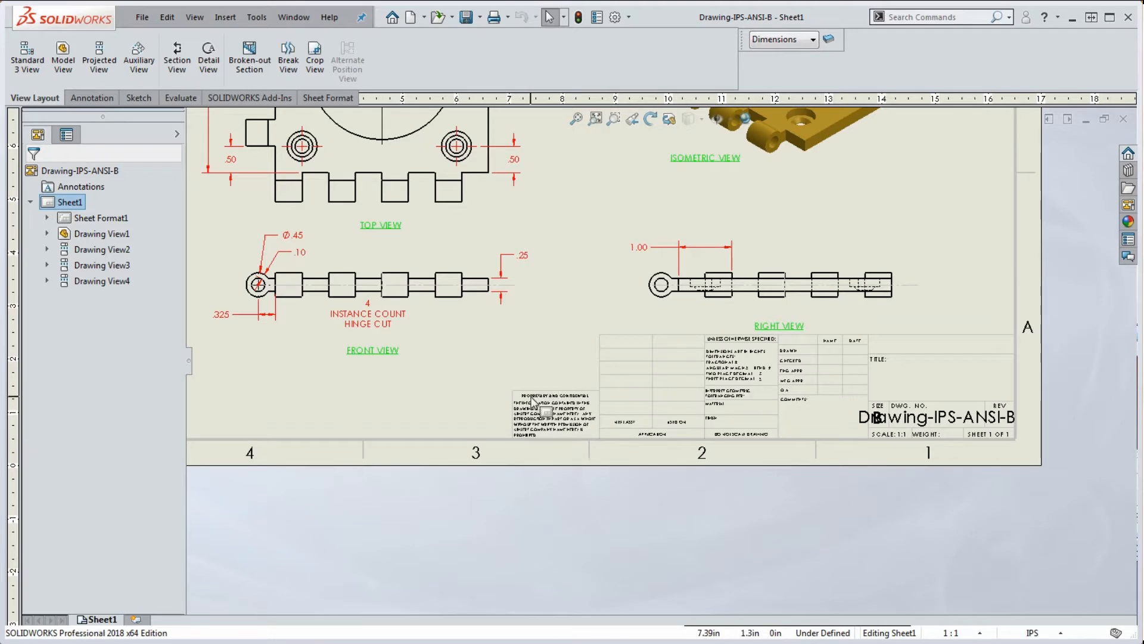
# Examine the proprietary and confidential note, the company name area and the overall sheet layout.
pyautogui.scroll(-2, 575, 419)
pyautogui.scroll(-2, 575, 419)
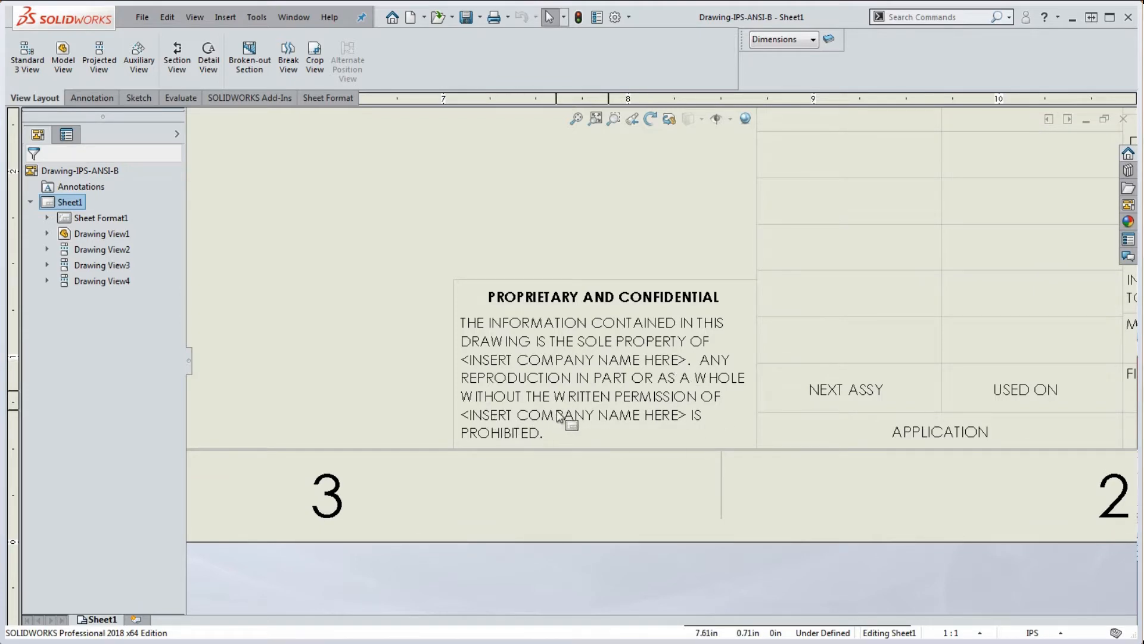
pyautogui.scroll(4, 682, 420)
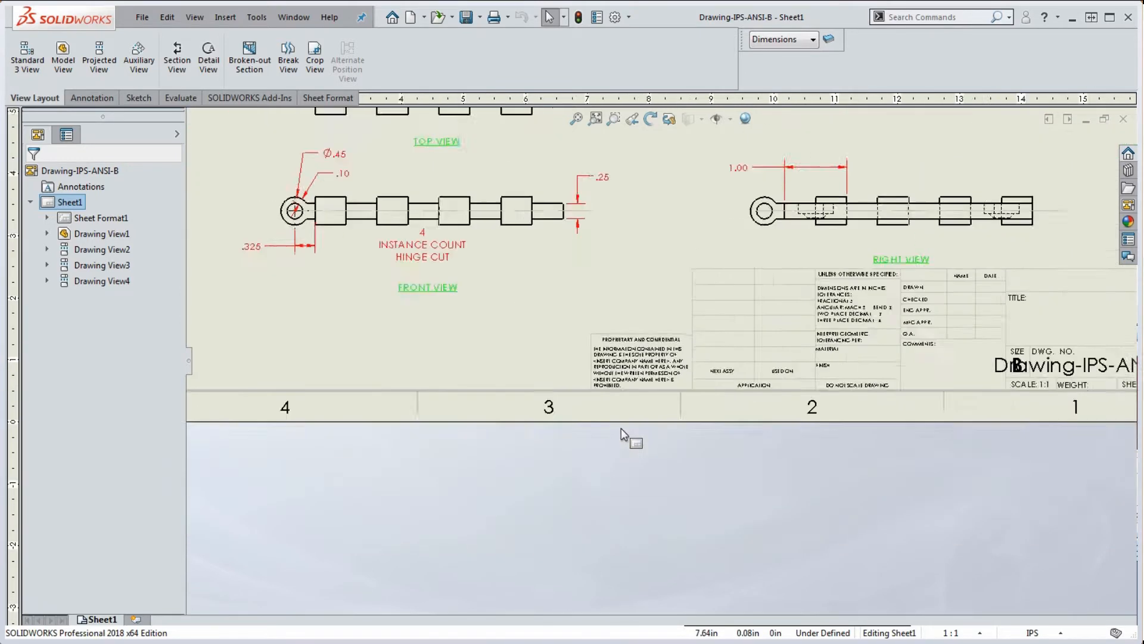
pyautogui.scroll(-1, 980, 300)
pyautogui.scroll(-1, 980, 299)
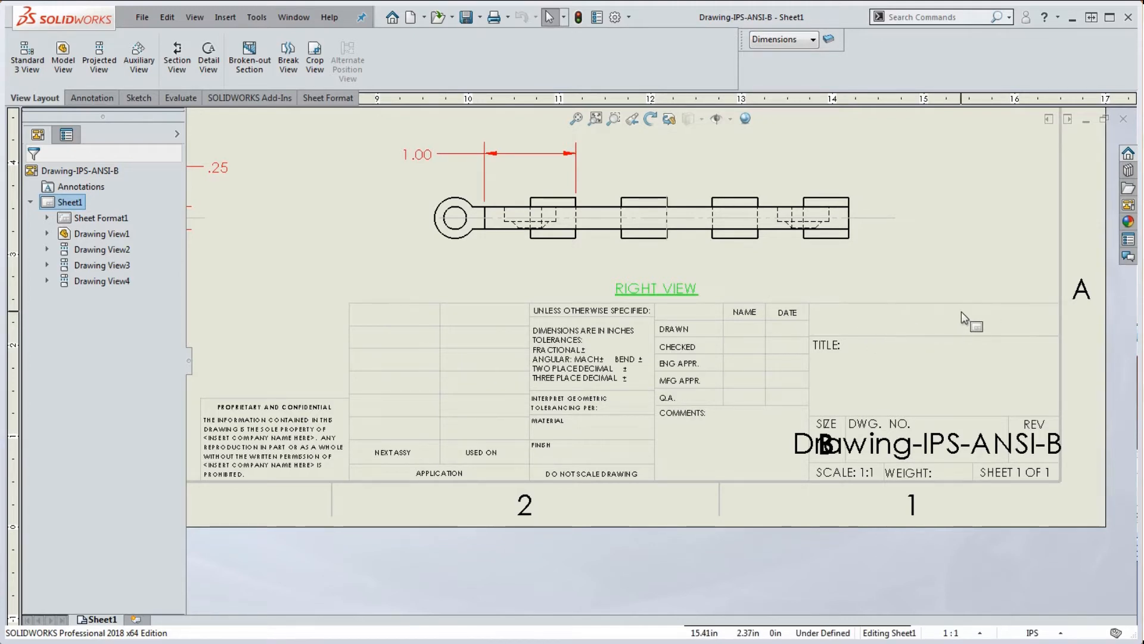
pyautogui.scroll(3, 876, 317)
pyautogui.scroll(-4, 483, 392)
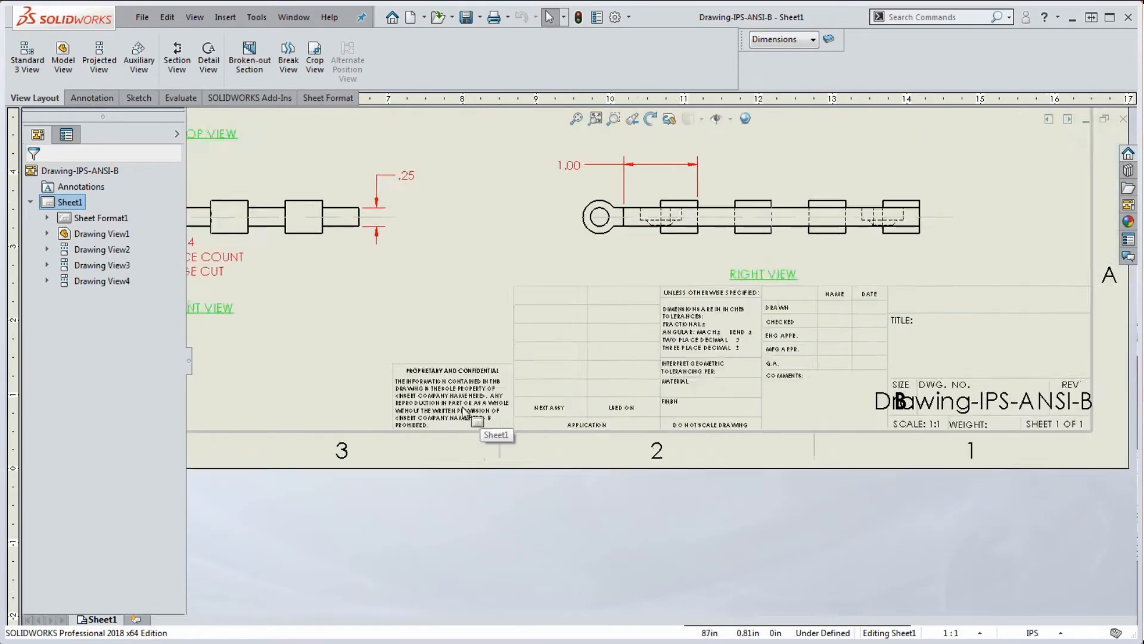
pyautogui.scroll(10, 504, 390)
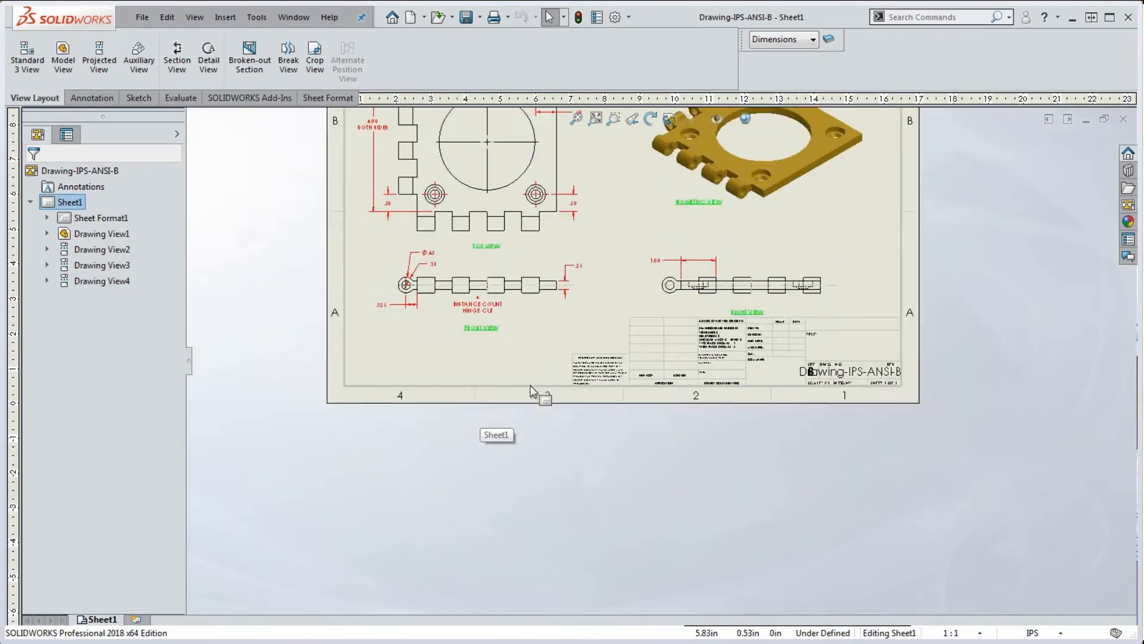
pyautogui.scroll(-4, 634, 271)
pyautogui.scroll(-2, 634, 272)
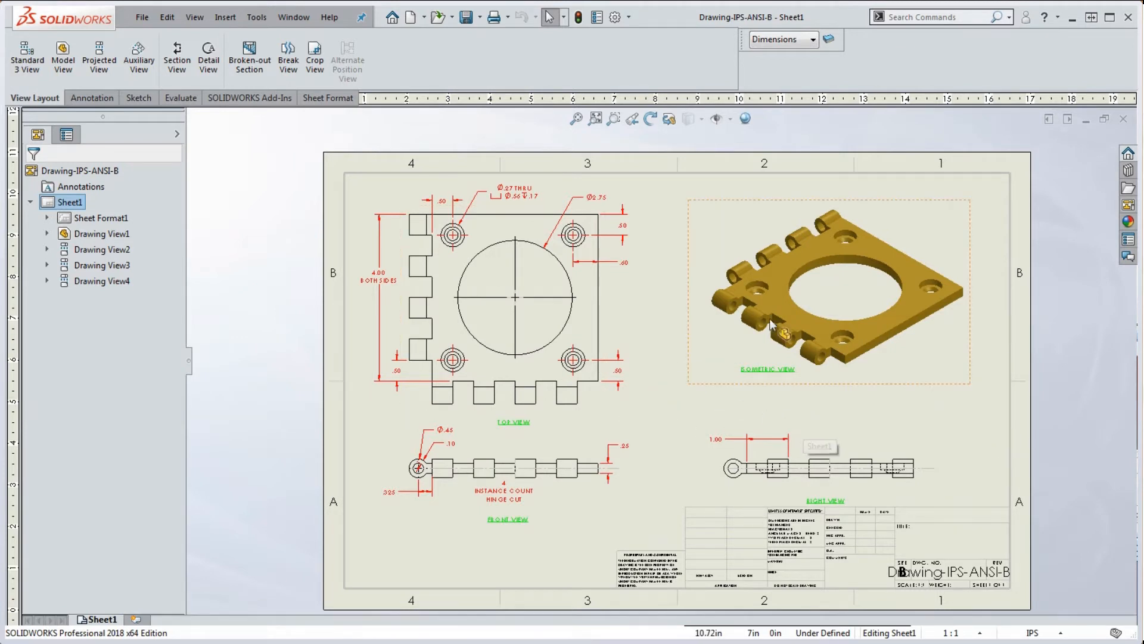
# Shift the isometric view slightly on the sheet.
pyautogui.moveTo(775, 309); pyautogui.dragTo(838, 298)
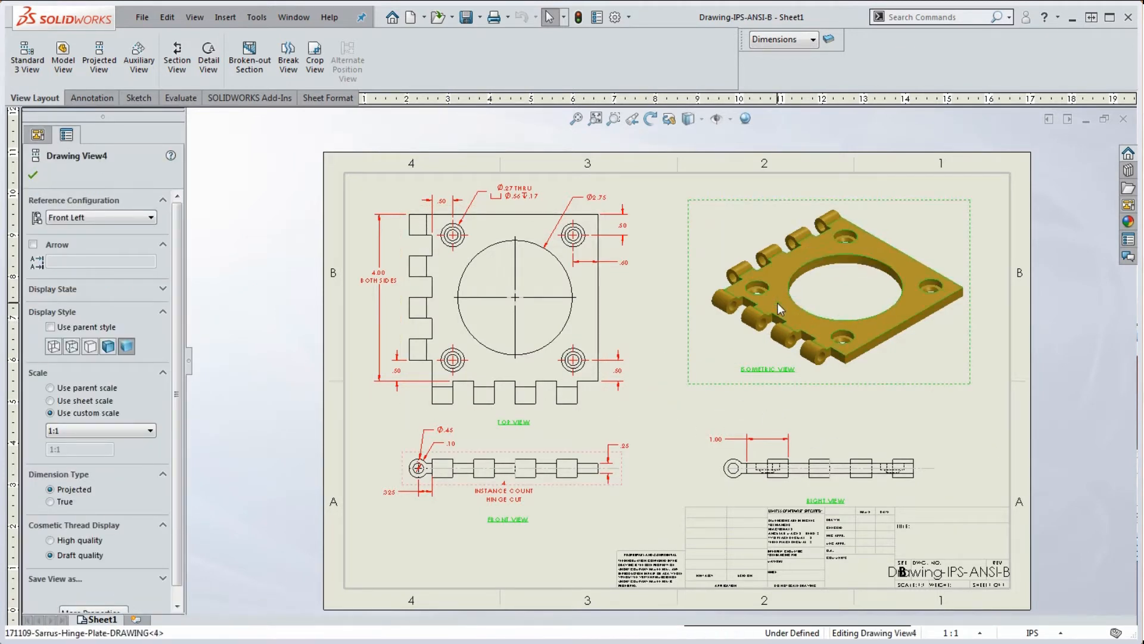
pyautogui.moveTo(839, 385)
pyautogui.mouseDown()
pyautogui.moveTo(785, 407)
pyautogui.moveTo(824, 377)
pyautogui.moveTo(835, 382)
pyautogui.mouseUp()
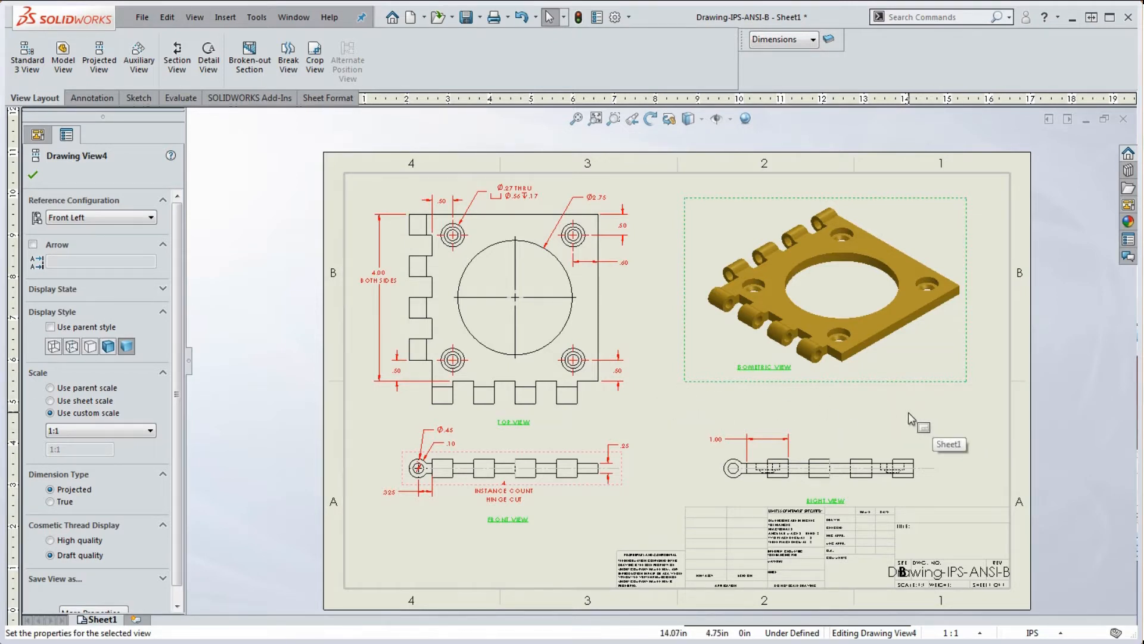
# Open Sheet1's sheet format for editing to access the title block.
pyautogui.rightClick(910, 418)
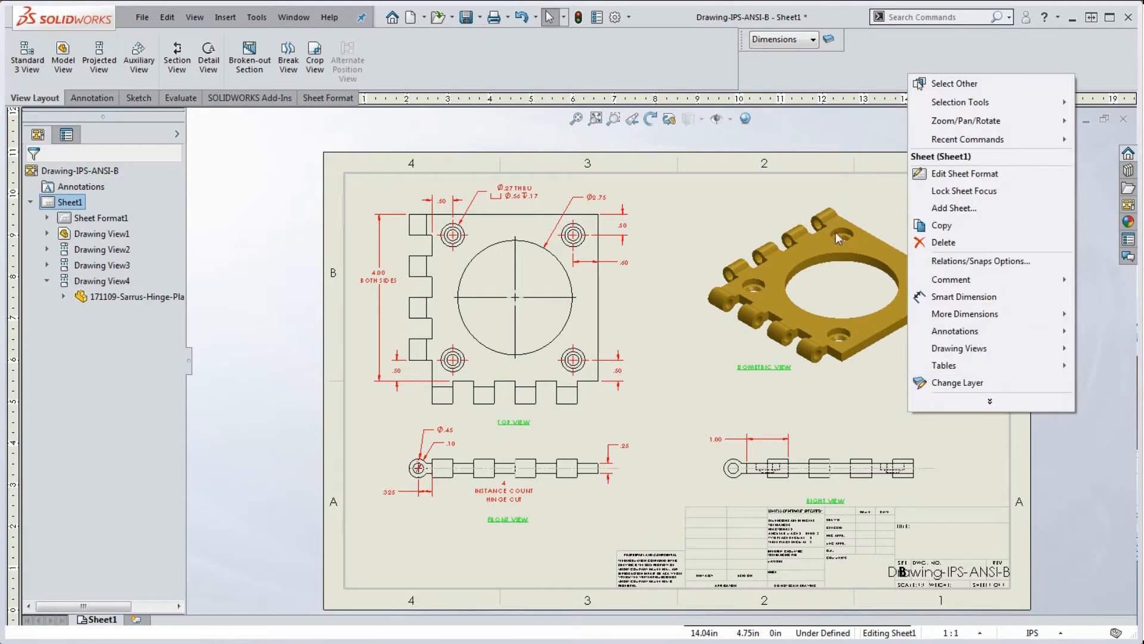
pyautogui.click(961, 174)
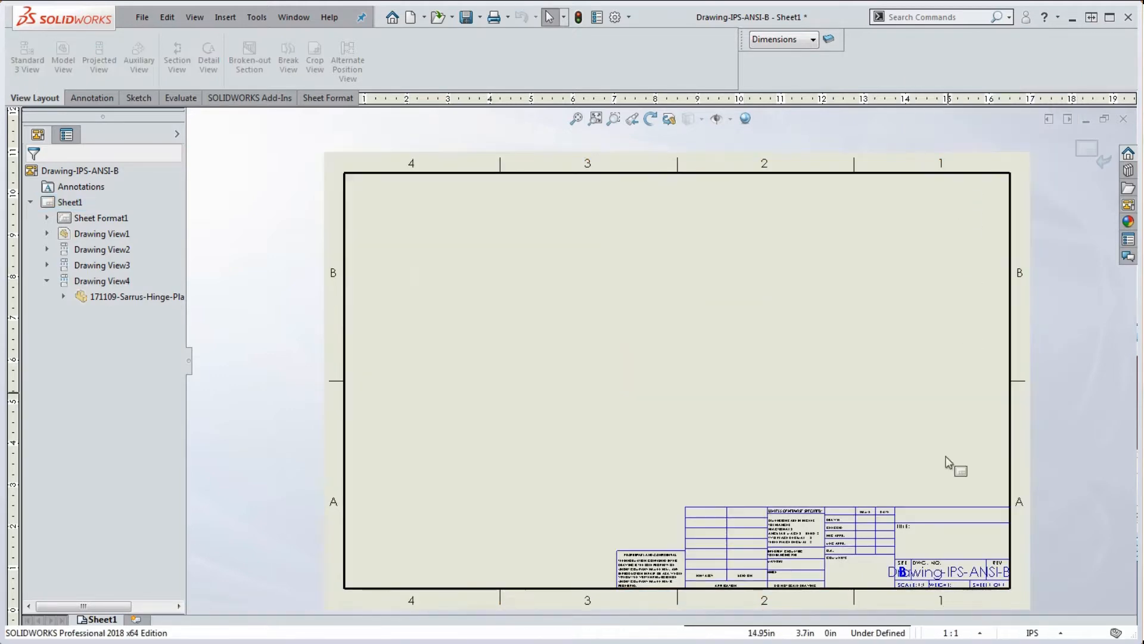
pyautogui.scroll(-2, 944, 613)
pyautogui.scroll(-3, 936, 600)
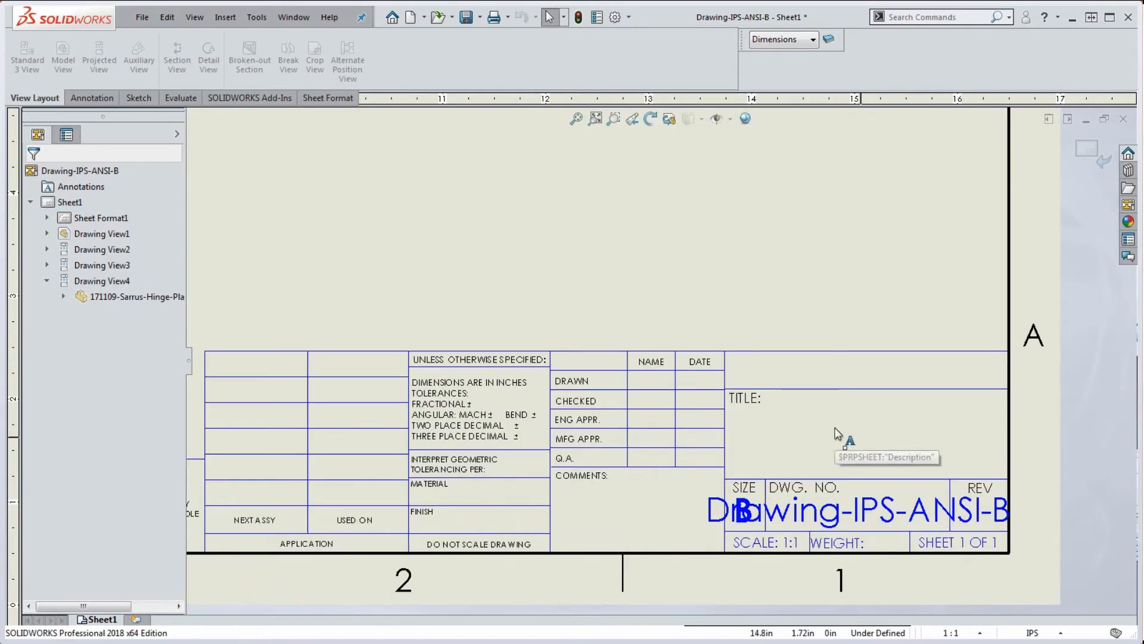
# Inspect the blank linked notes in the title block's drawn-by name, drawn date, company name and title areas.
pyautogui.click(647, 381)
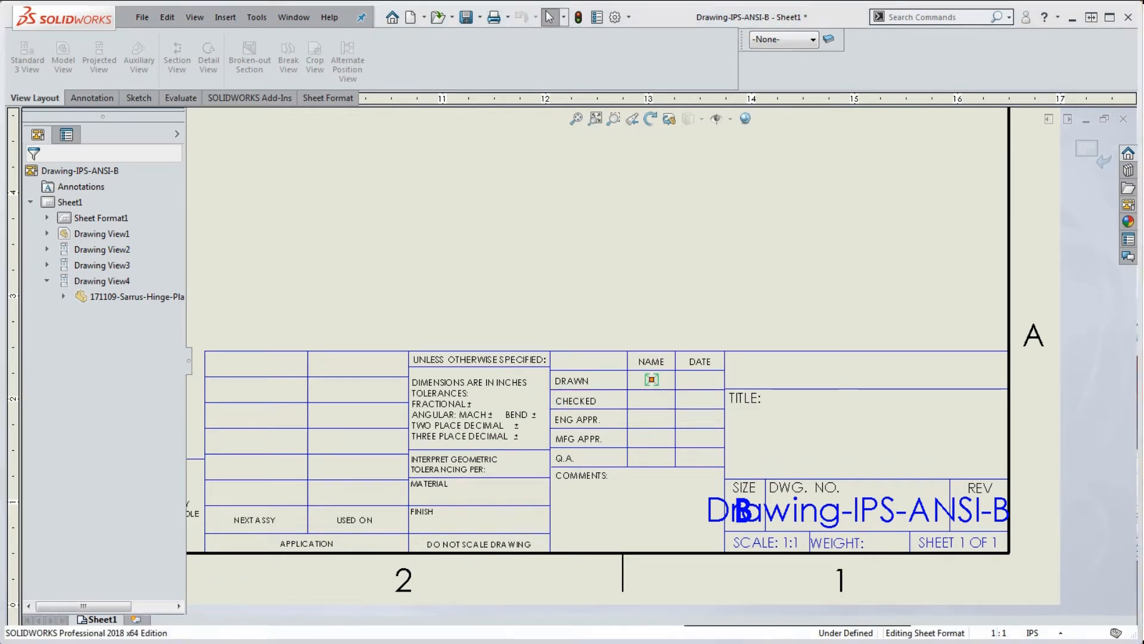
pyautogui.click(696, 381)
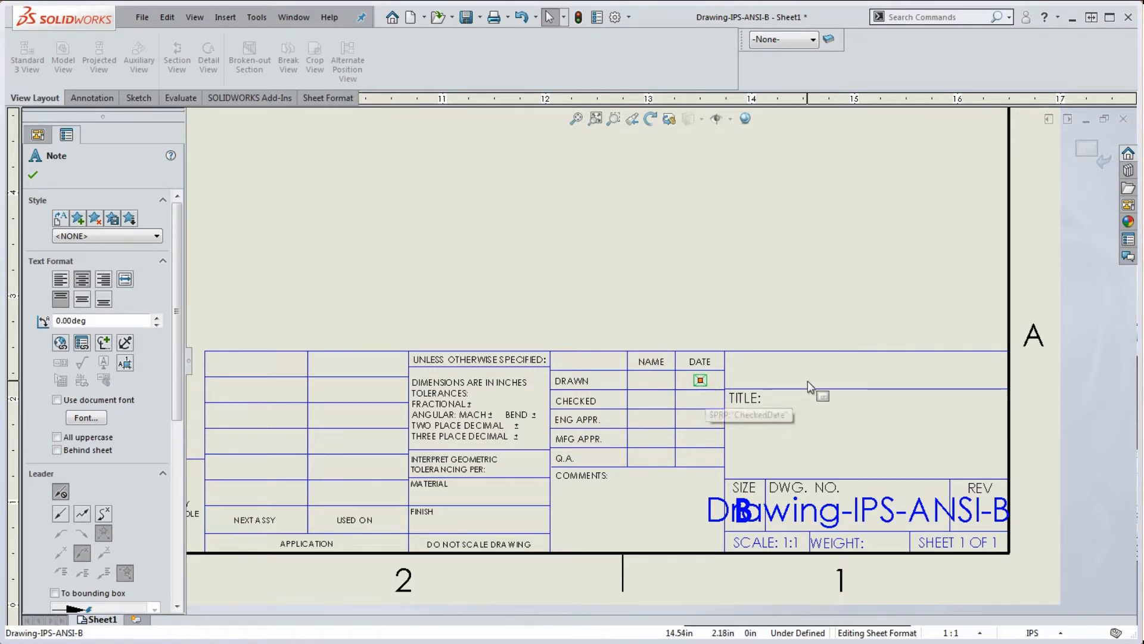
pyautogui.click(856, 379)
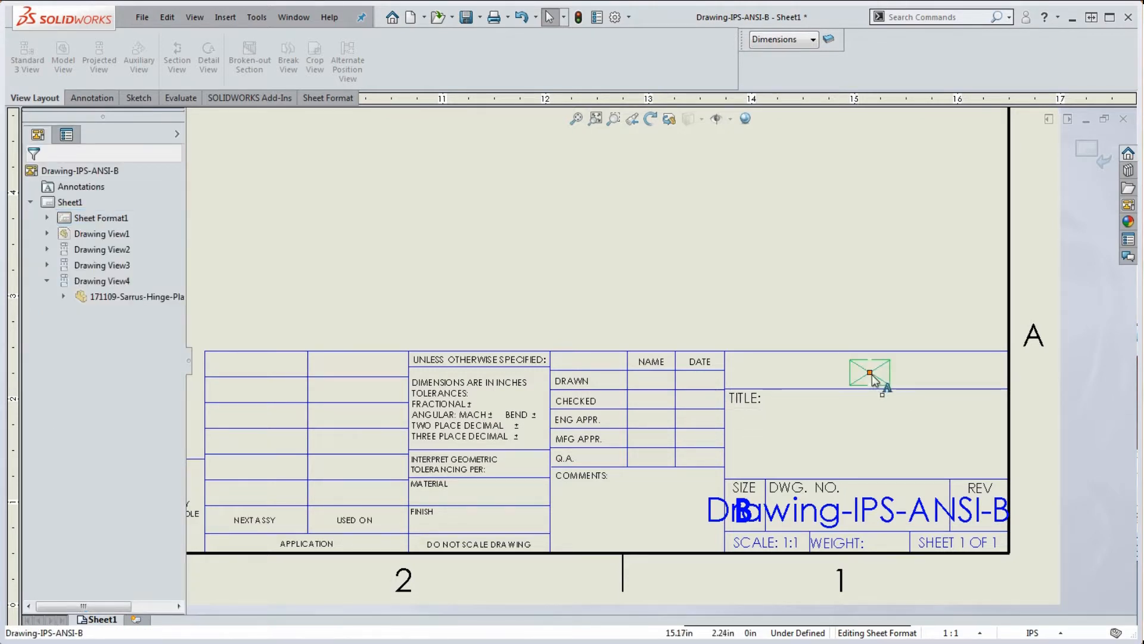
pyautogui.click(876, 376)
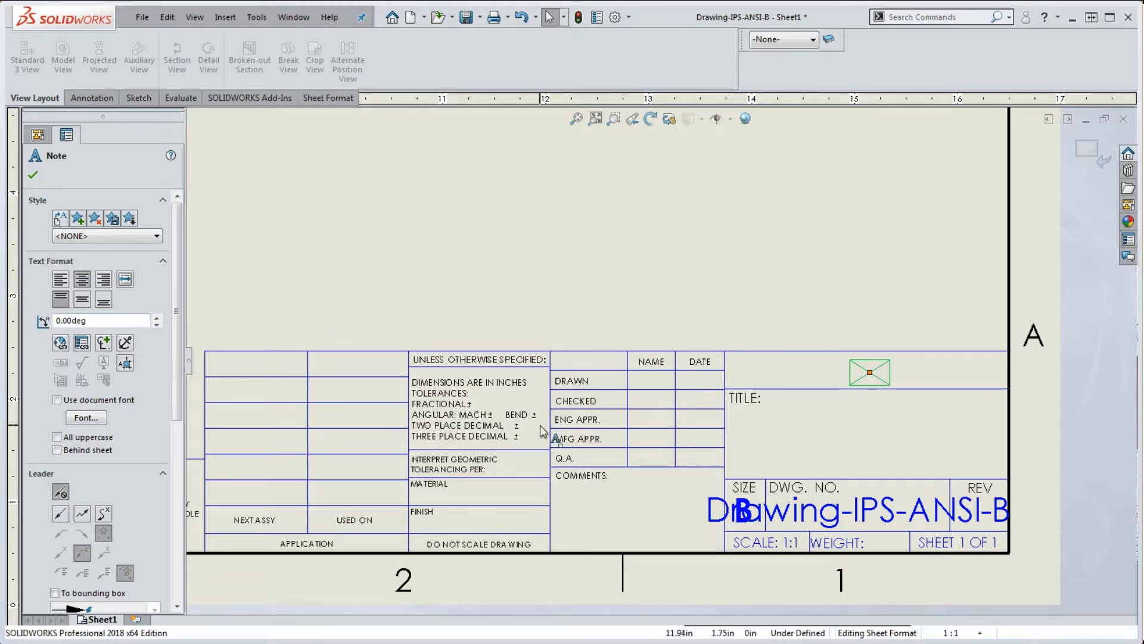
pyautogui.press('z')
pyautogui.scroll(4, 890, 370)
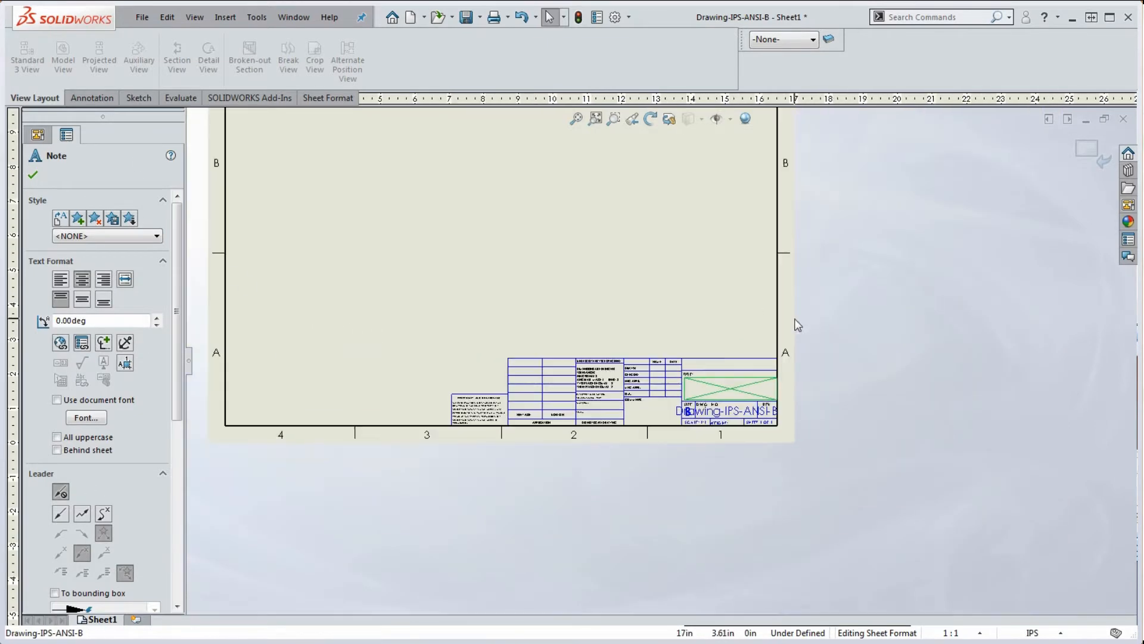
pyautogui.scroll(-3, 649, 317)
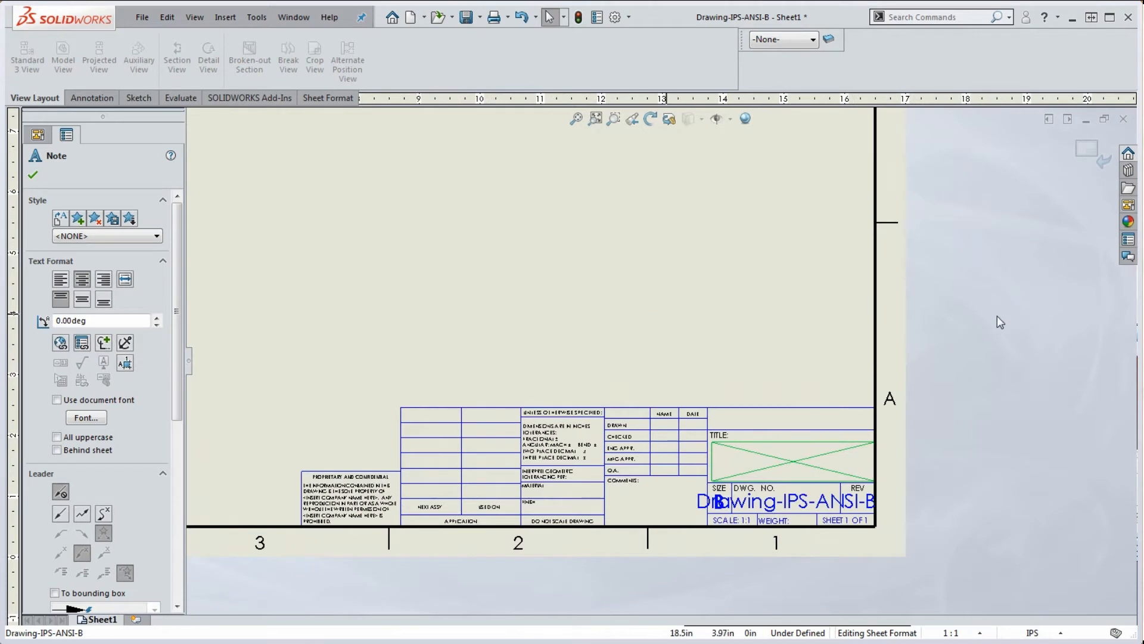
pyautogui.press('Escape')
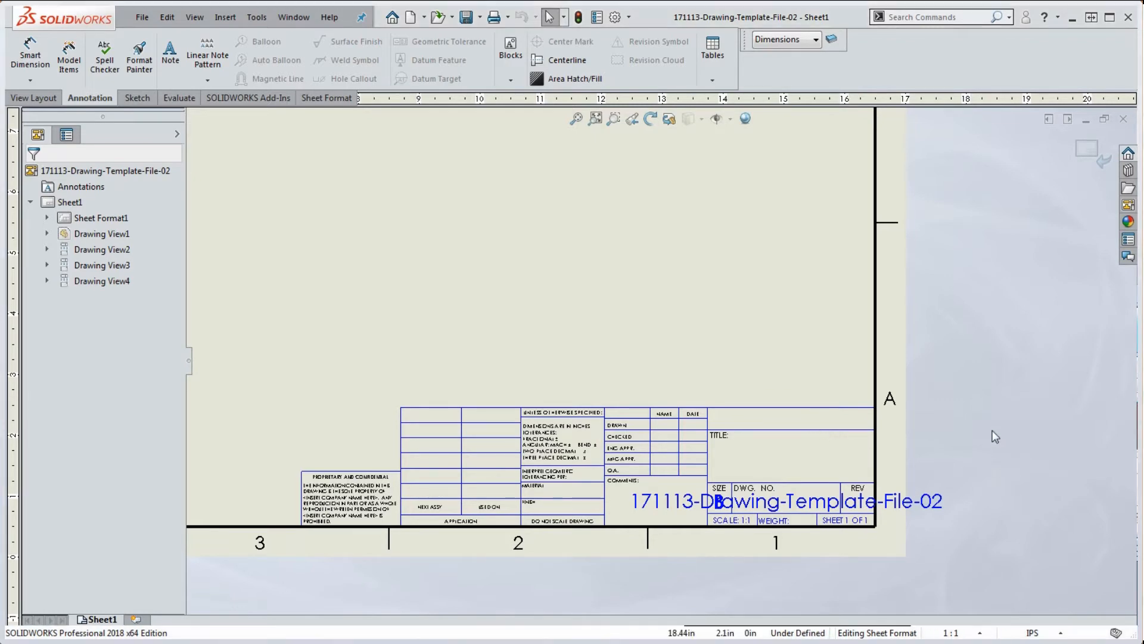
# Check which property the blank note above the title field links to by viewing its text in the edit window.
pyautogui.scroll(-3, 806, 417)
pyautogui.scroll(-2, 803, 418)
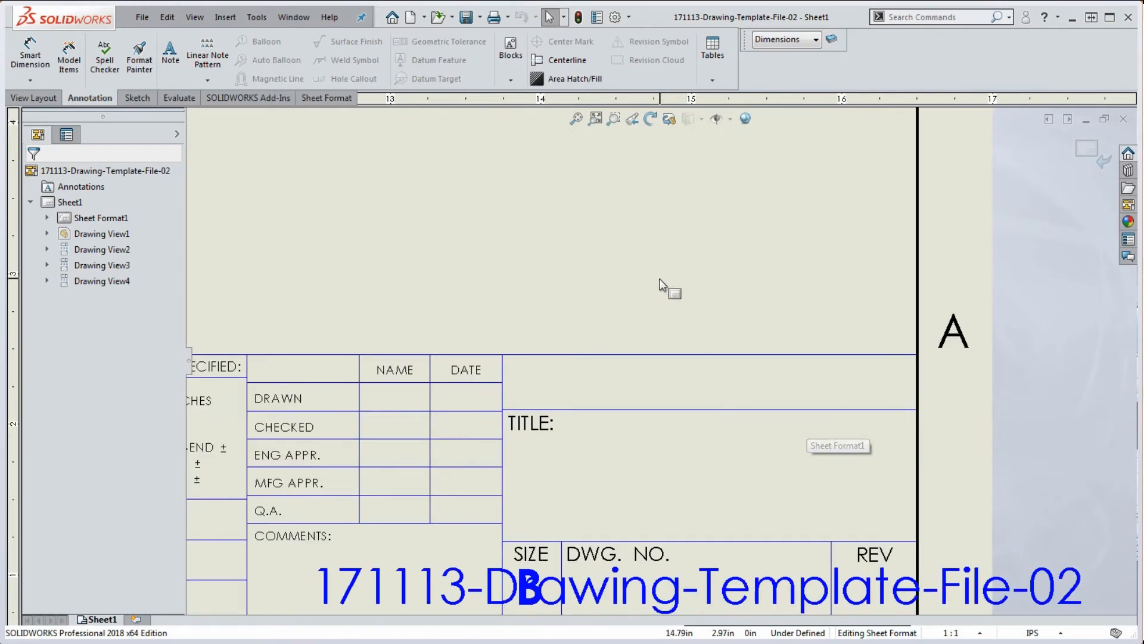
pyautogui.click(699, 385)
pyautogui.click(716, 374)
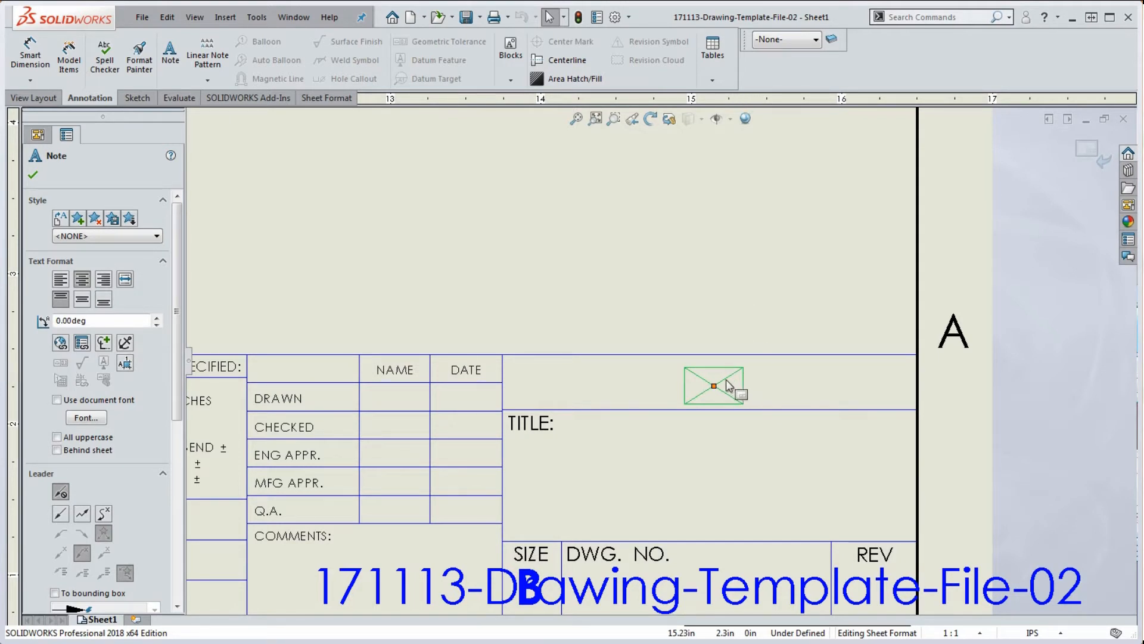
pyautogui.rightClick(726, 384)
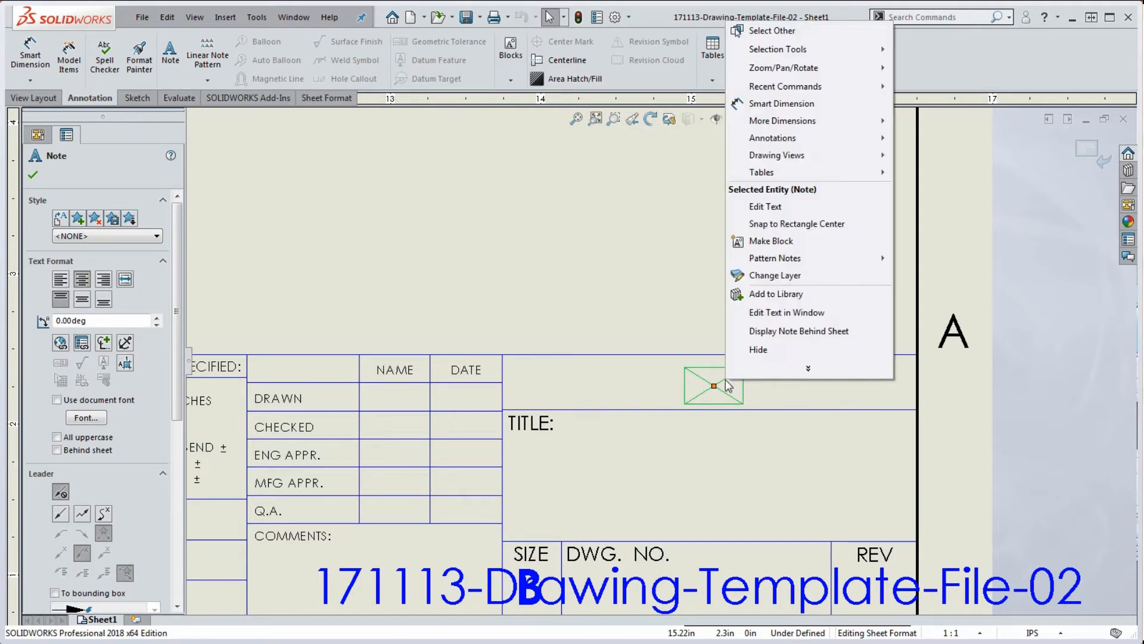
pyautogui.click(783, 318)
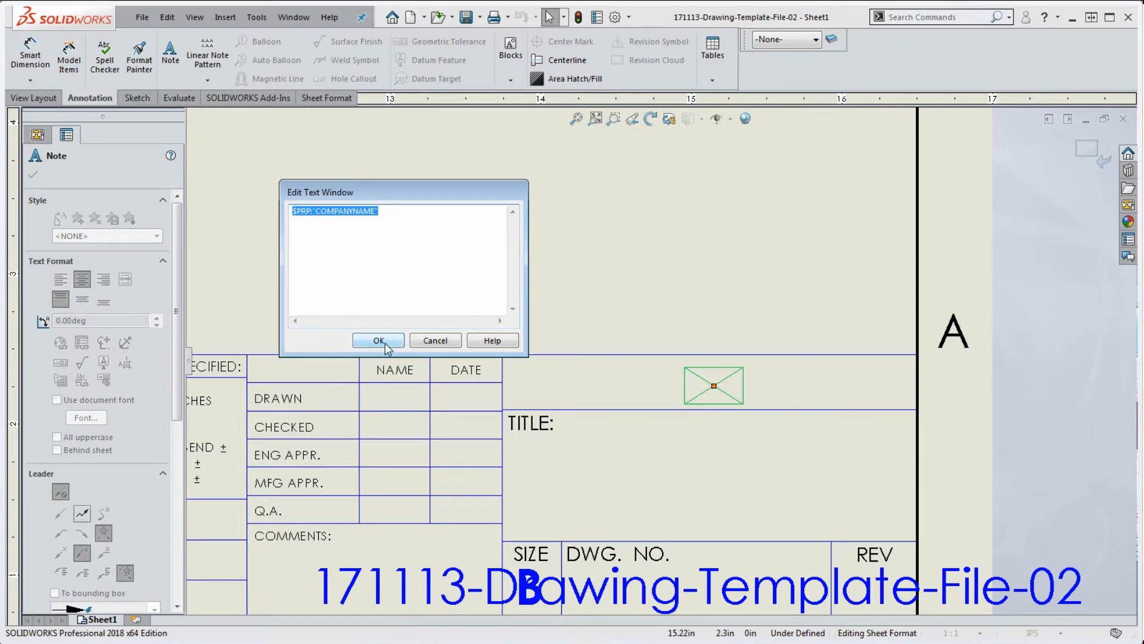
pyautogui.click(434, 340)
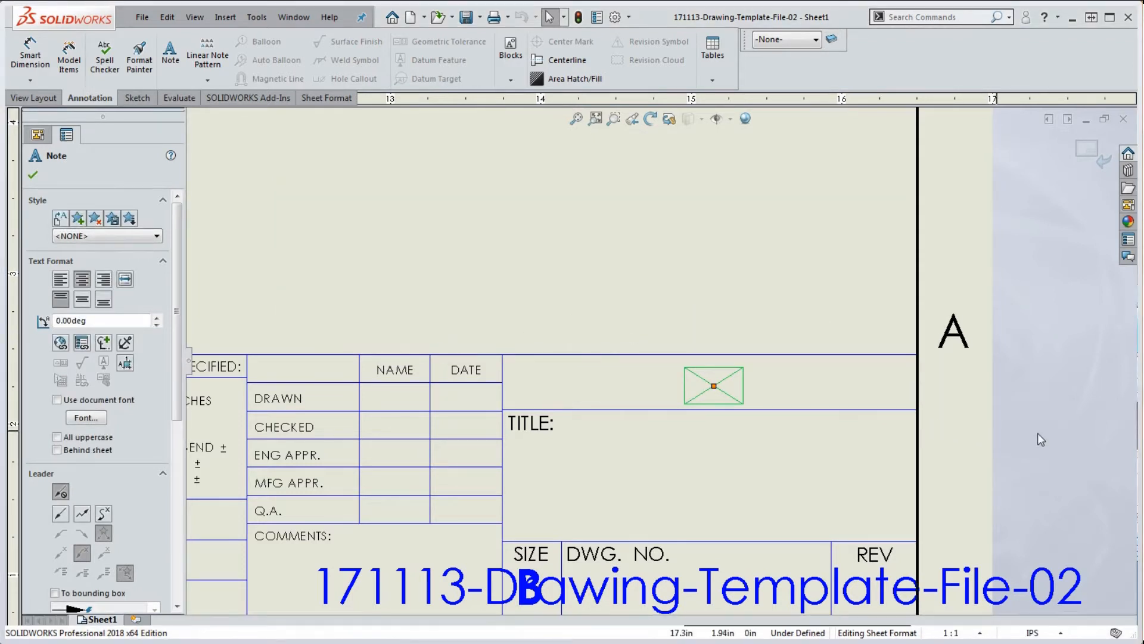
pyautogui.press('Escape')
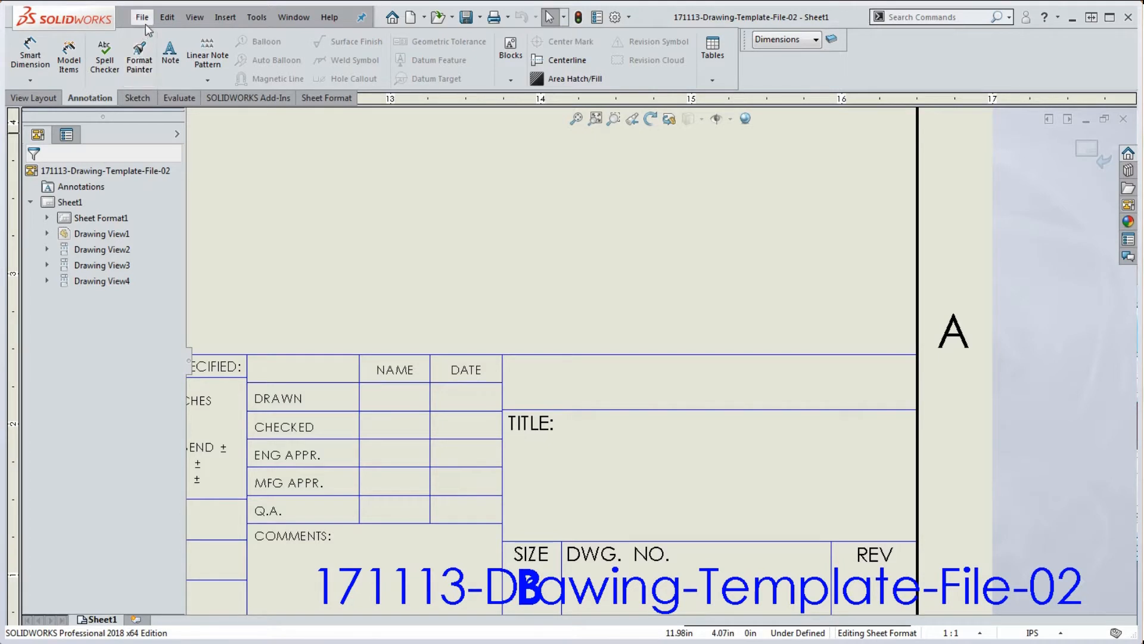
# Add a CompanyName custom property to the drawing's file properties.
pyautogui.click(599, 17)
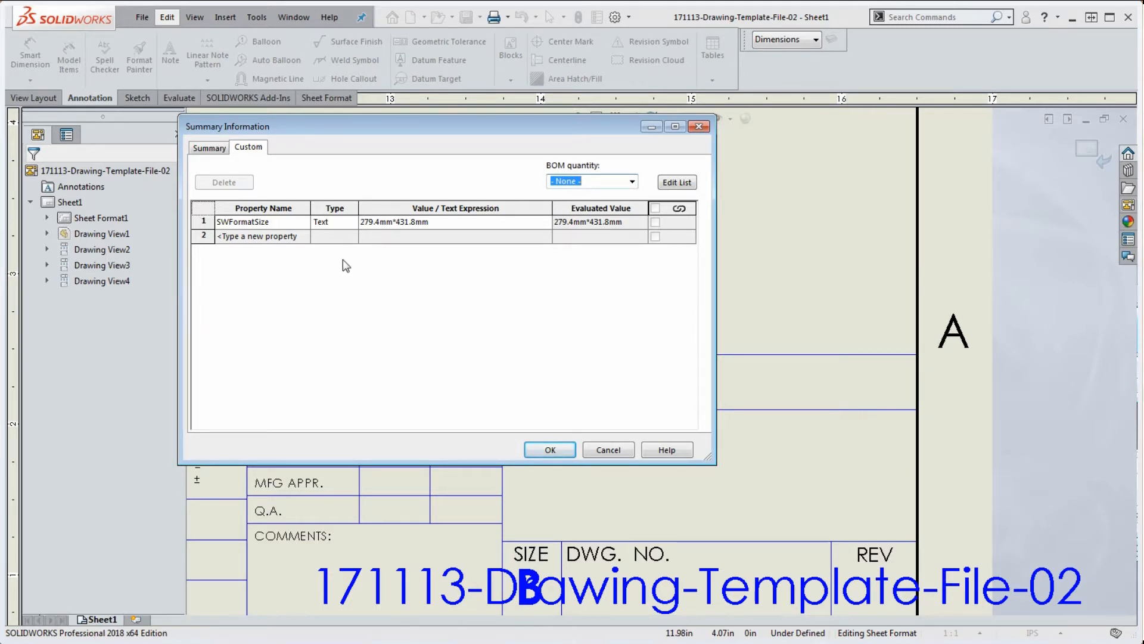
pyautogui.click(304, 235)
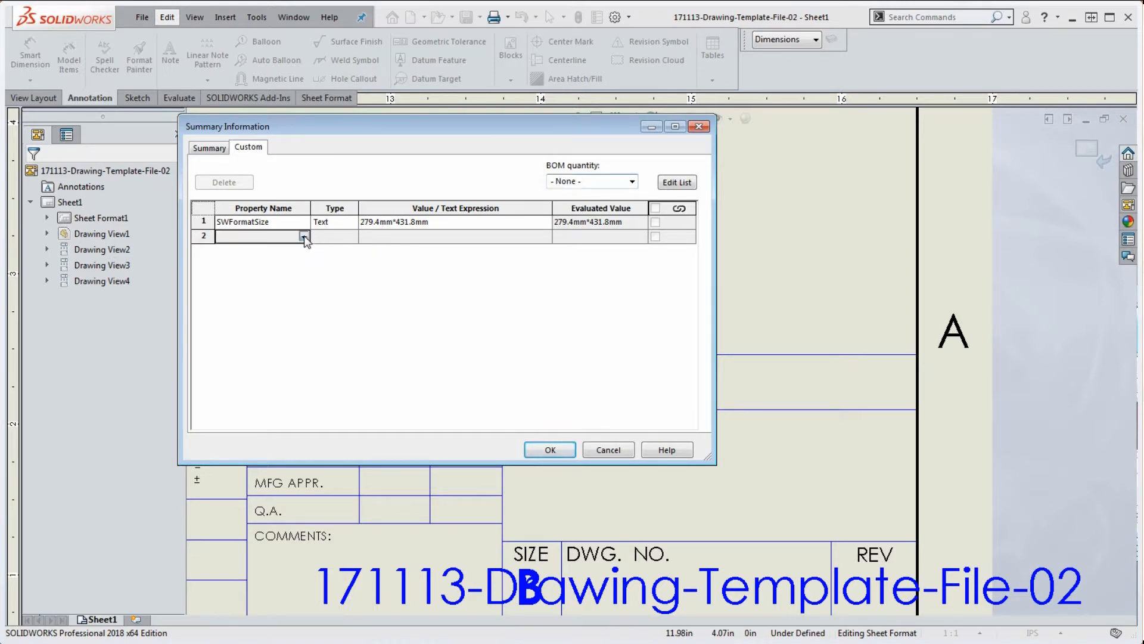
pyautogui.click(304, 236)
pyautogui.moveTo(305, 280); pyautogui.dragTo(303, 338)
pyautogui.click(249, 314)
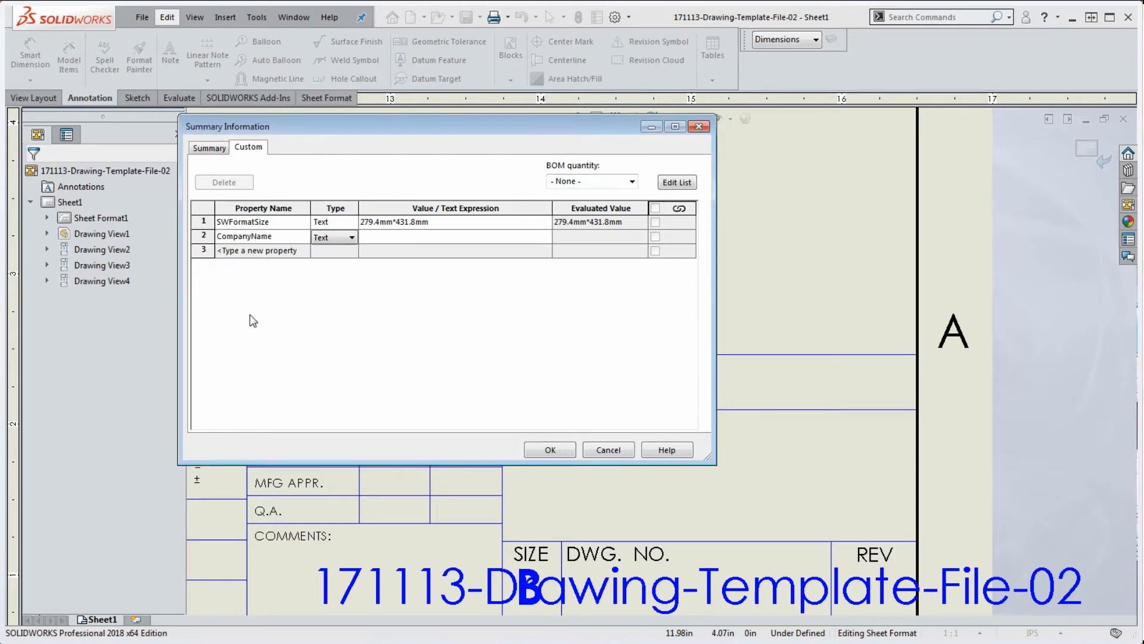
# Set the CompanyName property's text value to "Enterprise Design" and apply the file properties.
pyautogui.click(424, 236)
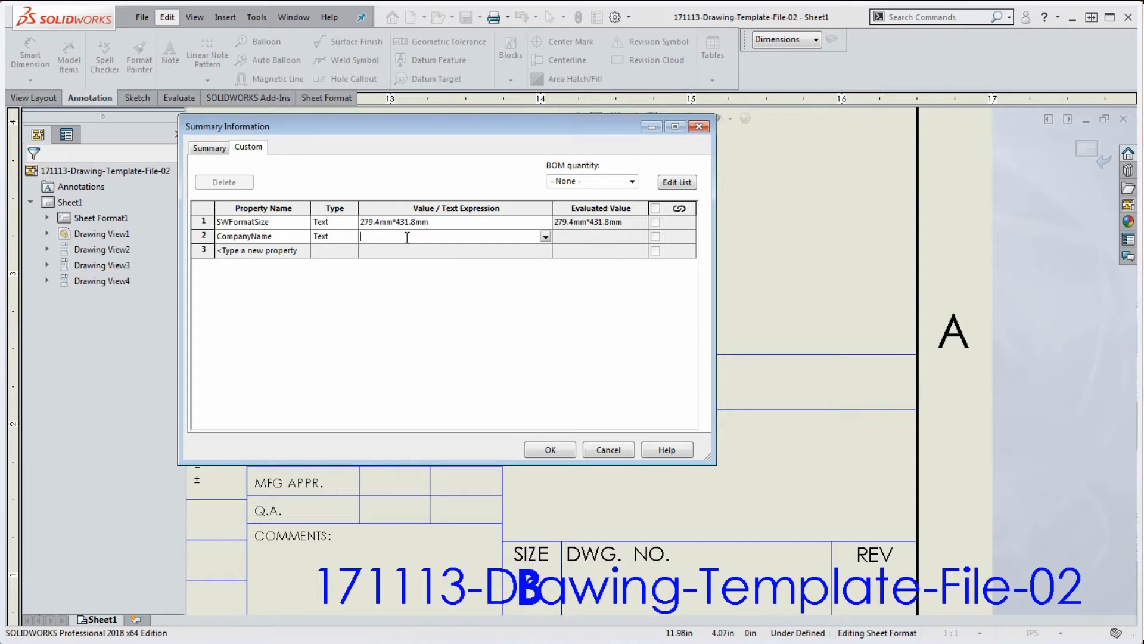
pyautogui.write('Enter')
pyautogui.write('pirse Des')
pyautogui.write('ign')
pyautogui.click(591, 239)
pyautogui.click(400, 238)
pyautogui.press('BackSpace')
pyautogui.press('BackSpace')
pyautogui.press('BackSpace')
pyautogui.press('BackSpace')
pyautogui.press('BackSpace')
pyautogui.write('rise')
pyautogui.click(641, 238)
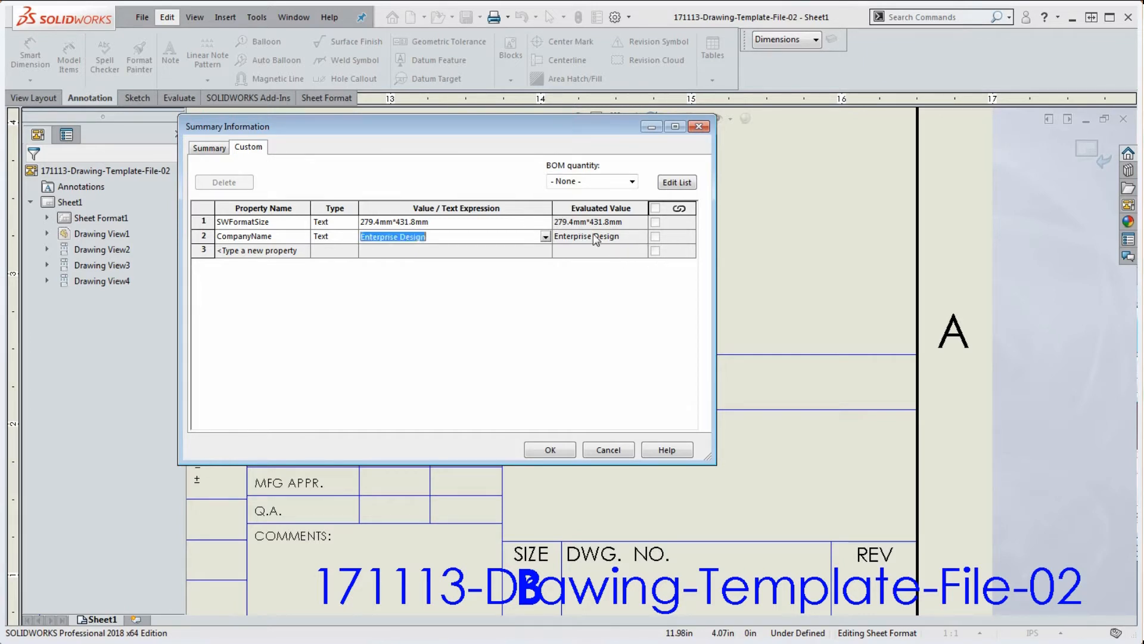
pyautogui.click(569, 454)
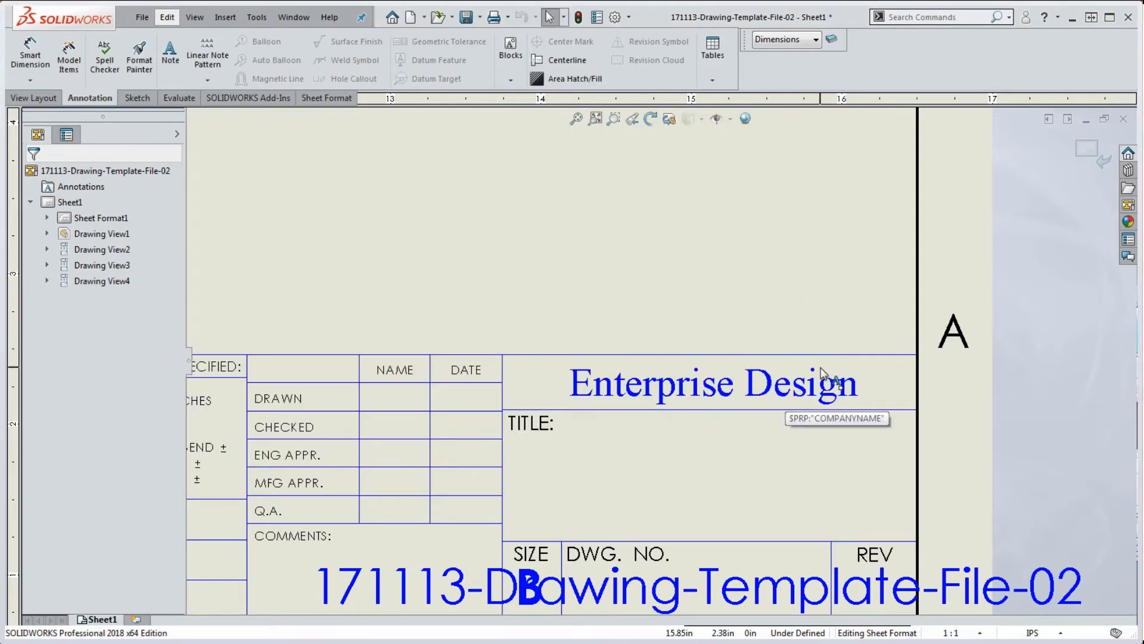
# Inspect the blank linked note in the title block's drawn-by name cell.
pyautogui.scroll(2, 788, 401)
pyautogui.scroll(-2, 447, 370)
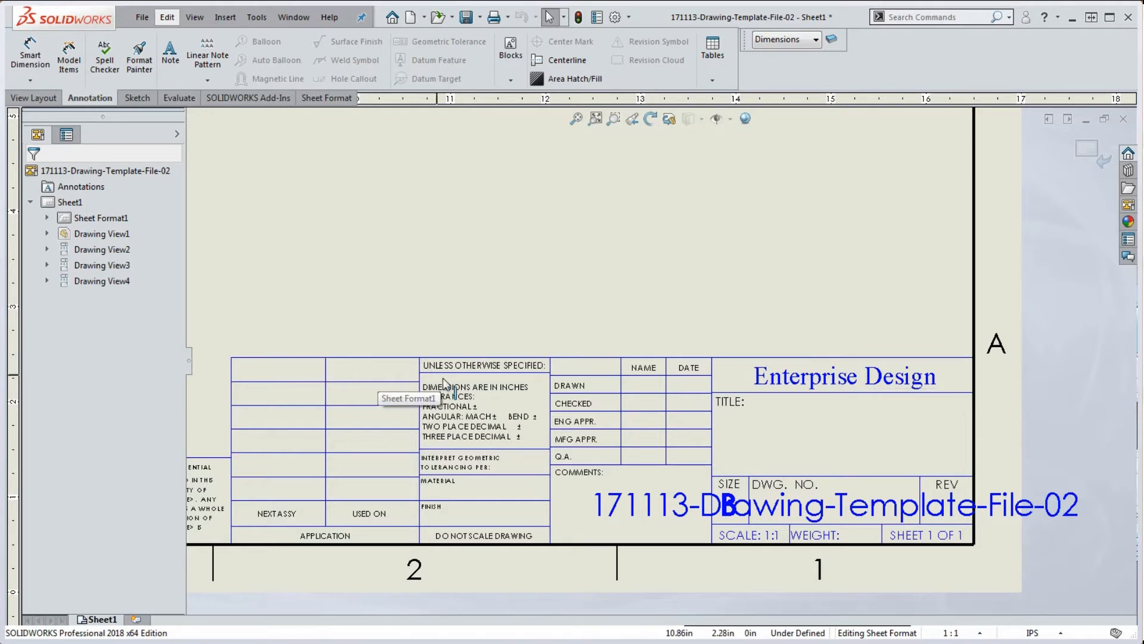
pyautogui.click(643, 385)
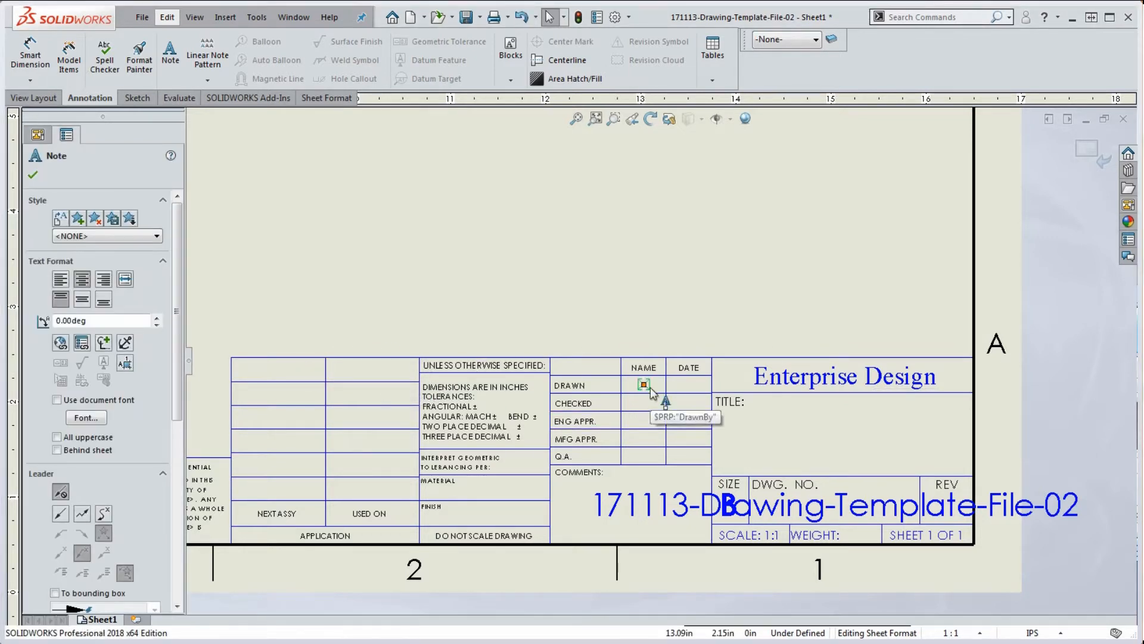
pyautogui.click(636, 327)
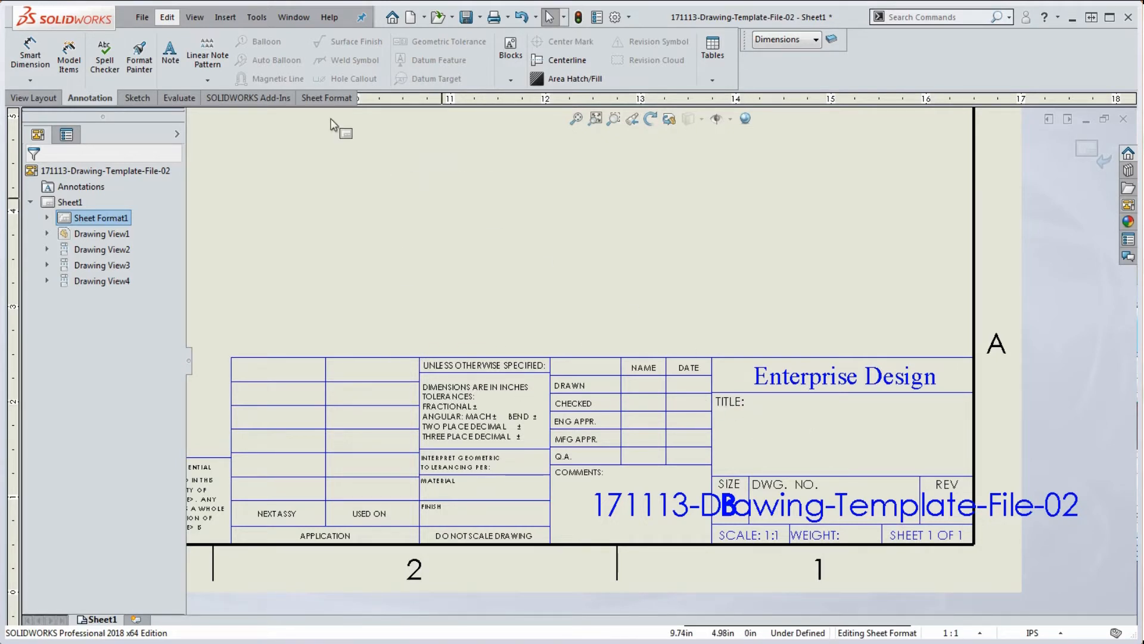
# Place a note reading "kdfhlk" in the uppermost cell of the Used On column.
pyautogui.click(170, 54)
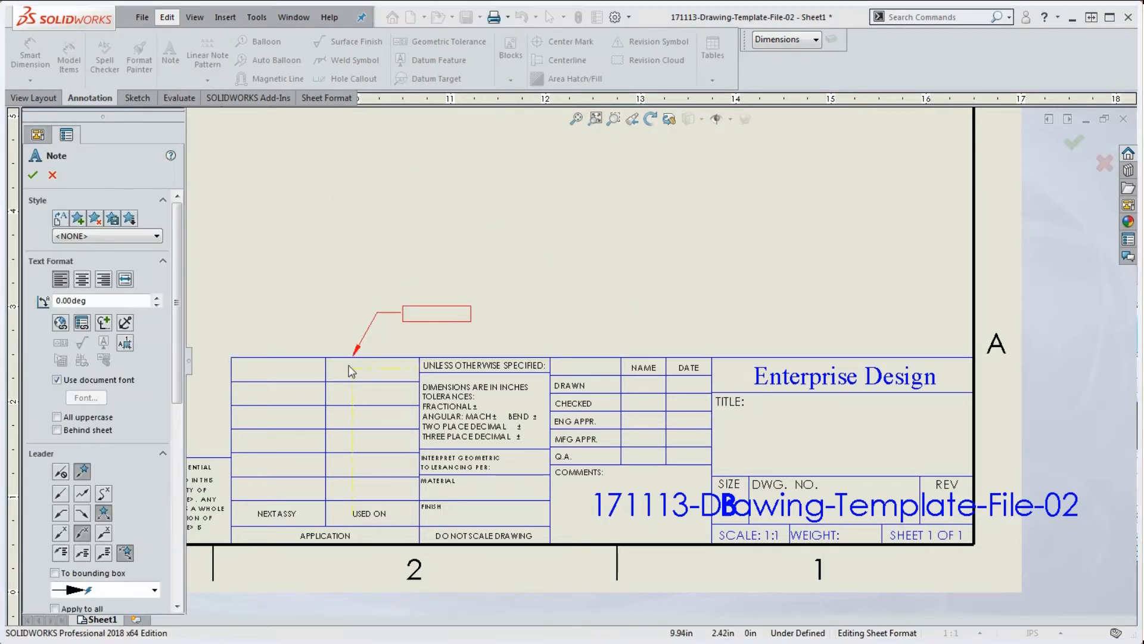
pyautogui.click(345, 365)
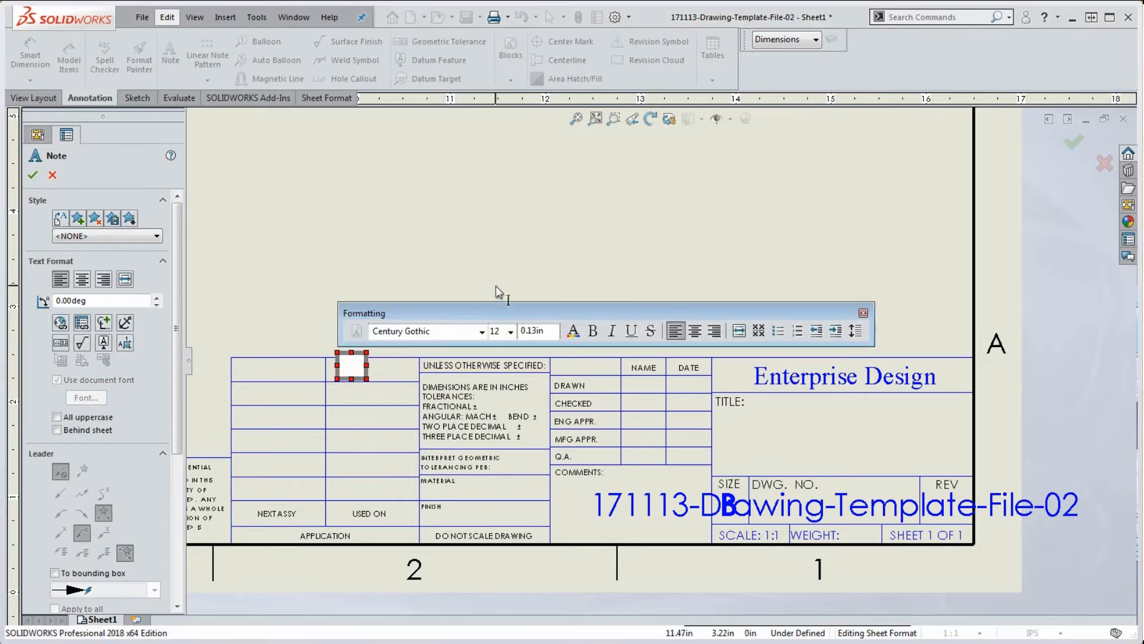
pyautogui.write('kdfhlk')
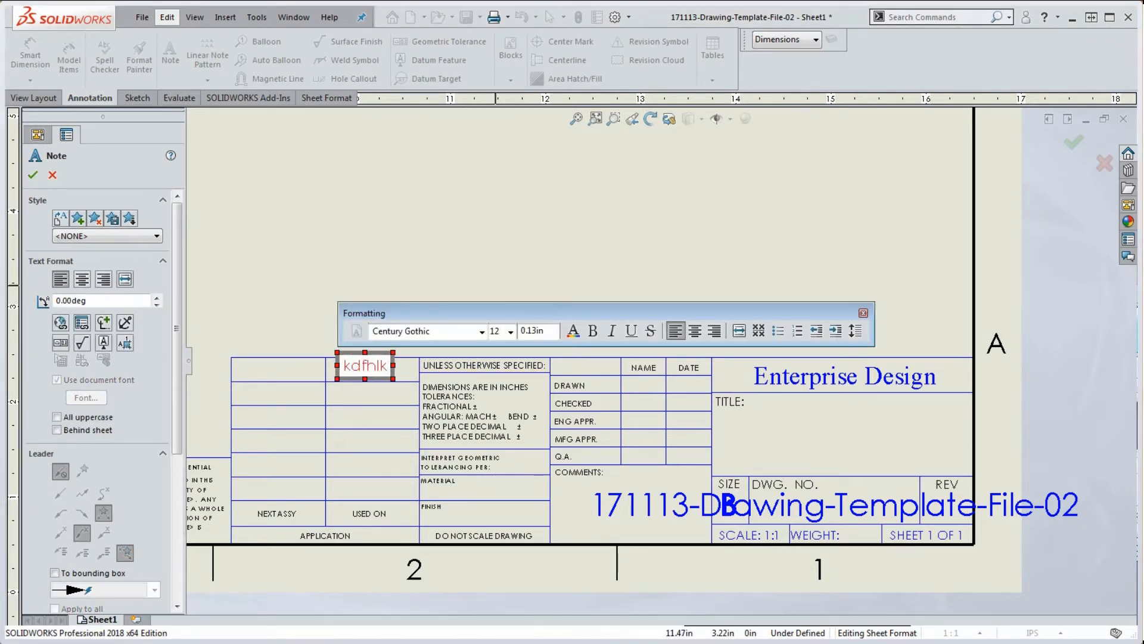
pyautogui.click(412, 173)
pyautogui.press('Escape')
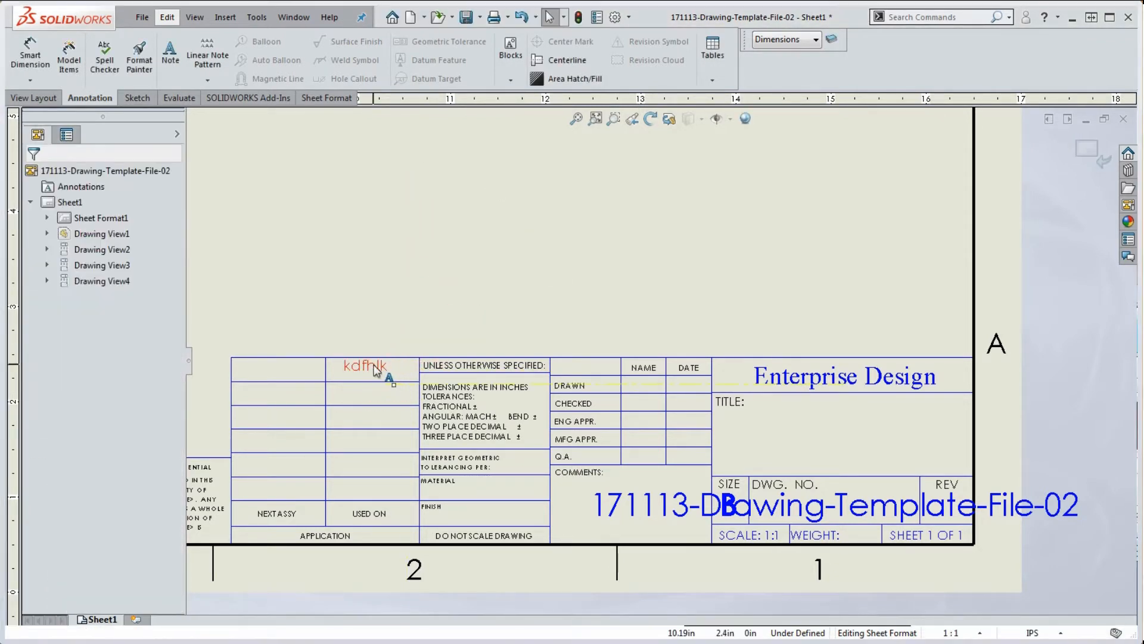
# Replace the "kdfhlk" note's text with a link to the current document's CompanyName property.
pyautogui.doubleClick(364, 365)
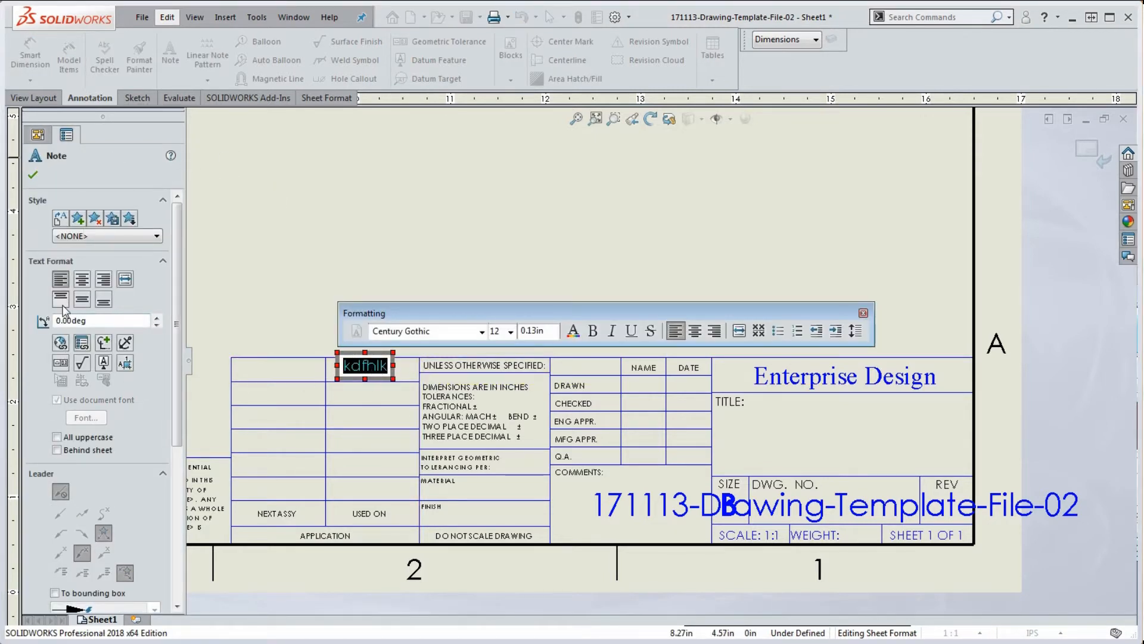
pyautogui.click(82, 346)
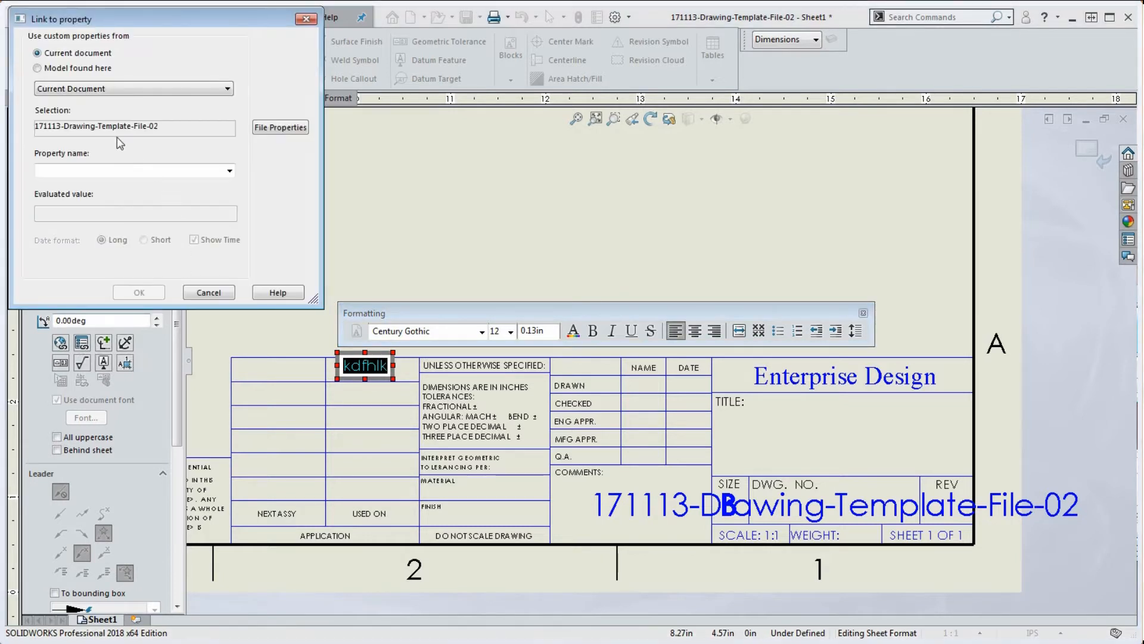
pyautogui.click(229, 170)
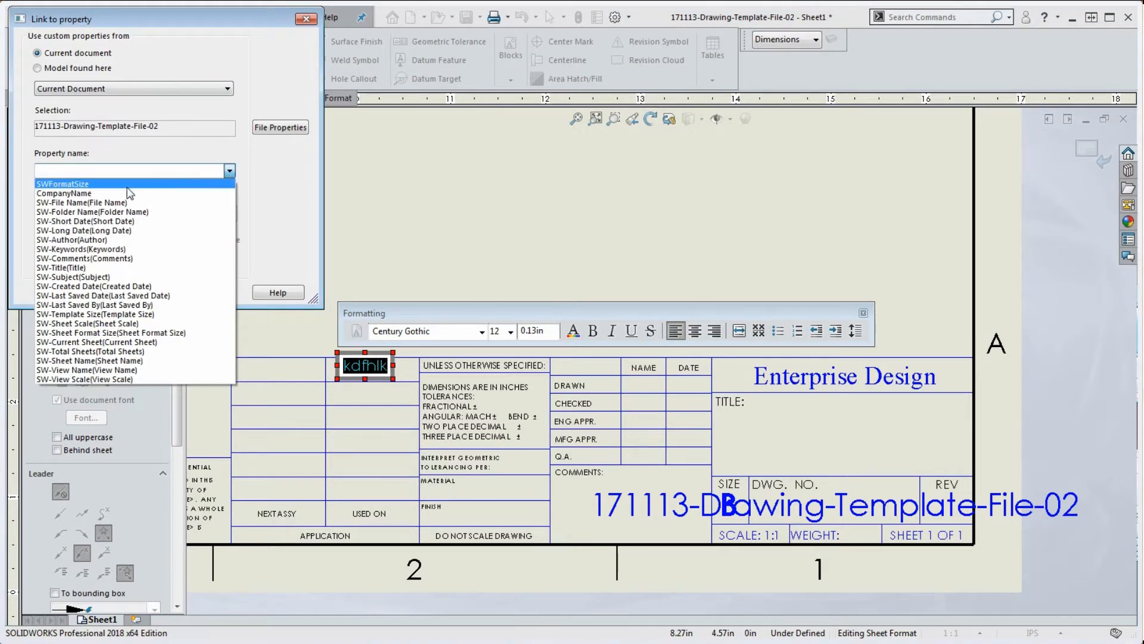
pyautogui.click(108, 194)
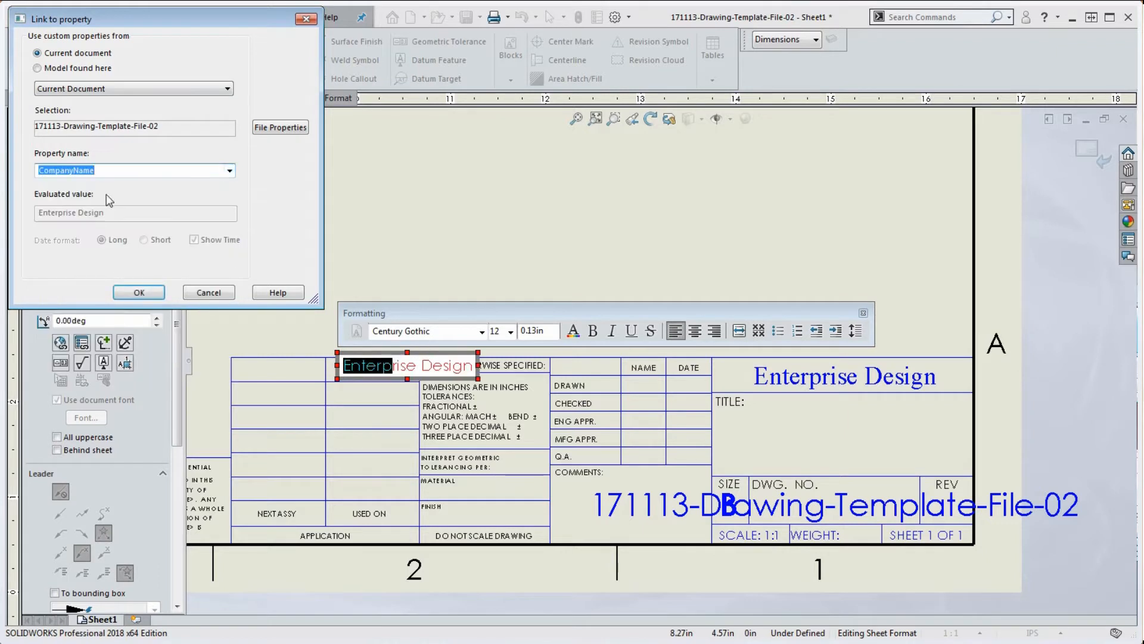
pyautogui.click(142, 293)
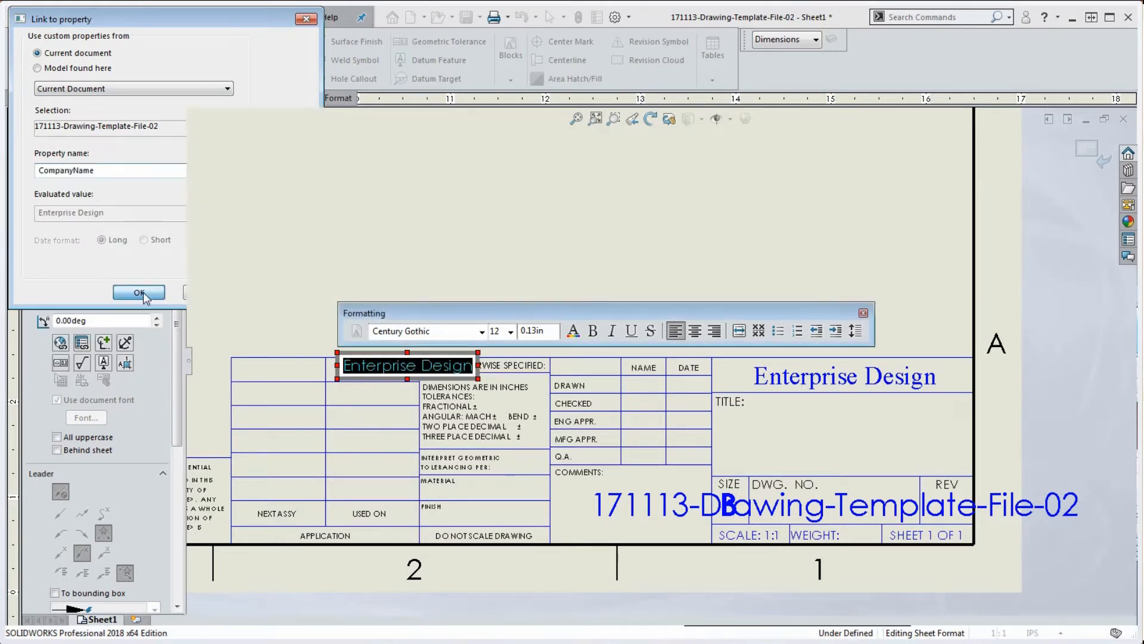
pyautogui.click(478, 253)
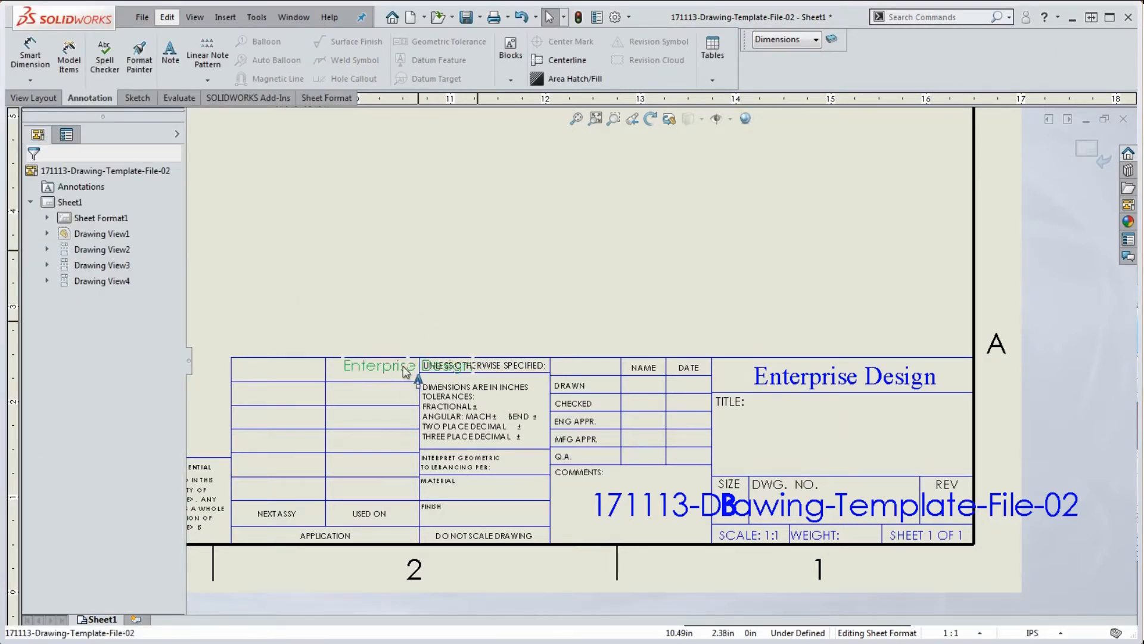
# Delete the linked company name note from the Used On column.
pyautogui.click(170, 54)
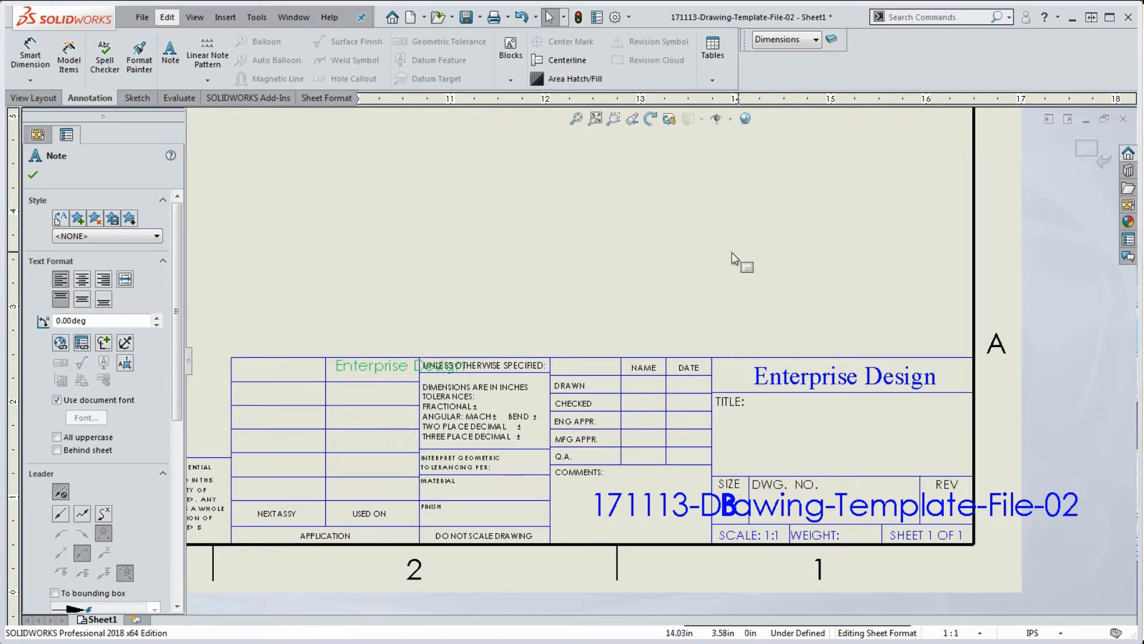
pyautogui.press('Escape')
pyautogui.click(392, 364)
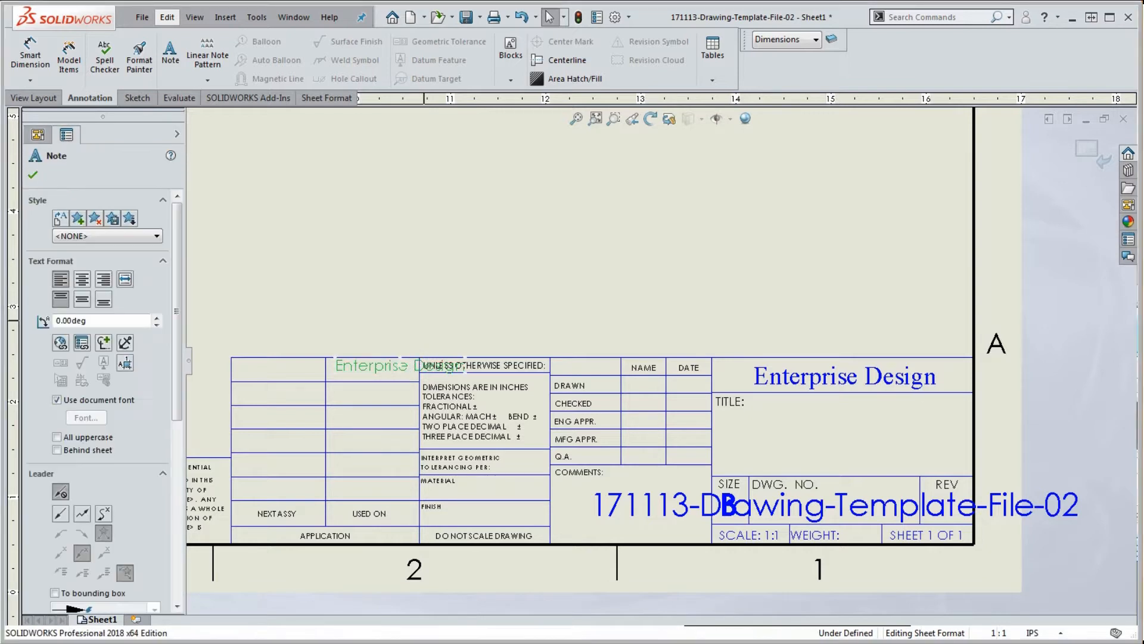
pyautogui.press('Delete')
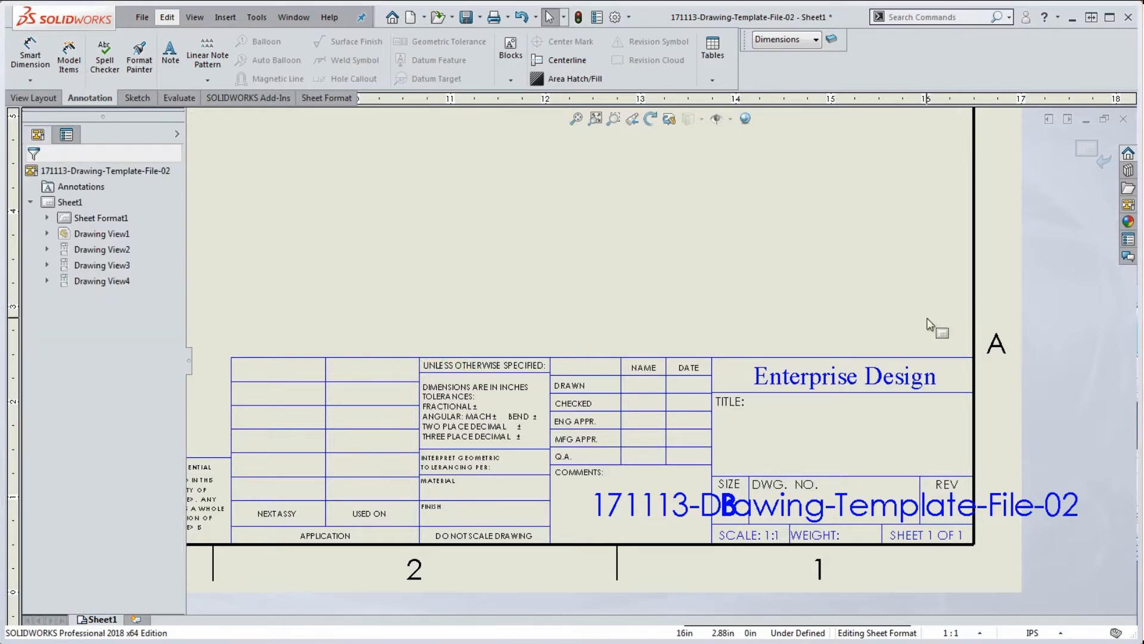
# Change the company name note's font to Century Gothic, Regular, with the height specified as 19 points.
pyautogui.click(891, 381)
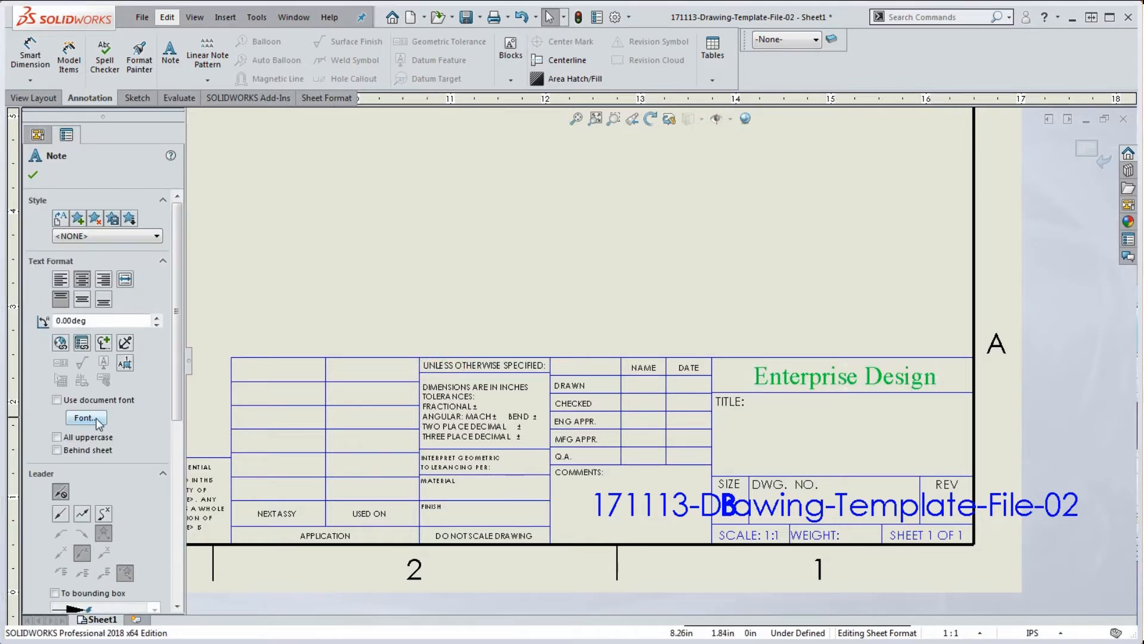
pyautogui.click(57, 400)
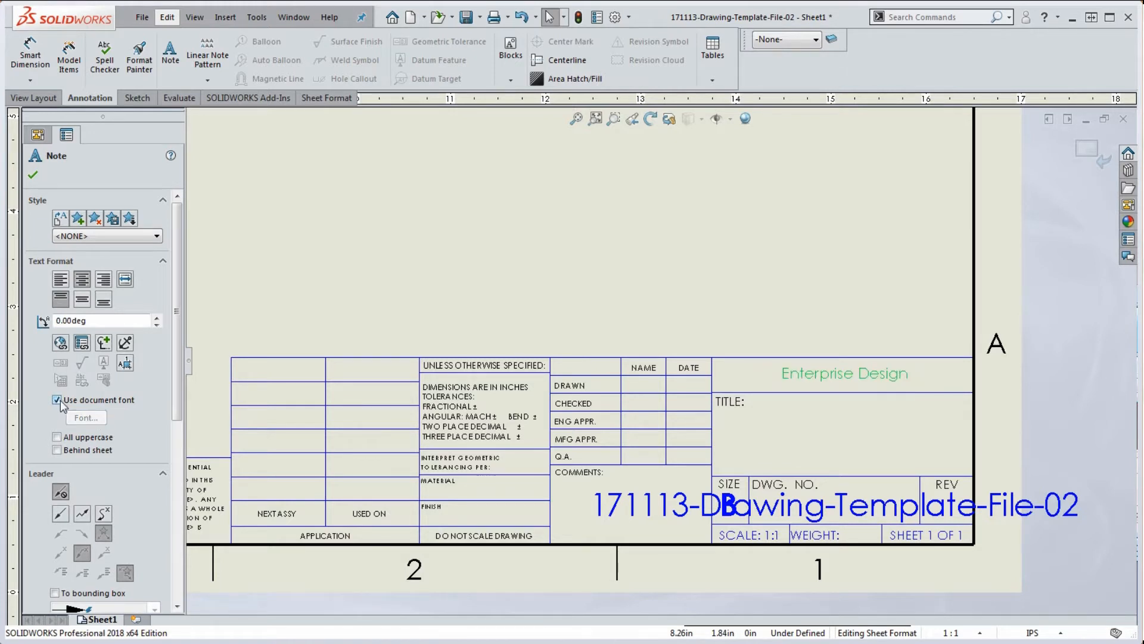
pyautogui.click(58, 400)
pyautogui.click(87, 417)
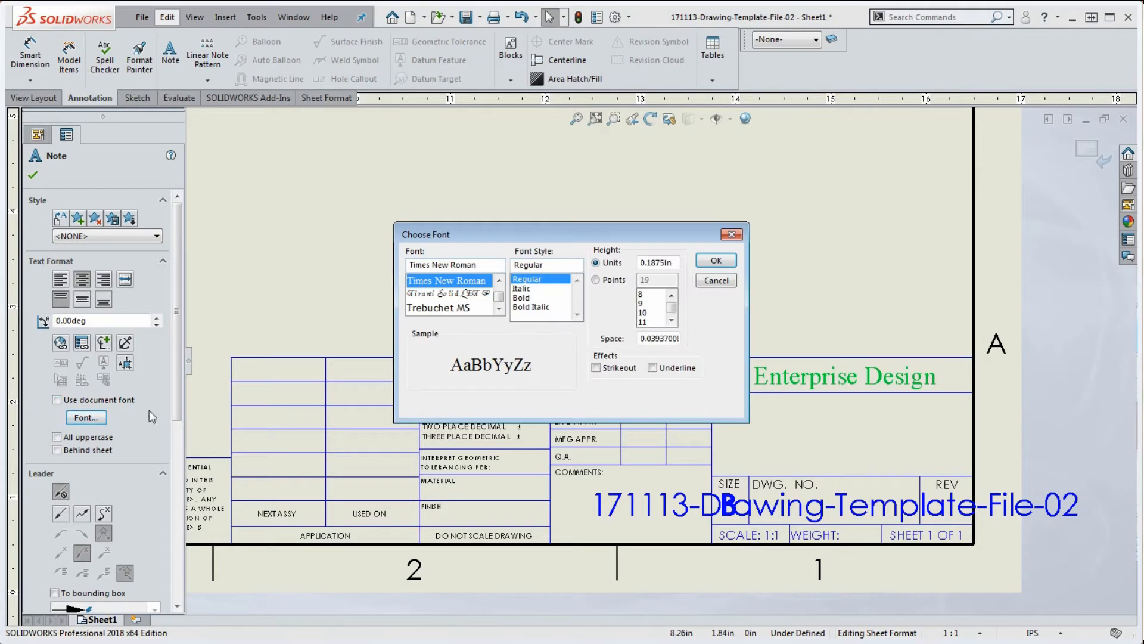
pyautogui.click(458, 264)
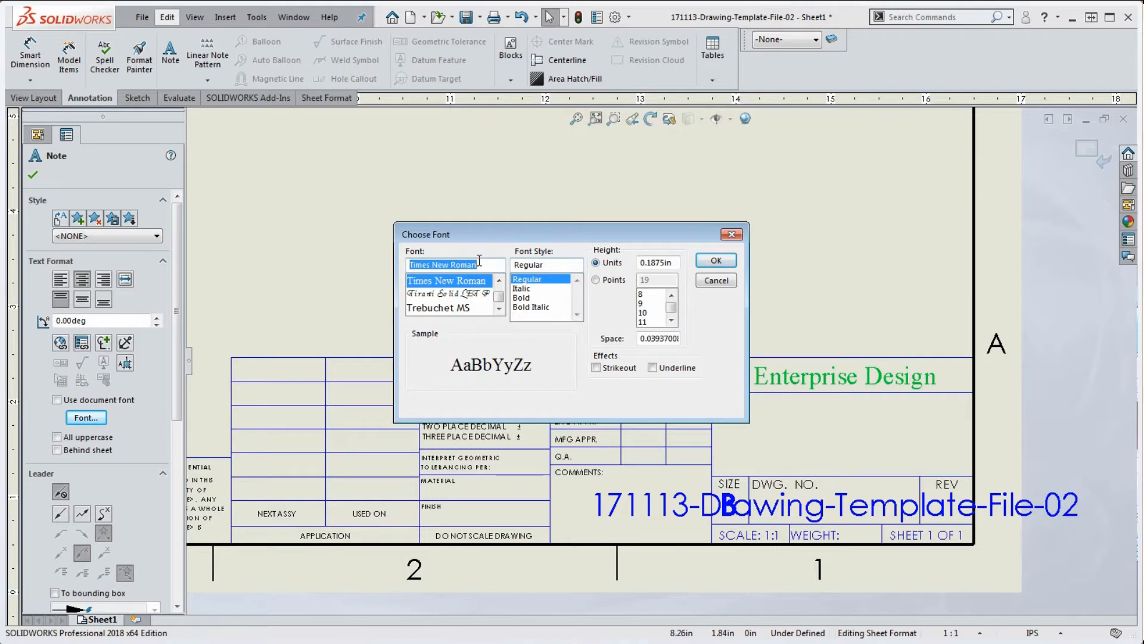
pyautogui.write('center')
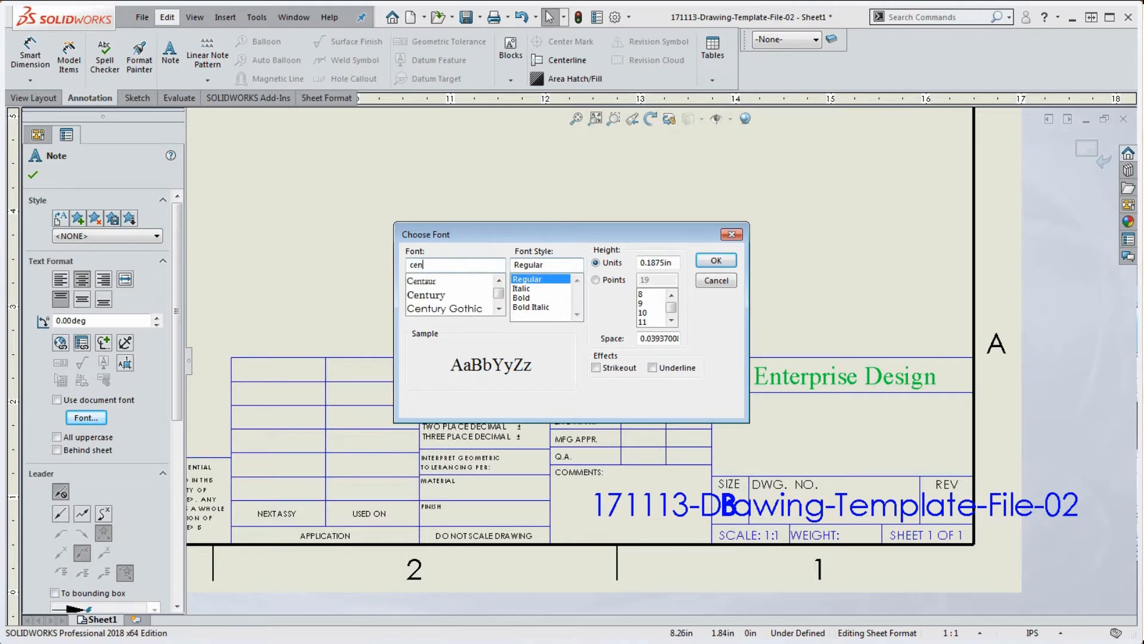
pyautogui.press('BackSpace')
pyautogui.press('BackSpace')
pyautogui.click(464, 309)
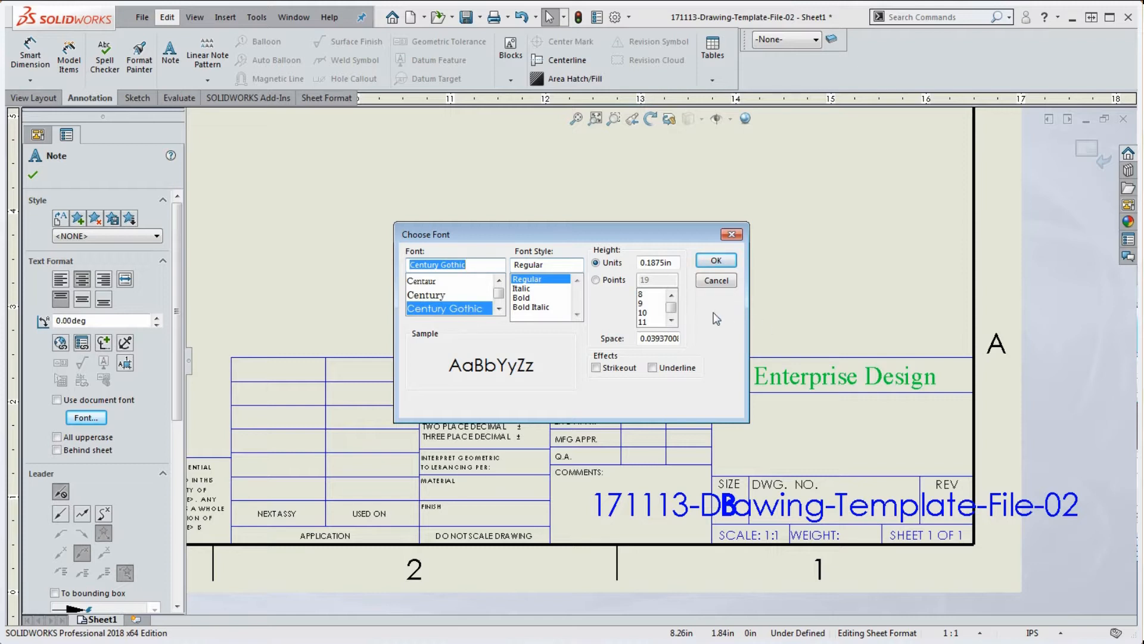
pyautogui.click(610, 280)
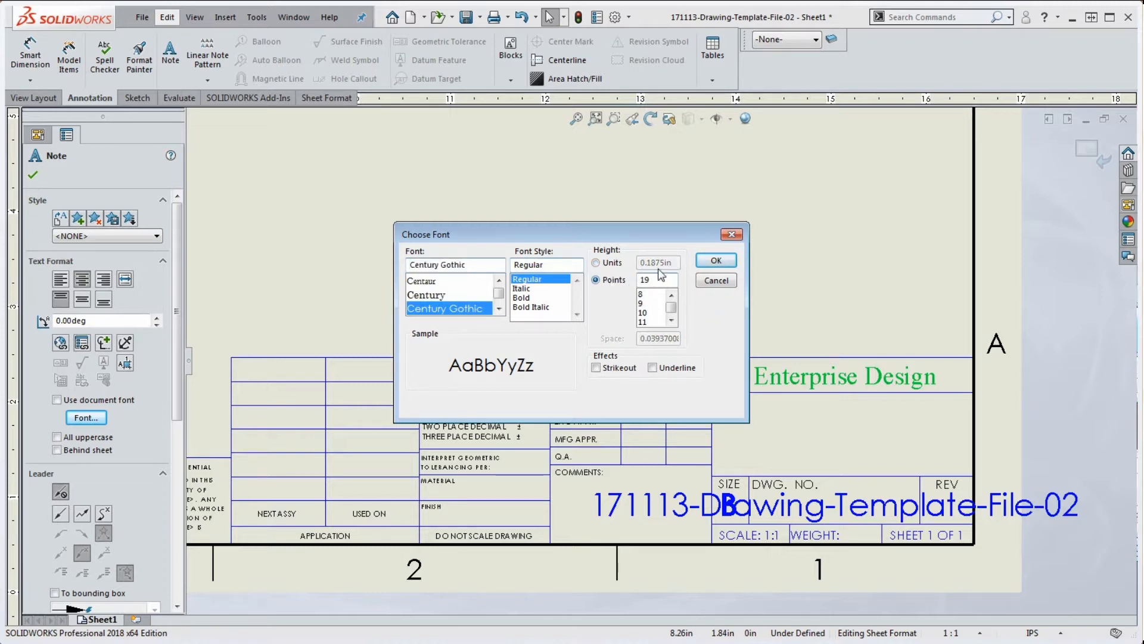
pyautogui.click(717, 260)
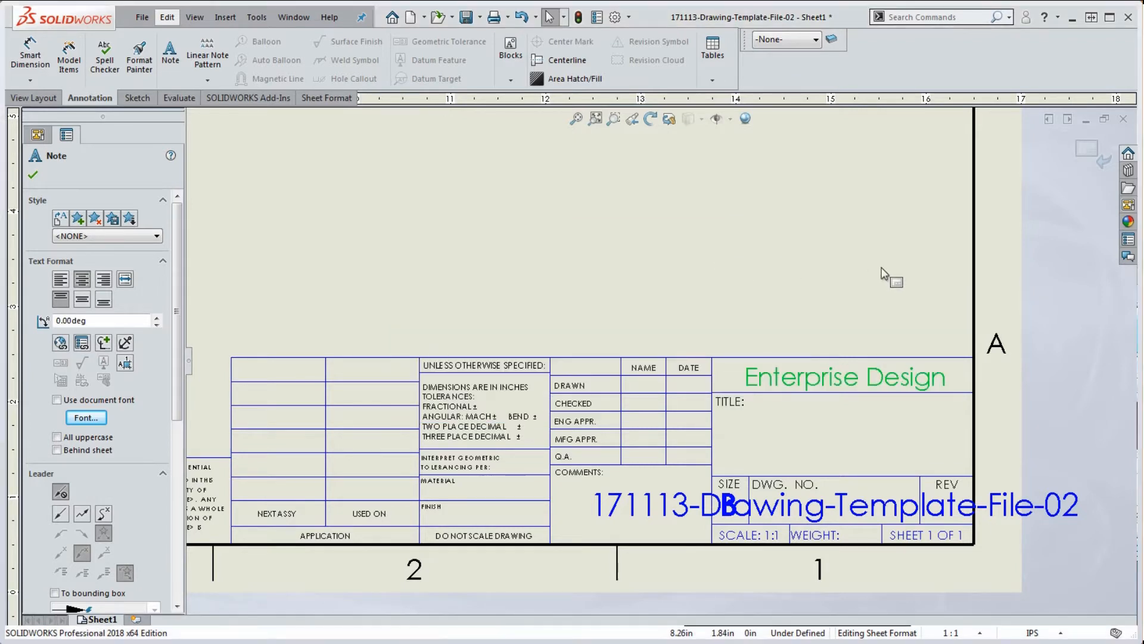
# Nudge the company name note slightly upward within its cell above the title field.
pyautogui.click(882, 275)
pyautogui.moveTo(897, 377); pyautogui.dragTo(899, 373)
pyautogui.click(837, 302)
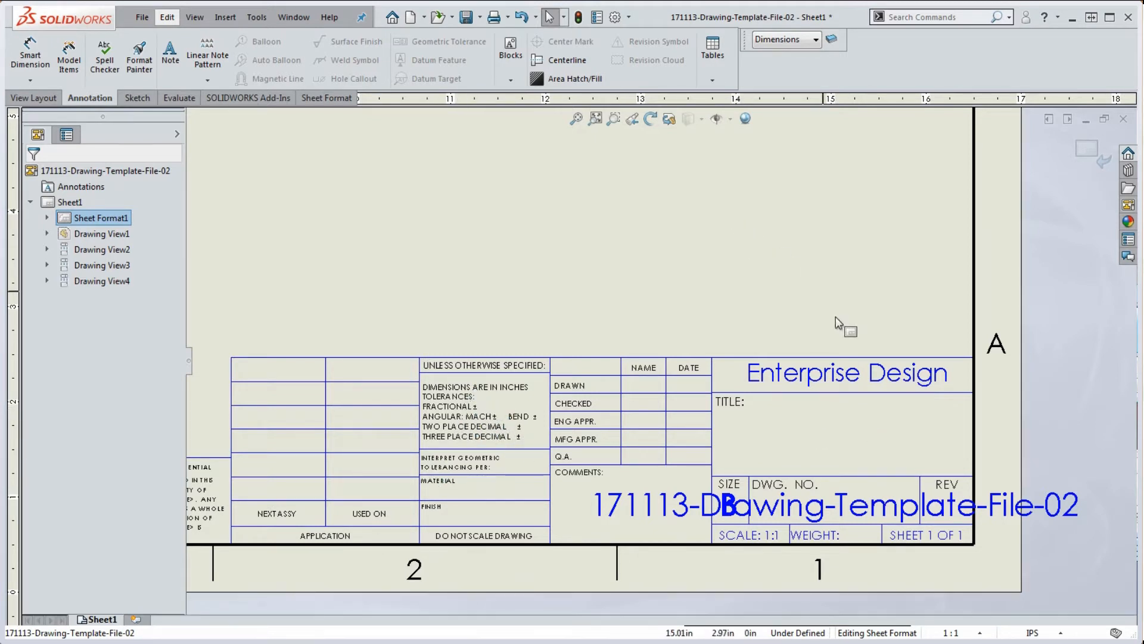
# Inspect the property link text of the blank note in the title cell.
pyautogui.click(834, 424)
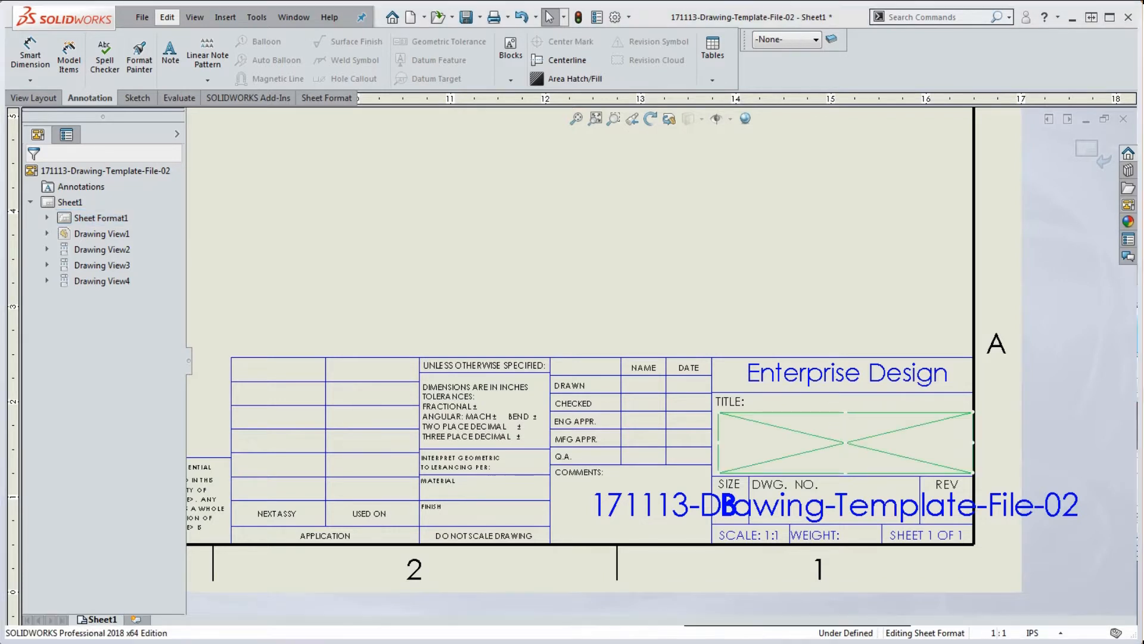
pyautogui.rightClick(832, 420)
pyautogui.click(906, 351)
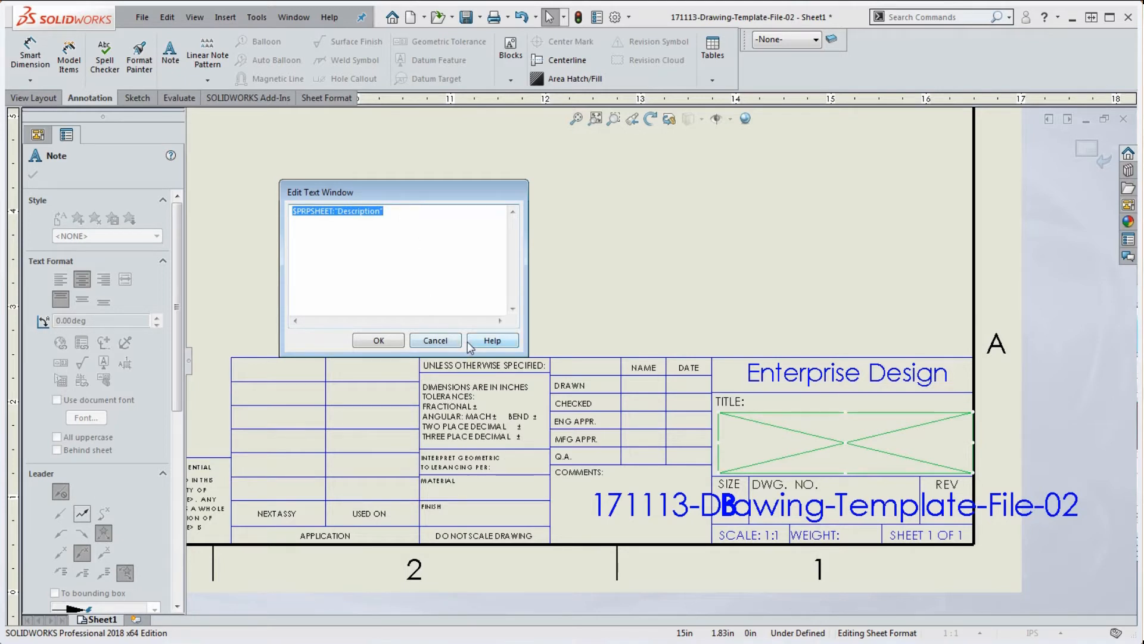
pyautogui.click(379, 340)
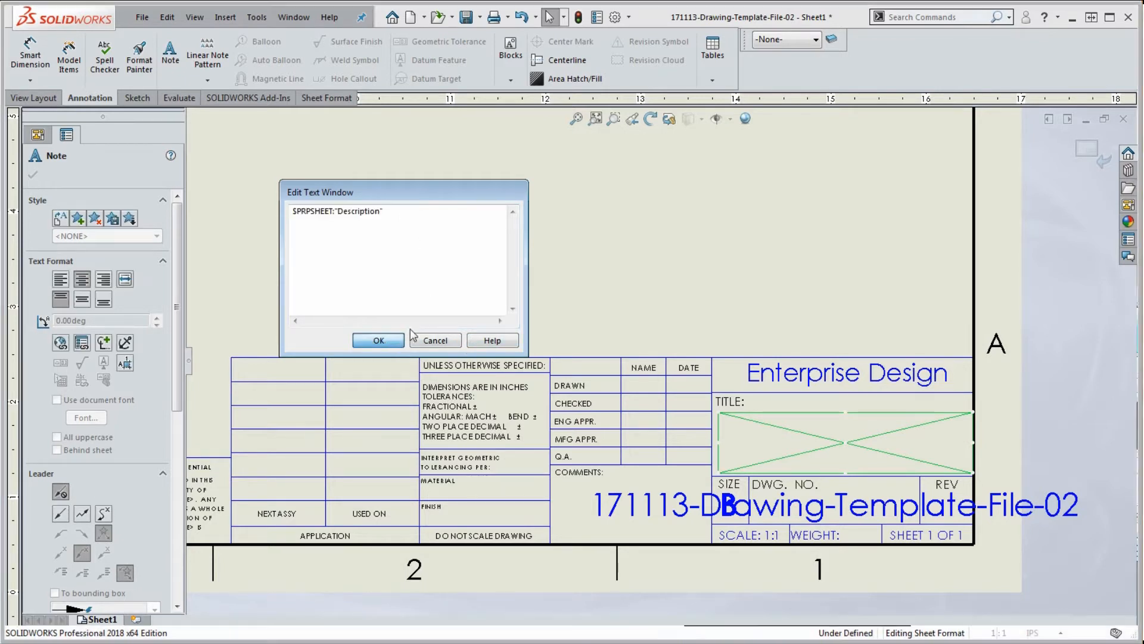
# Start a property link for the title note, using the model found in the drawing view specified in Sheet Properties.
pyautogui.click(840, 444)
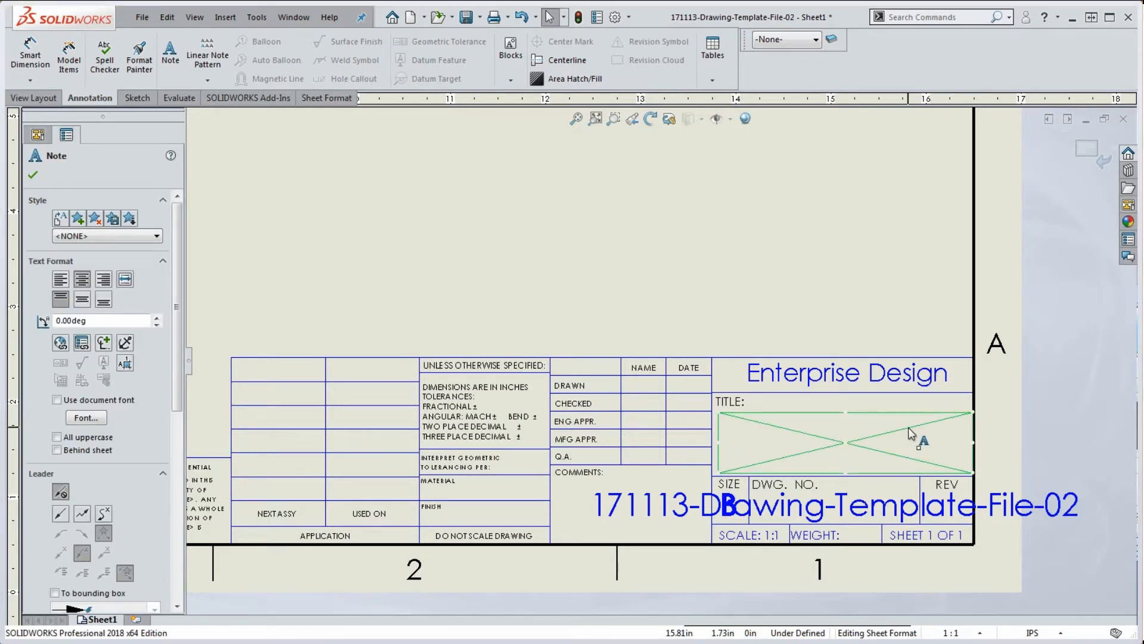
pyautogui.click(78, 345)
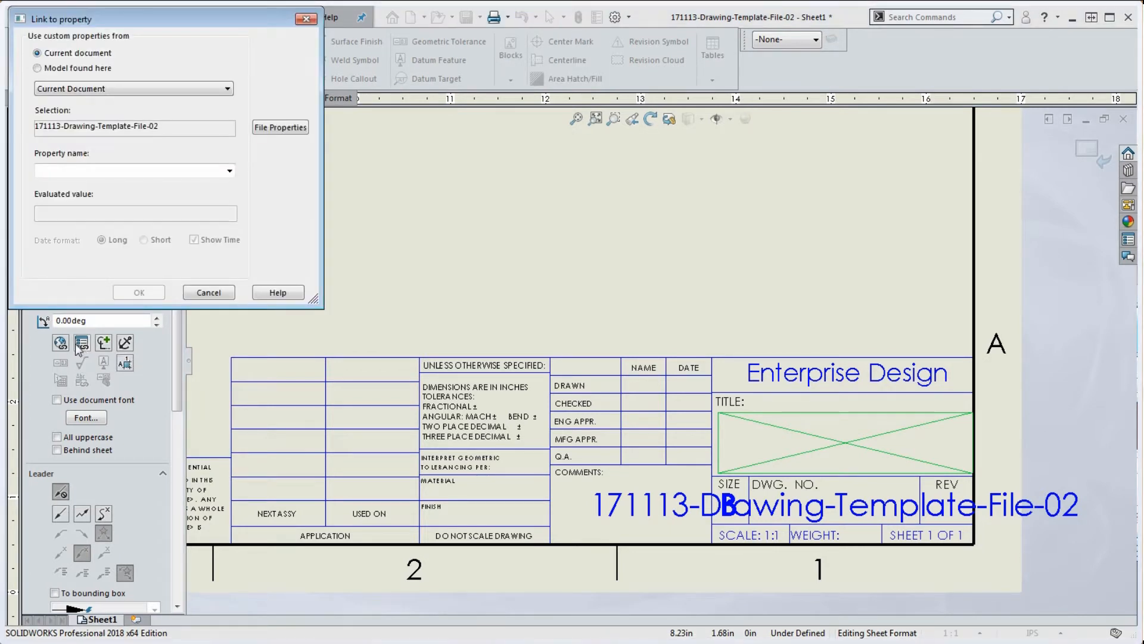
pyautogui.moveTo(136, 26); pyautogui.dragTo(194, 77)
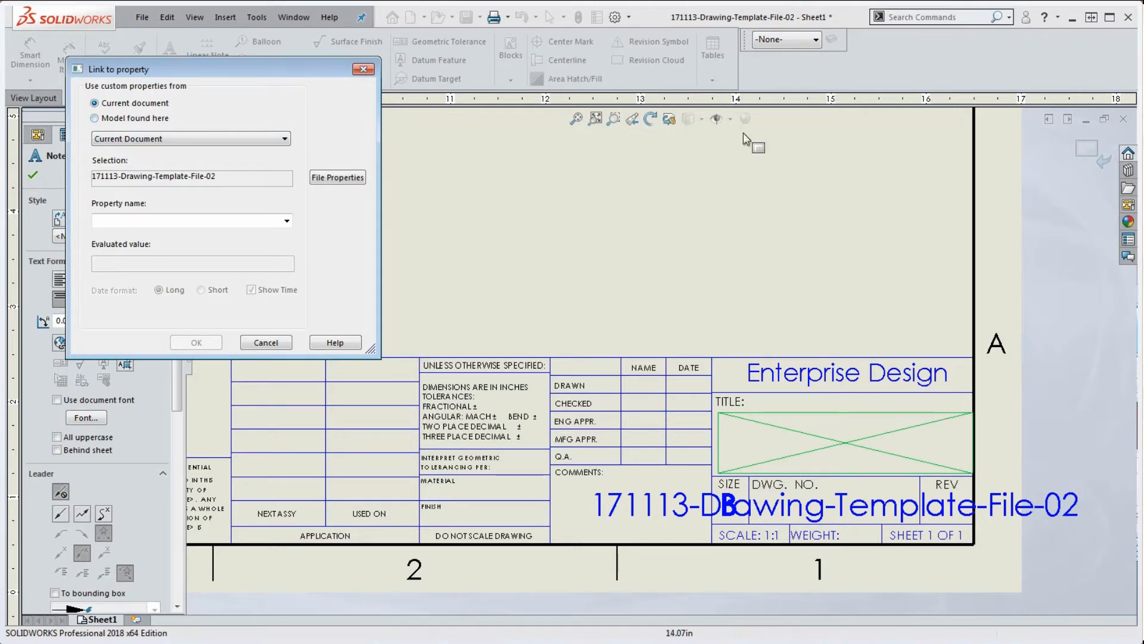
pyautogui.click(95, 118)
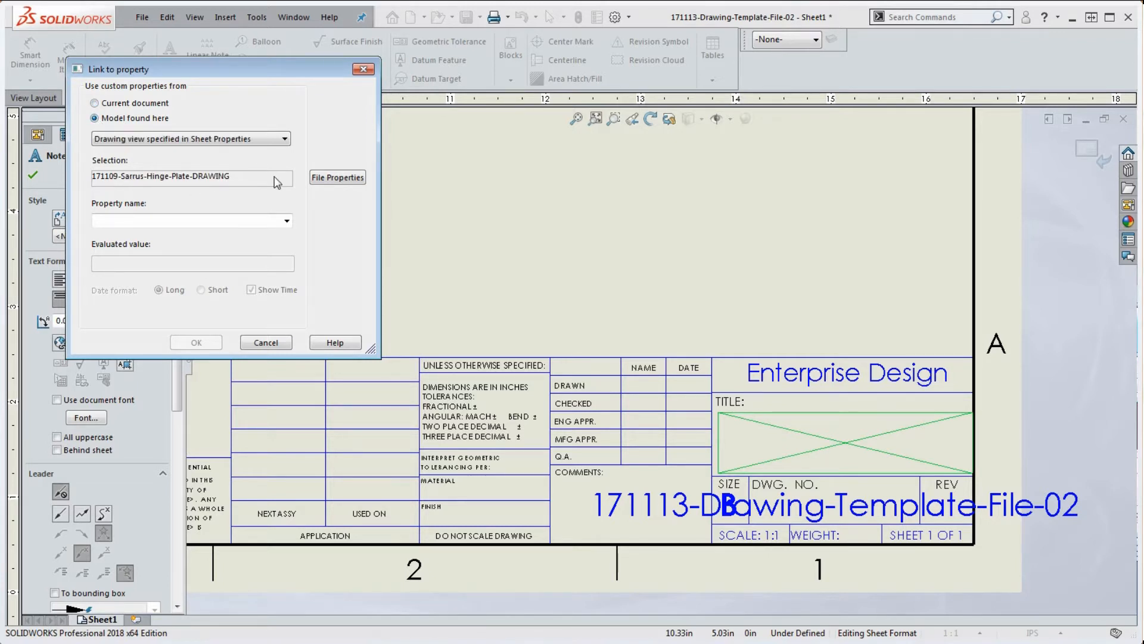
pyautogui.click(288, 222)
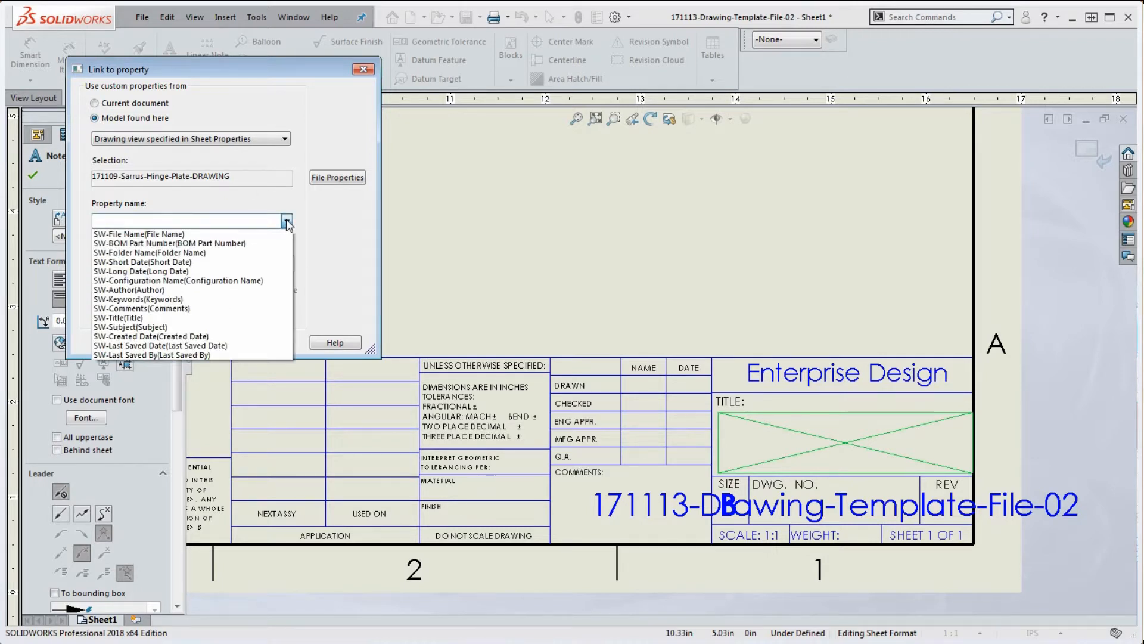
pyautogui.click(142, 219)
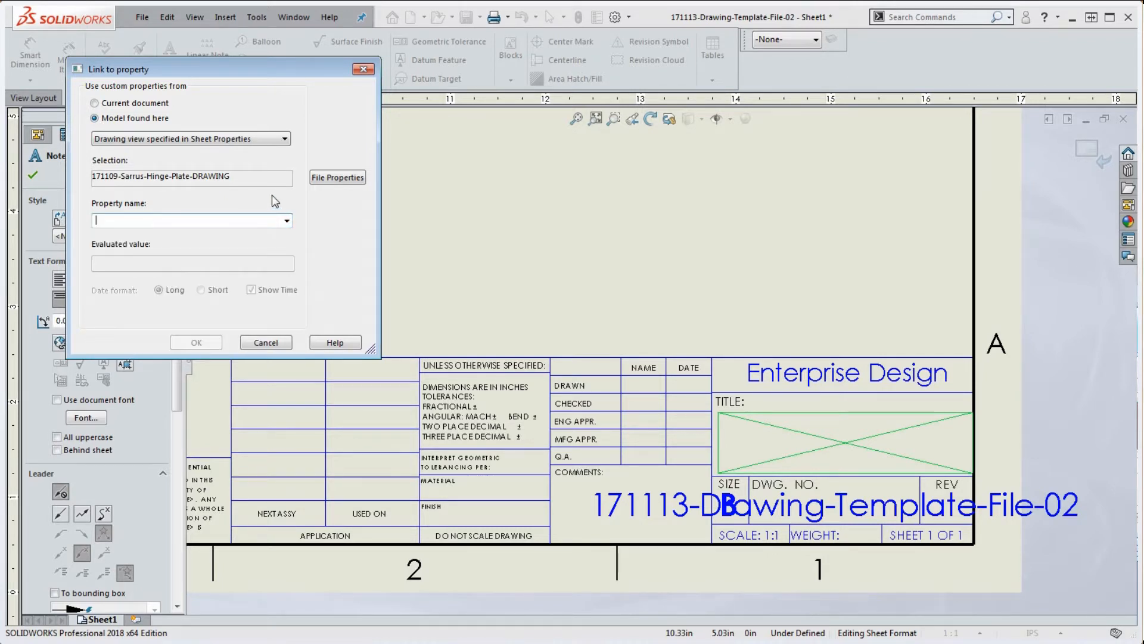
# Add a Description text property with the value "hinge plate for sarrus" to the referenced model's custom properties.
pyautogui.click(331, 178)
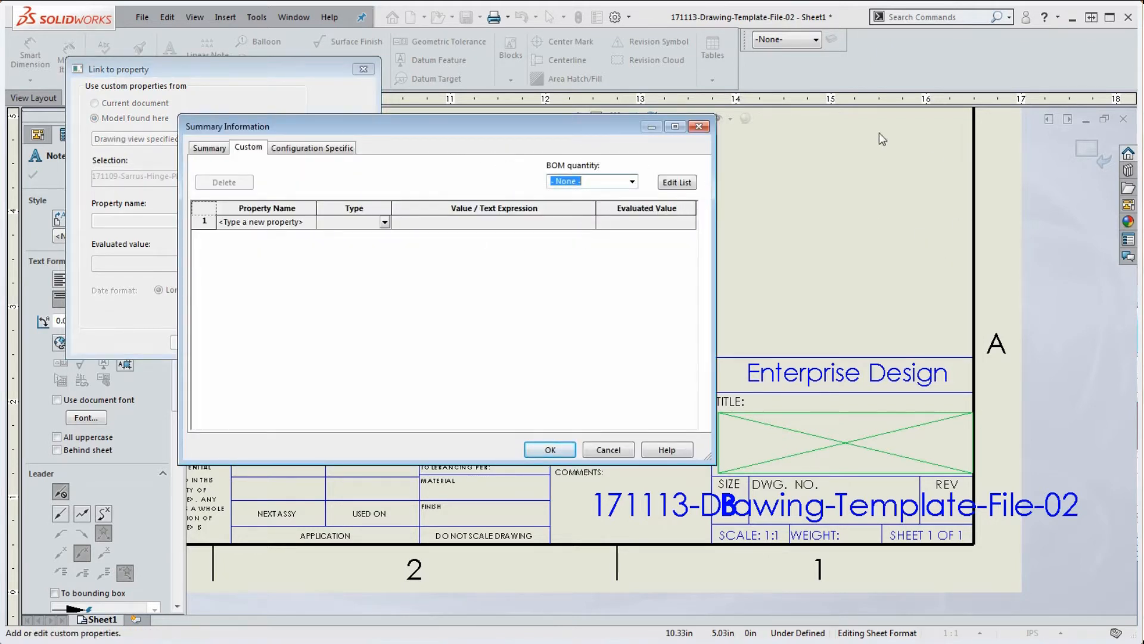
pyautogui.click(310, 222)
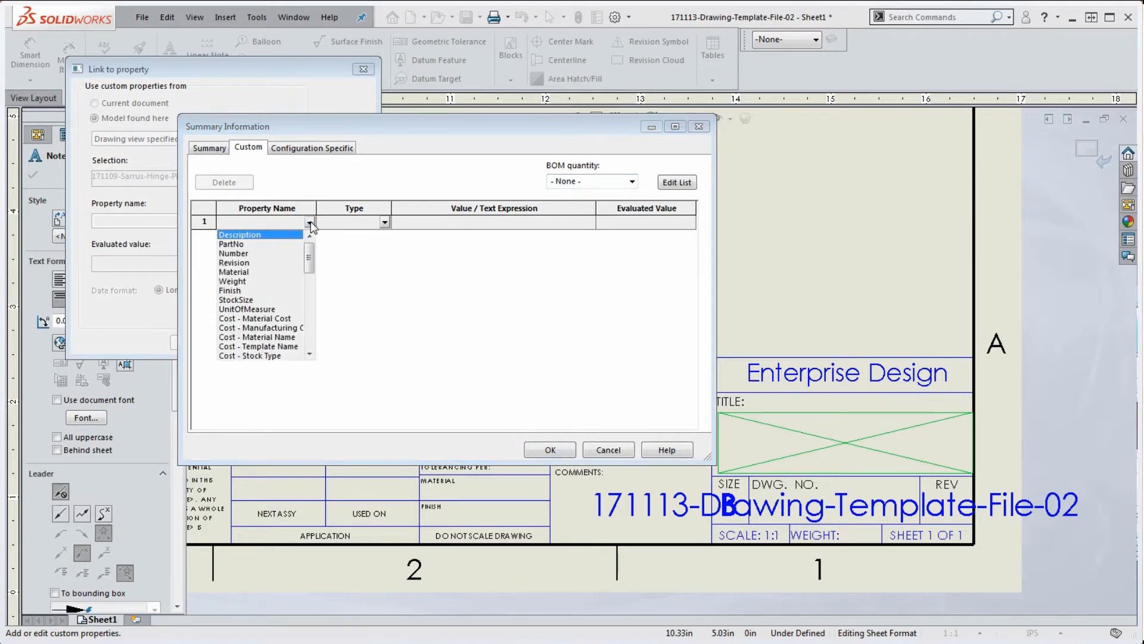
pyautogui.click(260, 235)
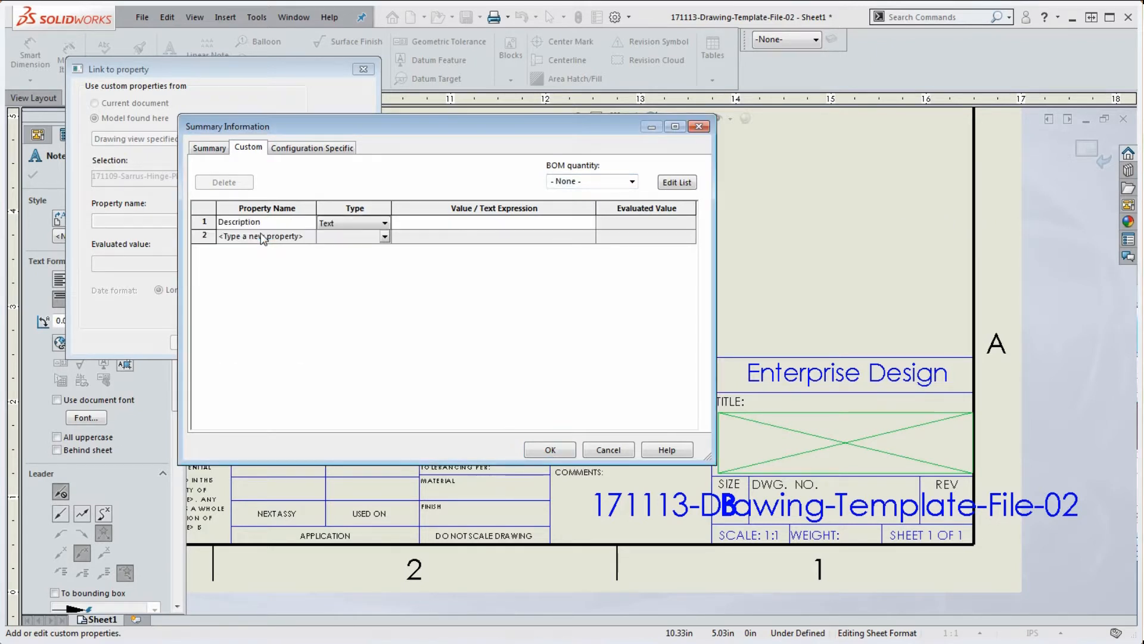
pyautogui.click(432, 221)
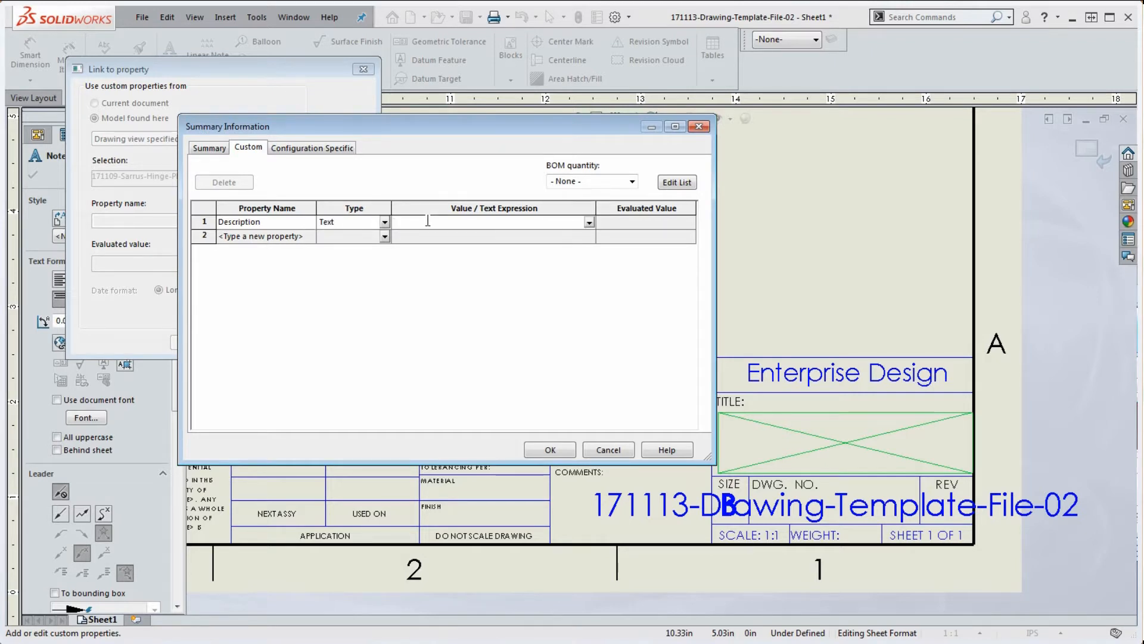
pyautogui.write('hinge plate for sarrus')
pyautogui.click(637, 218)
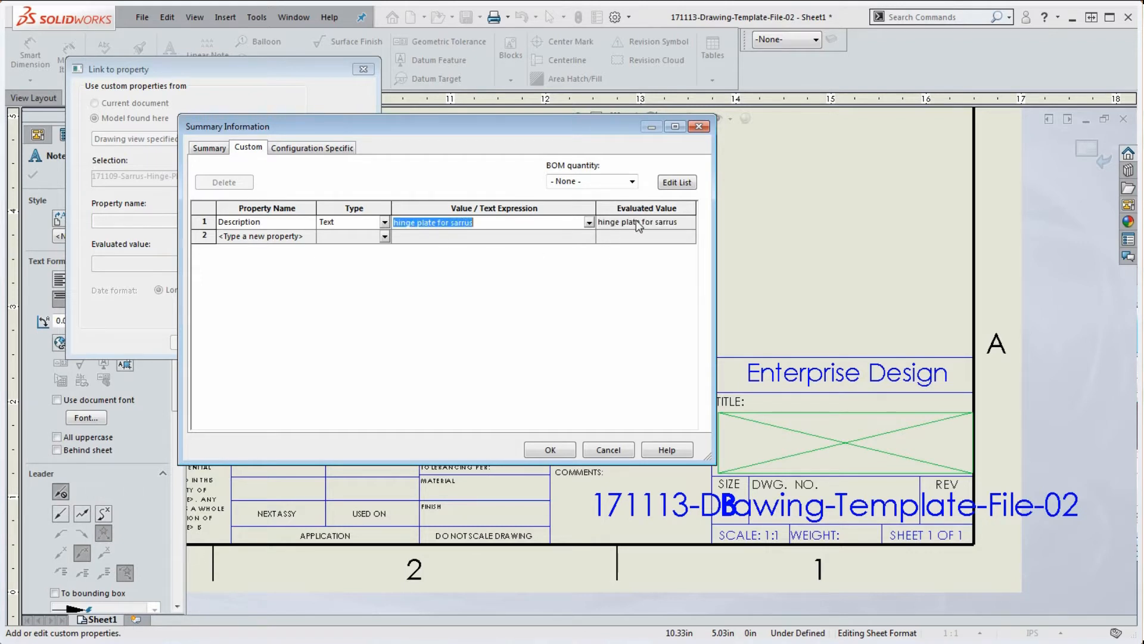
pyautogui.click(549, 450)
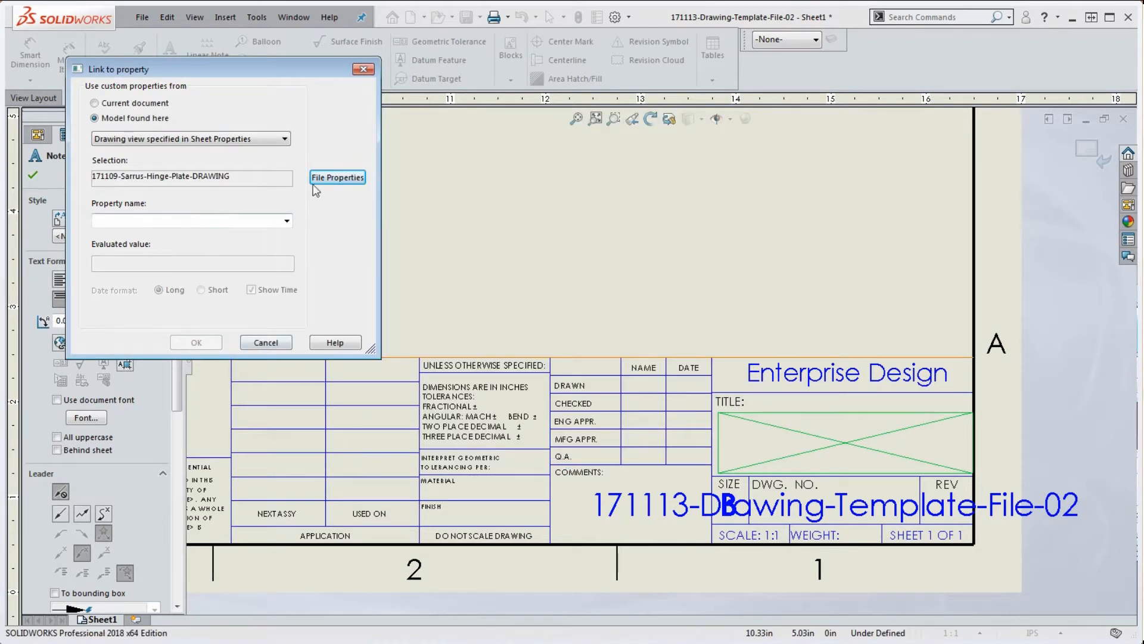
# Link the title note to the model's Description property.
pyautogui.click(287, 222)
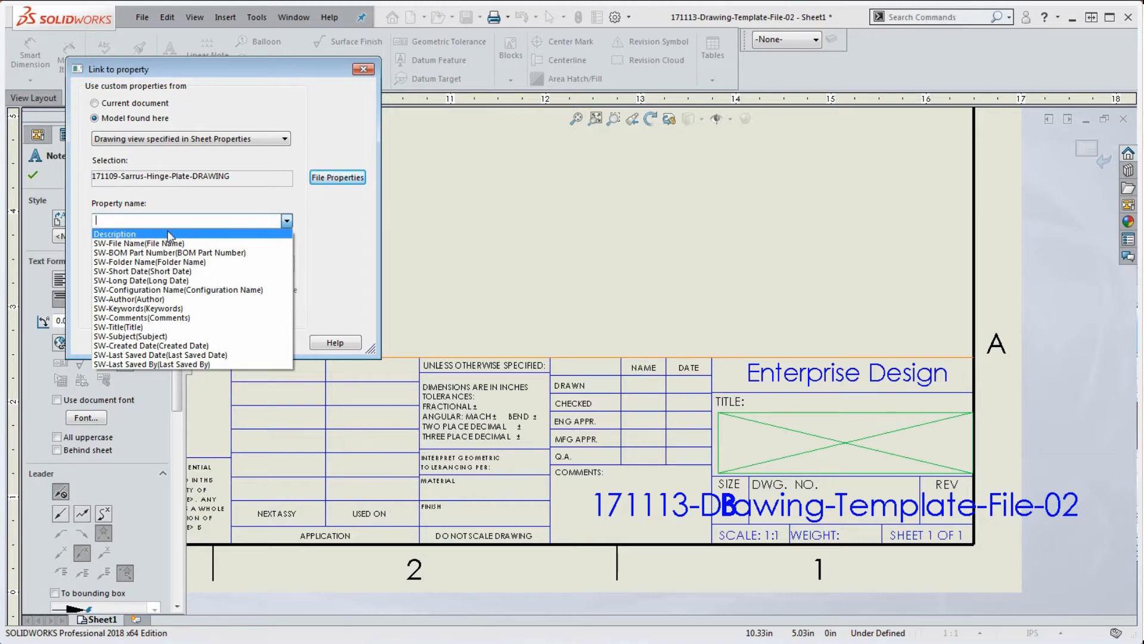
pyautogui.click(126, 235)
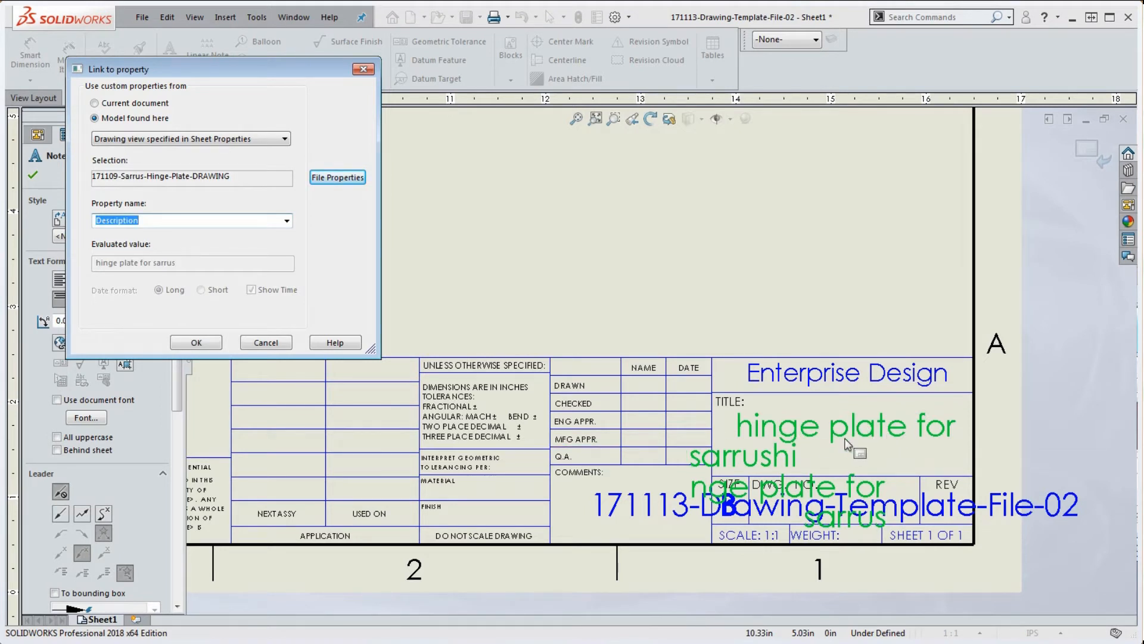
pyautogui.click(202, 341)
pyautogui.click(702, 281)
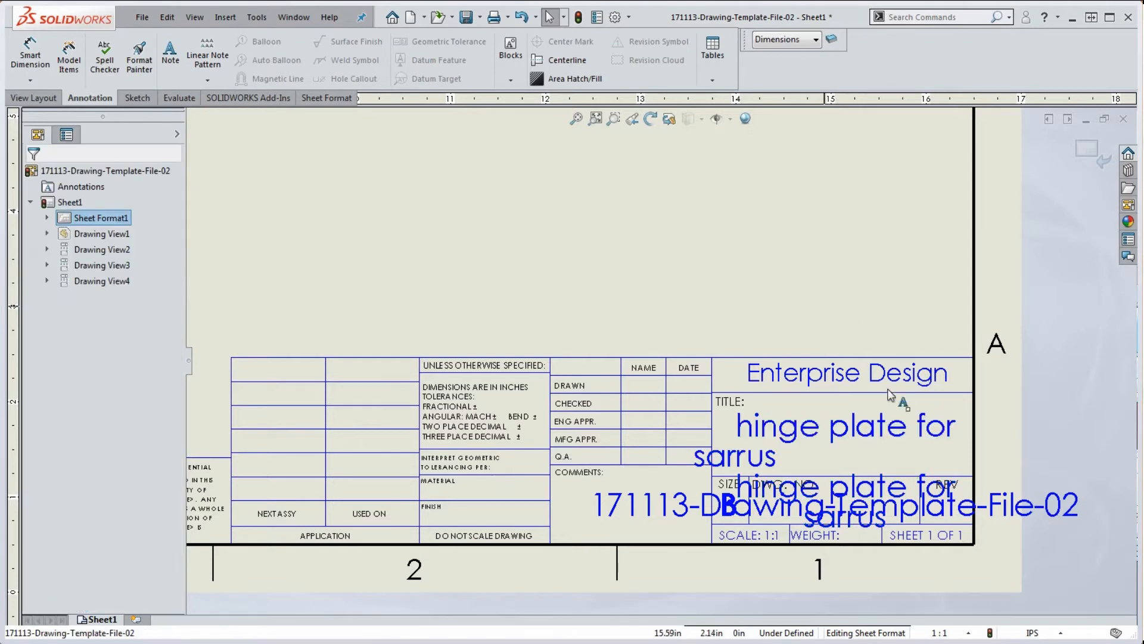
# Remove the duplicate link from the title note, keeping only $PRPSHEET:"Description", and adjust the note's position in the title cell.
pyautogui.moveTo(863, 426); pyautogui.dragTo(861, 421)
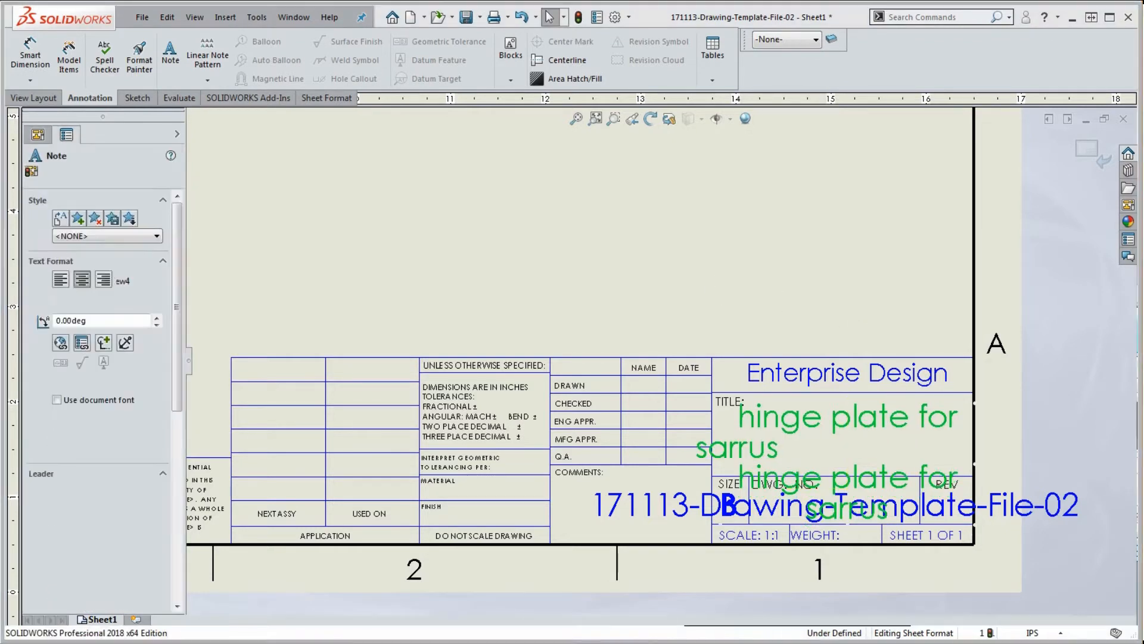
pyautogui.rightClick(861, 421)
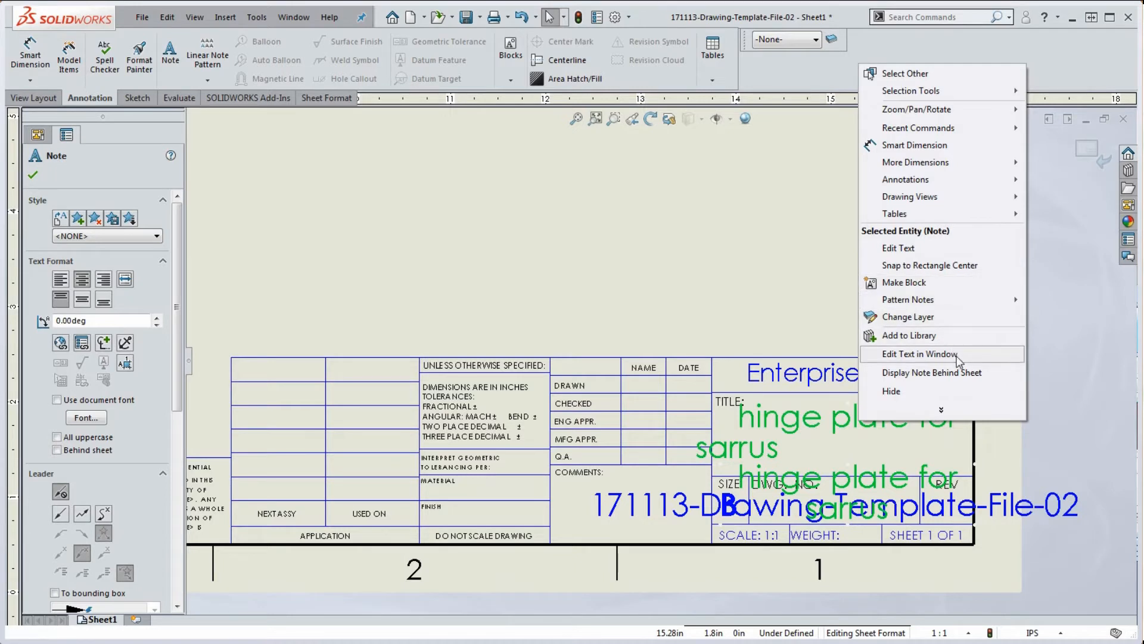
pyautogui.click(920, 354)
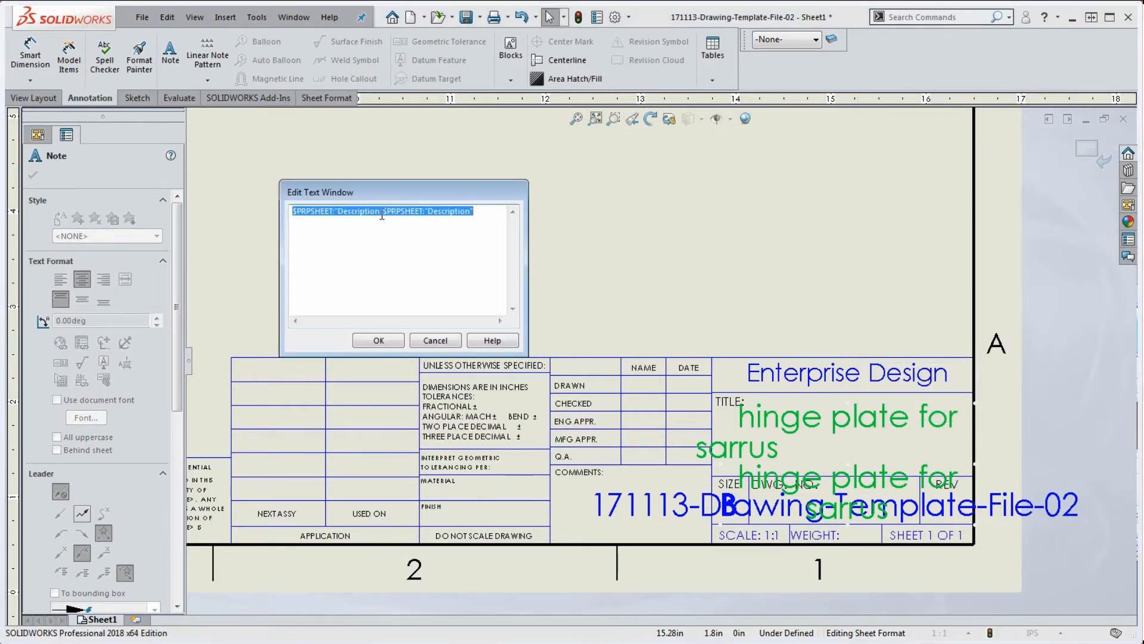
pyautogui.click(382, 214)
pyautogui.click(482, 212)
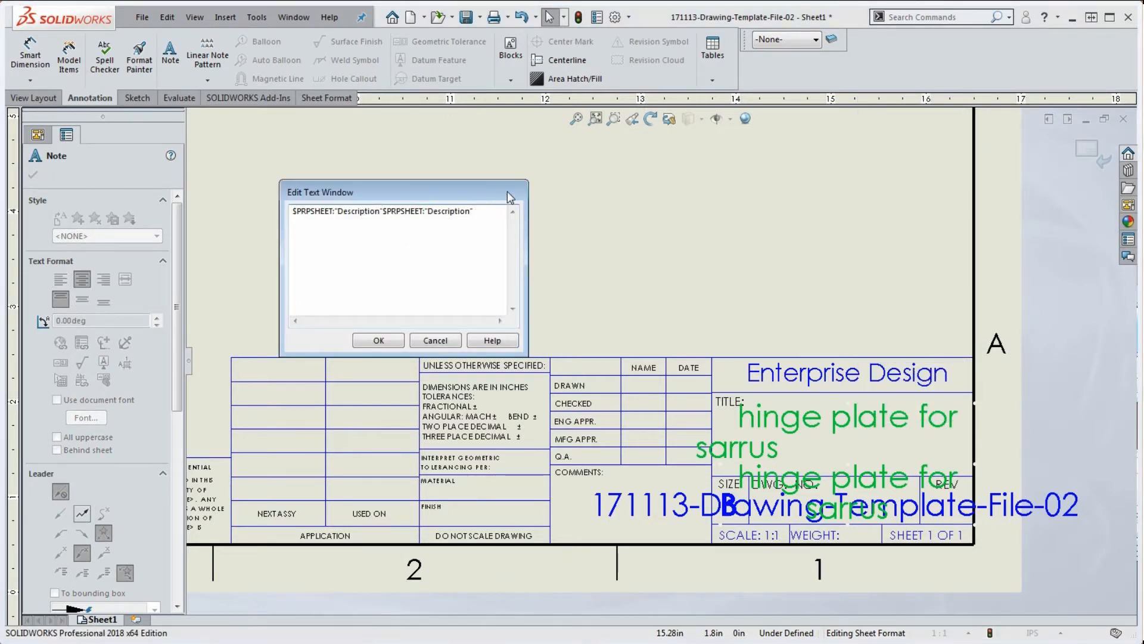
pyautogui.press('BackSpace')
pyautogui.press('BackSpace')
pyautogui.press('BackSpace')
pyautogui.press('BackSpace')
pyautogui.press('BackSpace')
pyautogui.press('BackSpace')
pyautogui.press('BackSpace')
pyautogui.press('BackSpace')
pyautogui.press('BackSpace')
pyautogui.press('BackSpace')
pyautogui.press('BackSpace')
pyautogui.press('BackSpace')
pyautogui.press('BackSpace')
pyautogui.press('BackSpace')
pyautogui.press('BackSpace')
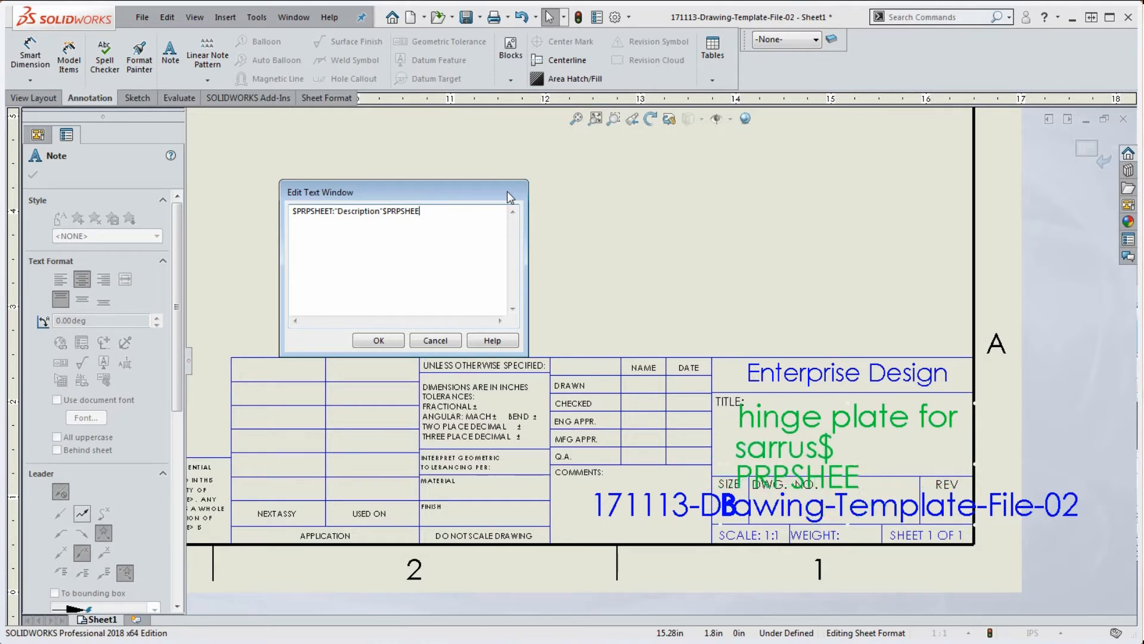
pyautogui.press('BackSpace')
pyautogui.press('BackSpace')
pyautogui.press('BackSpace')
pyautogui.press('BackSpace')
pyautogui.press('BackSpace')
pyautogui.press('BackSpace')
pyautogui.press('BackSpace')
pyautogui.press('BackSpace')
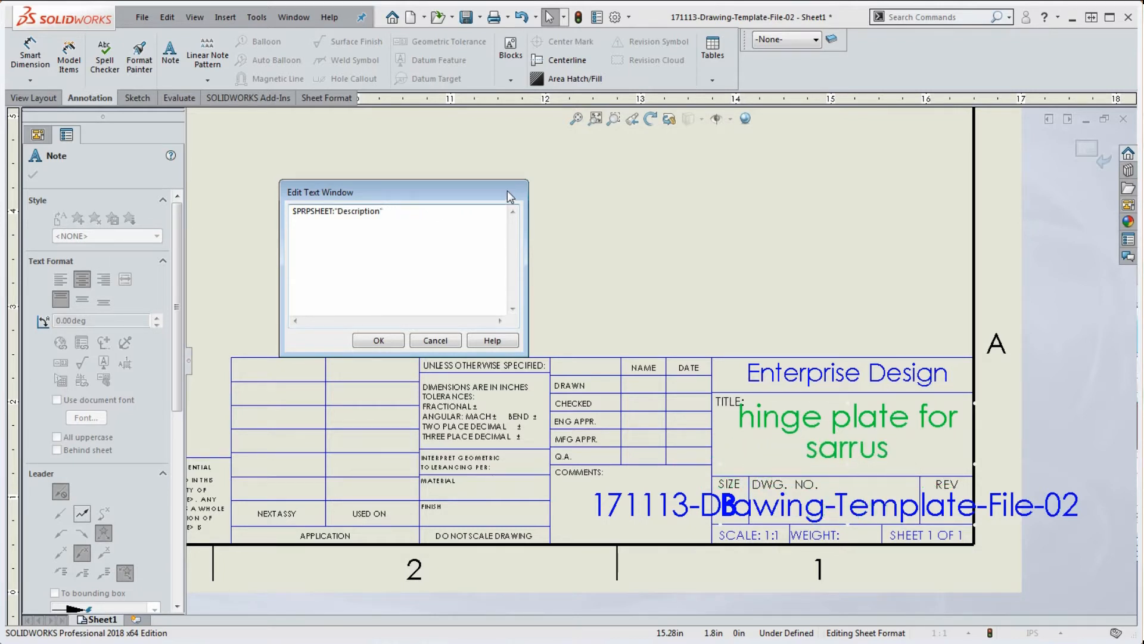
pyautogui.click(380, 340)
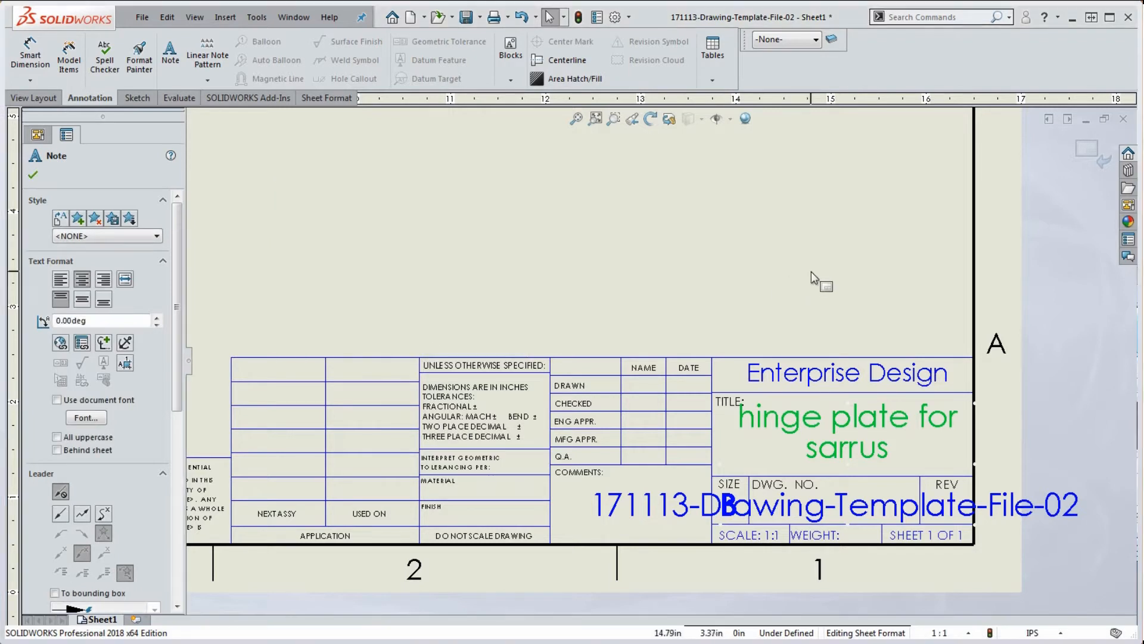
pyautogui.moveTo(834, 407); pyautogui.dragTo(846, 428)
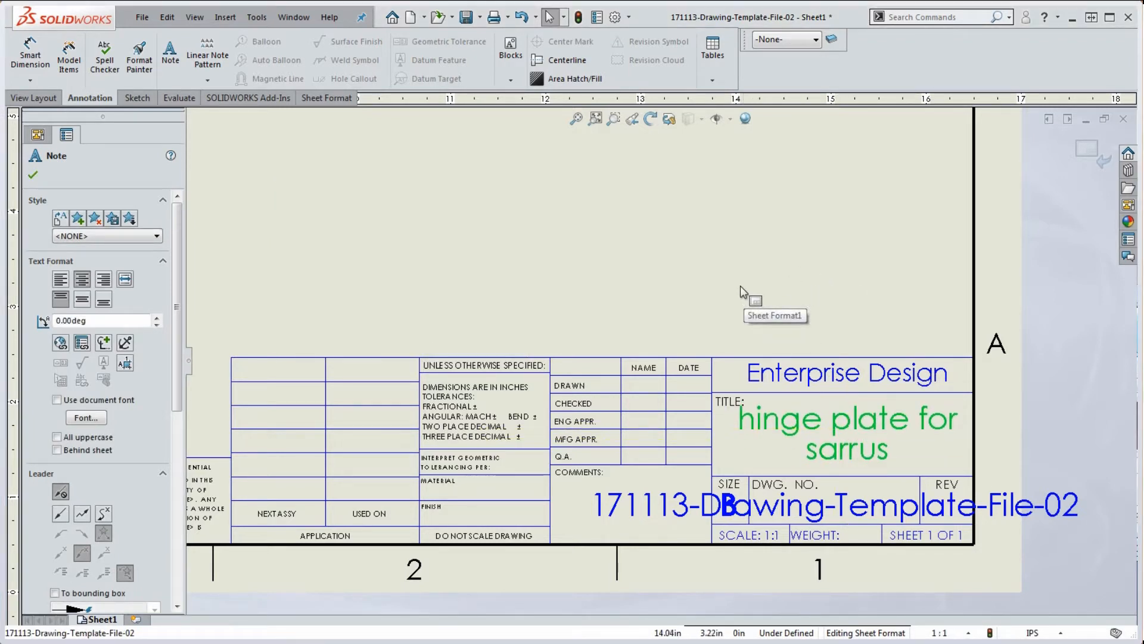
# Leave sheet format editing and return to editing the drawing sheet.
pyautogui.rightClick(695, 213)
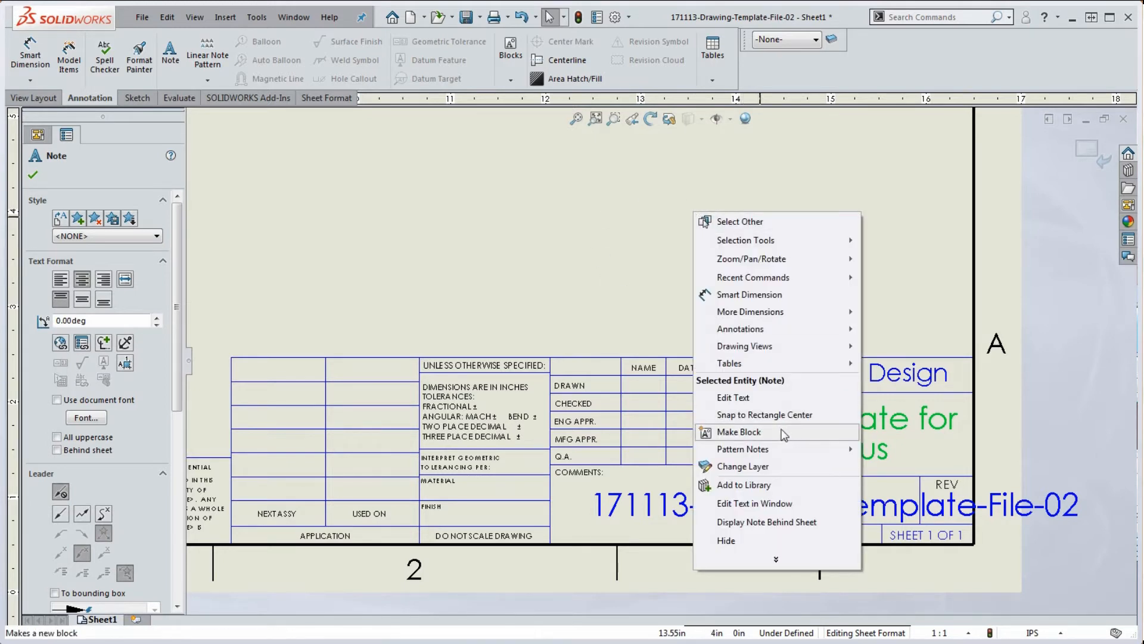
pyautogui.click(901, 184)
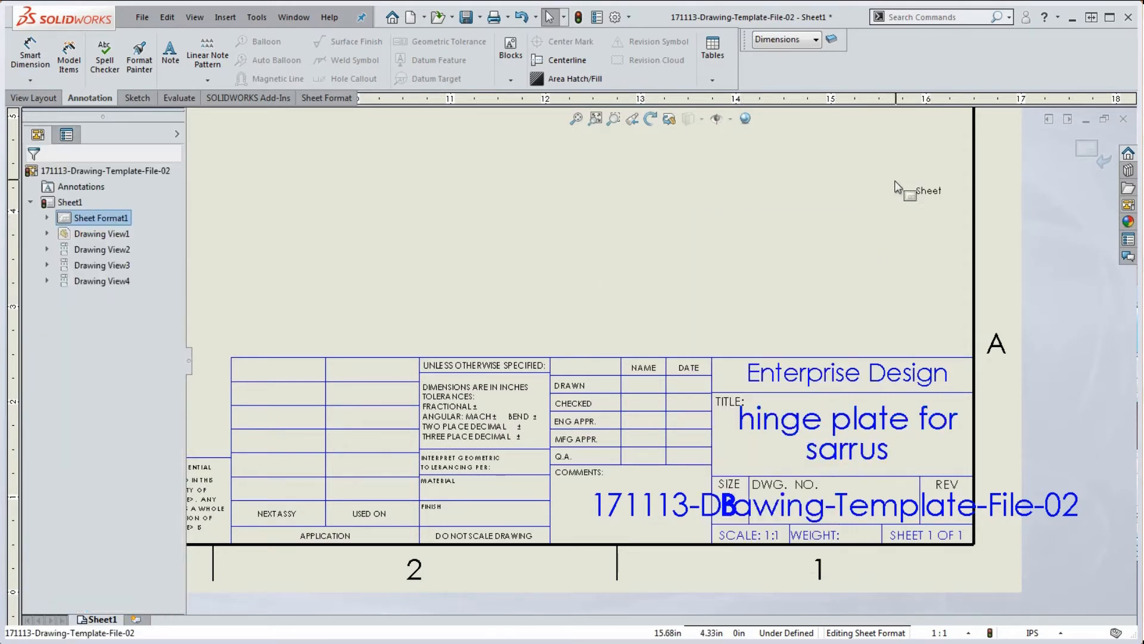
pyautogui.rightClick(664, 223)
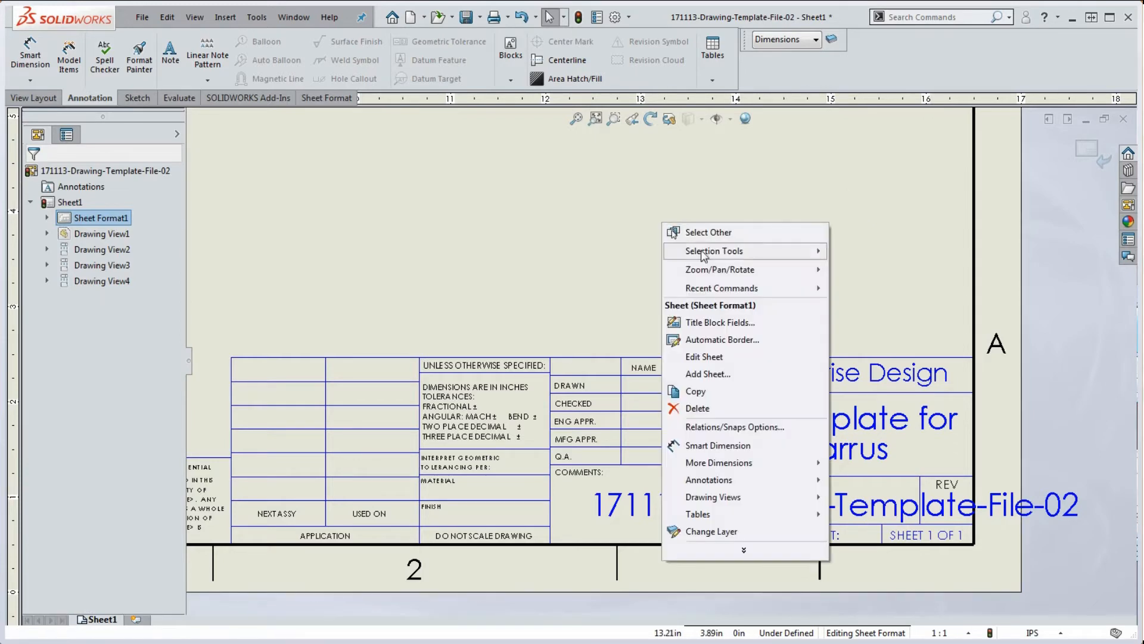
pyautogui.click(705, 357)
pyautogui.scroll(-5, 710, 359)
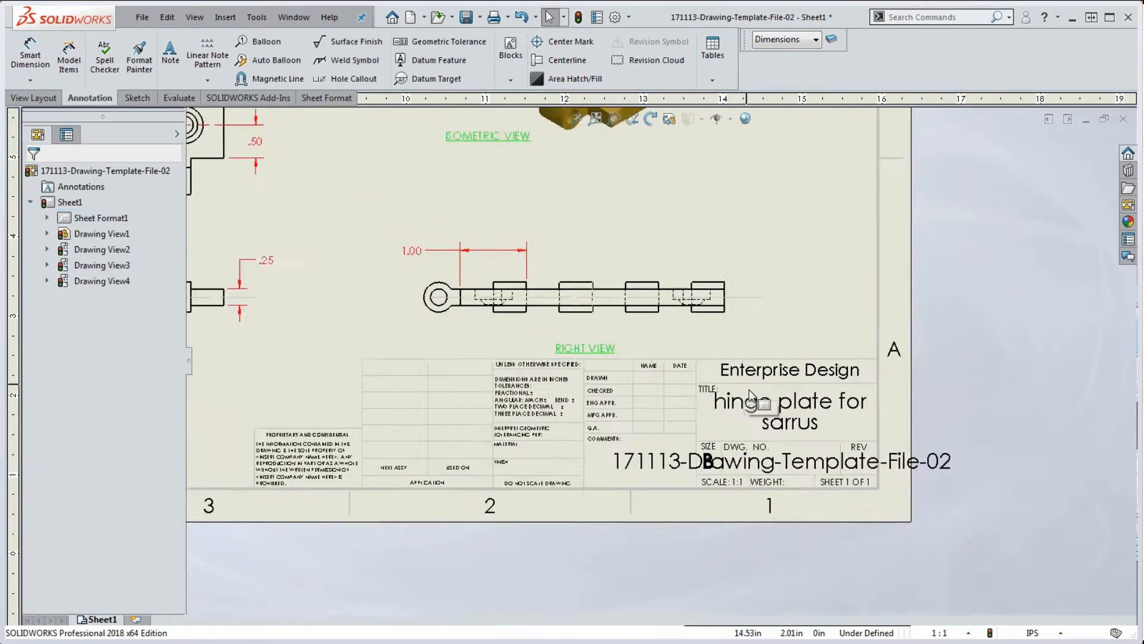
# Open the hinge plate part from the isometric drawing view.
pyautogui.click(669, 271)
pyautogui.rightClick(669, 272)
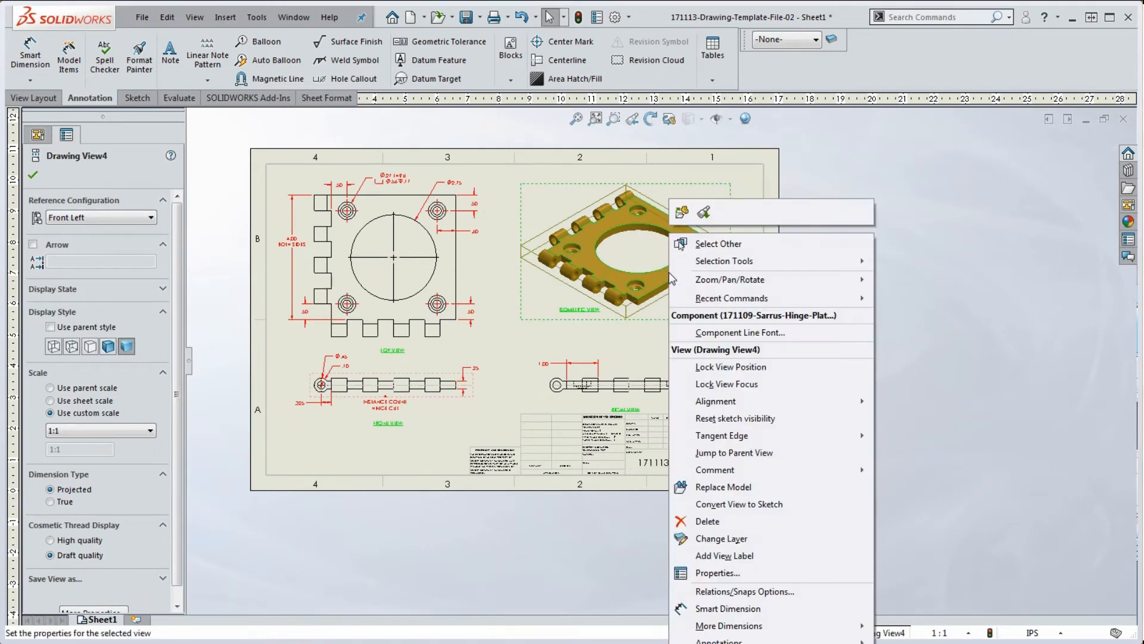
pyautogui.click(682, 212)
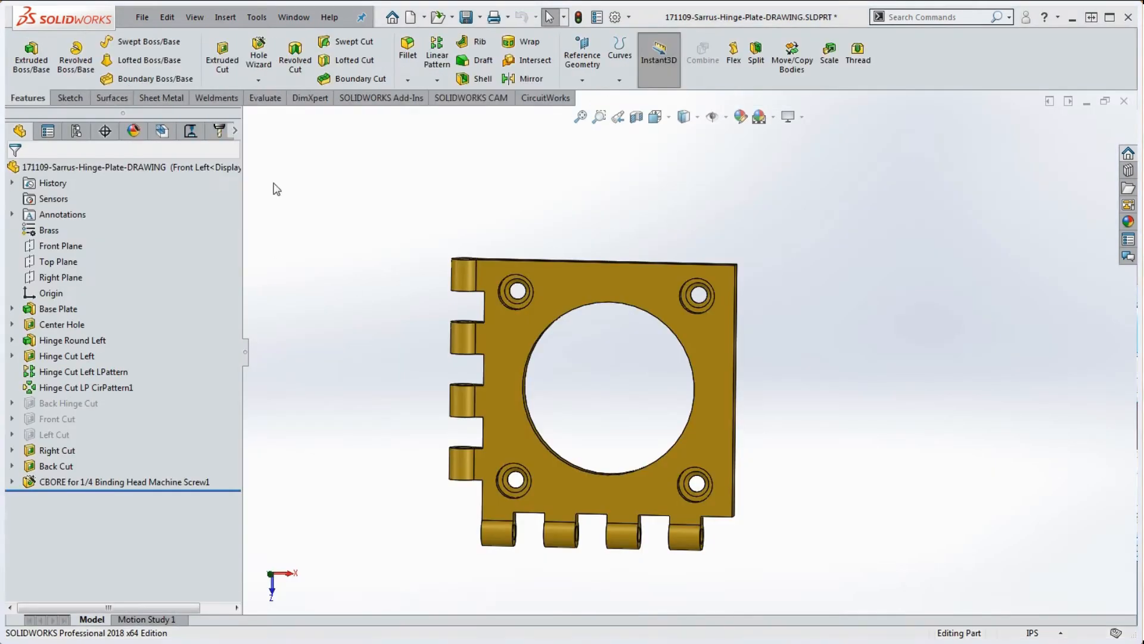
# Save the part under its existing file name with Save As, replacing its description with "SARRUS HINGE PLATE" and overwriting the original file.
pyautogui.click(142, 17)
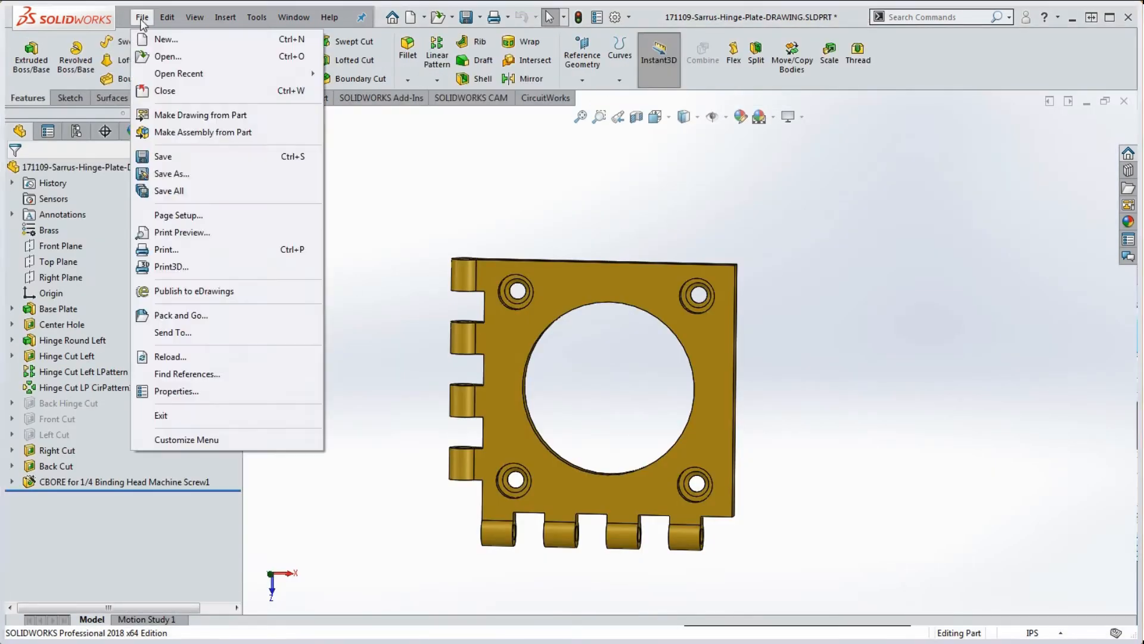
pyautogui.click(173, 173)
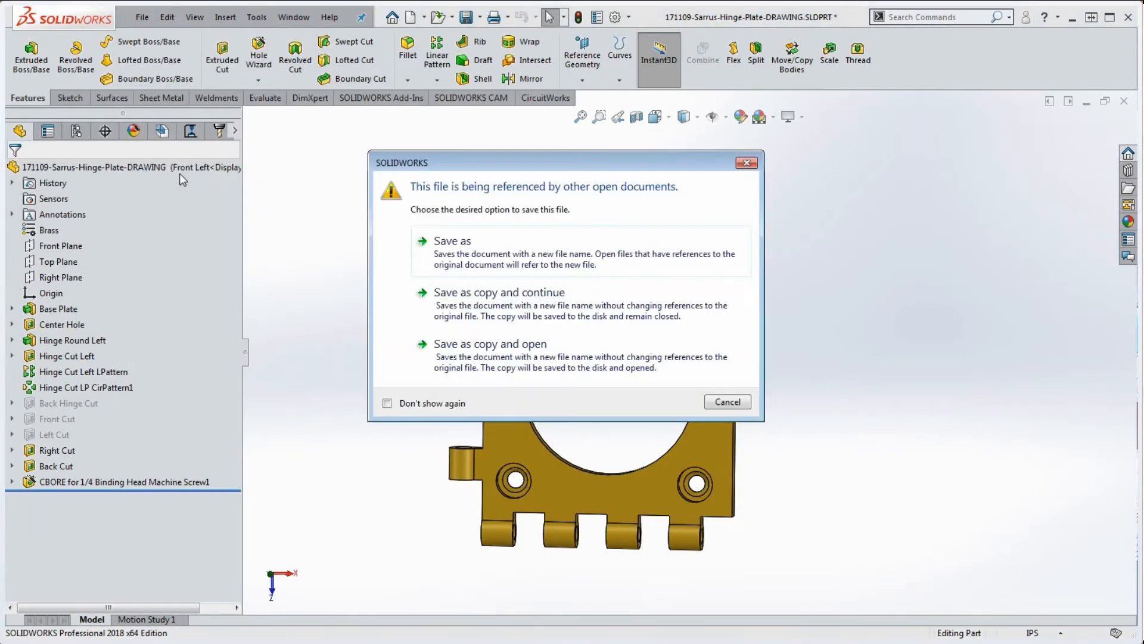
pyautogui.click(466, 246)
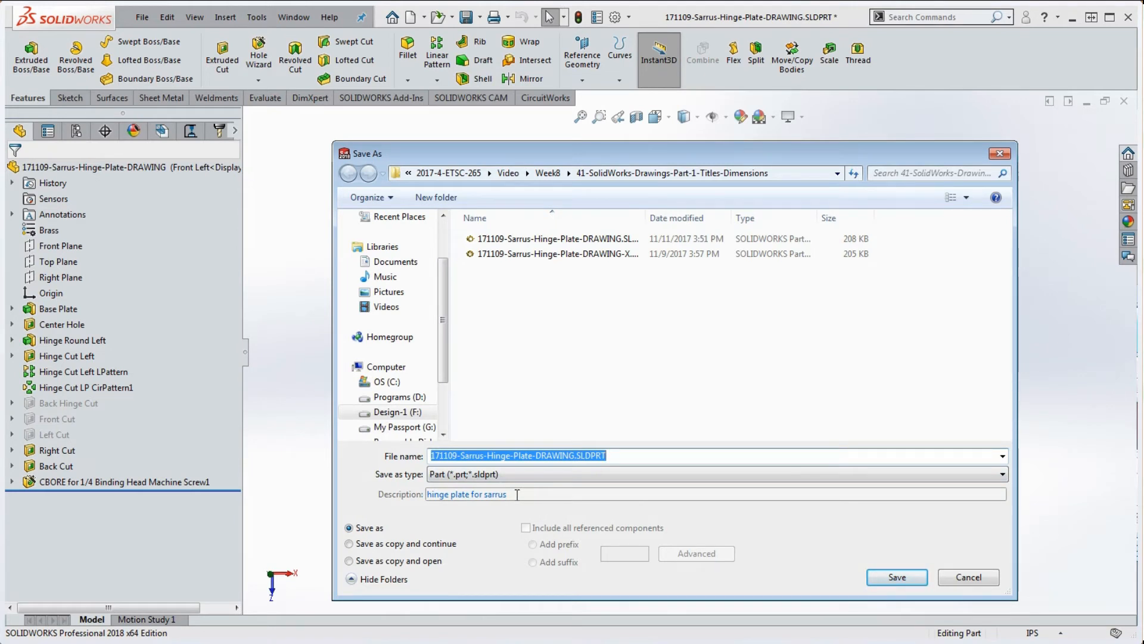
pyautogui.click(518, 495)
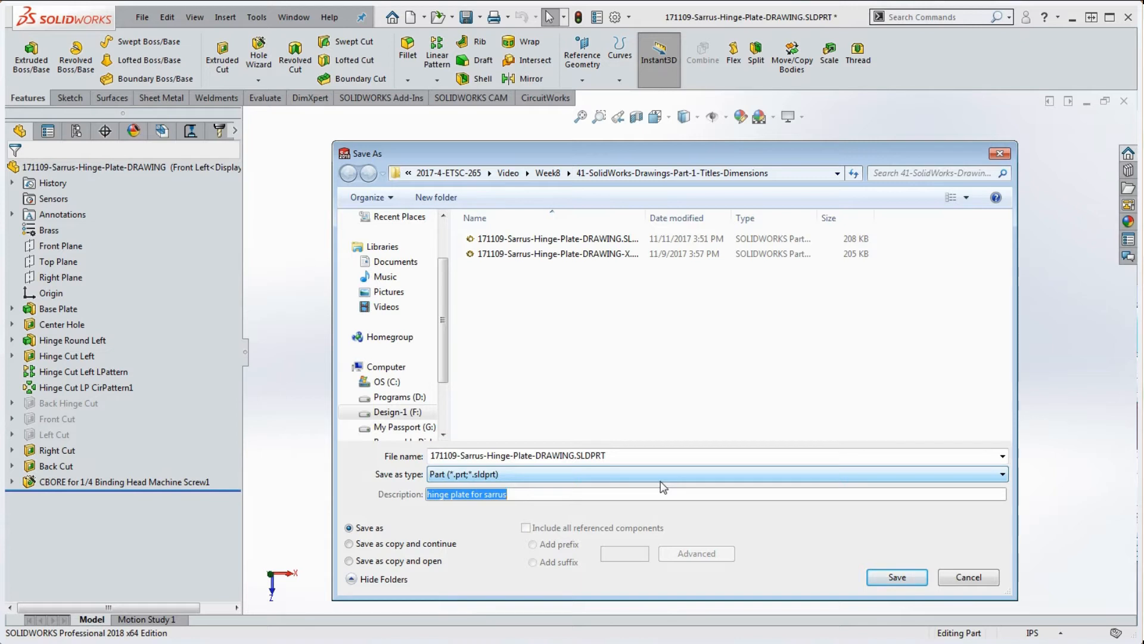
pyautogui.press('Delete')
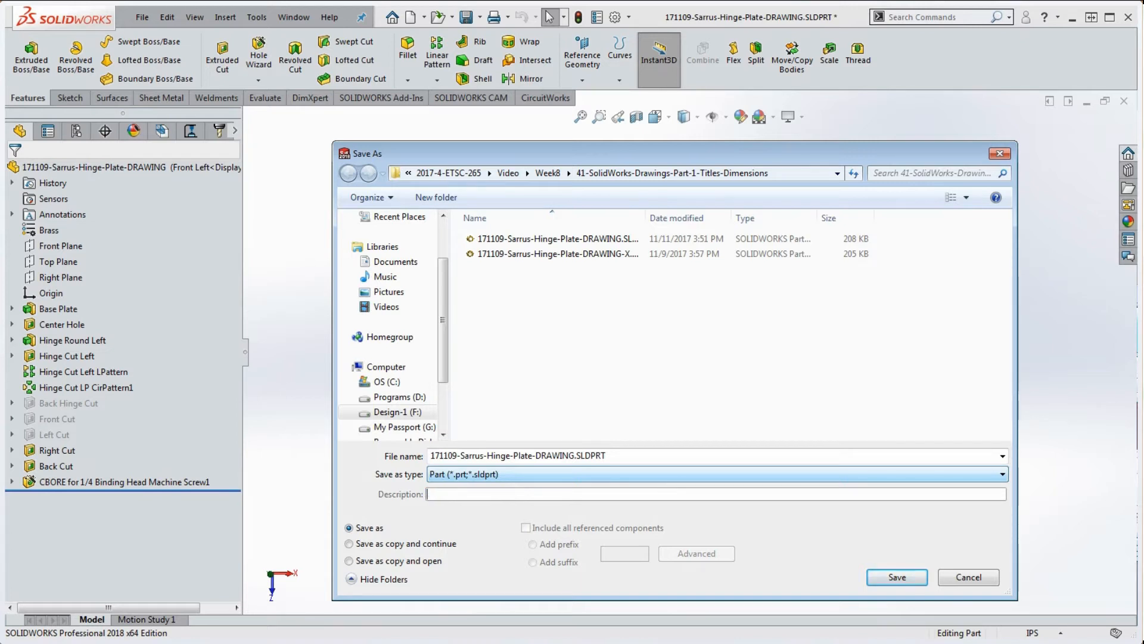
pyautogui.write('SARRUS HINGE PLAR')
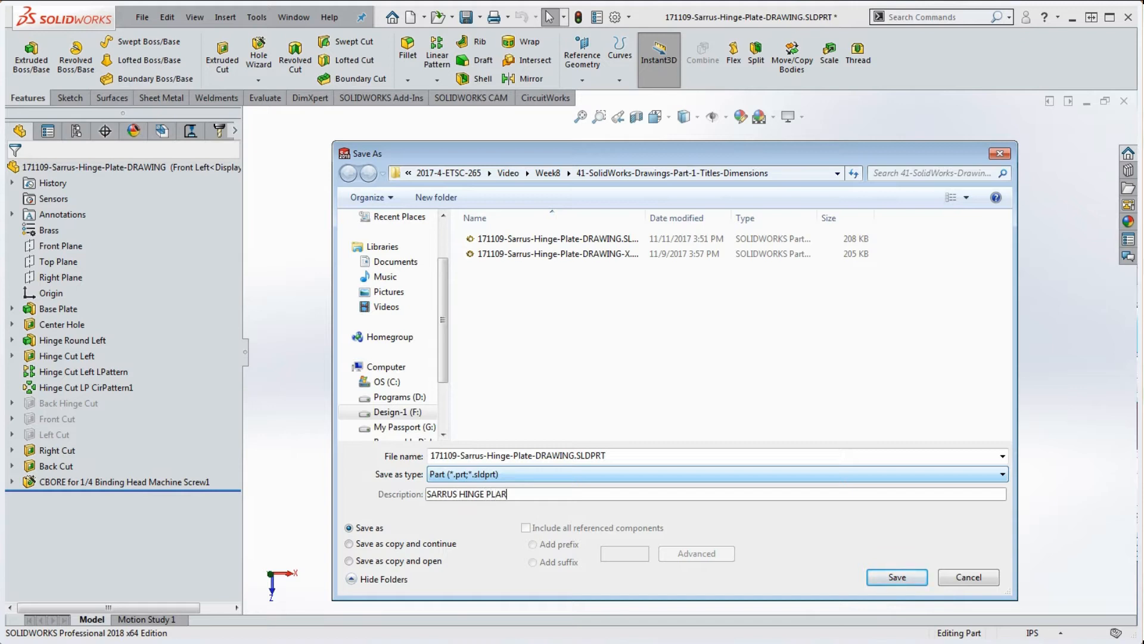
pyautogui.press('BackSpace')
pyautogui.press('BackSpace')
pyautogui.write('TE')
pyautogui.press('BackSpace')
pyautogui.press('BackSpace')
pyautogui.write('ATE')
pyautogui.click(898, 578)
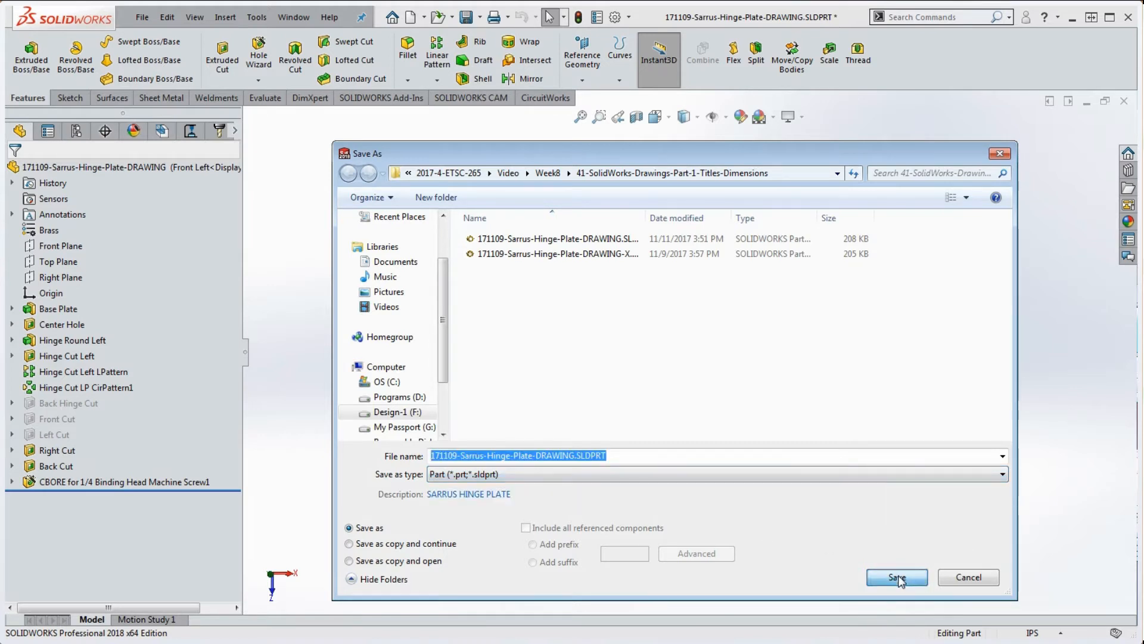
pyautogui.click(610, 311)
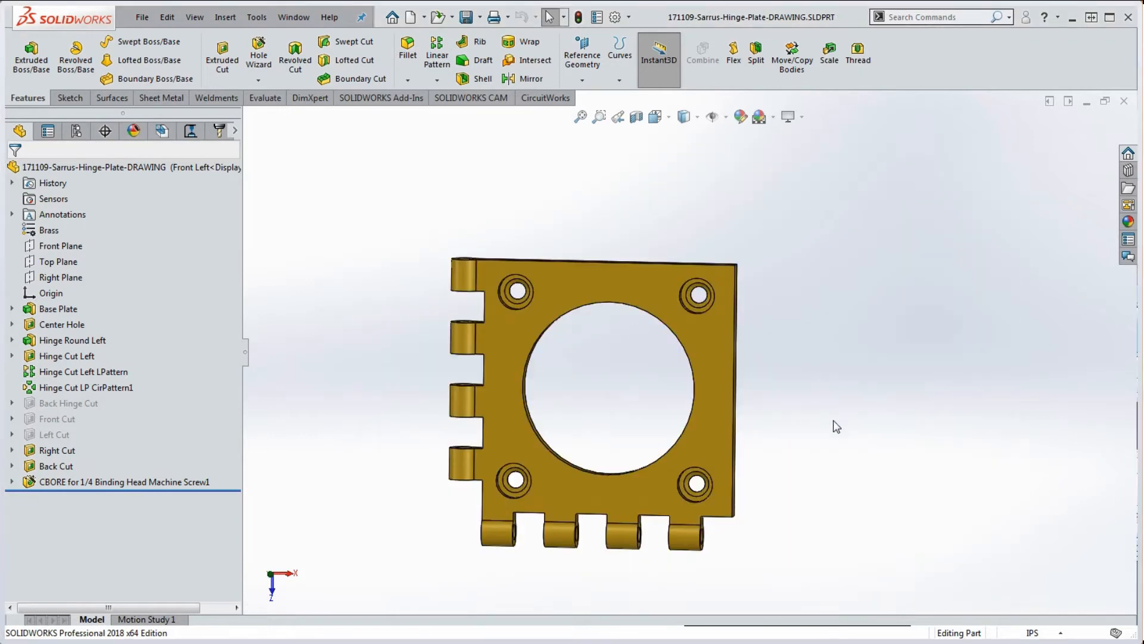
# Switch back to the drawing and check the title note in the title block.
pyautogui.hotkey('ctrl', 'Tab')
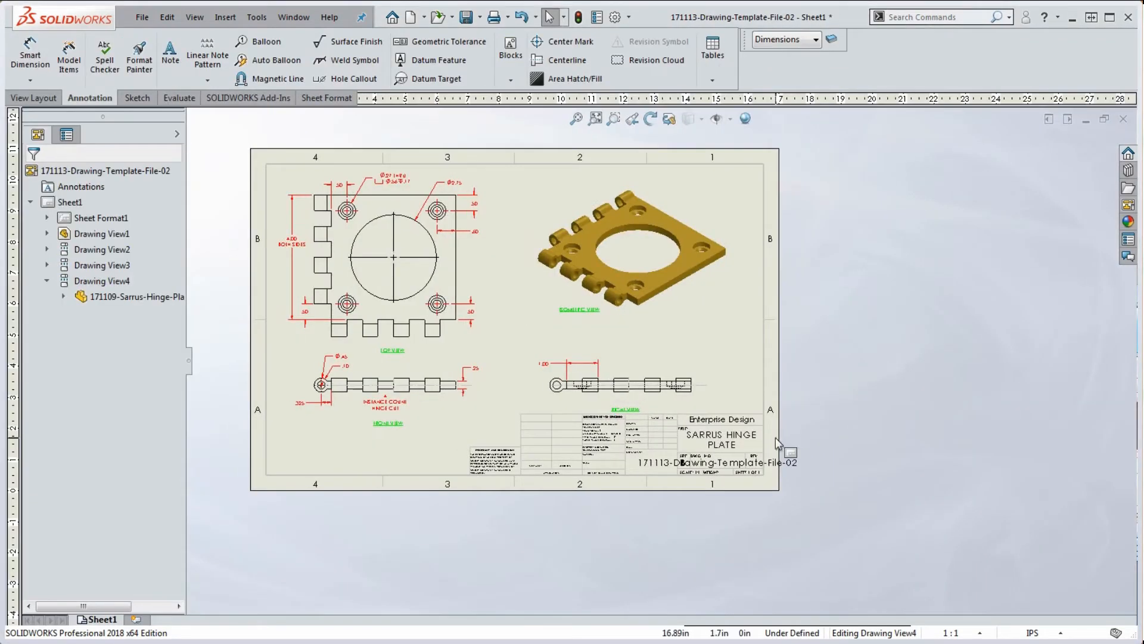
pyautogui.scroll(-3, 739, 442)
pyautogui.scroll(-4, 736, 443)
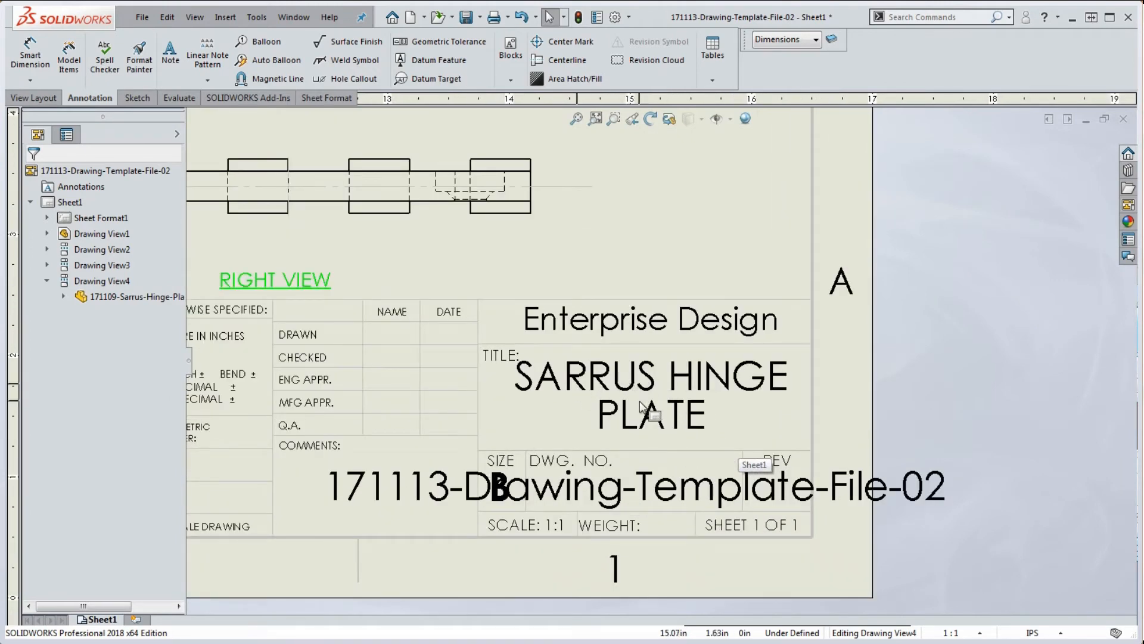
pyautogui.scroll(4, 786, 415)
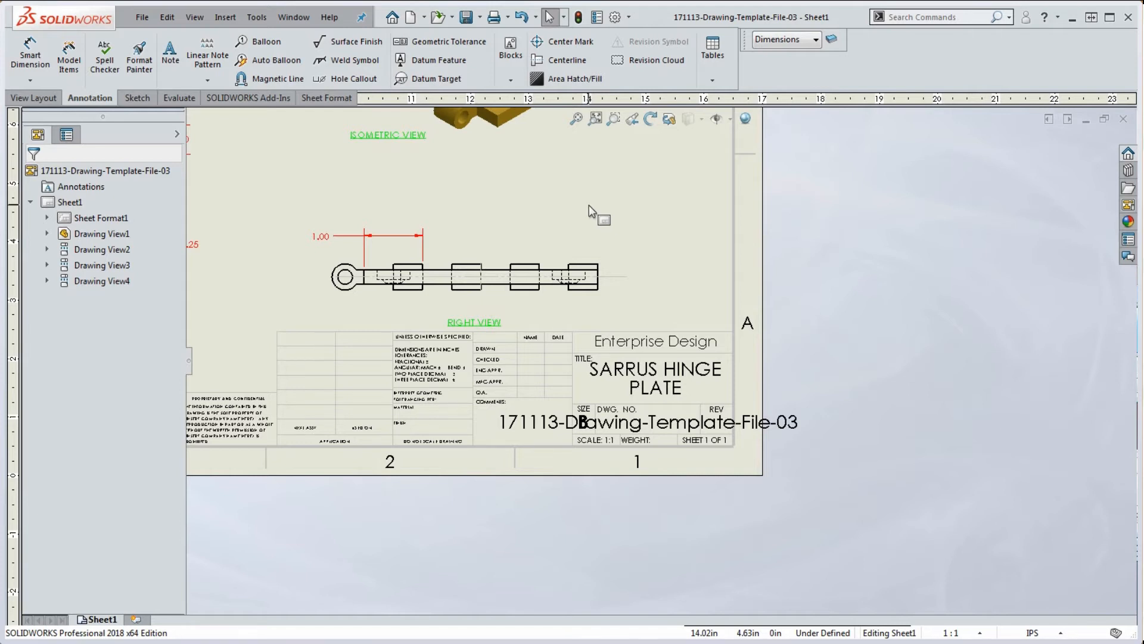
# Edit the sheet format and examine the title block's property-linked title and file name notes.
pyautogui.rightClick(661, 209)
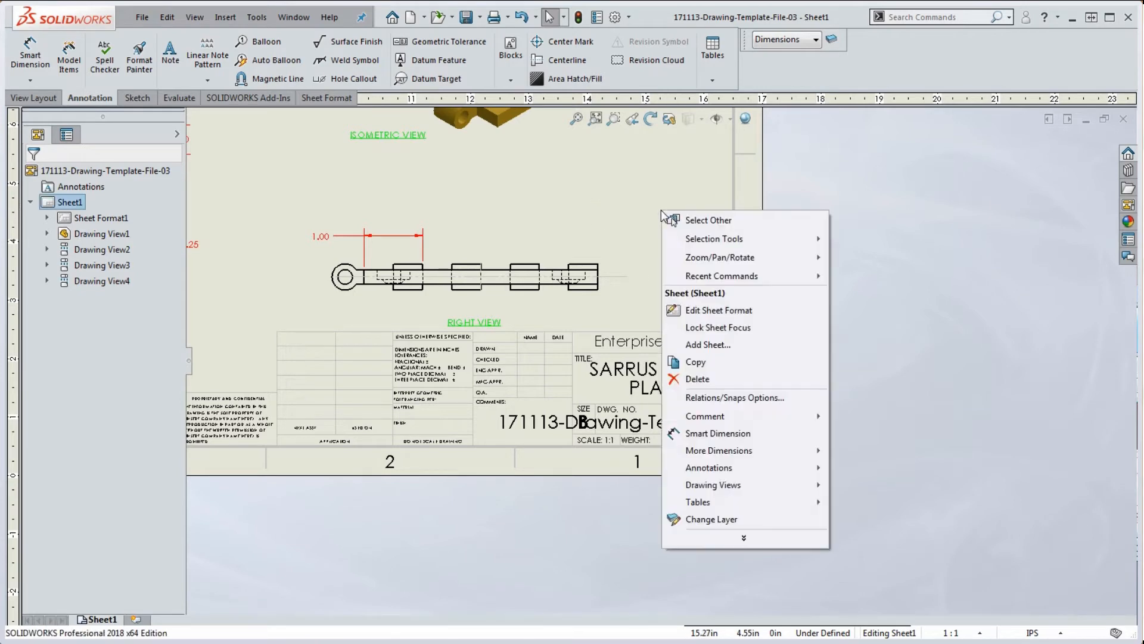
pyautogui.click(737, 312)
pyautogui.scroll(-3, 671, 397)
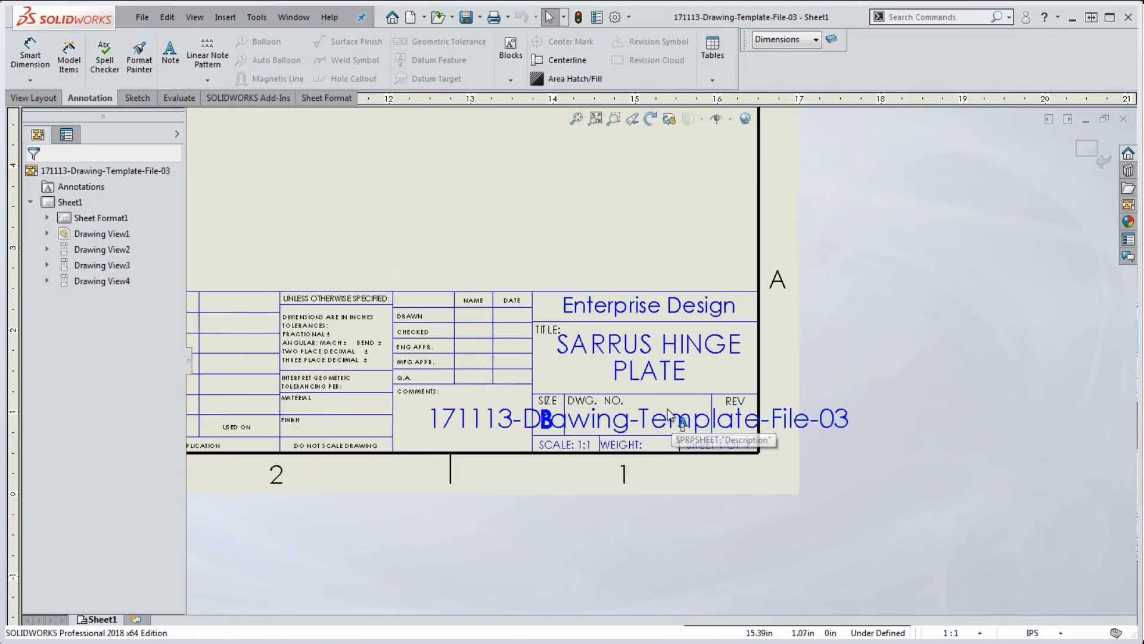
pyautogui.scroll(-2, 671, 397)
pyautogui.scroll(2, 689, 283)
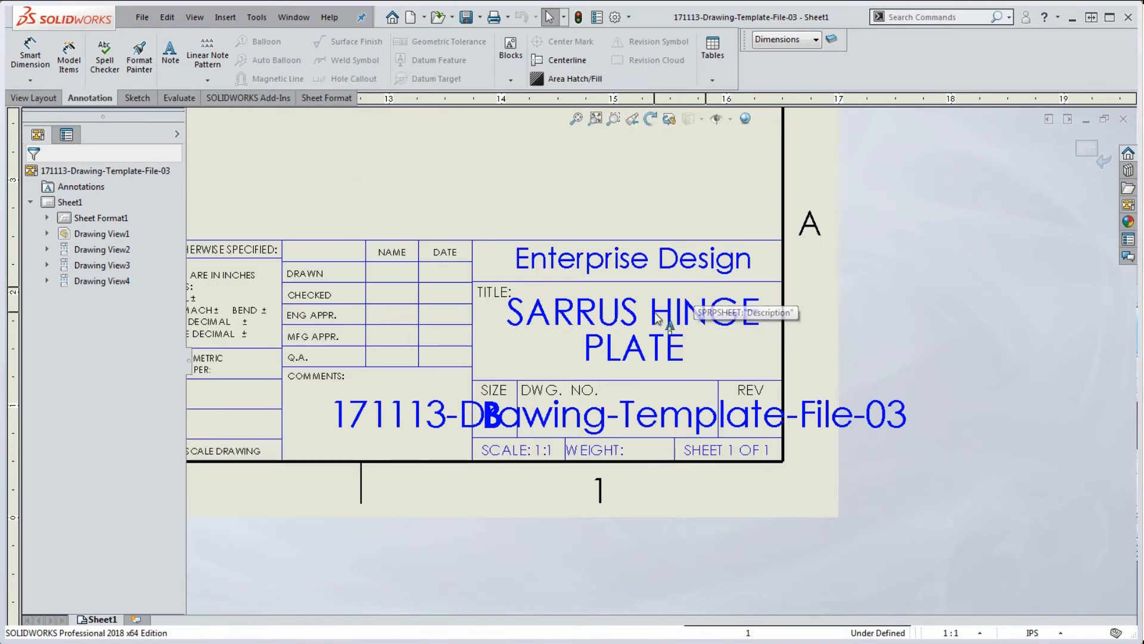
pyautogui.scroll(-2, 346, 410)
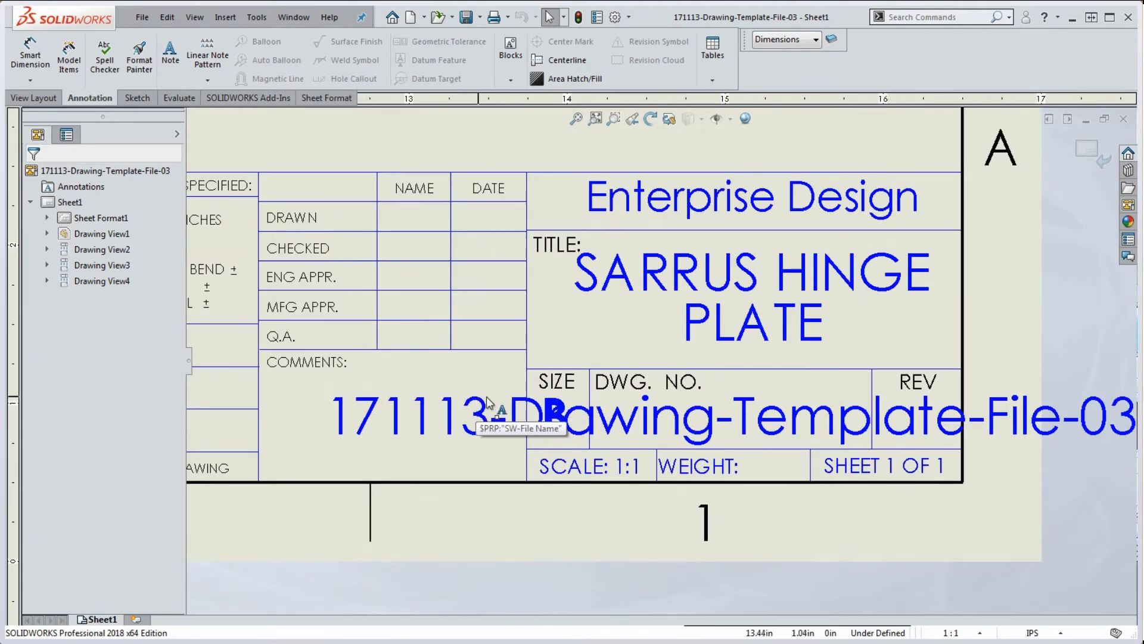
pyautogui.scroll(3, 715, 423)
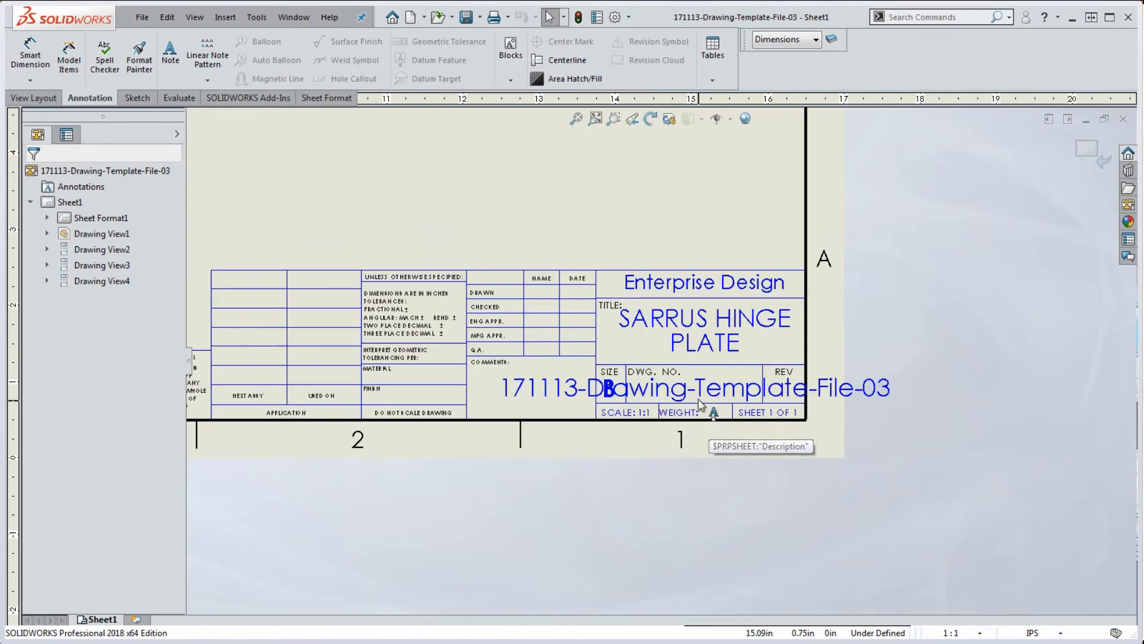
pyautogui.scroll(-2, 704, 418)
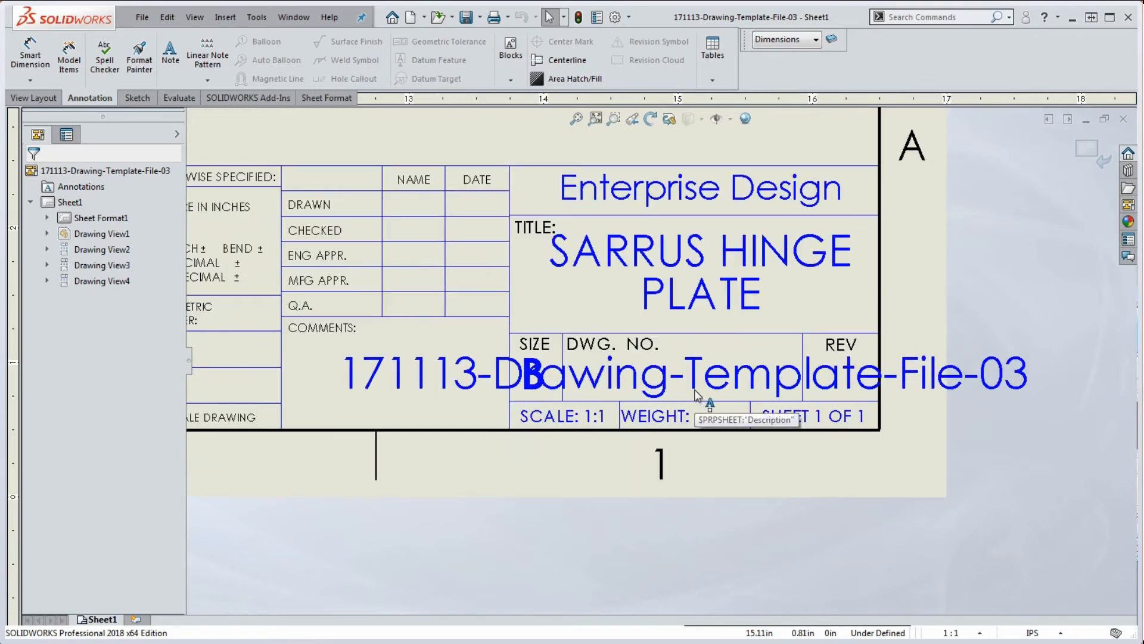
# Set the font height of the file name note in the DWG. NO. cell to 8 points.
pyautogui.click(621, 370)
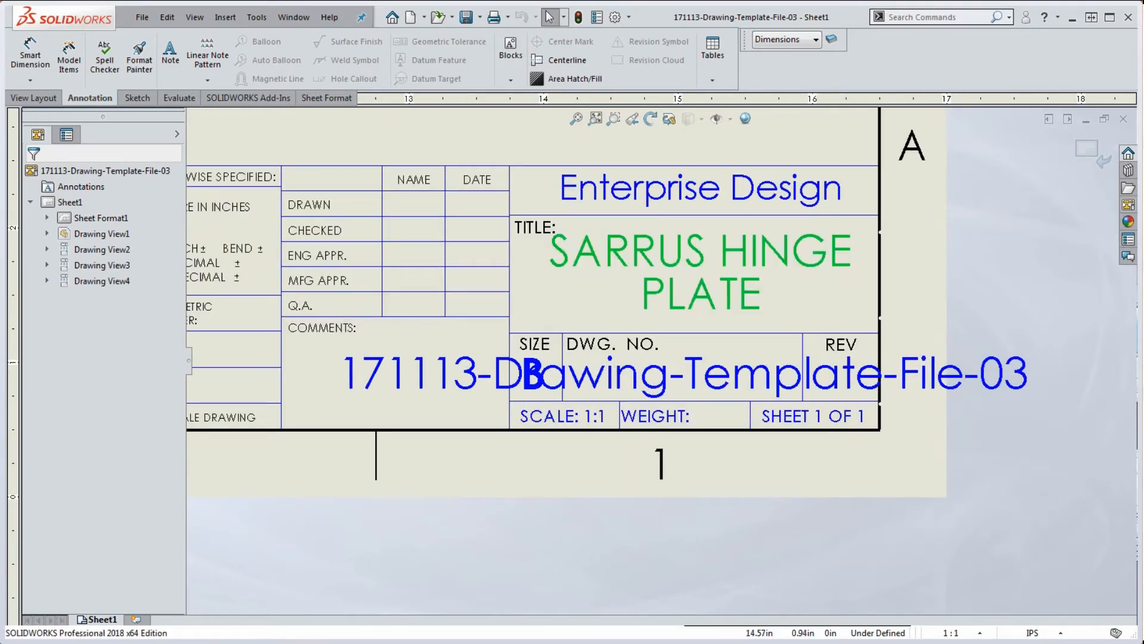
pyautogui.click(447, 379)
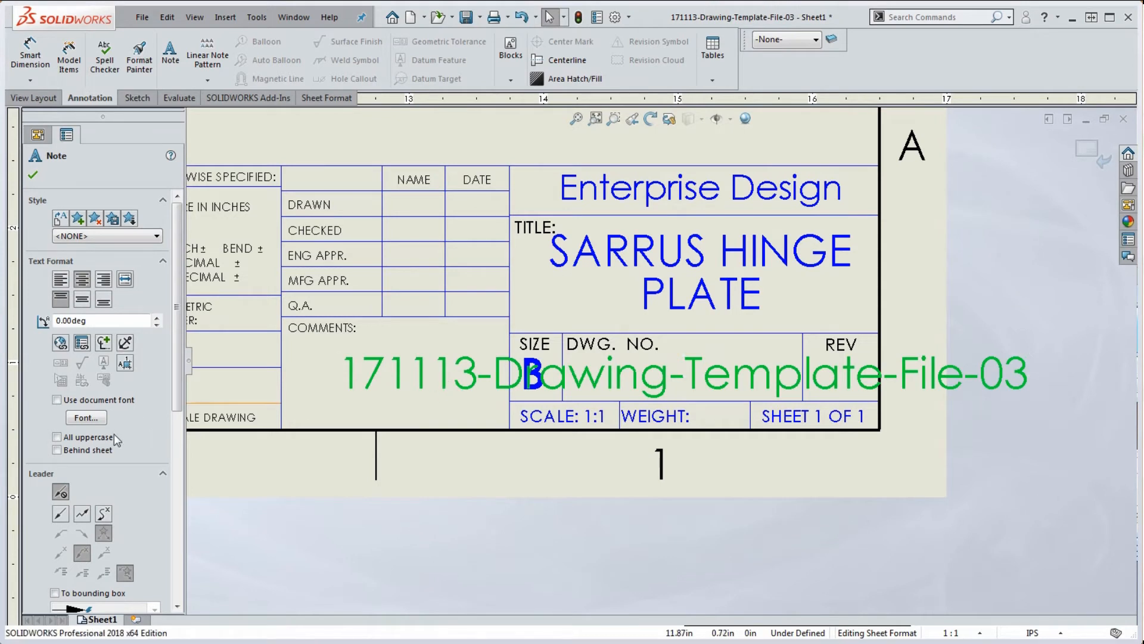
pyautogui.click(88, 418)
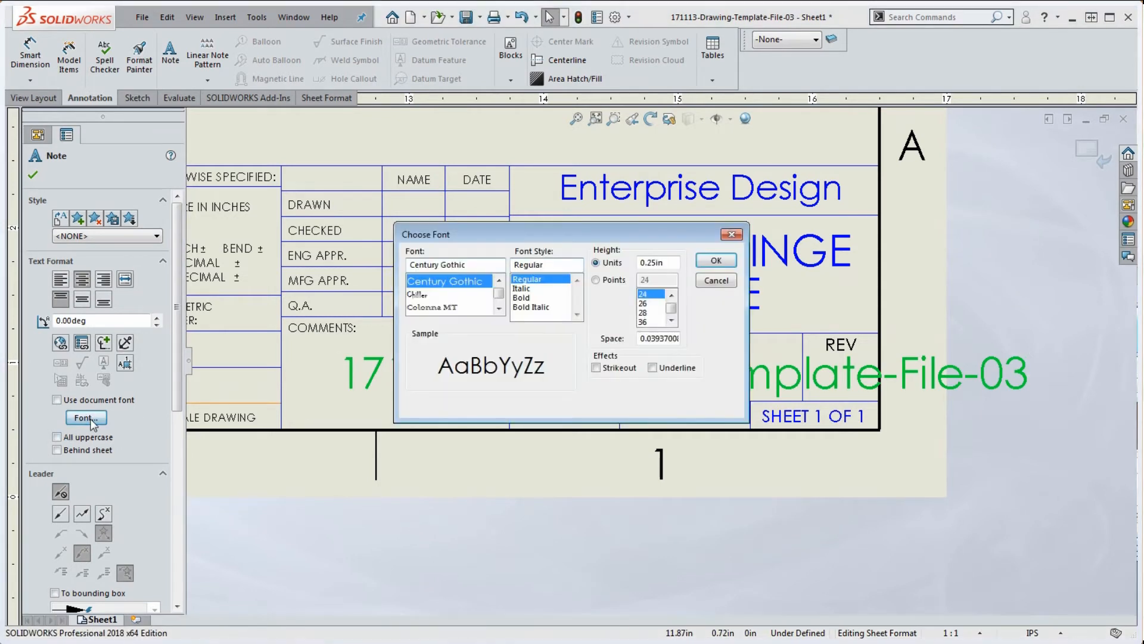
pyautogui.click(612, 279)
pyautogui.scroll(4, 668, 307)
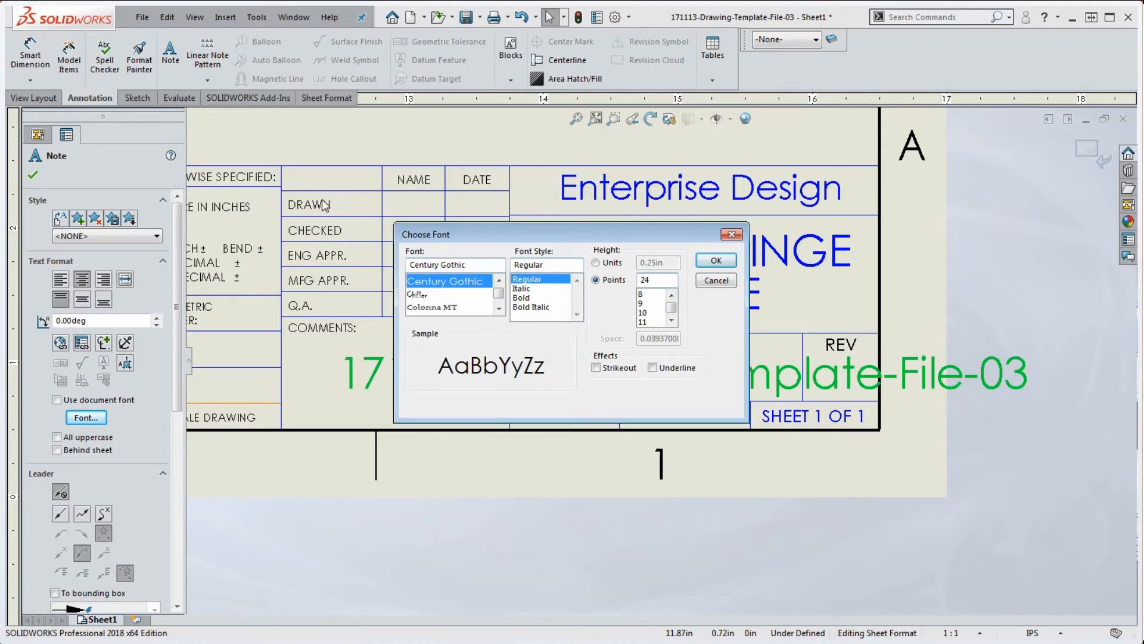
pyautogui.click(644, 294)
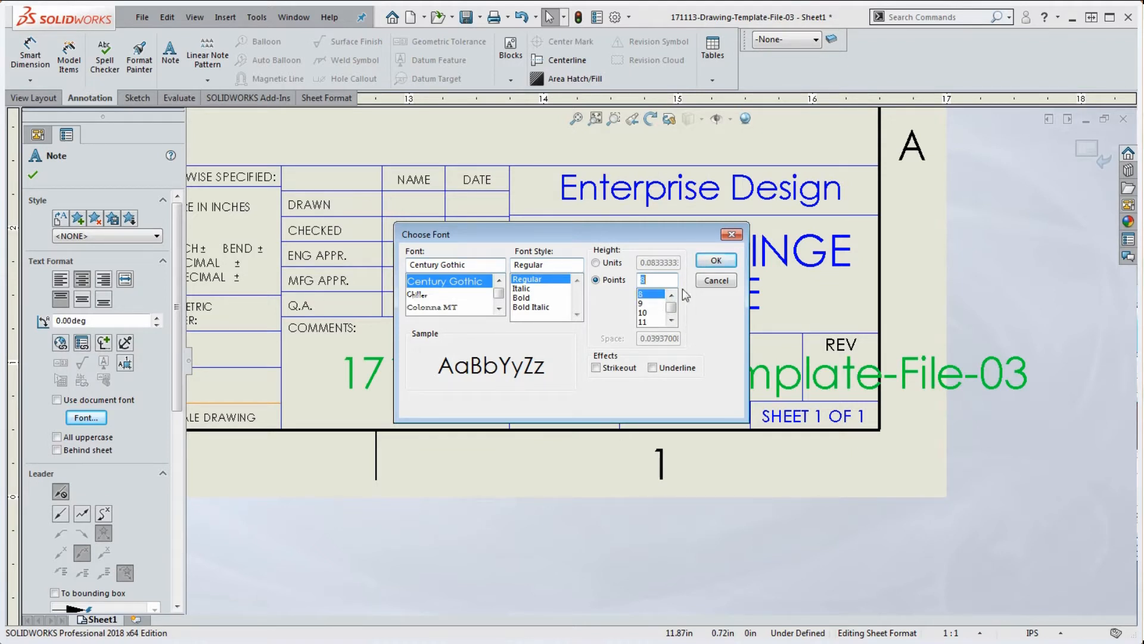
pyautogui.click(717, 261)
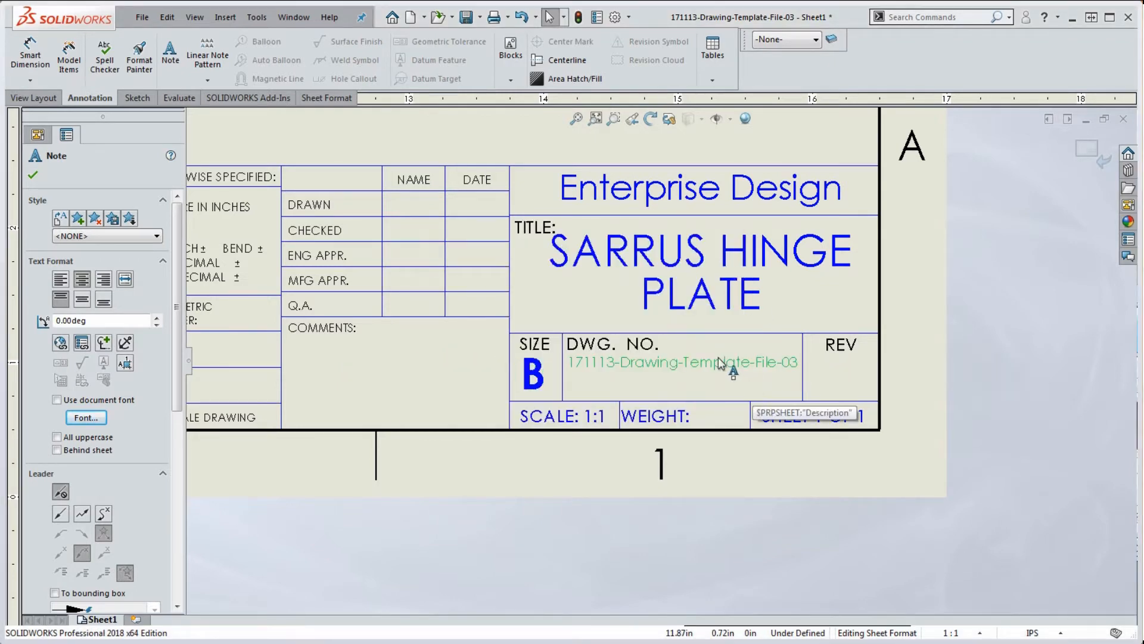
# Move the title note off the sheet, out of the way, and lower the file name note within the DWG. NO. cell.
pyautogui.moveTo(717, 368); pyautogui.dragTo(720, 360)
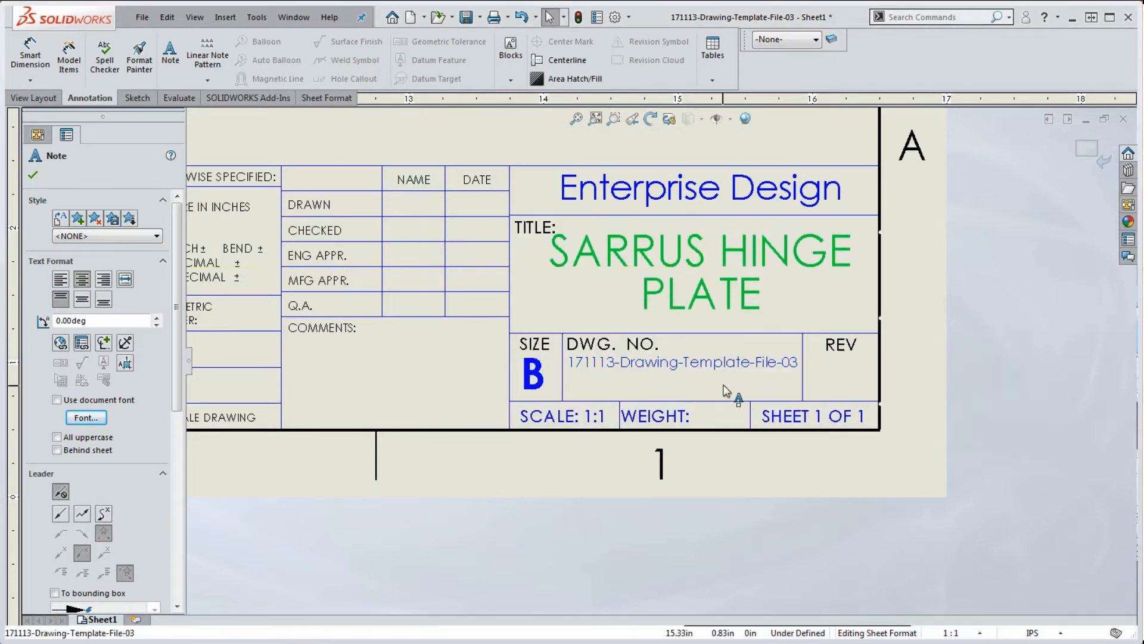
pyautogui.scroll(-4, 719, 374)
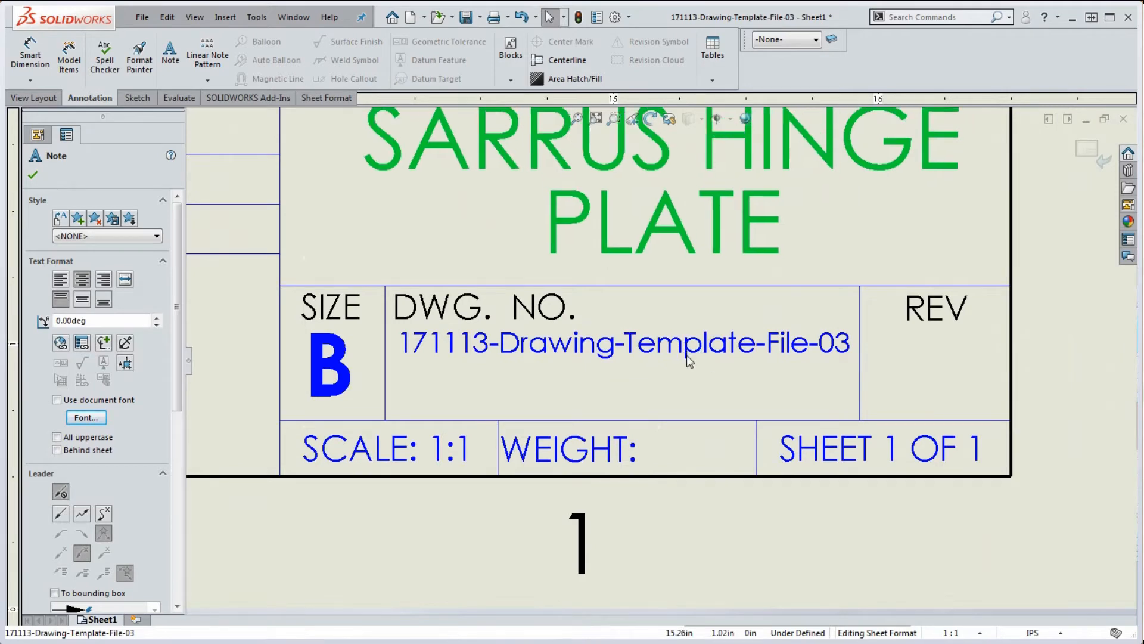
pyautogui.scroll(5, 684, 351)
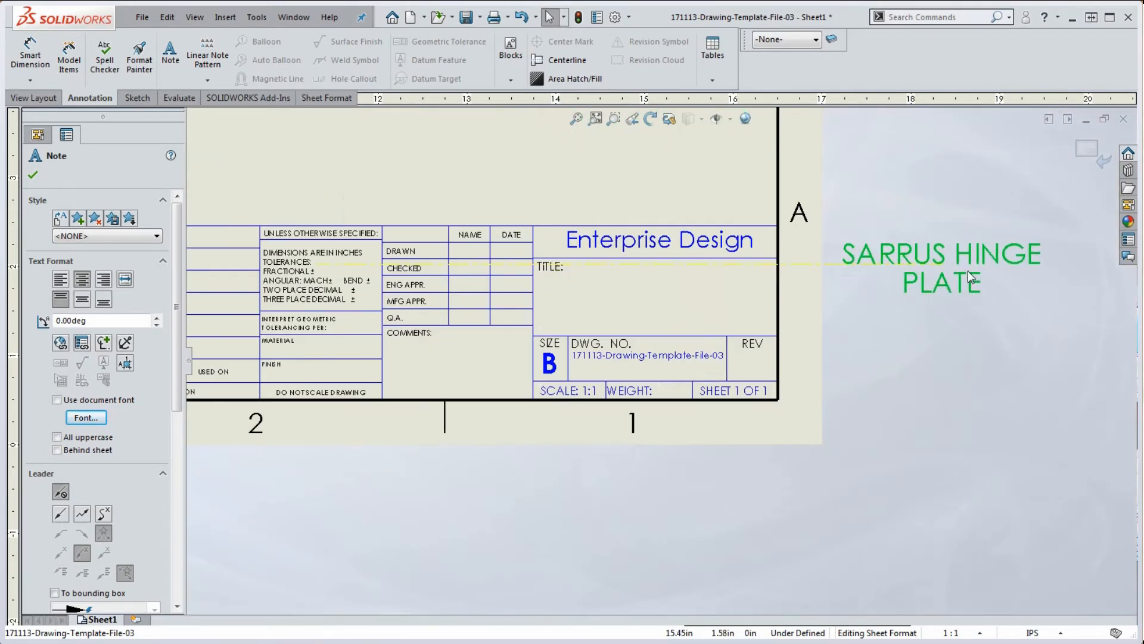
pyautogui.click(683, 363)
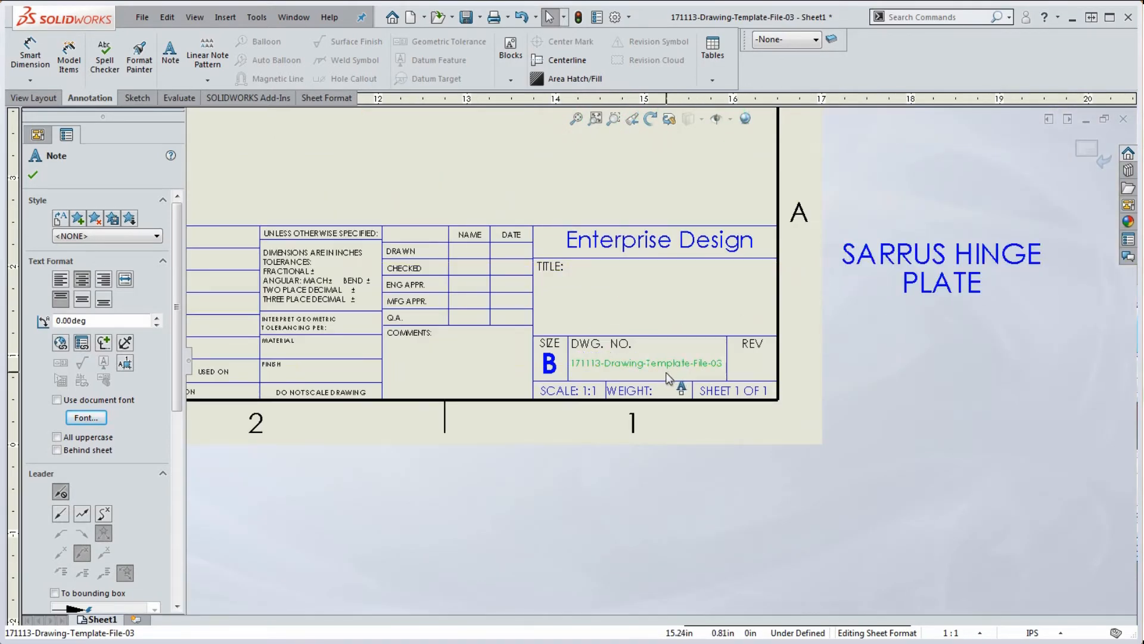
pyautogui.scroll(-5, 656, 360)
pyautogui.scroll(5, 629, 361)
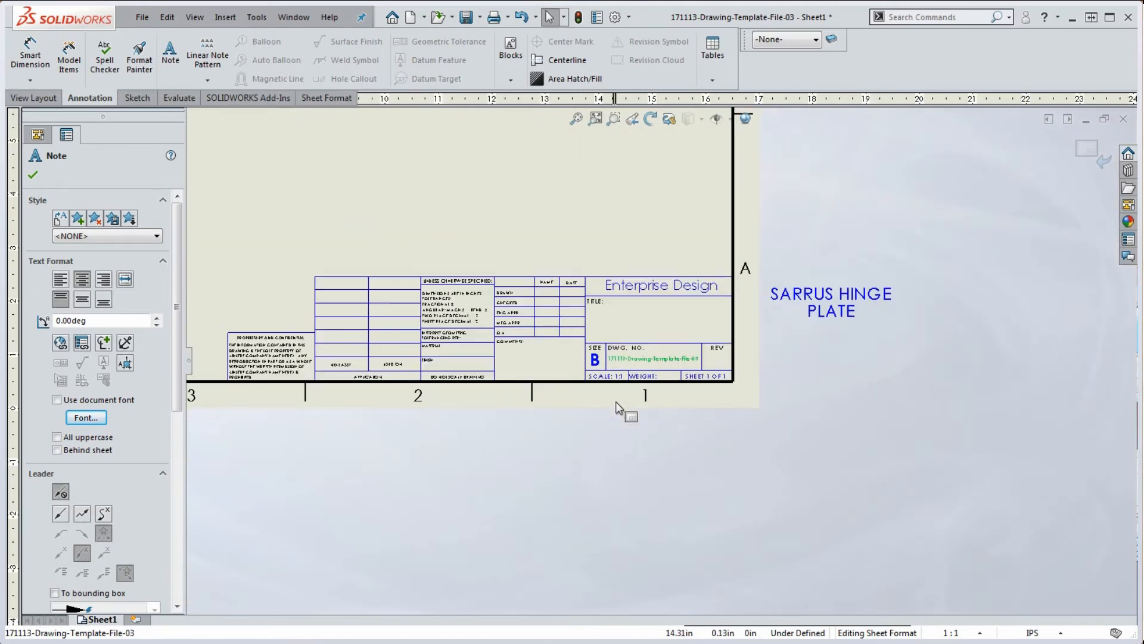
# Move the title note back into the TITLE cell of the title block.
pyautogui.moveTo(835, 315); pyautogui.dragTo(642, 349)
pyautogui.scroll(-5, 663, 329)
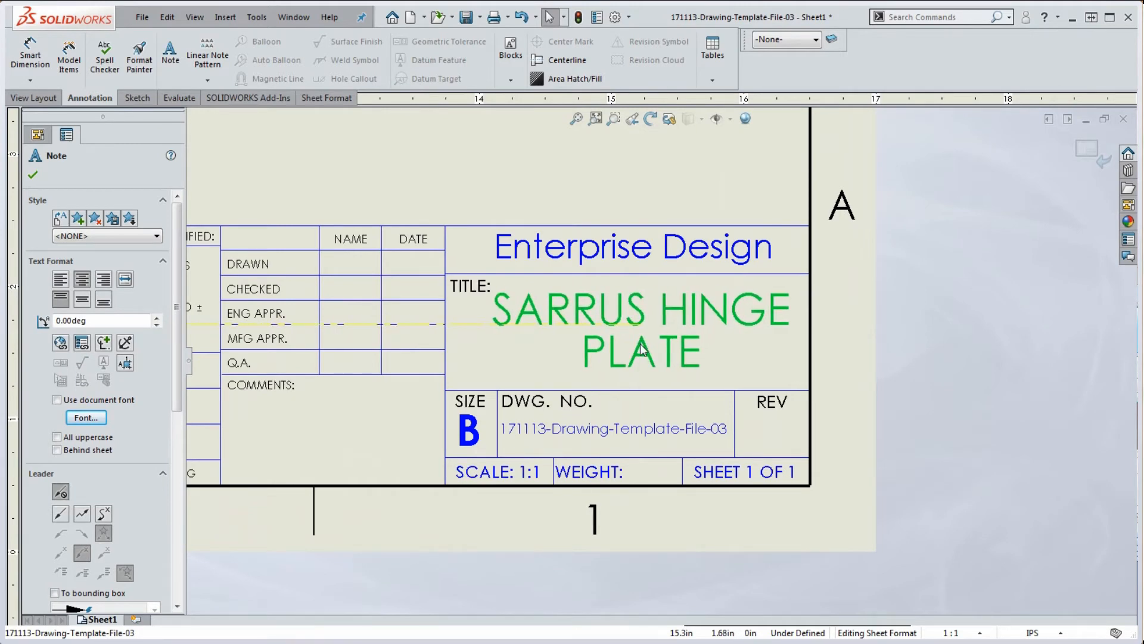
pyautogui.scroll(-3, 646, 349)
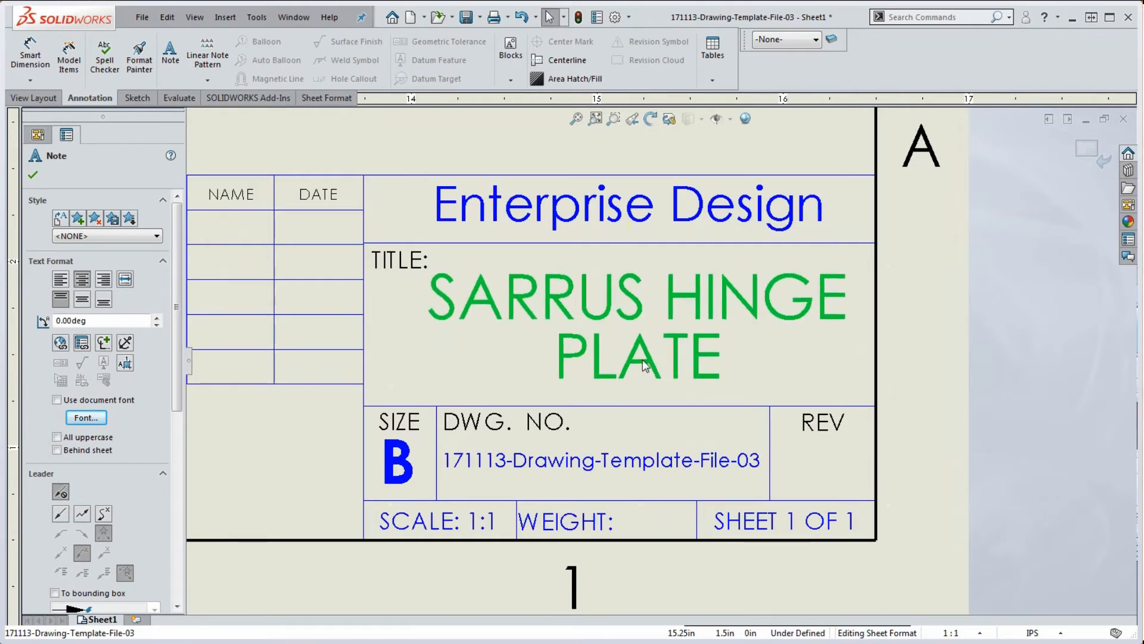
pyautogui.scroll(10, 646, 365)
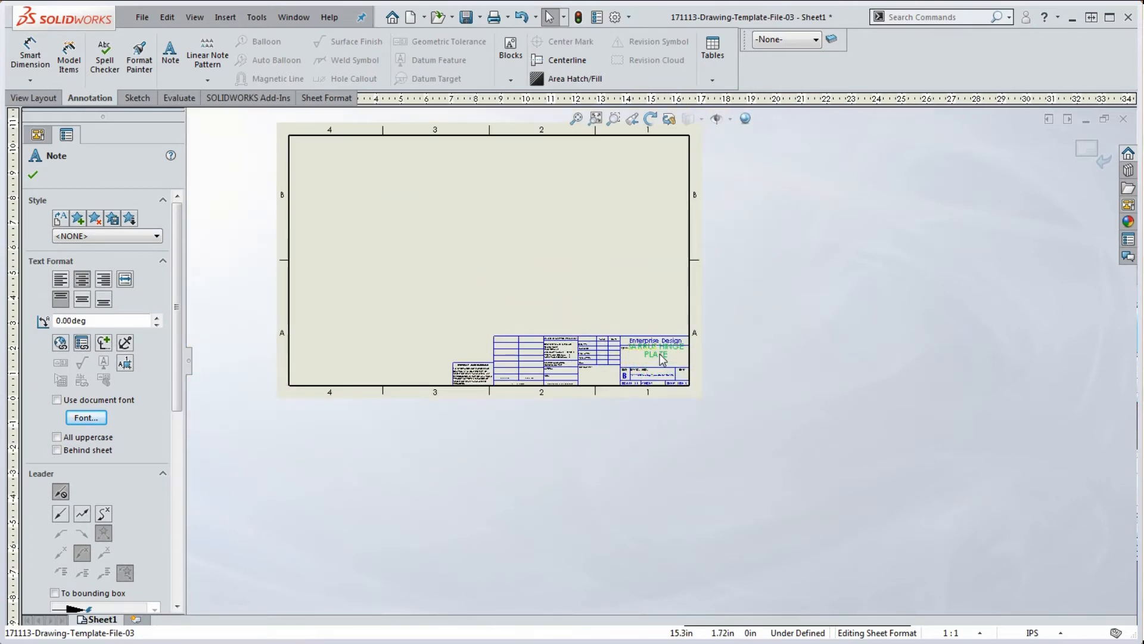
pyautogui.scroll(-10, 658, 363)
pyautogui.scroll(-1, 654, 355)
pyautogui.moveTo(629, 356); pyautogui.dragTo(629, 415)
pyautogui.scroll(10, 625, 416)
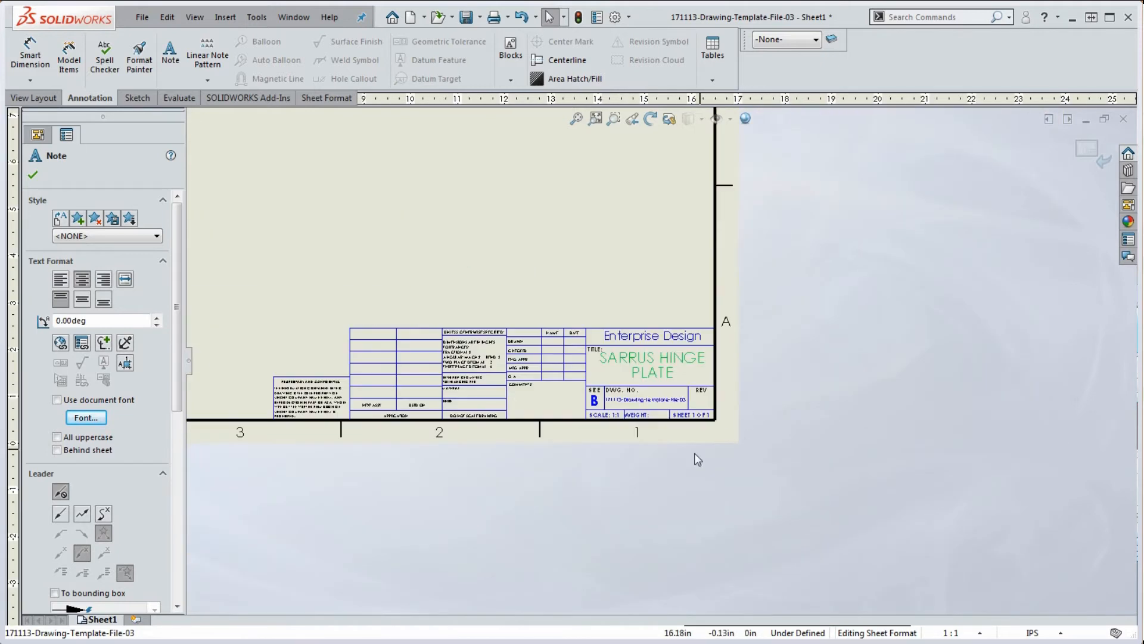
# Examine the property link in the SCALE note's text in the title block, then close it without changes.
pyautogui.click(646, 463)
pyautogui.scroll(-7, 614, 425)
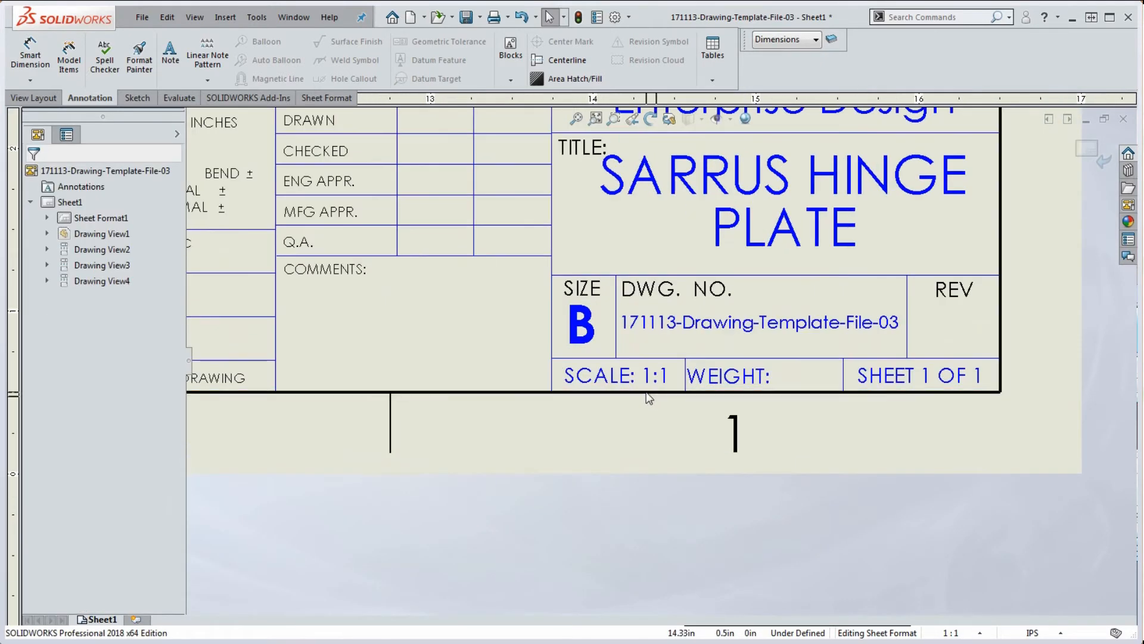
pyautogui.click(610, 375)
pyautogui.rightClick(610, 376)
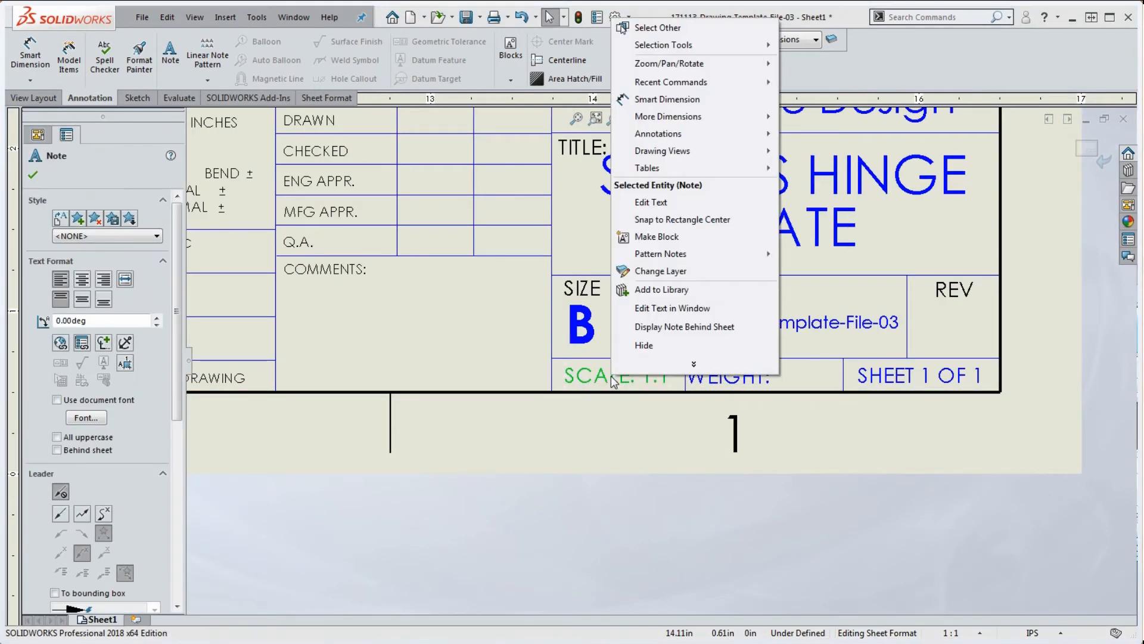
pyautogui.click(689, 309)
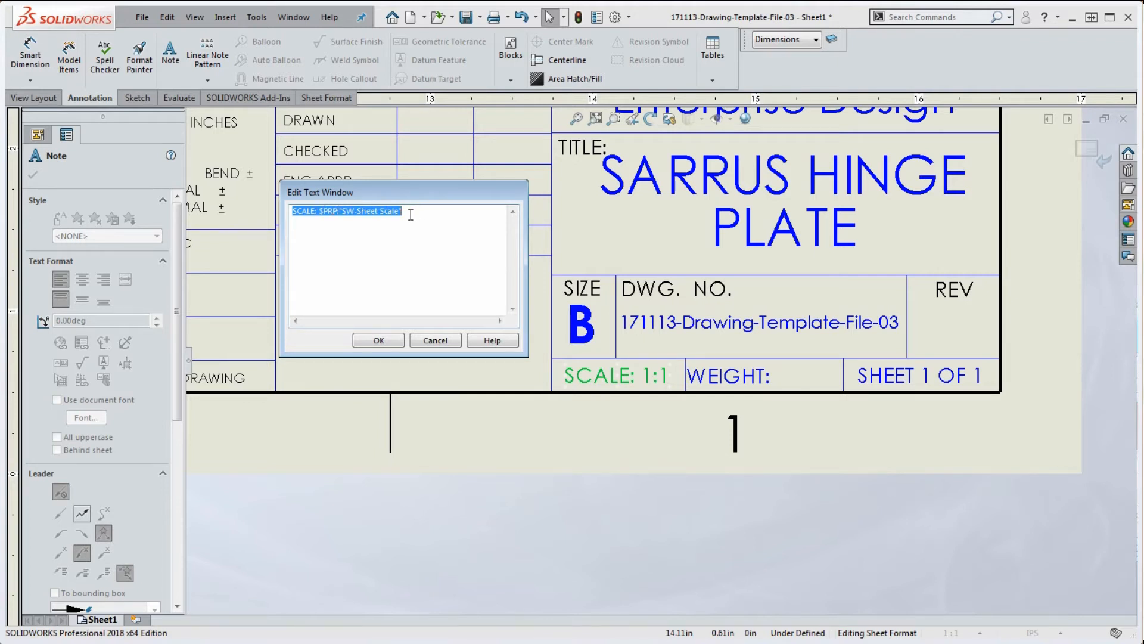
pyautogui.click(433, 338)
# Set the scale of Sheet1 to 1:2 in the sheet properties and check the SCALE cell of the title block.
pyautogui.scroll(-5, 425, 349)
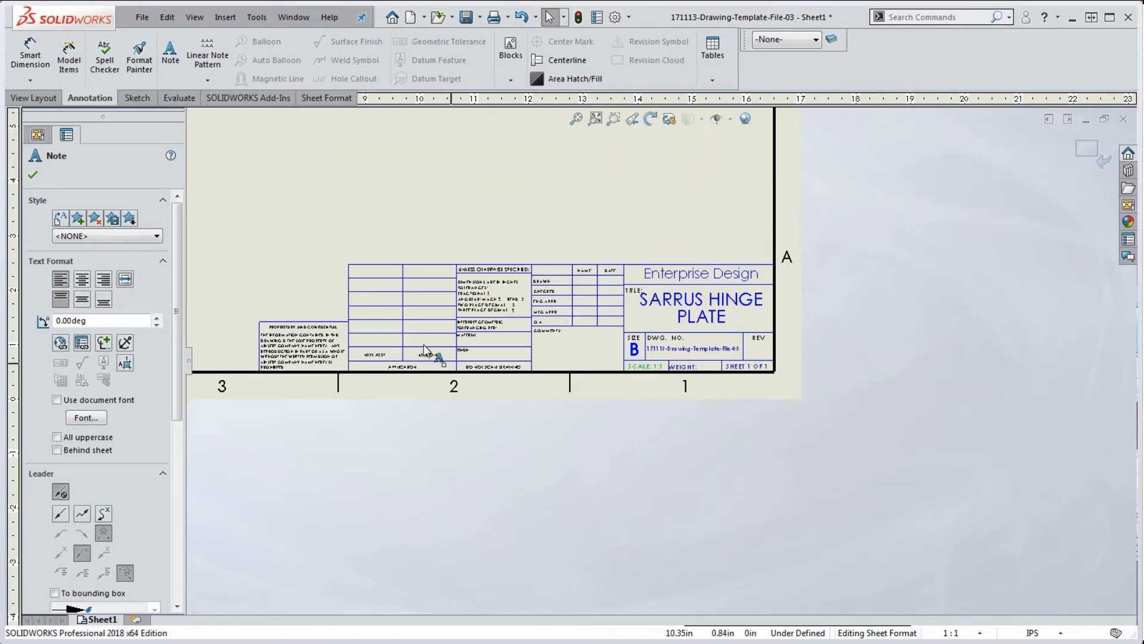
pyautogui.click(38, 135)
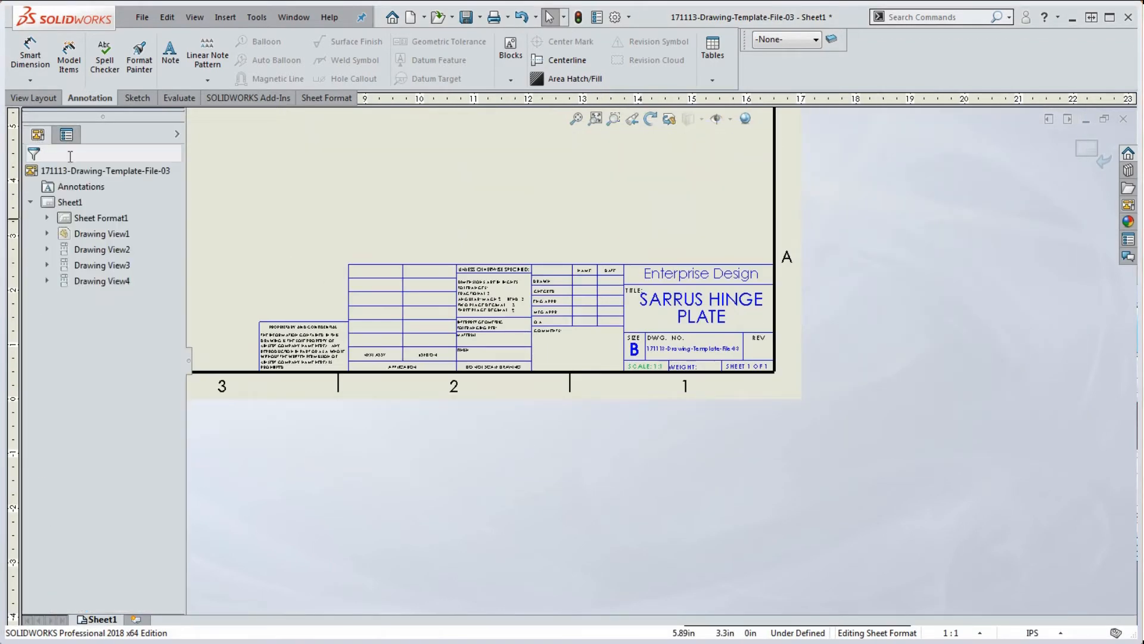
pyautogui.rightClick(58, 208)
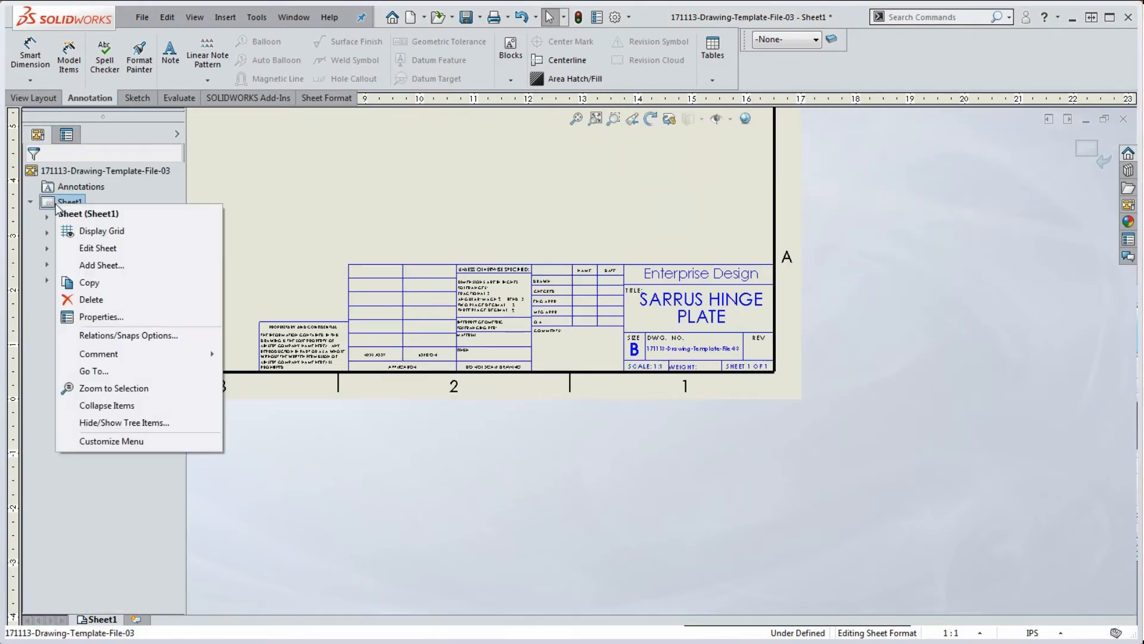
pyautogui.click(108, 318)
pyautogui.press('Tab')
pyautogui.press('Tab')
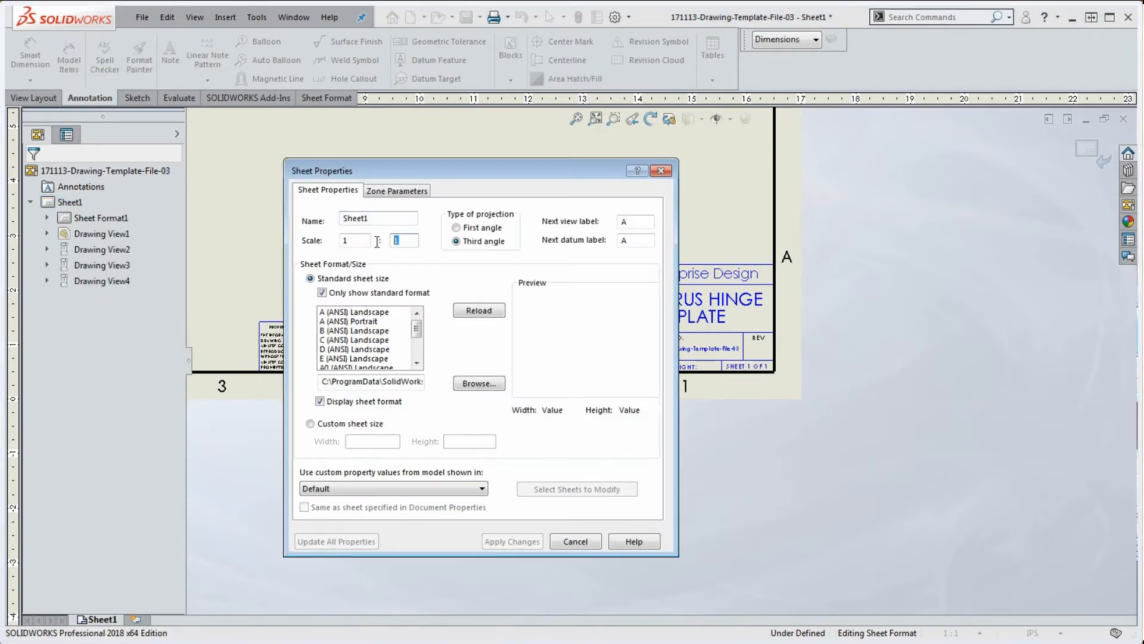
pyautogui.write('2')
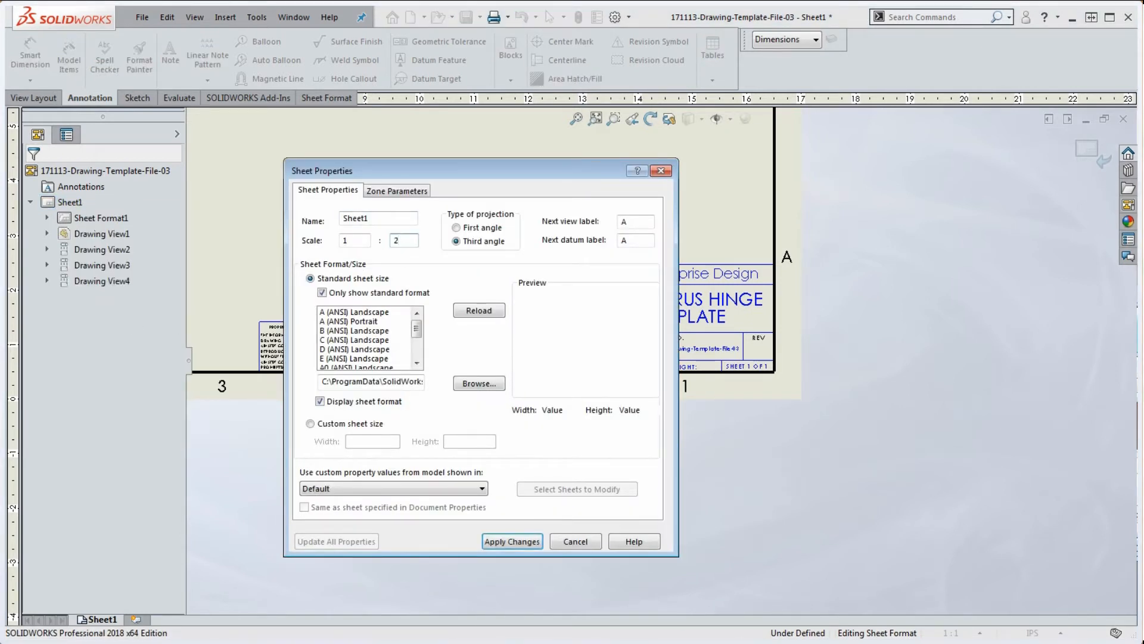
pyautogui.click(496, 541)
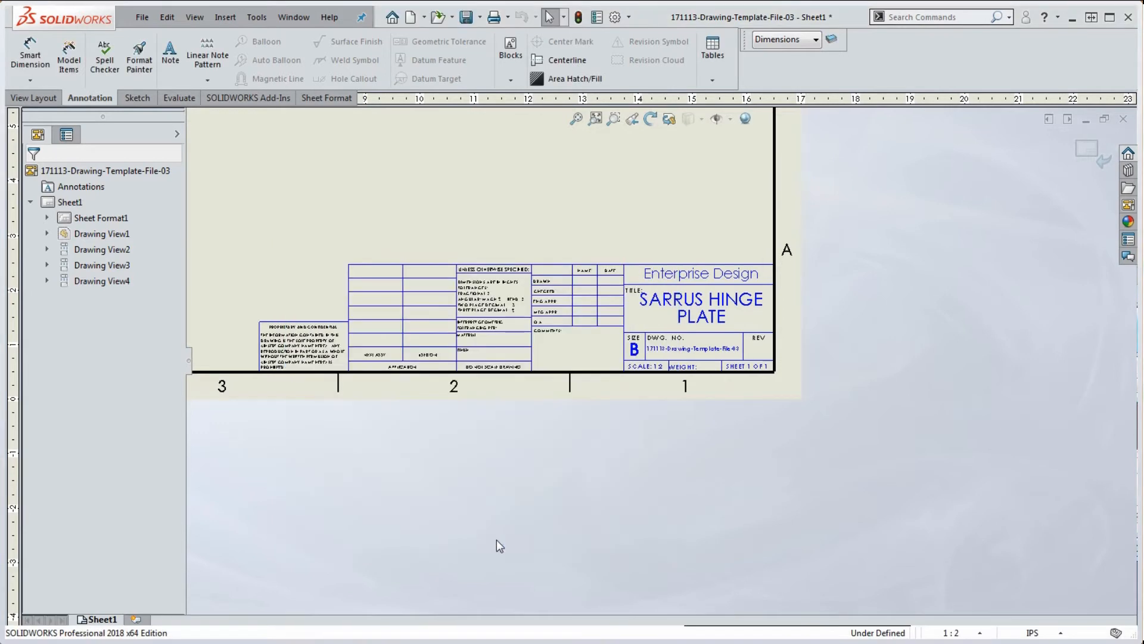
pyautogui.scroll(-3, 660, 351)
pyautogui.scroll(-2, 661, 351)
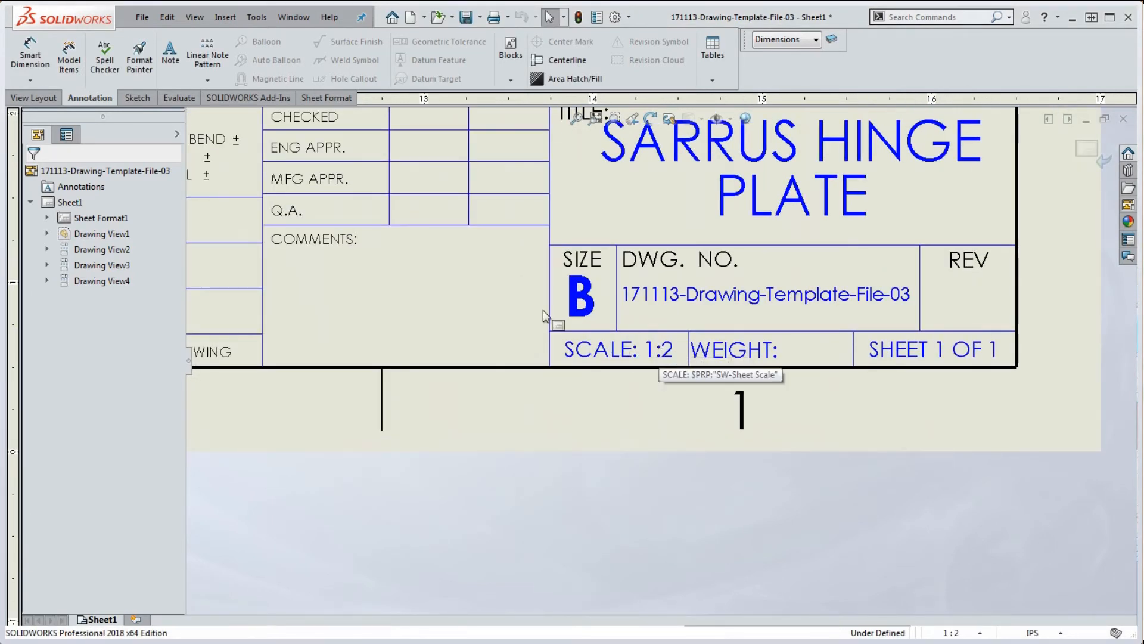
# Set the scale of Sheet1 back to 1:1 in the sheet properties.
pyautogui.rightClick(59, 205)
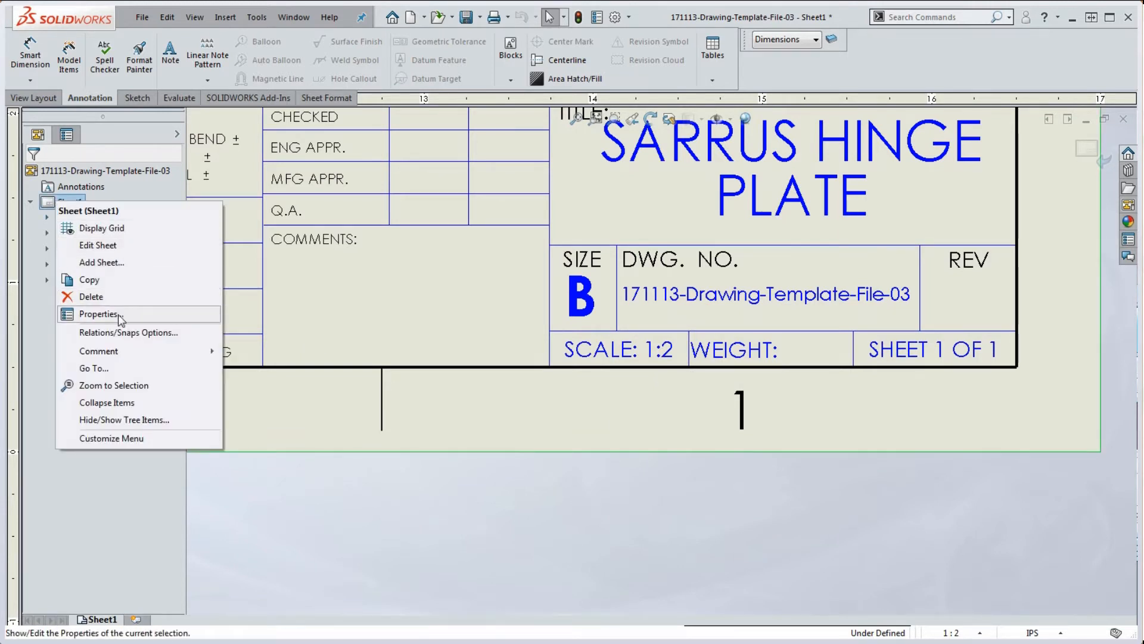
pyautogui.click(100, 314)
pyautogui.doubleClick(405, 240)
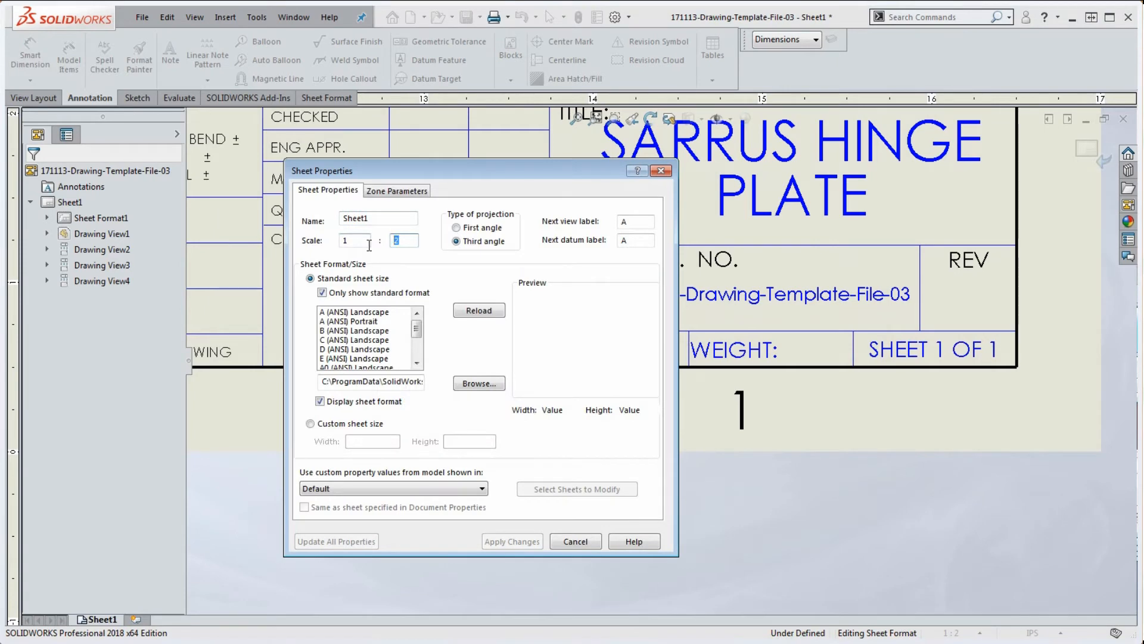
pyautogui.write('1')
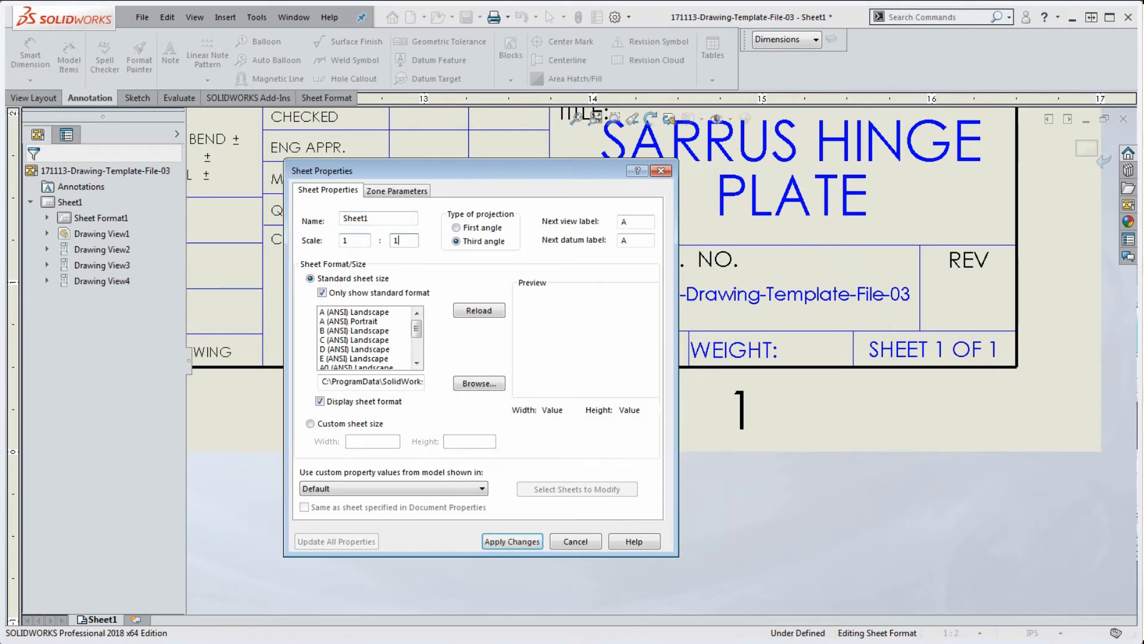
pyautogui.click(512, 541)
# Examine the property link in the WEIGHT note's text in the title block, keeping the text as it is.
pyautogui.scroll(3, 772, 358)
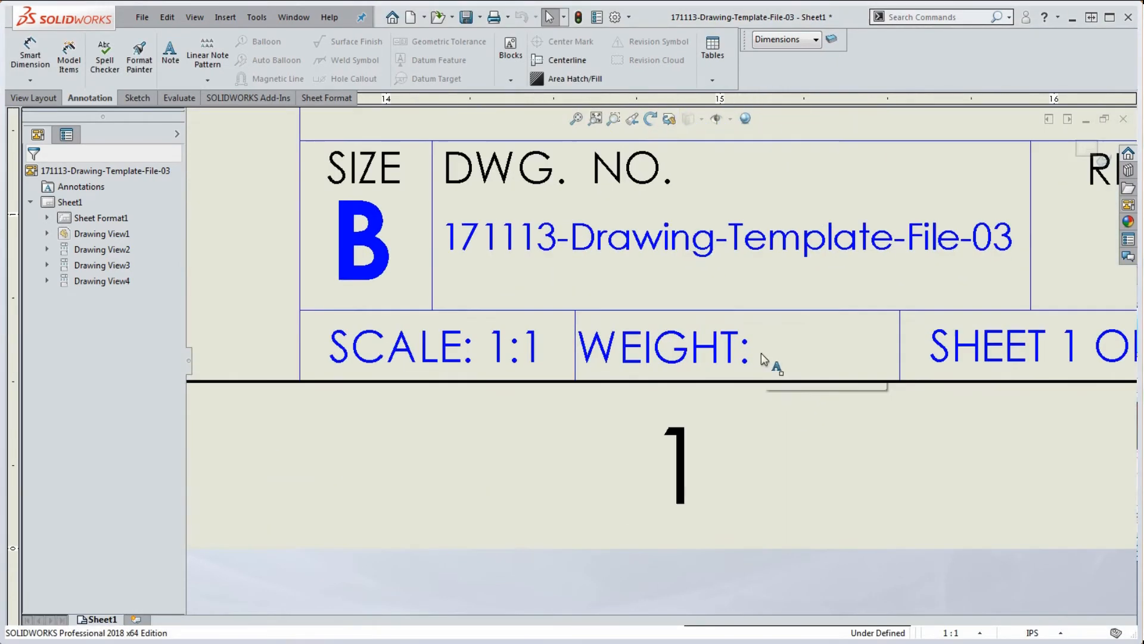
pyautogui.rightClick(715, 348)
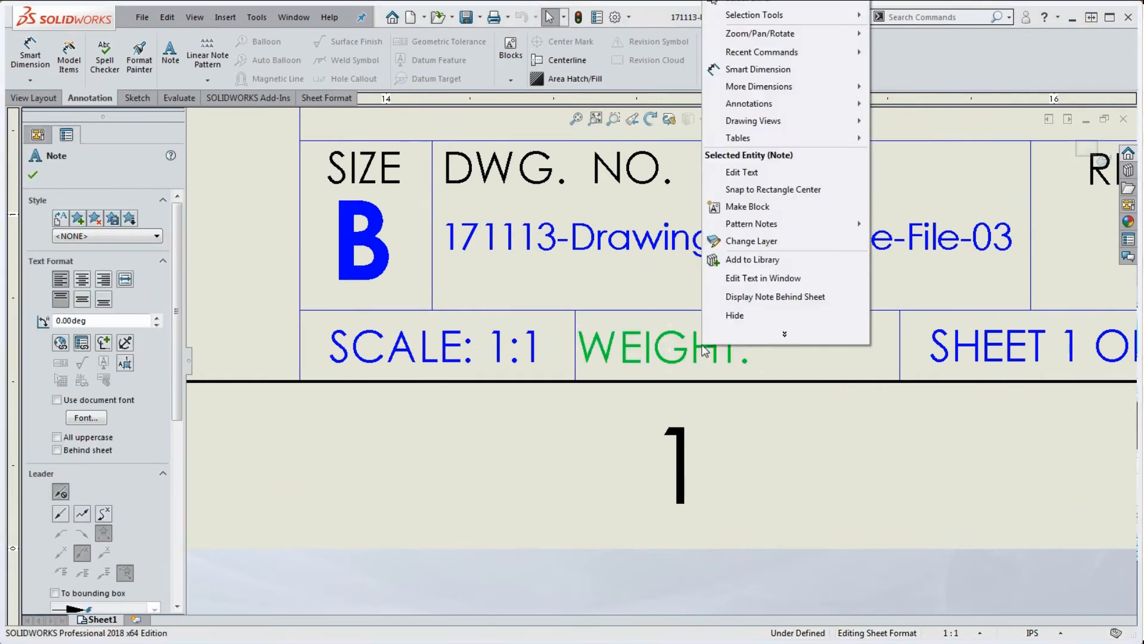
pyautogui.click(771, 283)
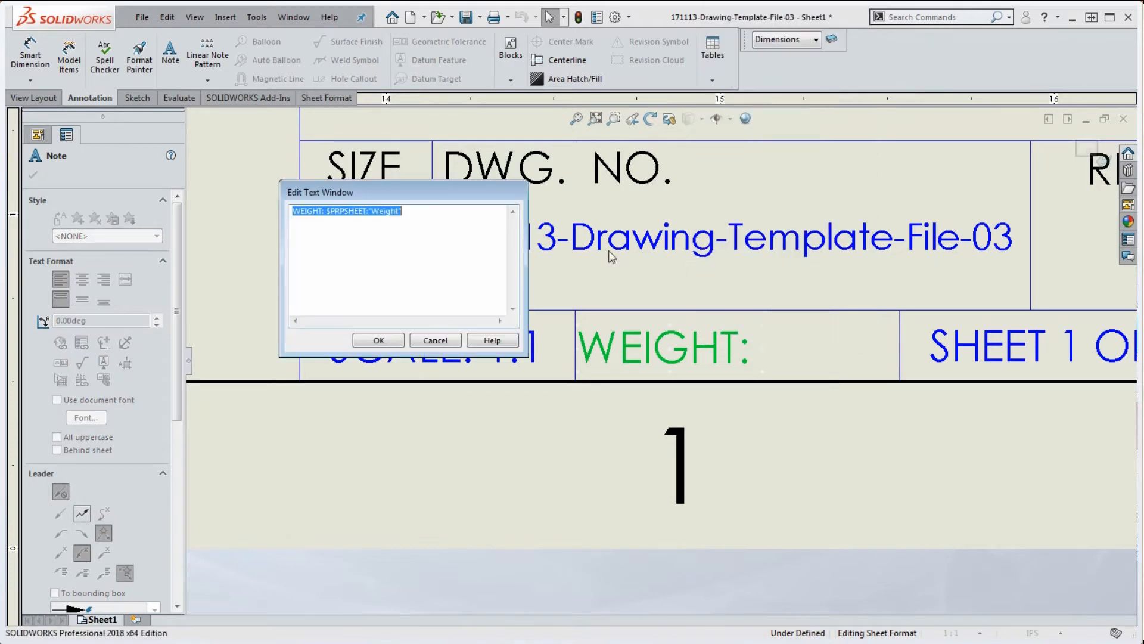
pyautogui.click(327, 211)
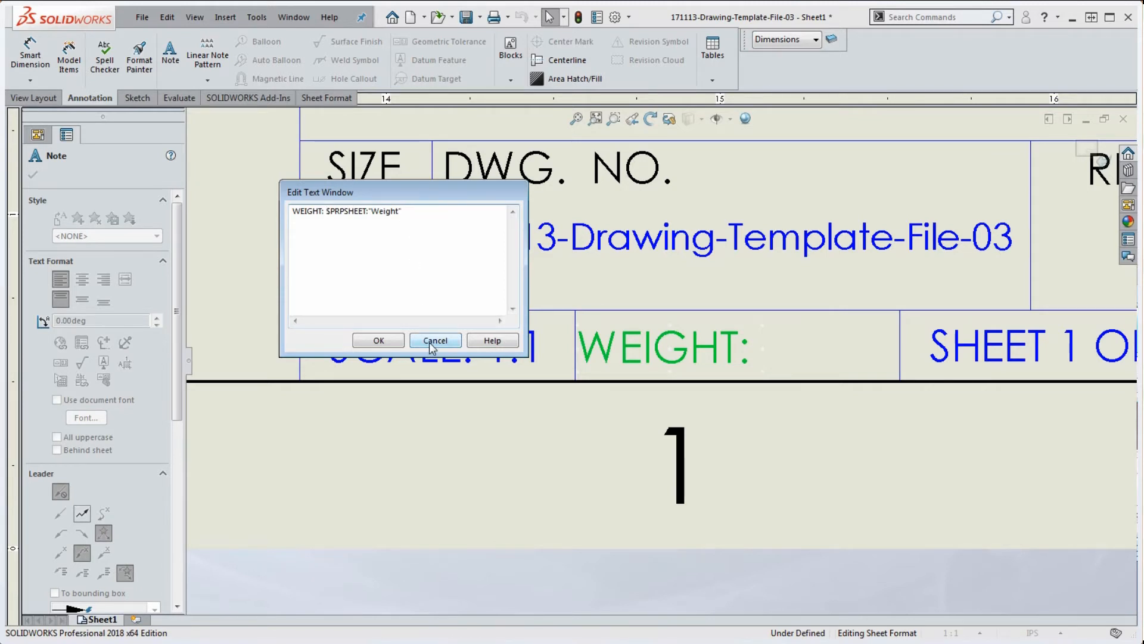
pyautogui.click(387, 343)
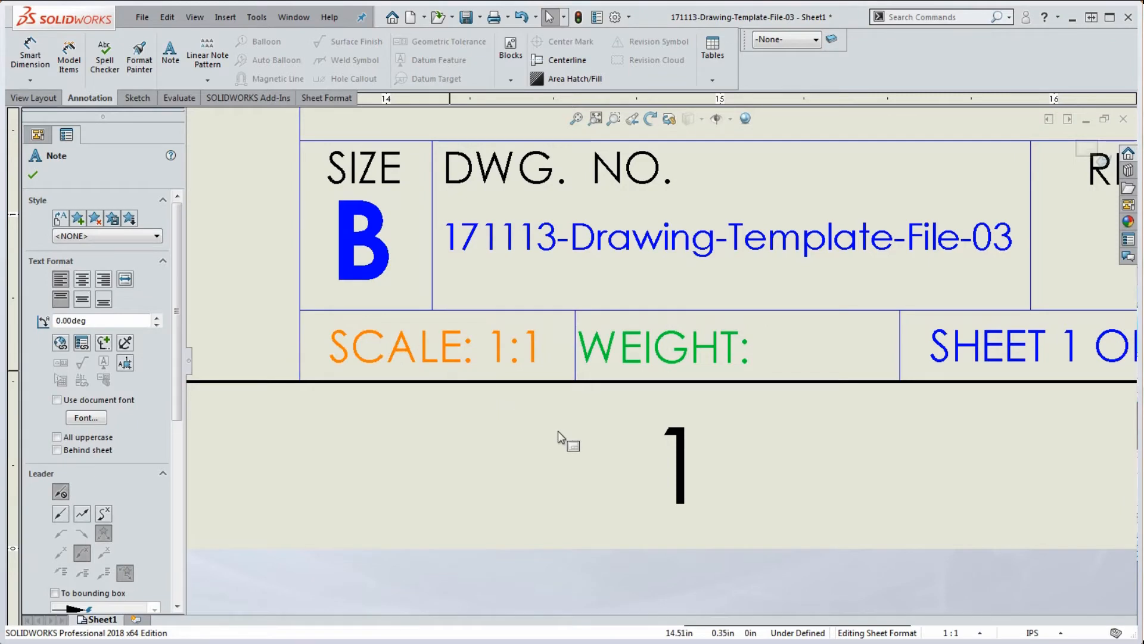
# Deselect the WEIGHT note and set the active layer to -None- for new annotations in the sheet format.
pyautogui.scroll(3, 558, 431)
pyautogui.scroll(2, 586, 427)
pyautogui.scroll(-6, 597, 409)
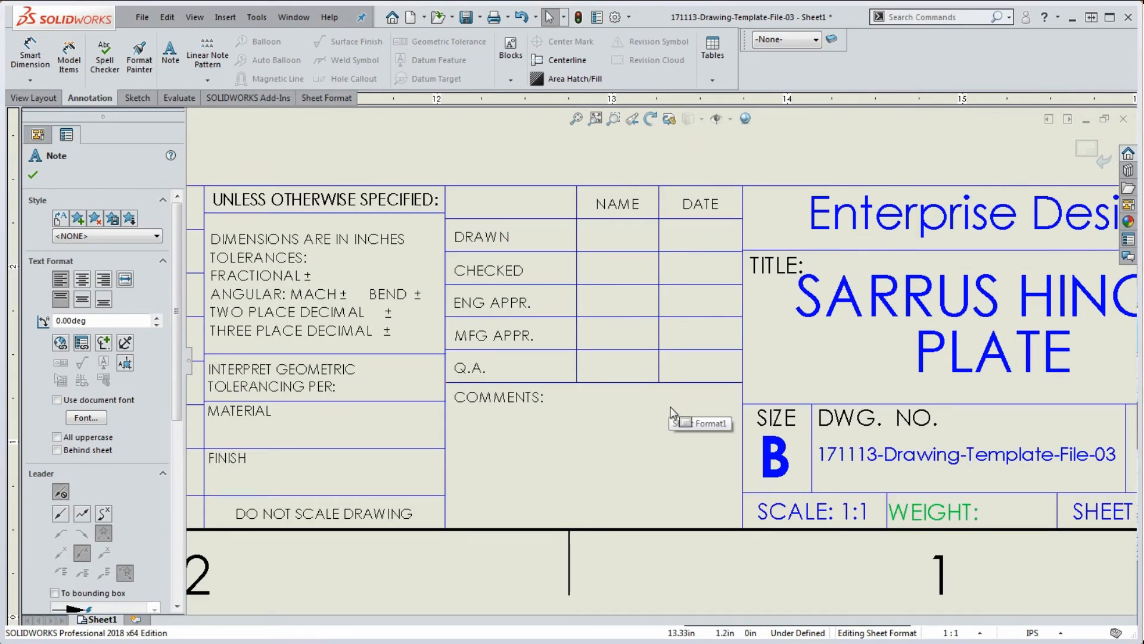
pyautogui.scroll(1, 672, 411)
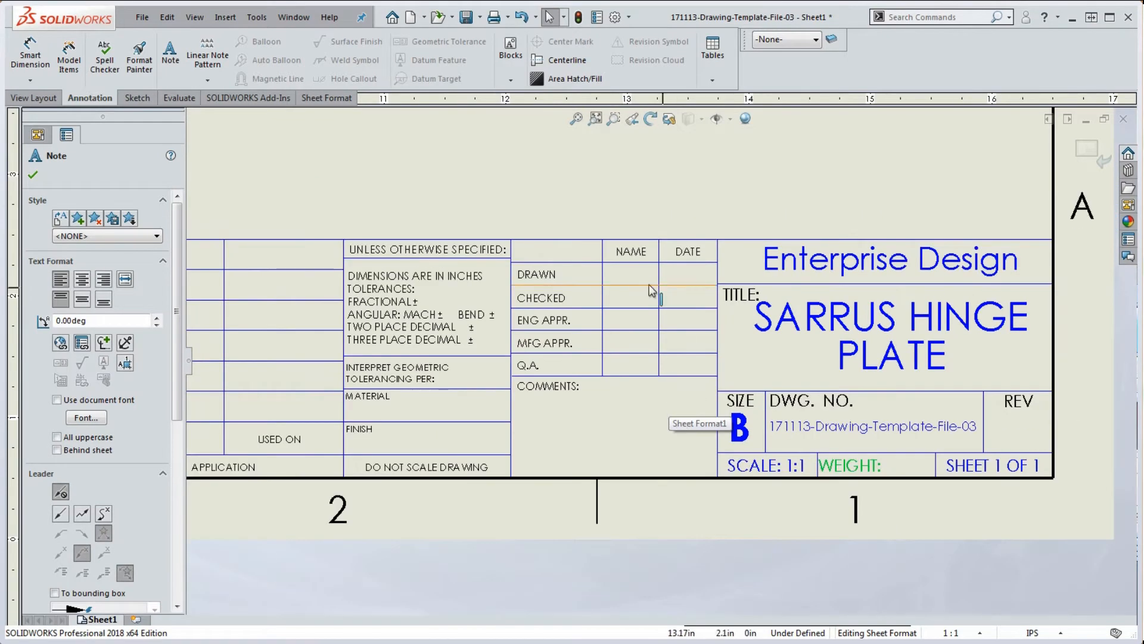
pyautogui.scroll(-1, 578, 288)
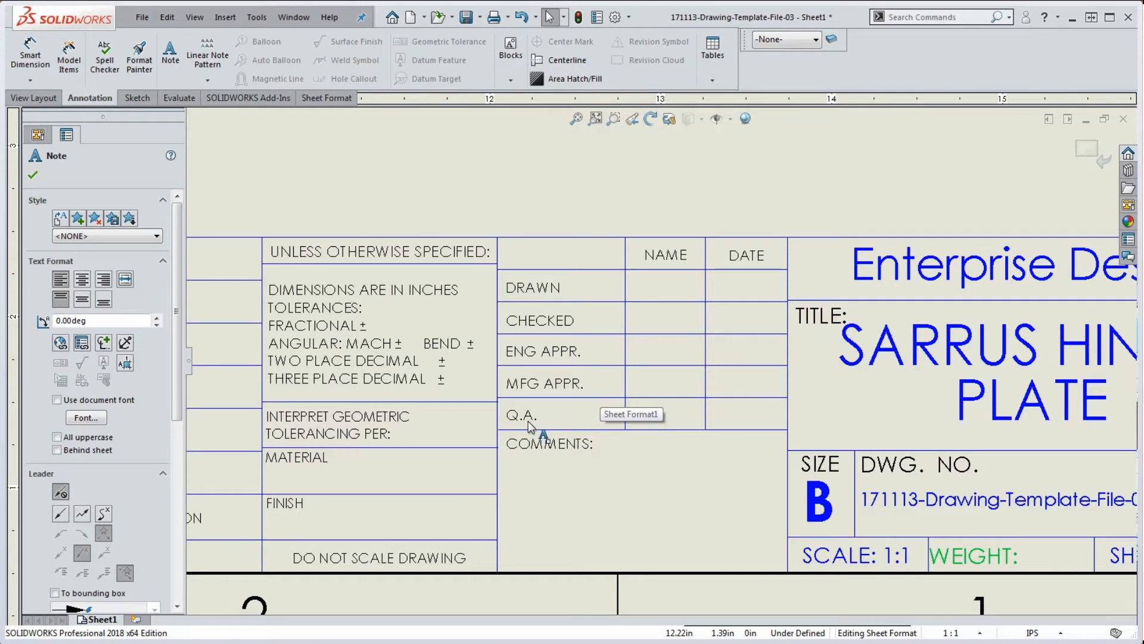
pyautogui.press('Escape')
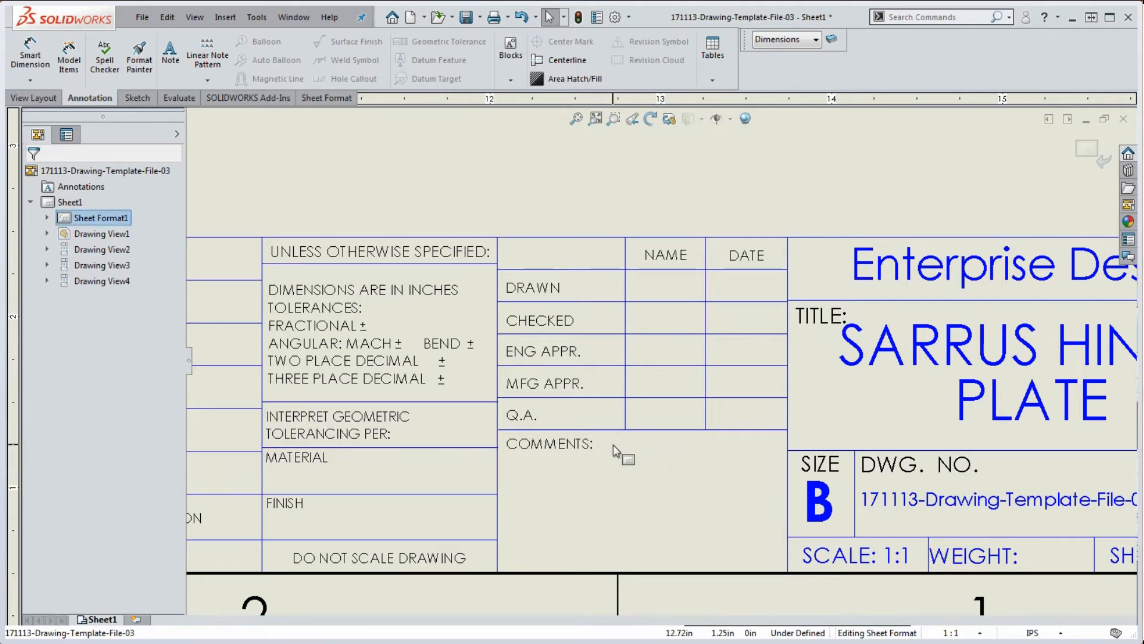
pyautogui.click(816, 39)
pyautogui.click(768, 65)
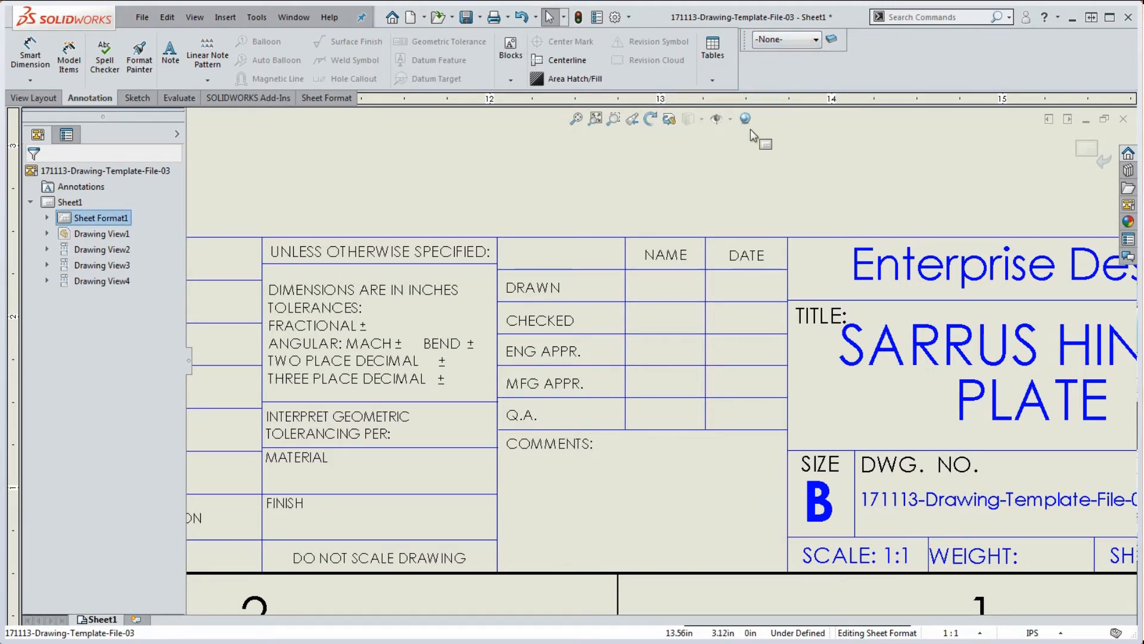
# Place a note with the placeholder text JKGJHGJKG below the COMMENTS label in the title block.
pyautogui.click(170, 57)
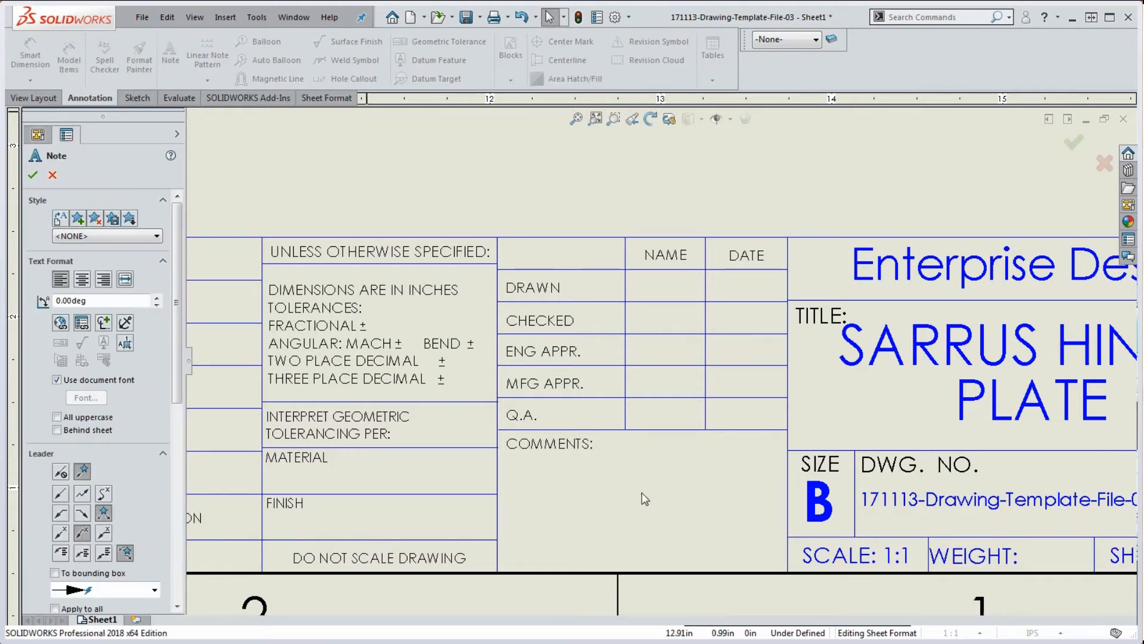
pyautogui.click(531, 473)
pyautogui.write('XXXXXXX')
pyautogui.click(544, 474)
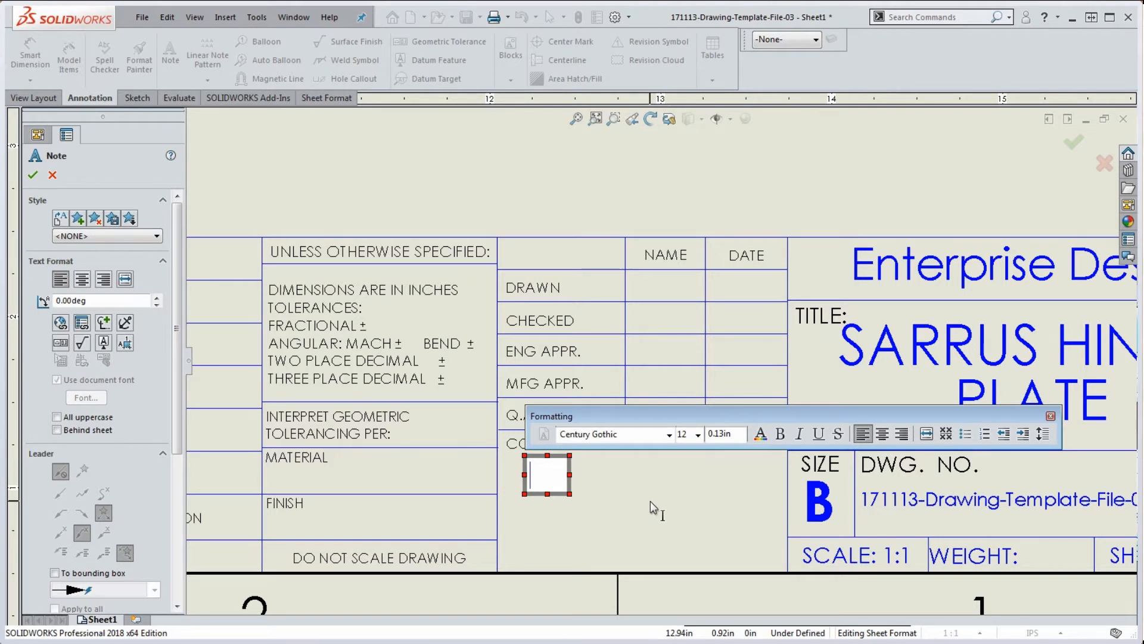
pyautogui.write('JKGJHGJKG')
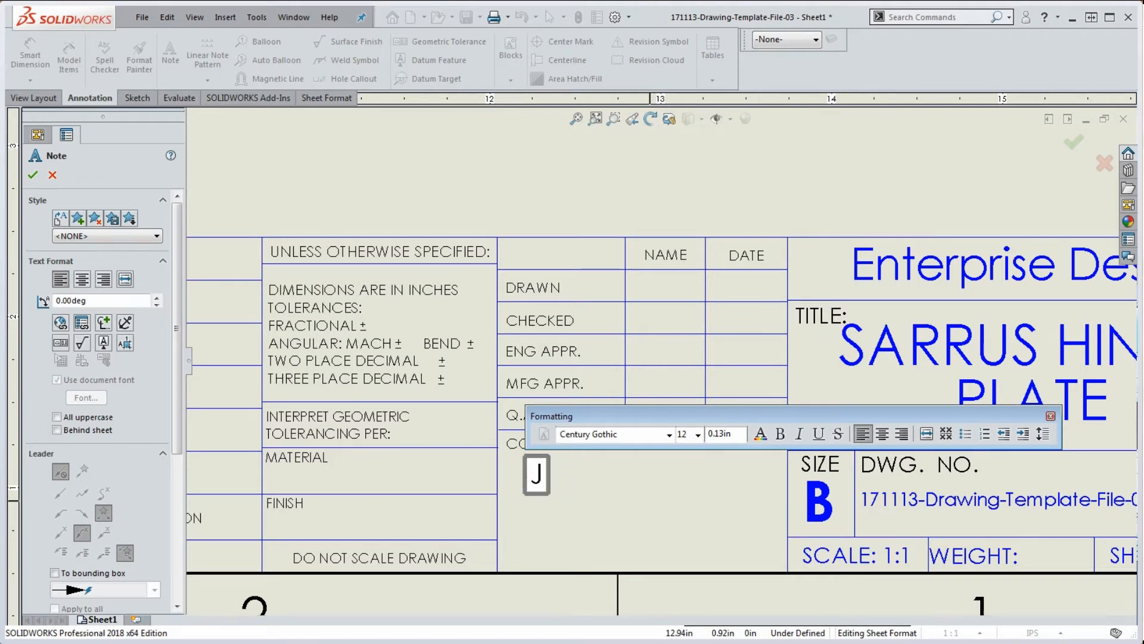
pyautogui.click(596, 570)
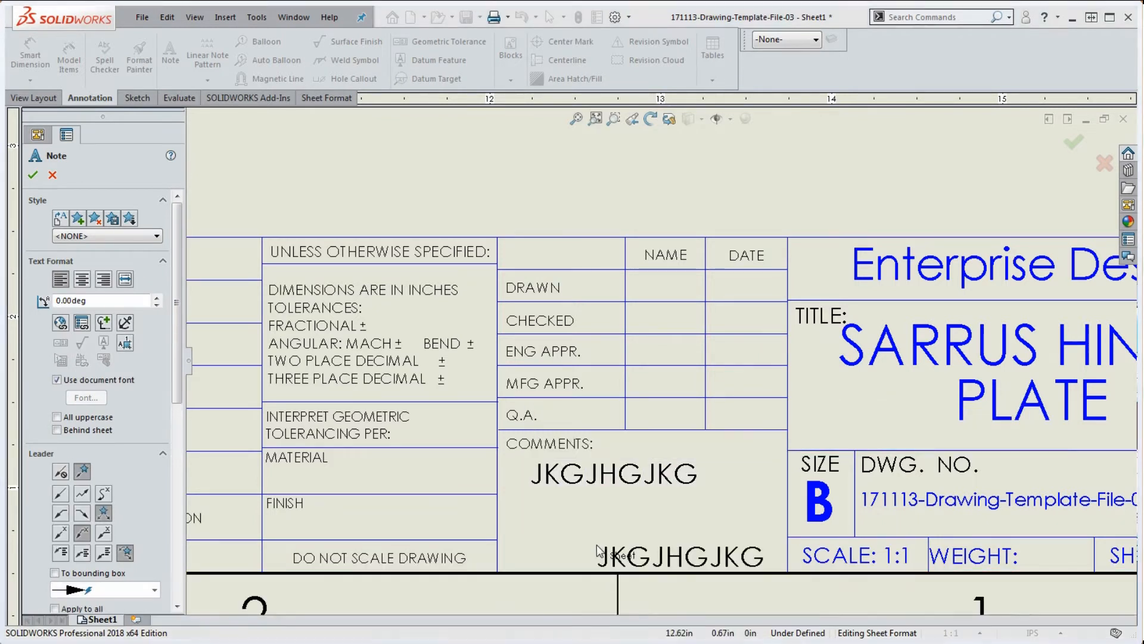
pyautogui.press('Escape')
# From the placeholder note's property link, add a custom Comments property with the value "Enter information here" to the drawing file.
pyautogui.doubleClick(637, 472)
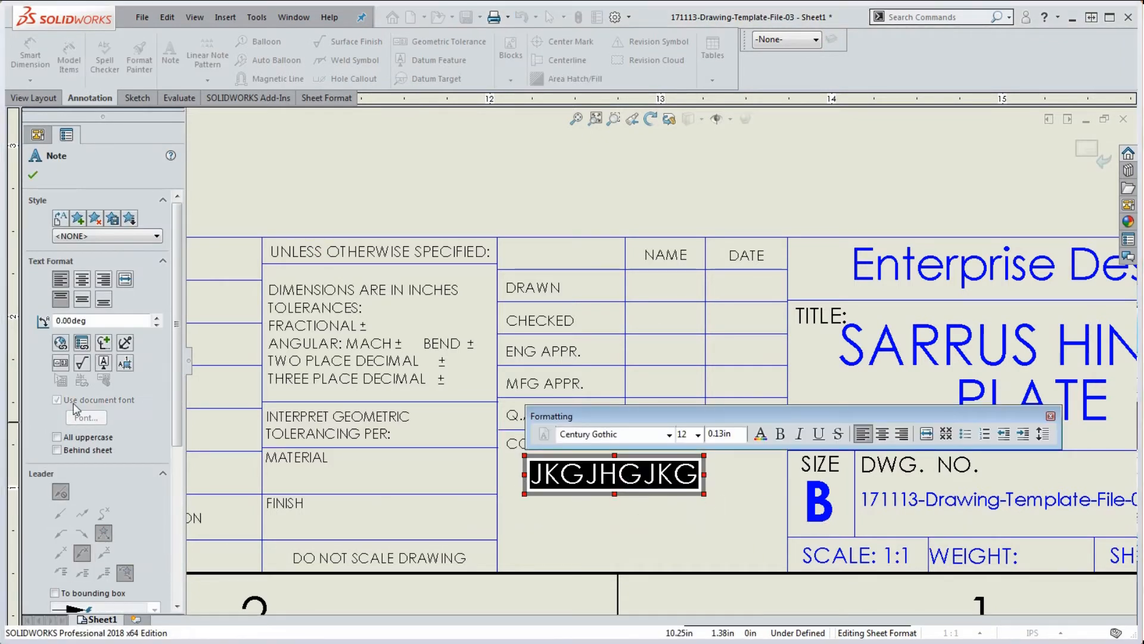
pyautogui.click(81, 343)
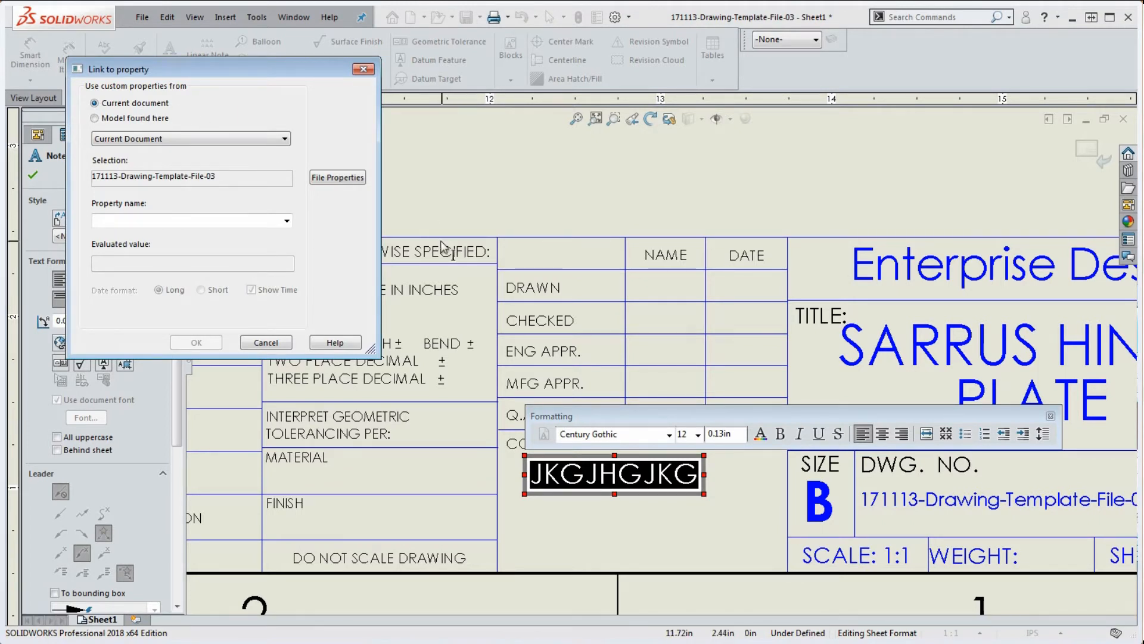
pyautogui.click(337, 178)
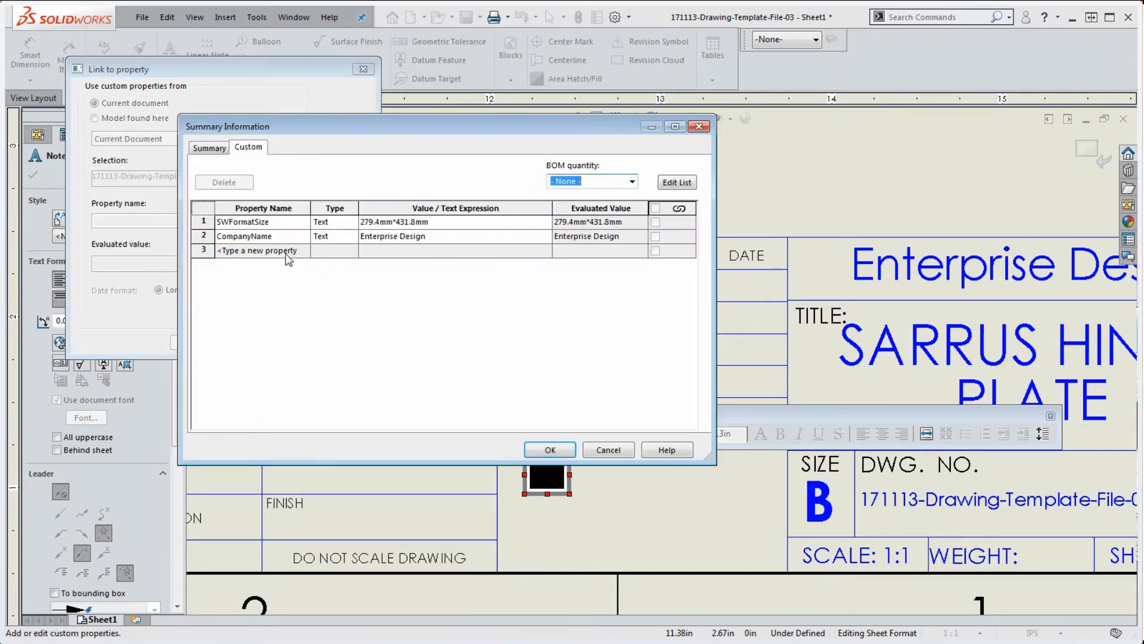
pyautogui.click(304, 253)
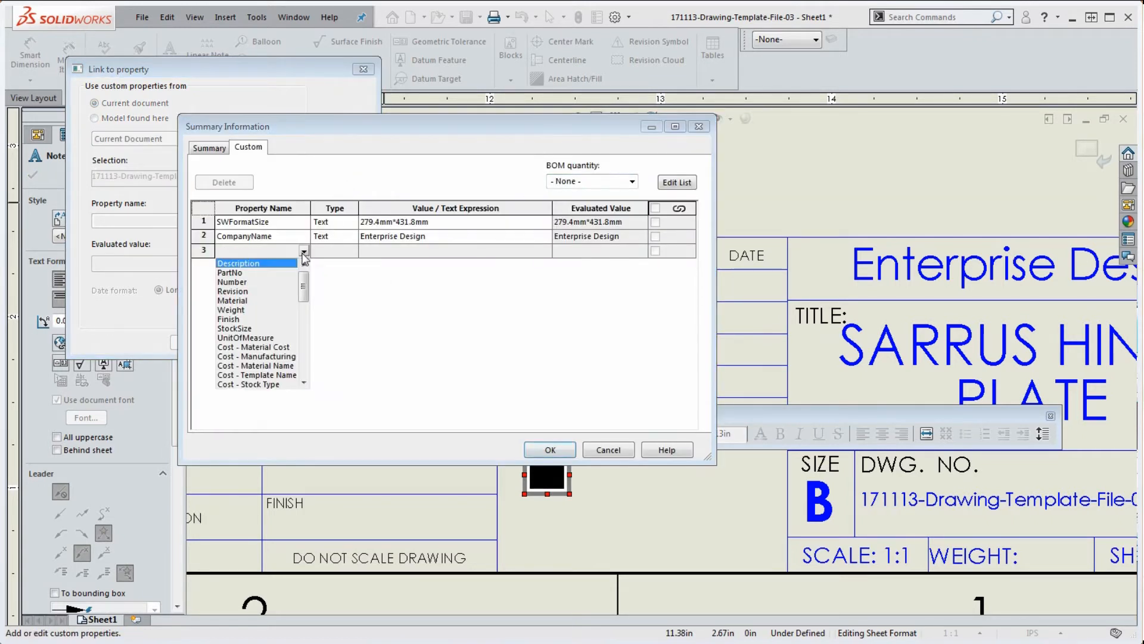
pyautogui.click(255, 250)
pyautogui.write('d')
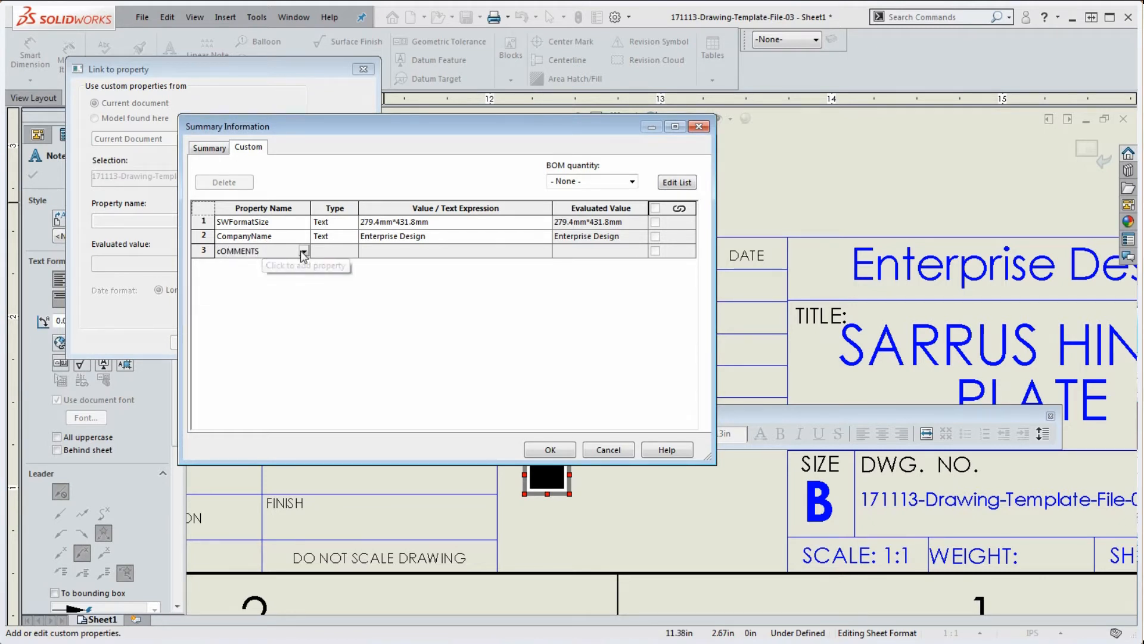
pyautogui.press('BackSpace')
pyautogui.press('BackSpace')
pyautogui.press('BackSpace')
pyautogui.press('BackSpace')
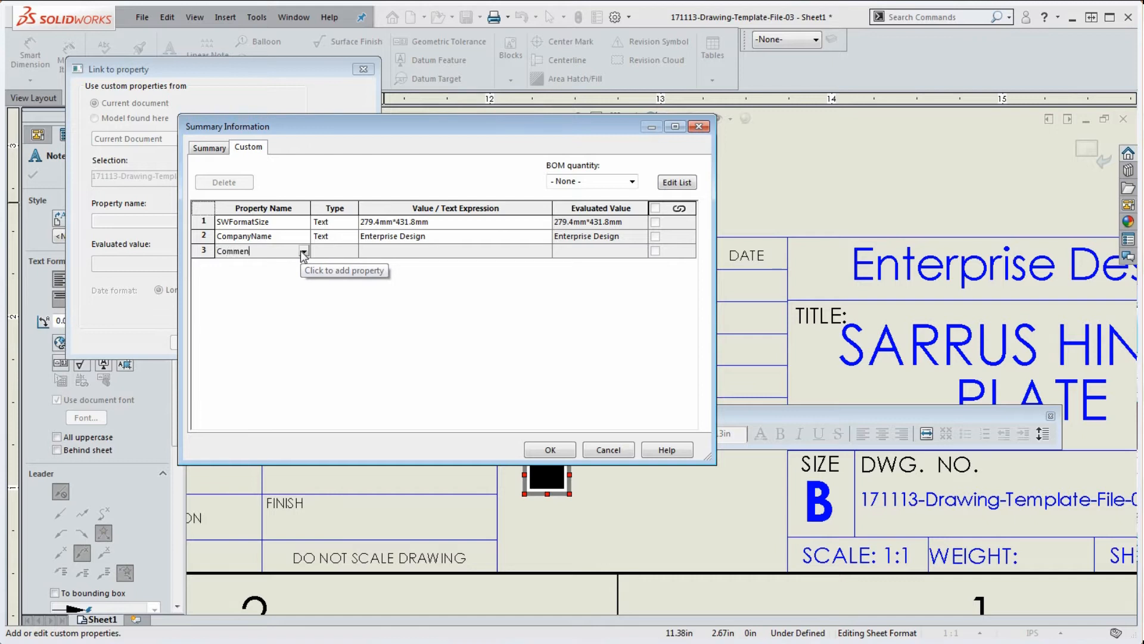
pyautogui.click(401, 250)
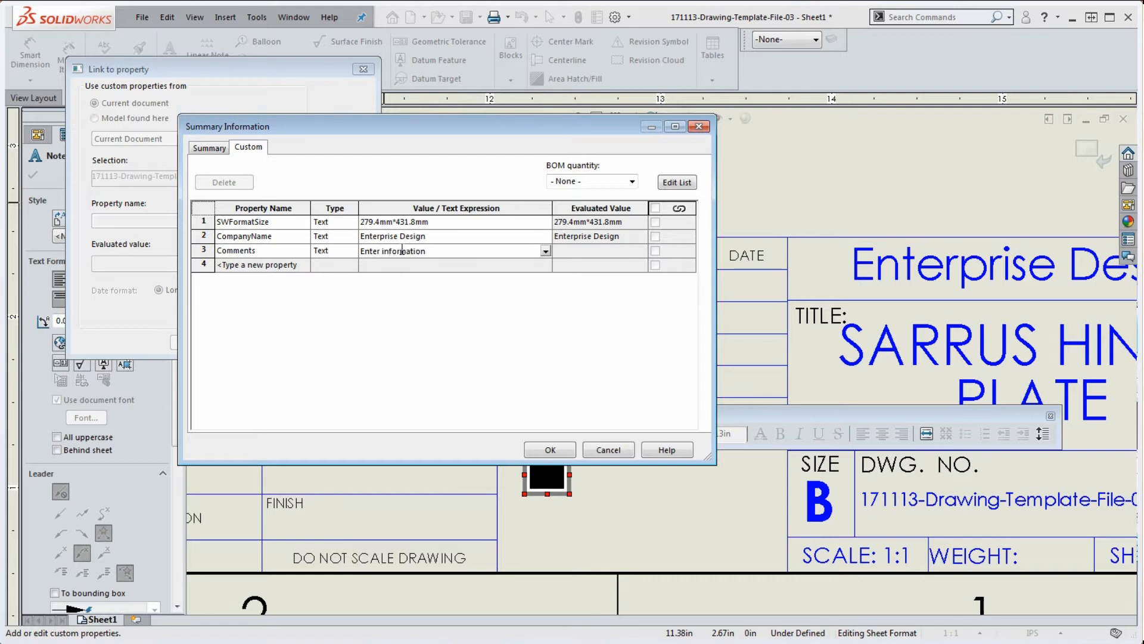
pyautogui.click(582, 251)
pyautogui.click(549, 450)
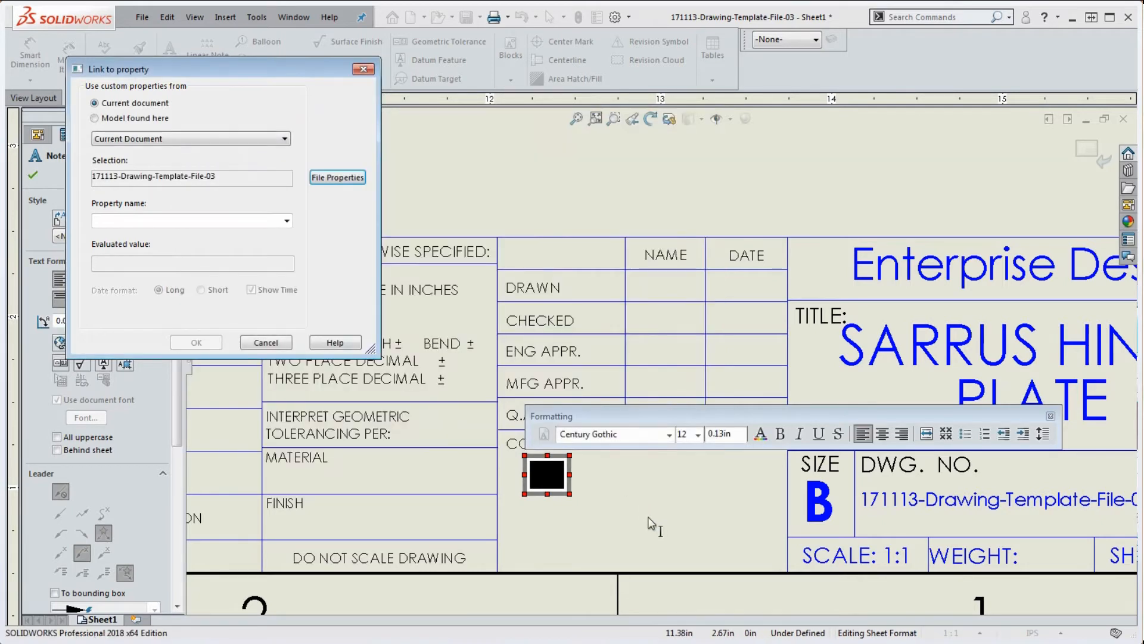
# Link the placeholder note below COMMENTS to the current document's Comments property and finish editing the note.
pyautogui.click(286, 221)
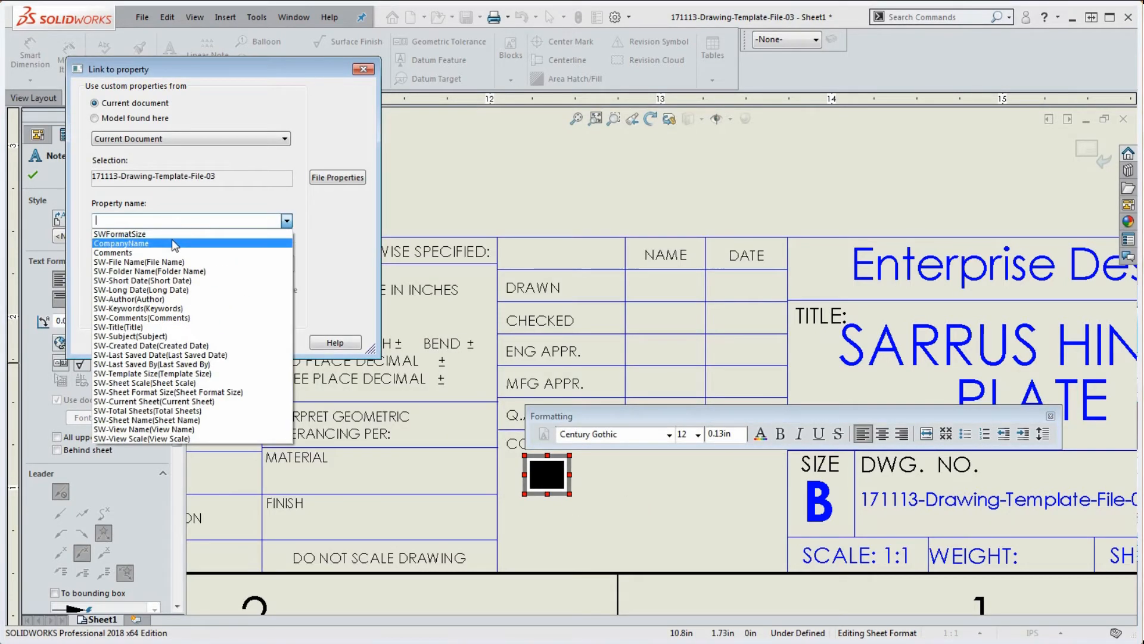
pyautogui.click(176, 252)
pyautogui.click(196, 343)
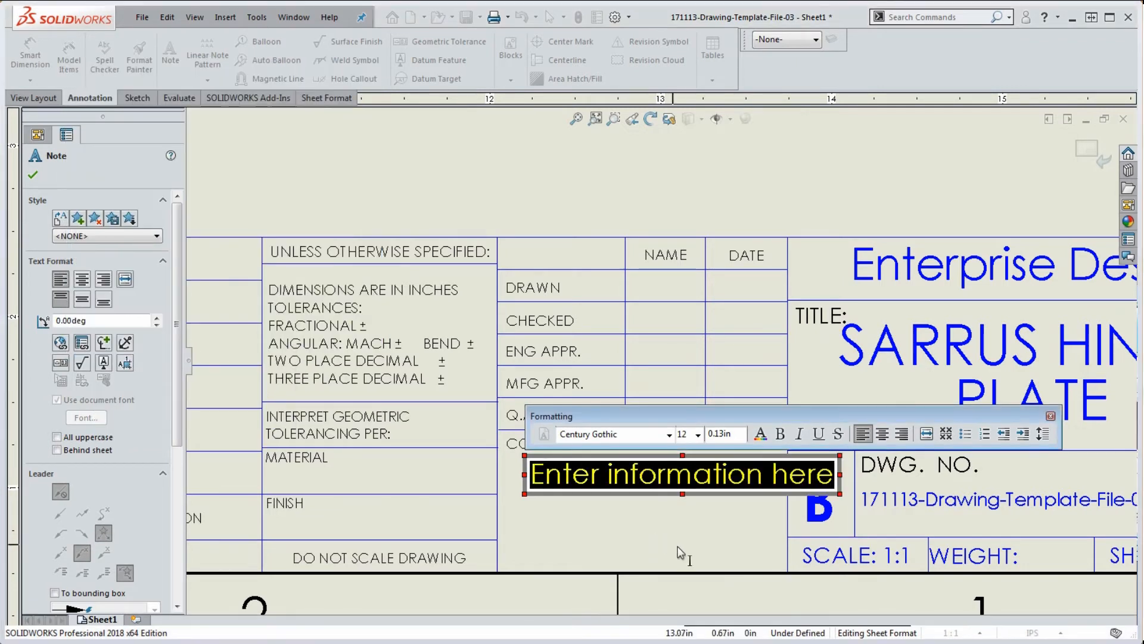
pyautogui.click(703, 546)
# Override the comments note's document font with a height of 8 points and move the note closer beneath the COMMENTS label.
pyautogui.click(641, 485)
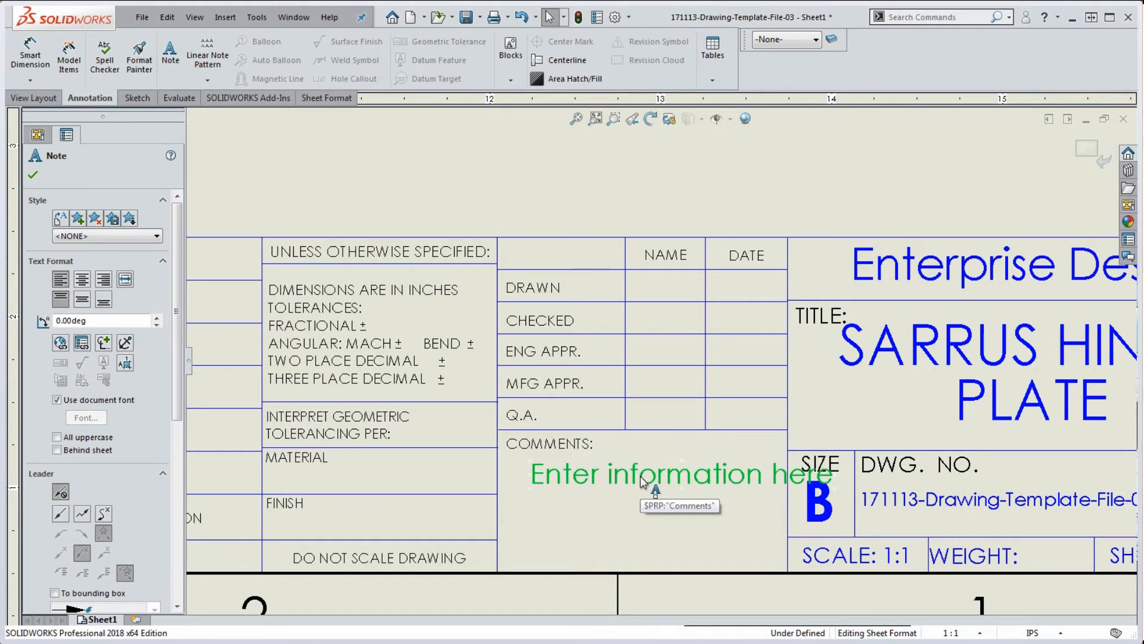
pyautogui.click(56, 399)
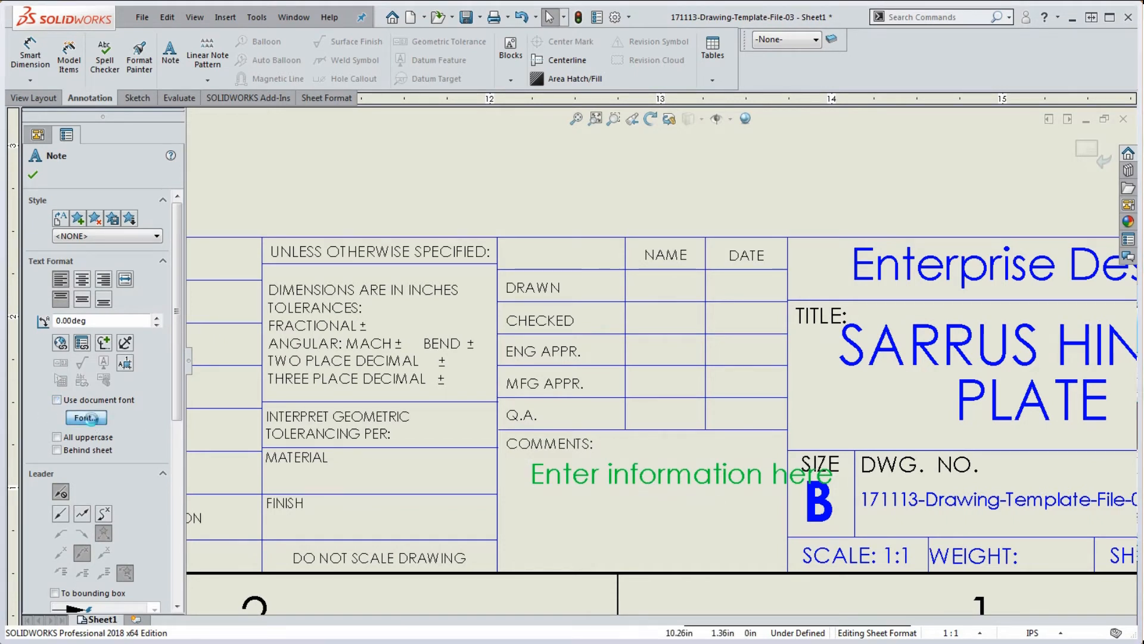
pyautogui.click(89, 418)
pyautogui.click(613, 280)
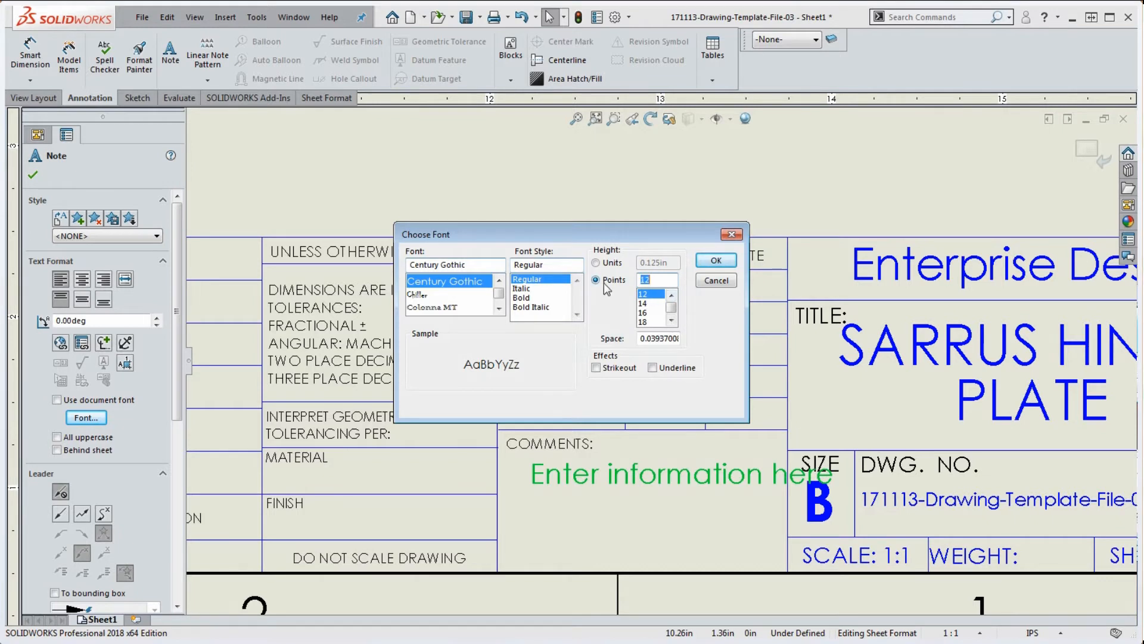
pyautogui.write('8')
pyautogui.click(716, 260)
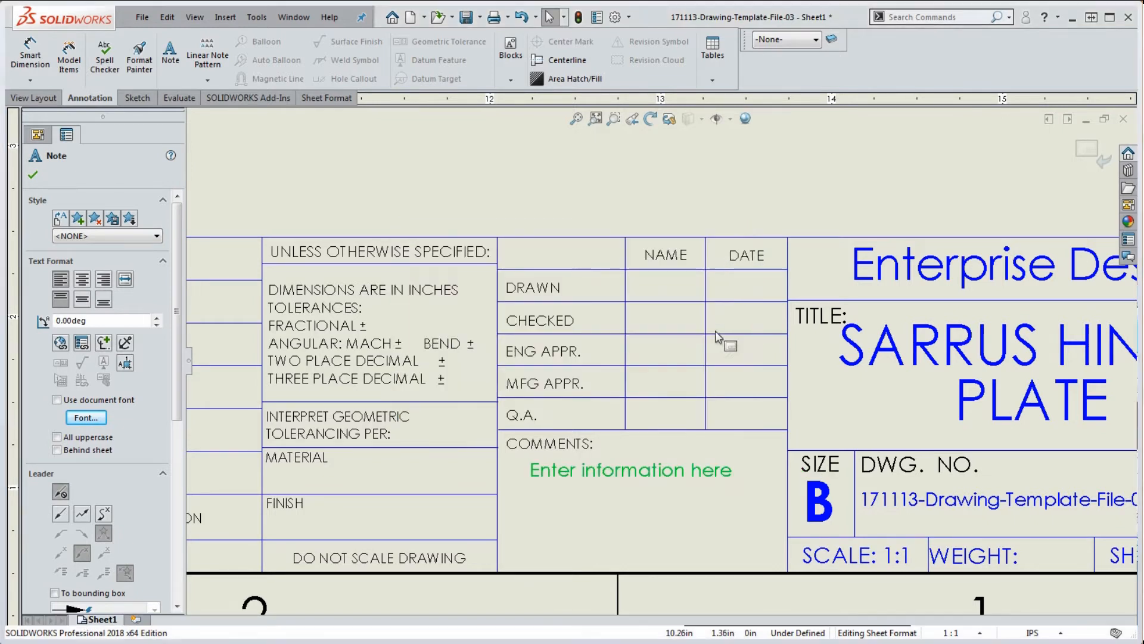
pyautogui.moveTo(636, 471); pyautogui.dragTo(626, 466)
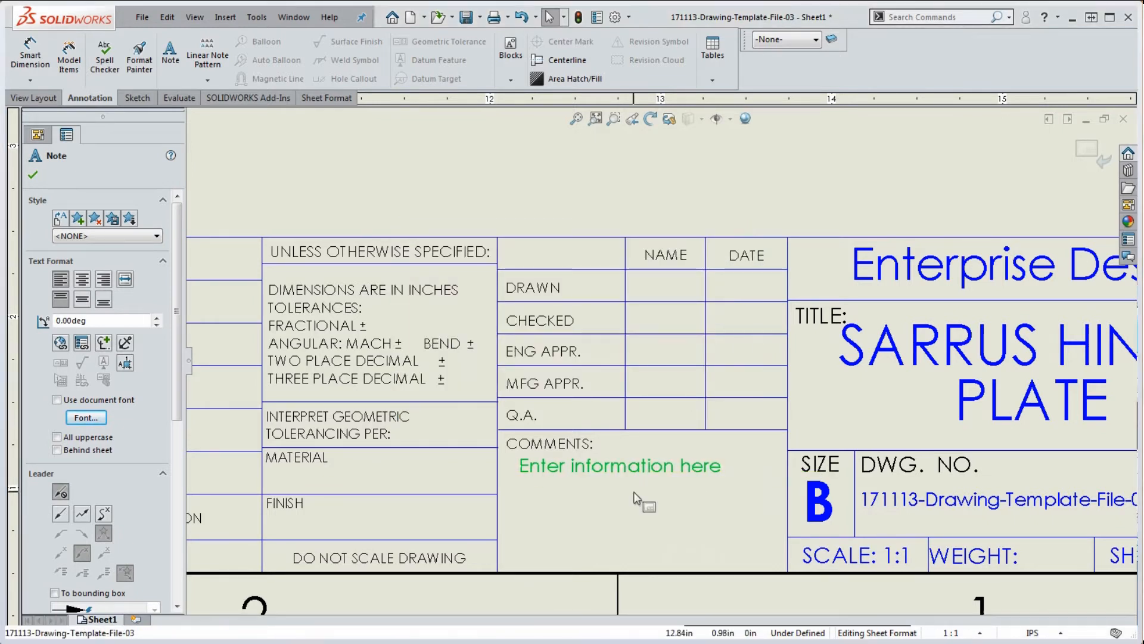
pyautogui.press('Escape')
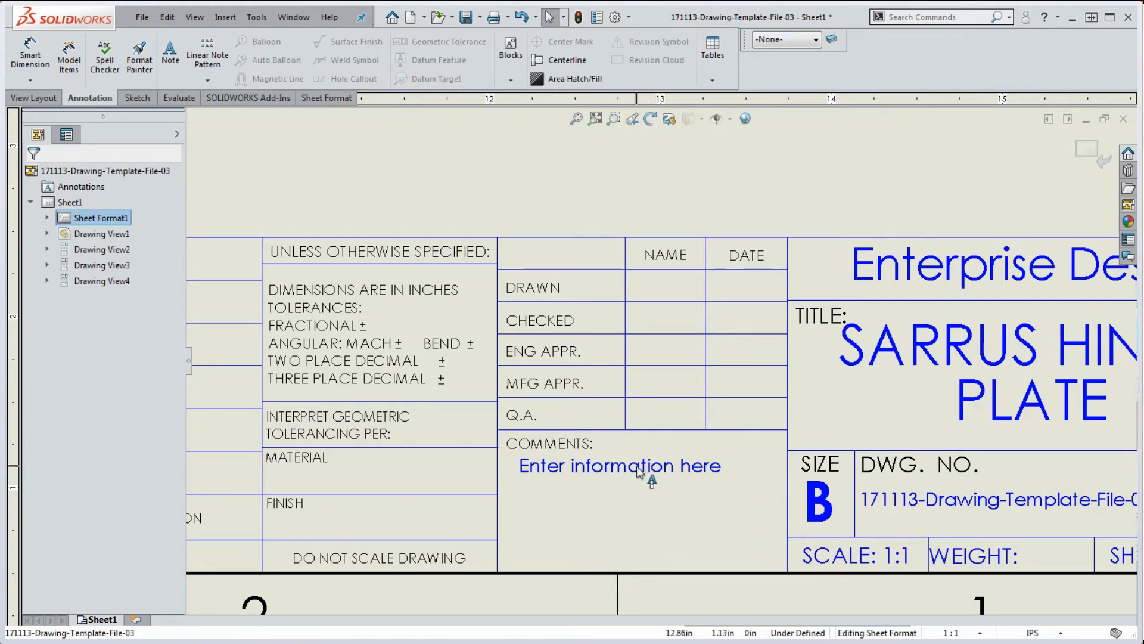
# Delete the property-linked comments note from the COMMENTS cell without changing its text.
pyautogui.doubleClick(613, 468)
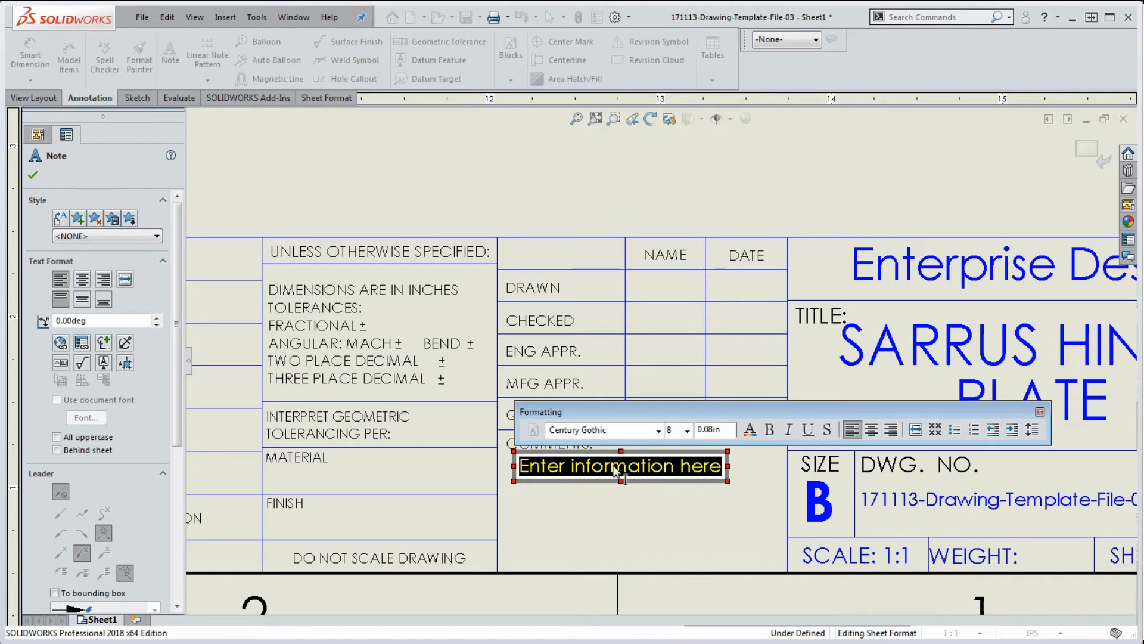
pyautogui.click(621, 532)
pyautogui.click(614, 468)
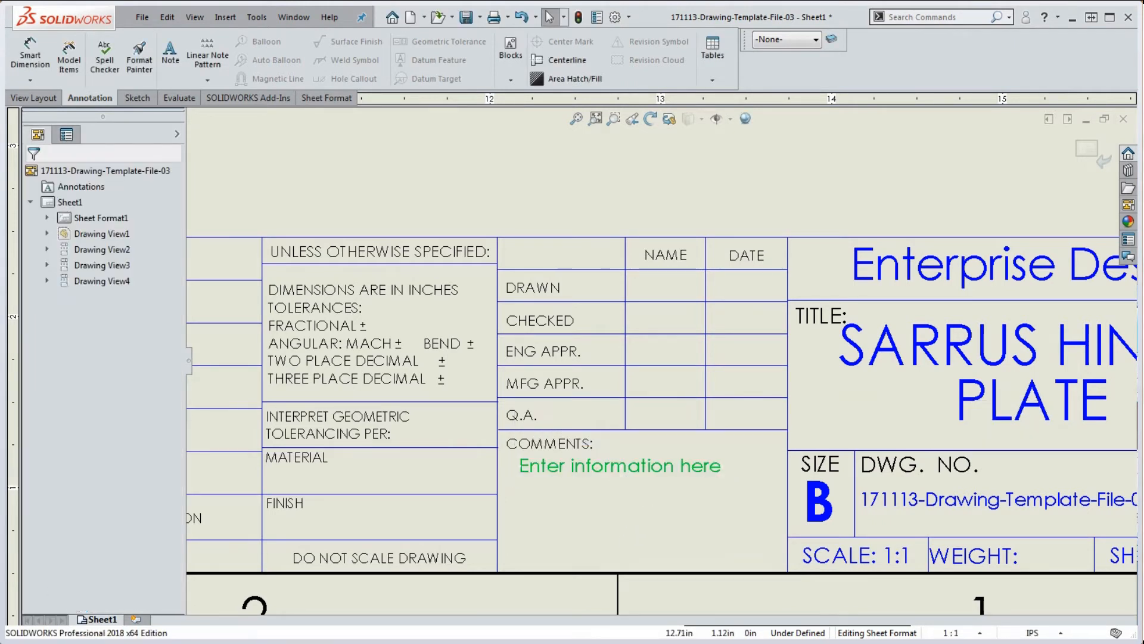
pyautogui.press('Delete')
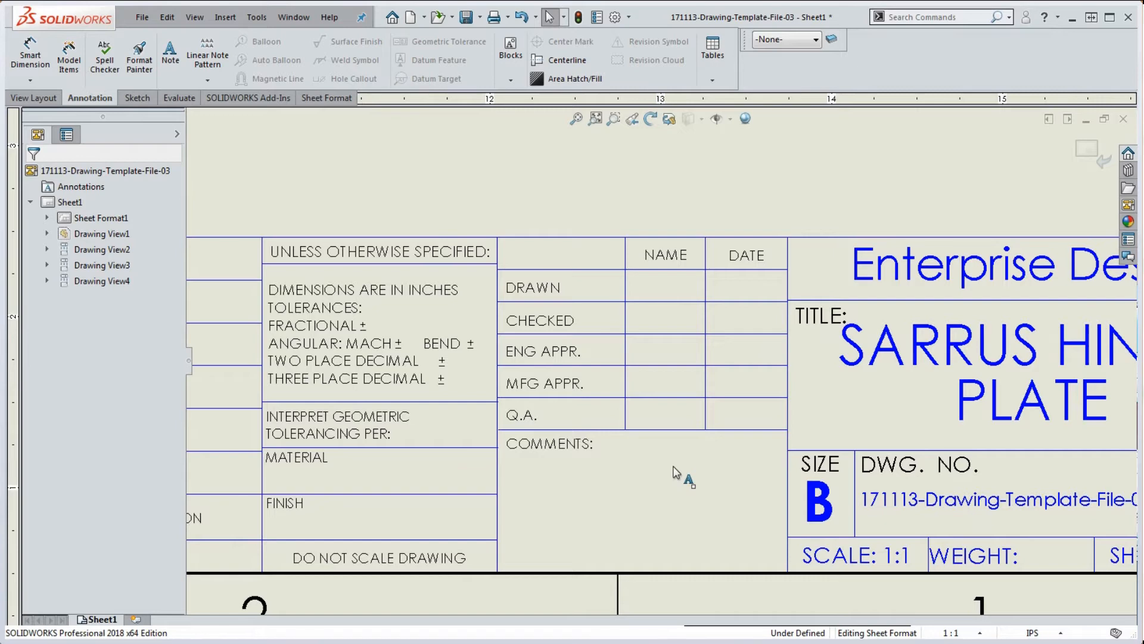
# Add the custom property DrawnBy to the drawing's file properties with the drafter's initials as its value.
pyautogui.scroll(5, 673, 472)
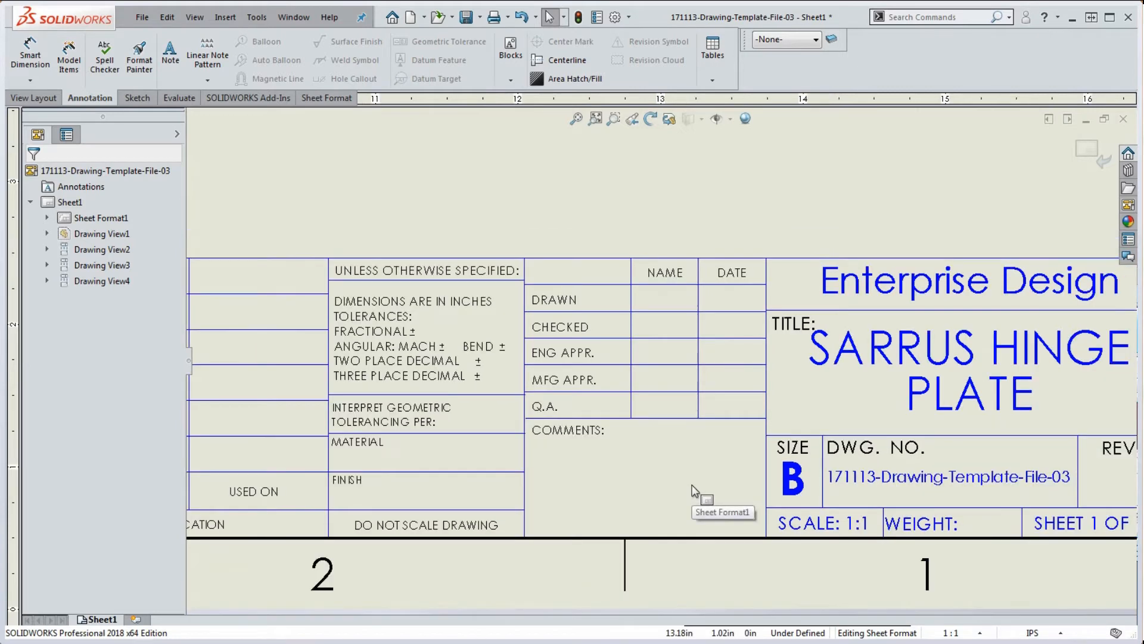
pyautogui.scroll(-2, 637, 384)
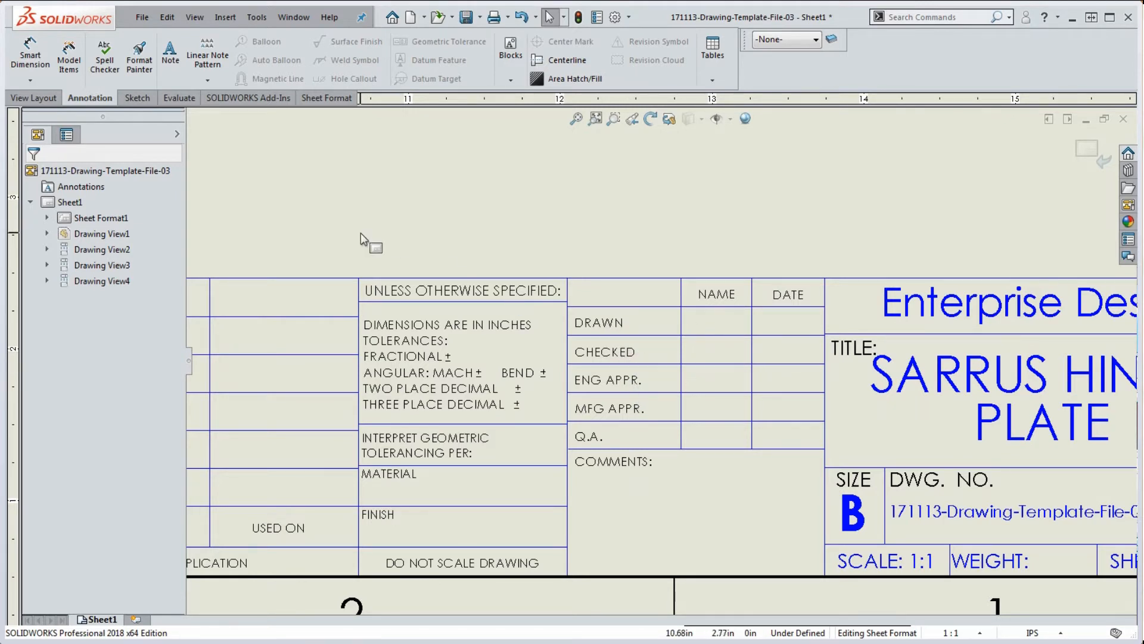
pyautogui.click(738, 310)
pyautogui.click(596, 17)
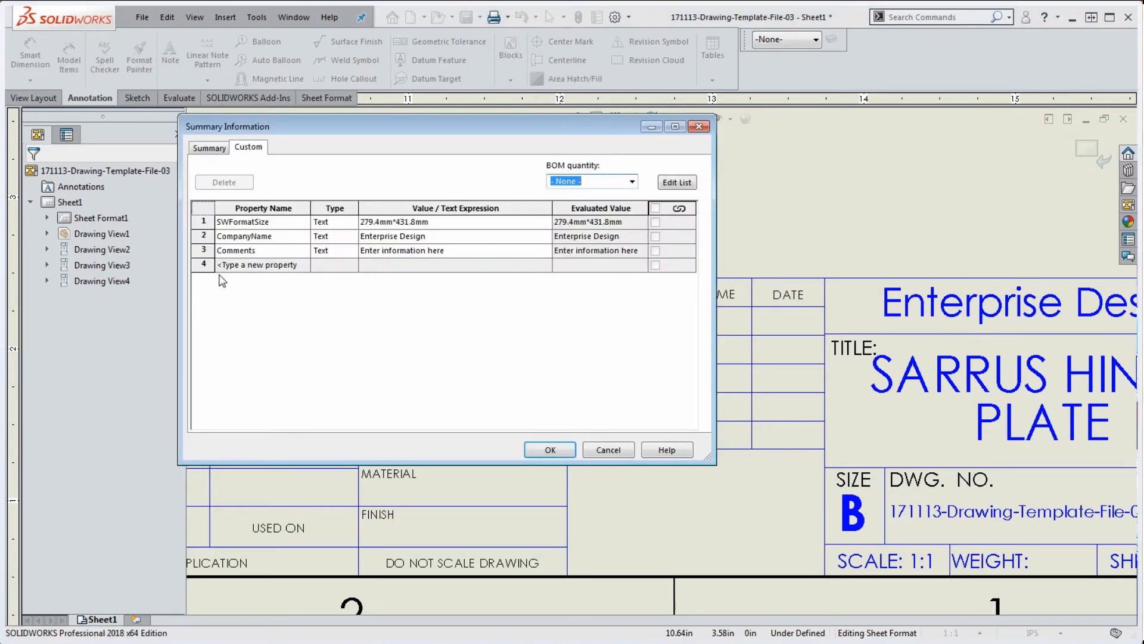
pyautogui.click(301, 268)
pyautogui.click(304, 266)
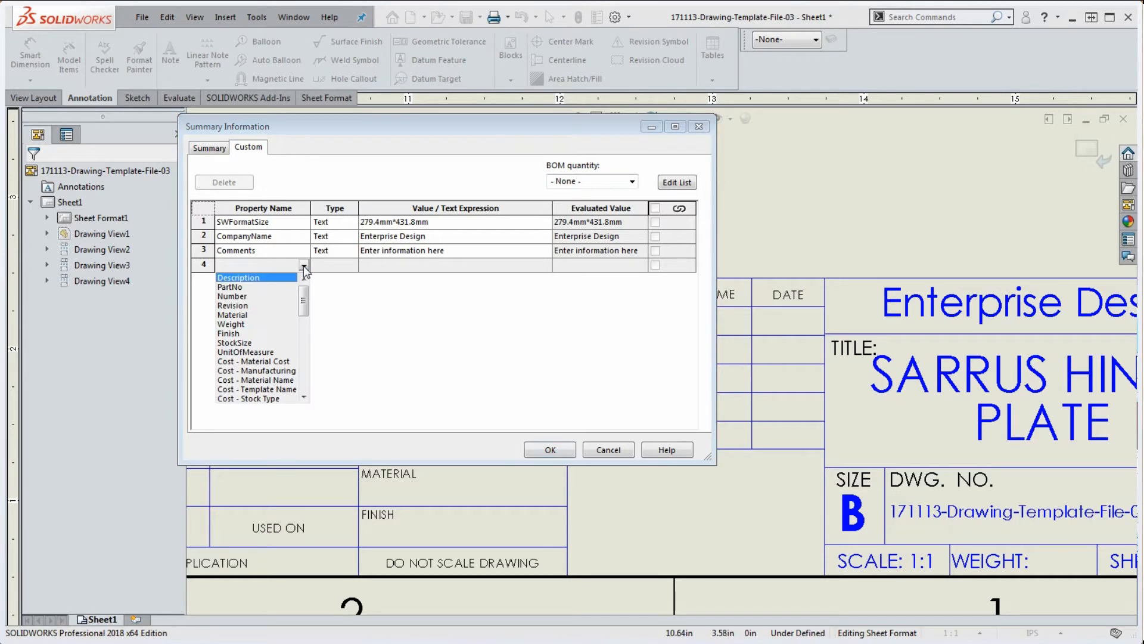
pyautogui.moveTo(303, 301); pyautogui.dragTo(305, 332)
pyautogui.click(244, 334)
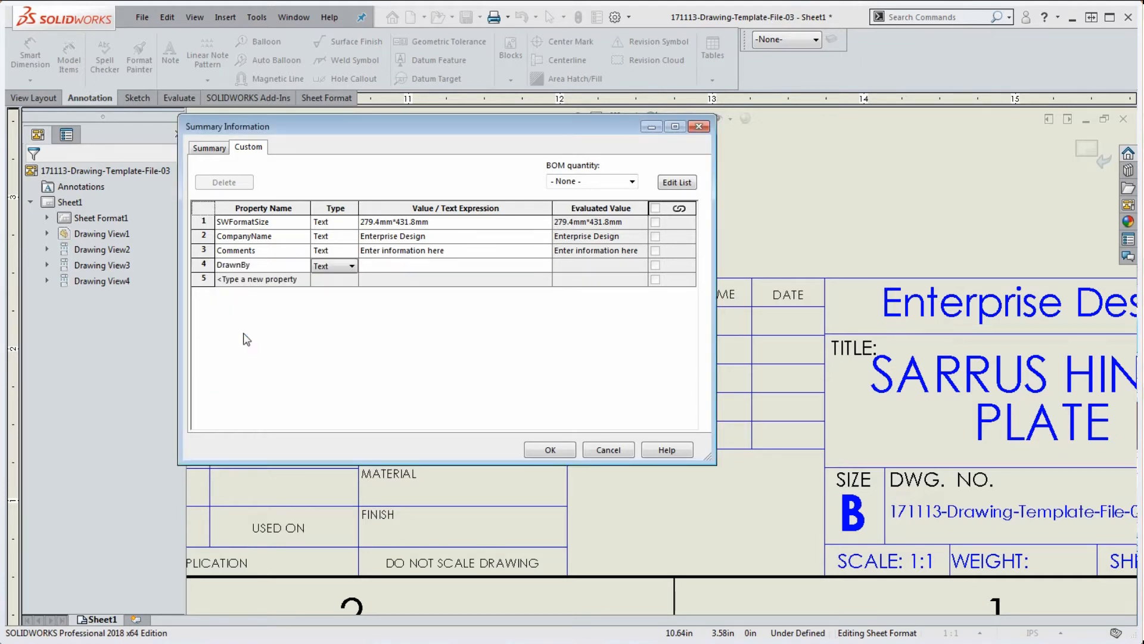
pyautogui.click(396, 265)
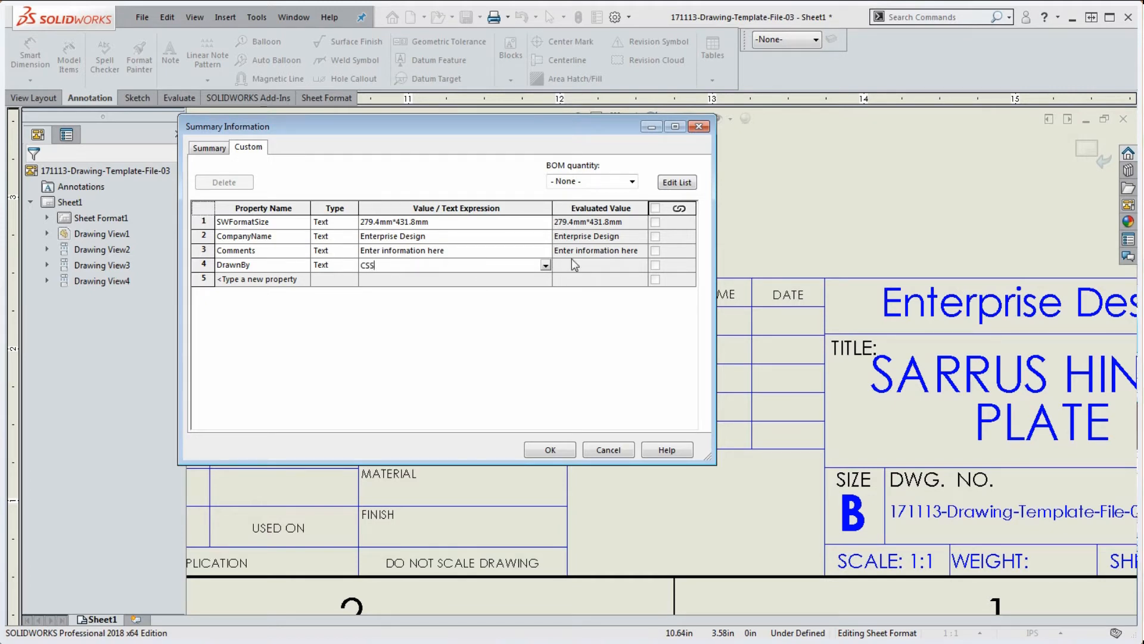
pyautogui.press('Return')
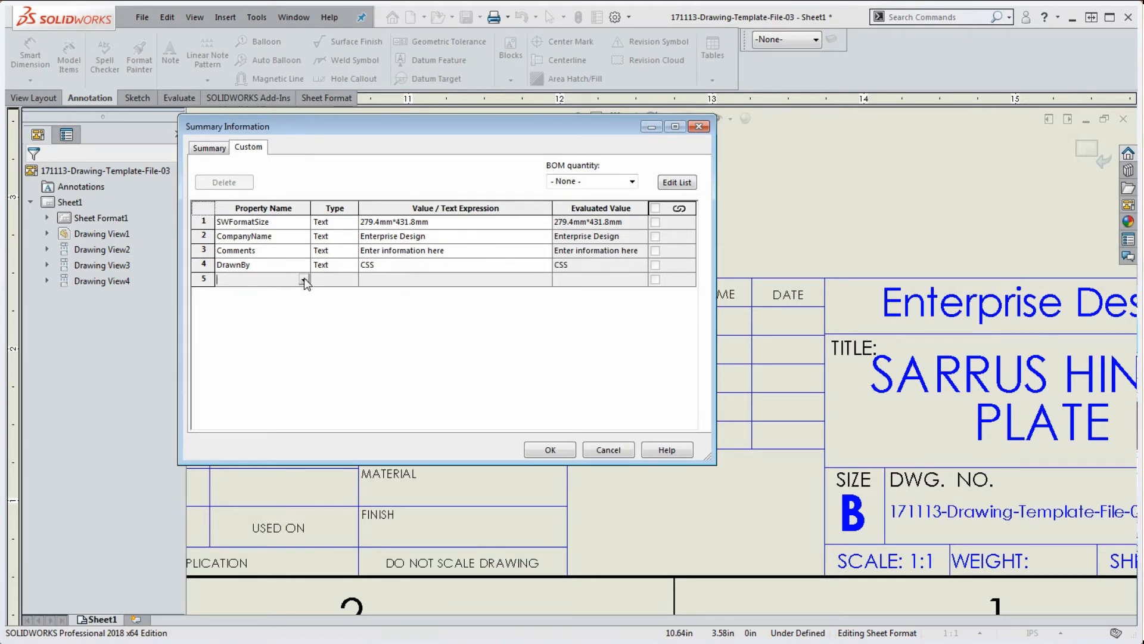
# Add the custom property DrawnDate with the value 11/13/17 and apply the file properties to the drawing.
pyautogui.click(304, 278)
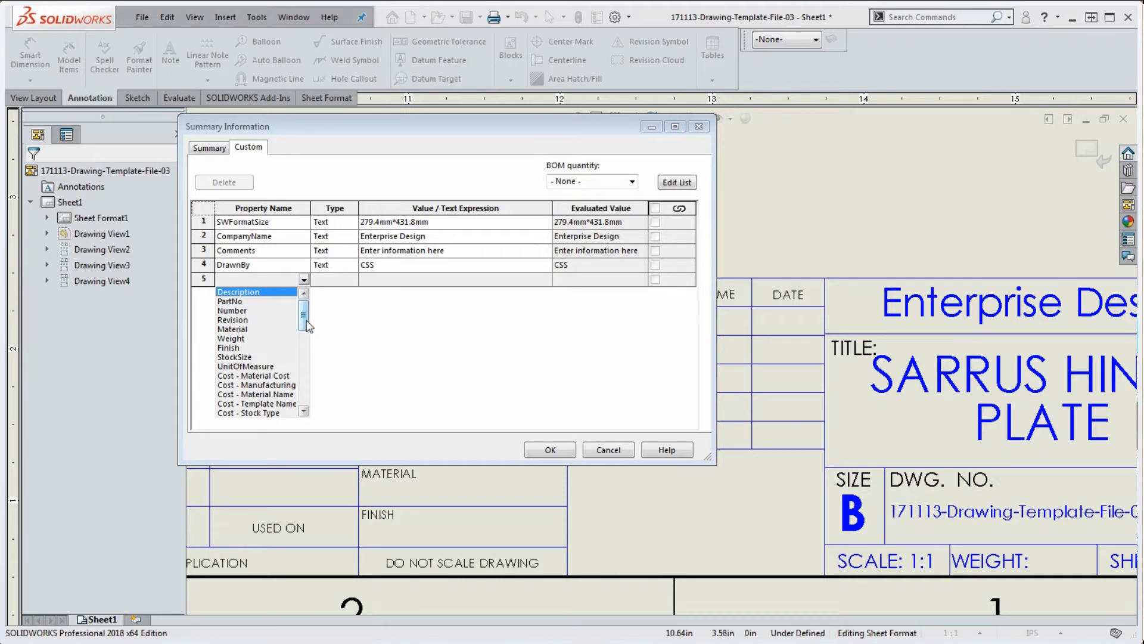
pyautogui.moveTo(307, 325); pyautogui.dragTo(316, 363)
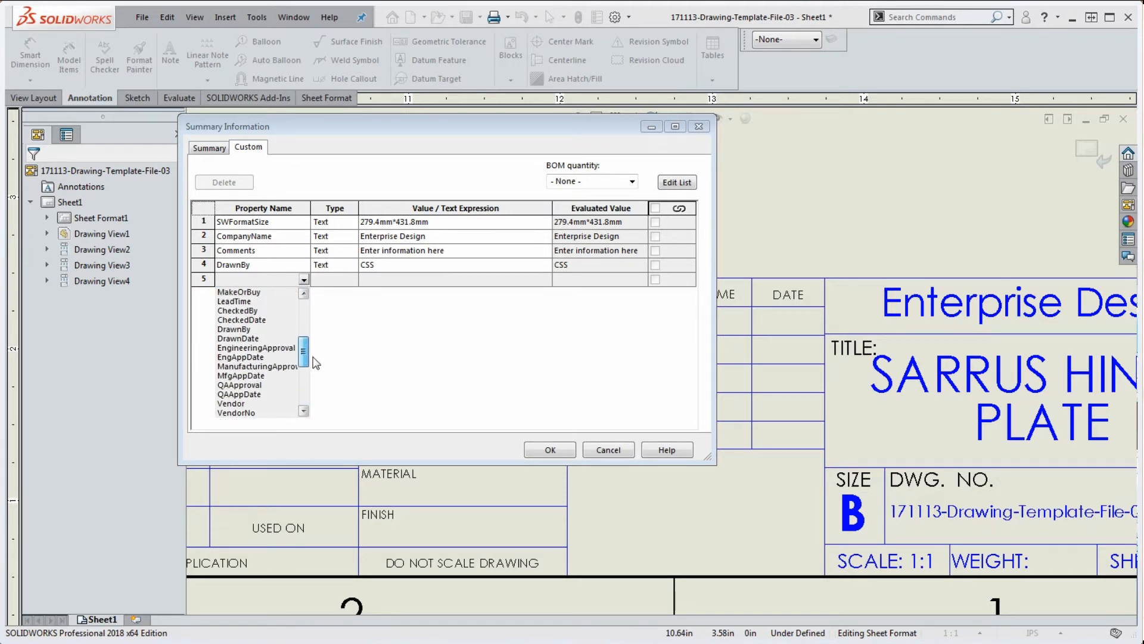
pyautogui.click(239, 338)
pyautogui.click(410, 278)
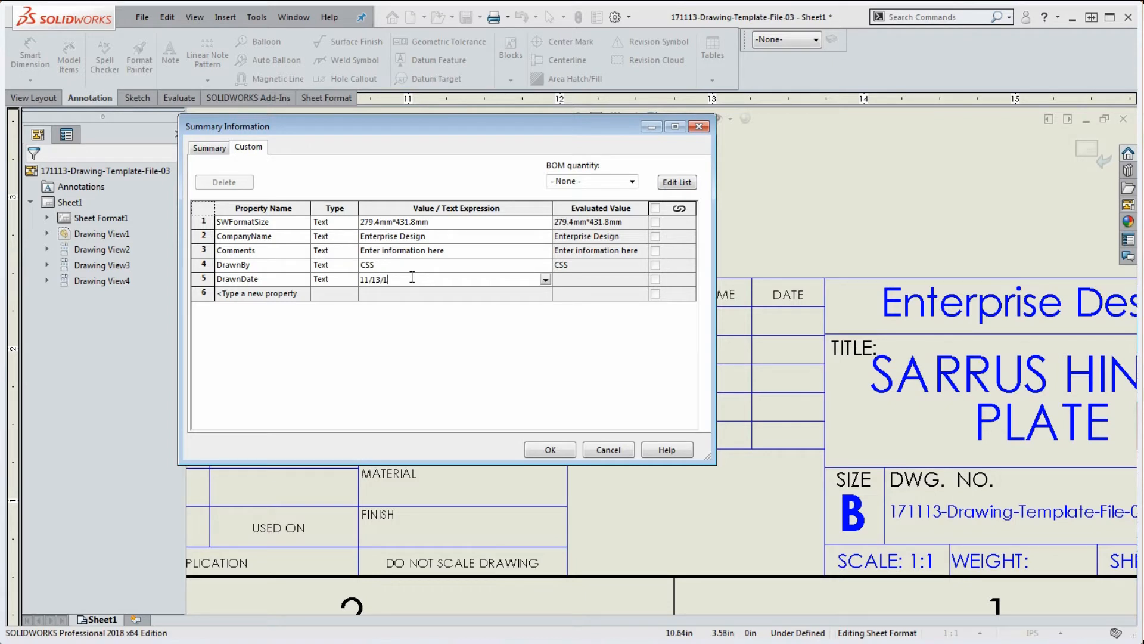
pyautogui.click(584, 278)
pyautogui.moveTo(584, 126); pyautogui.dragTo(452, 59)
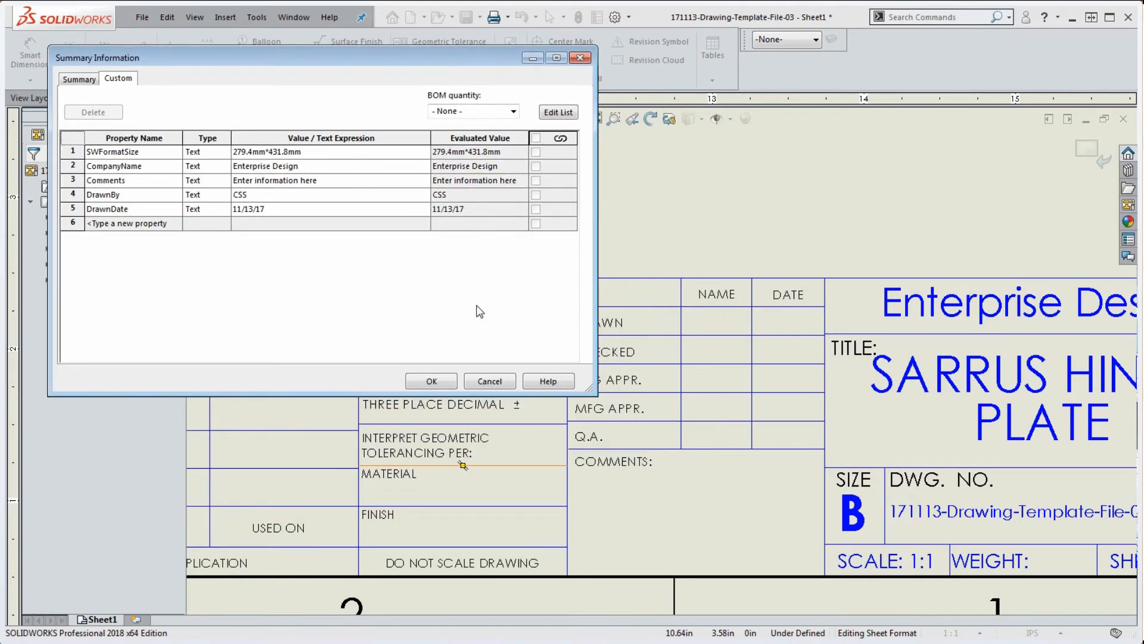
pyautogui.click(432, 382)
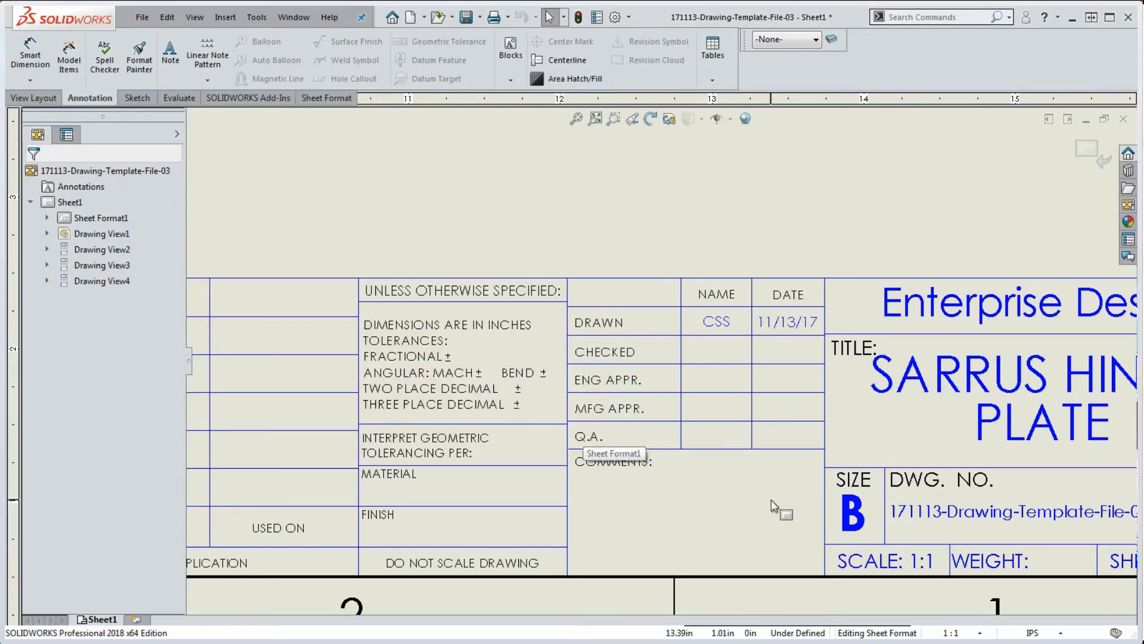
# Examine the title block's cells and the tolerance notes under UNLESS OTHERWISE SPECIFIED.
pyautogui.scroll(3, 792, 253)
pyautogui.scroll(-4, 811, 322)
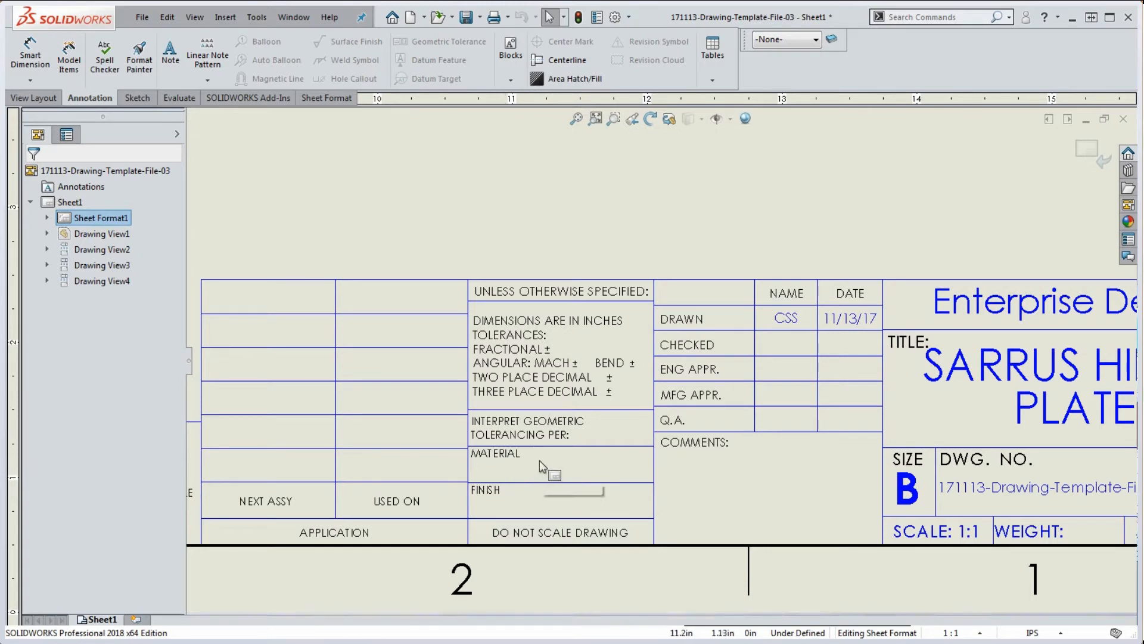
pyautogui.scroll(5, 661, 512)
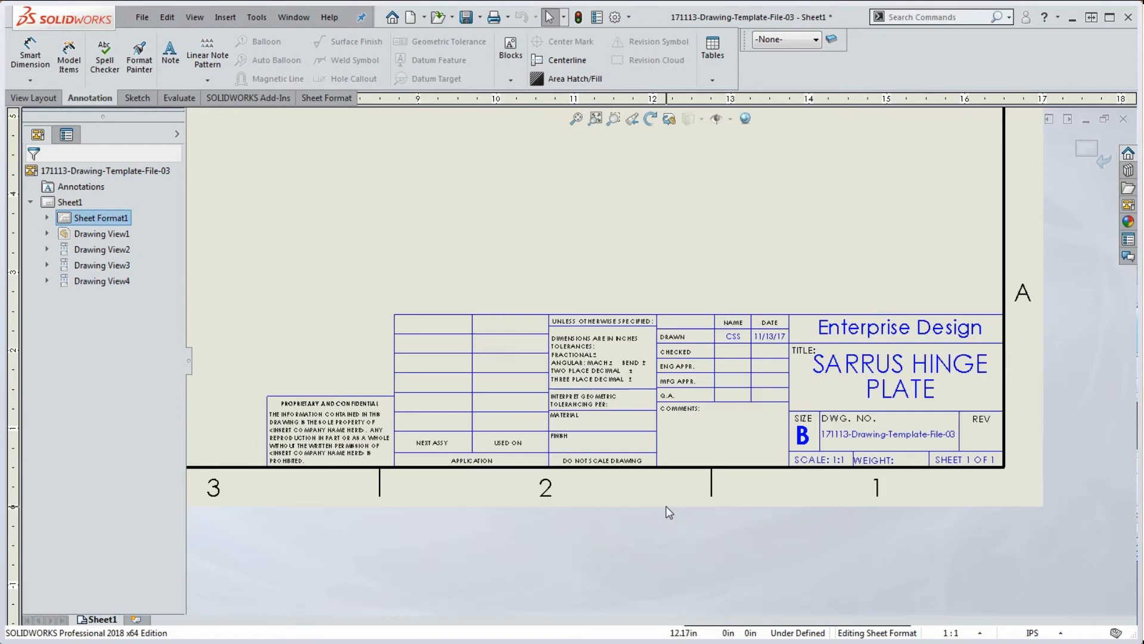
pyautogui.scroll(-3, 447, 367)
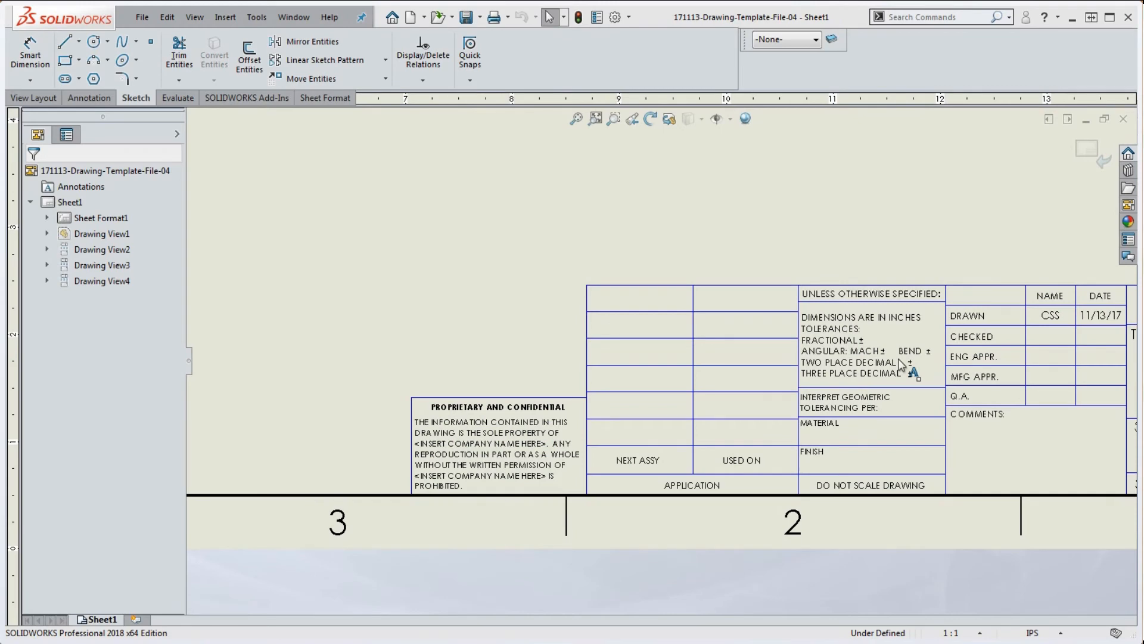
pyautogui.click(842, 241)
pyautogui.scroll(-3, 895, 321)
pyautogui.scroll(-2, 888, 326)
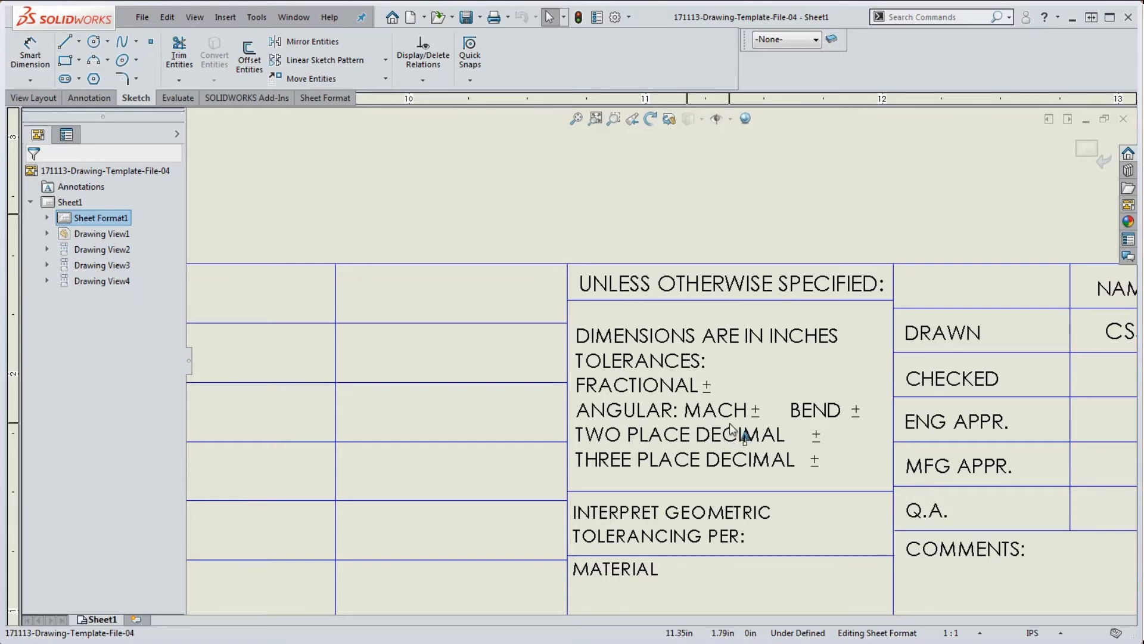
# Select the dimension and tolerance note under UNLESS OTHERWISE SPECIFIED in the title block.
pyautogui.scroll(5, 719, 438)
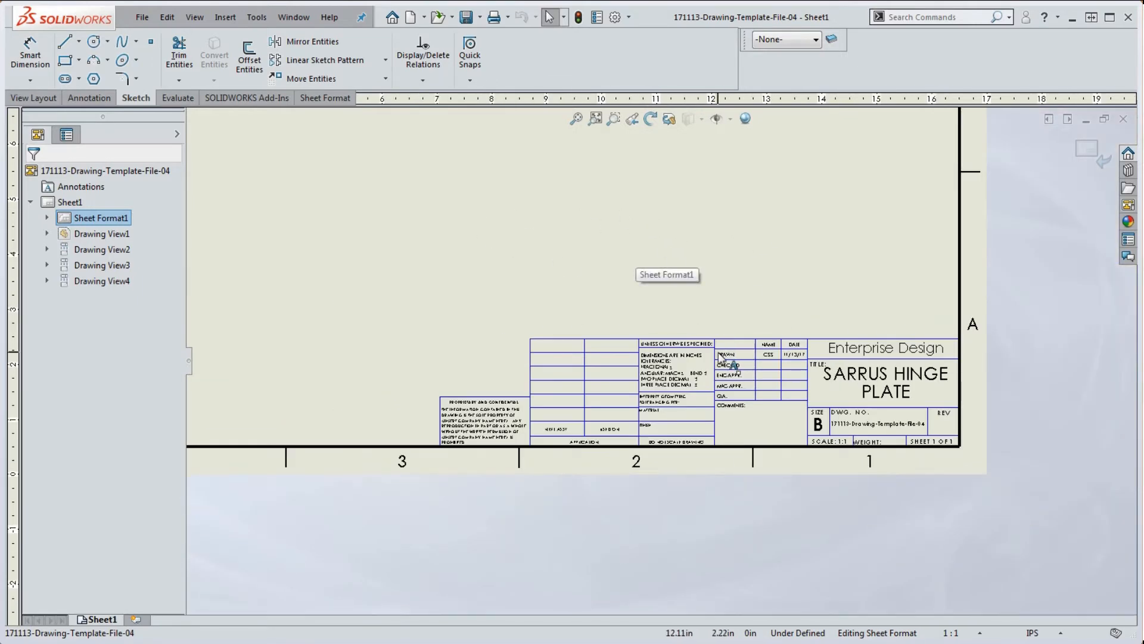
pyautogui.scroll(-5, 693, 361)
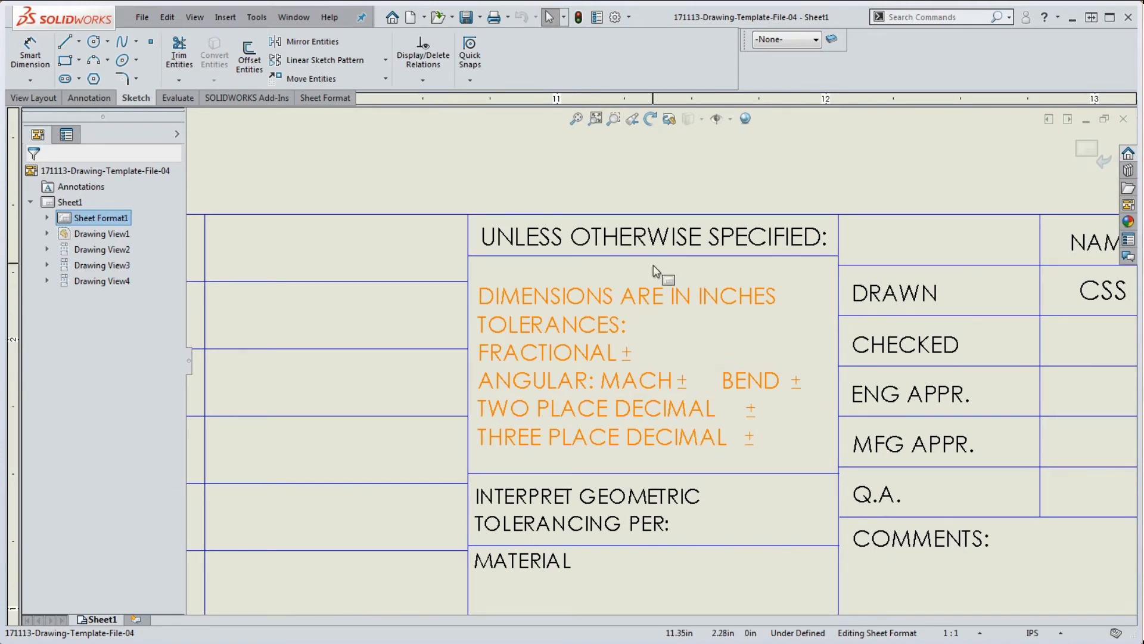
pyautogui.click(668, 328)
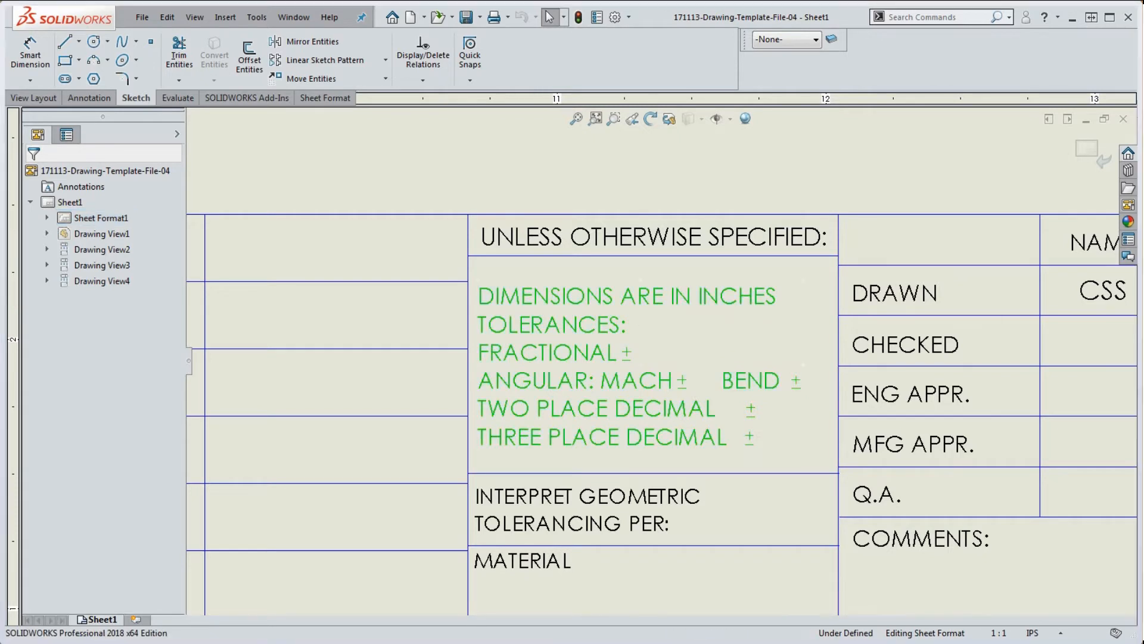
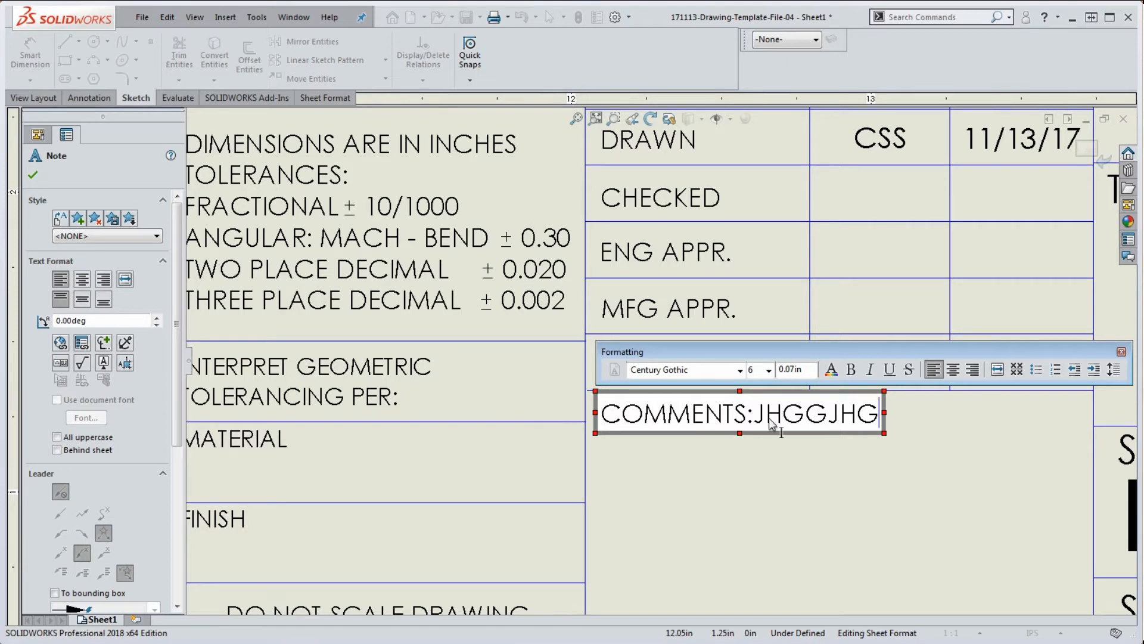
# Undo the trial text JHGGJHG added to the COMMENTS label and leave the note's text editing.
pyautogui.hotkey('ctrl', 'z')
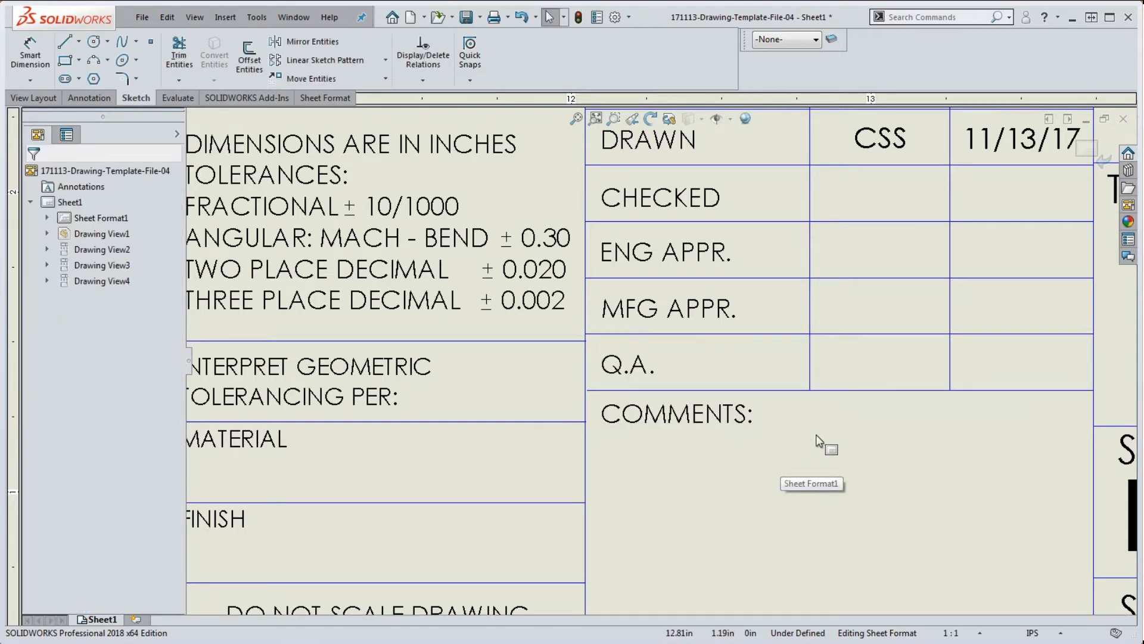
pyautogui.click(780, 479)
# Place a new note reading LFDKFH below the COMMENTS label in the title block.
pyautogui.scroll(5, 782, 459)
pyautogui.scroll(-2, 787, 459)
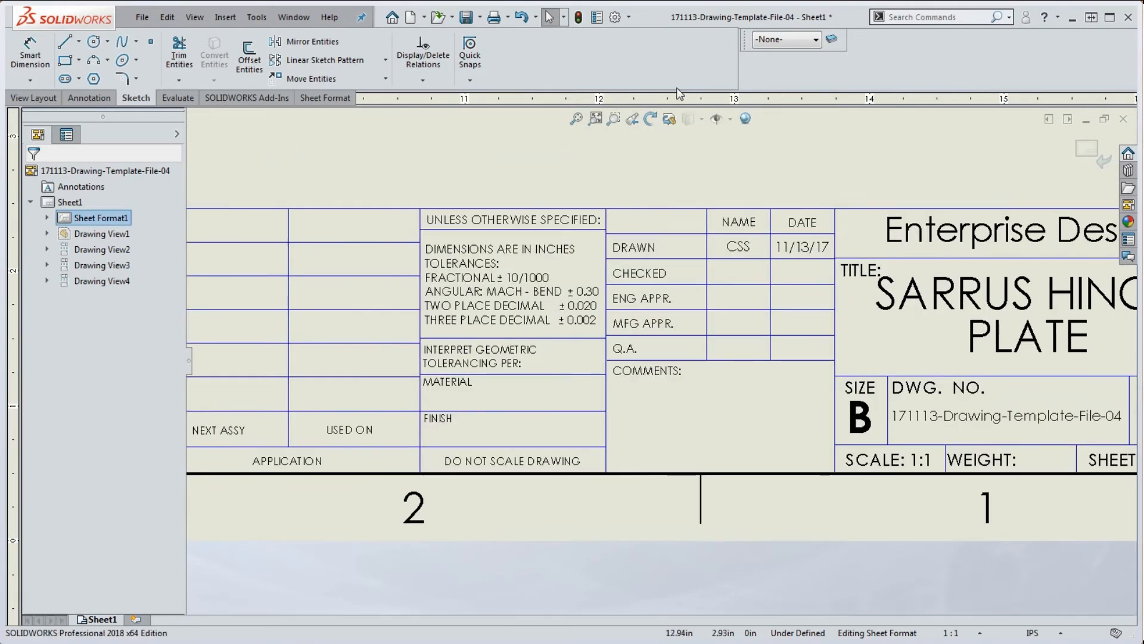
pyautogui.click(92, 98)
pyautogui.click(165, 74)
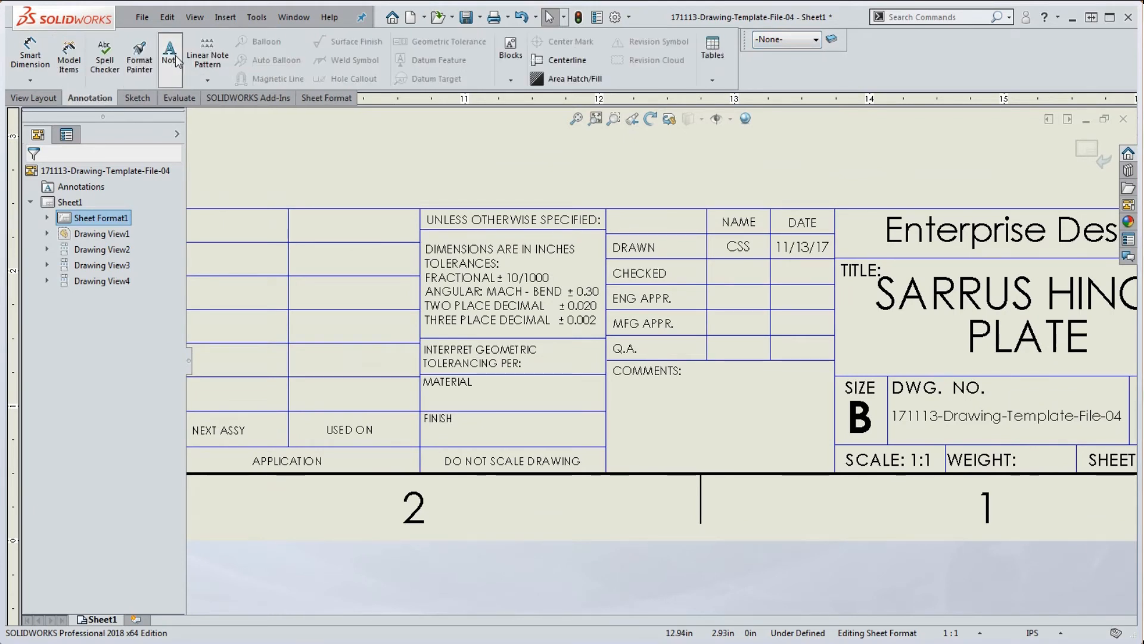
pyautogui.click(658, 397)
pyautogui.write('XXXXXXX')
pyautogui.click(702, 393)
pyautogui.write('LFDKFH')
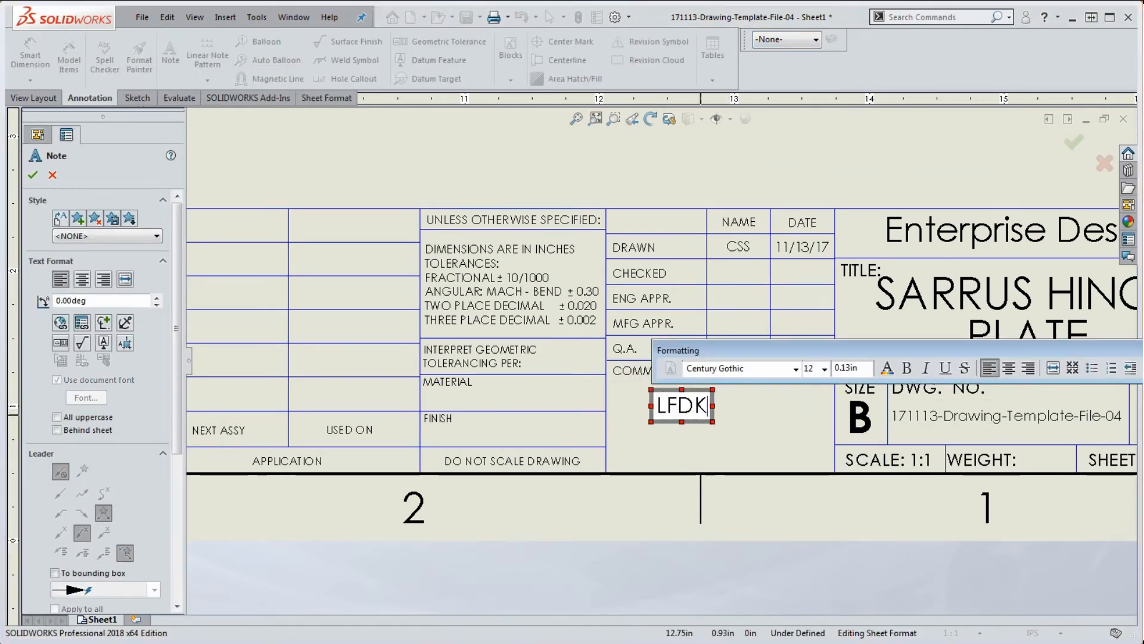
pyautogui.click(708, 557)
pyautogui.press('Escape')
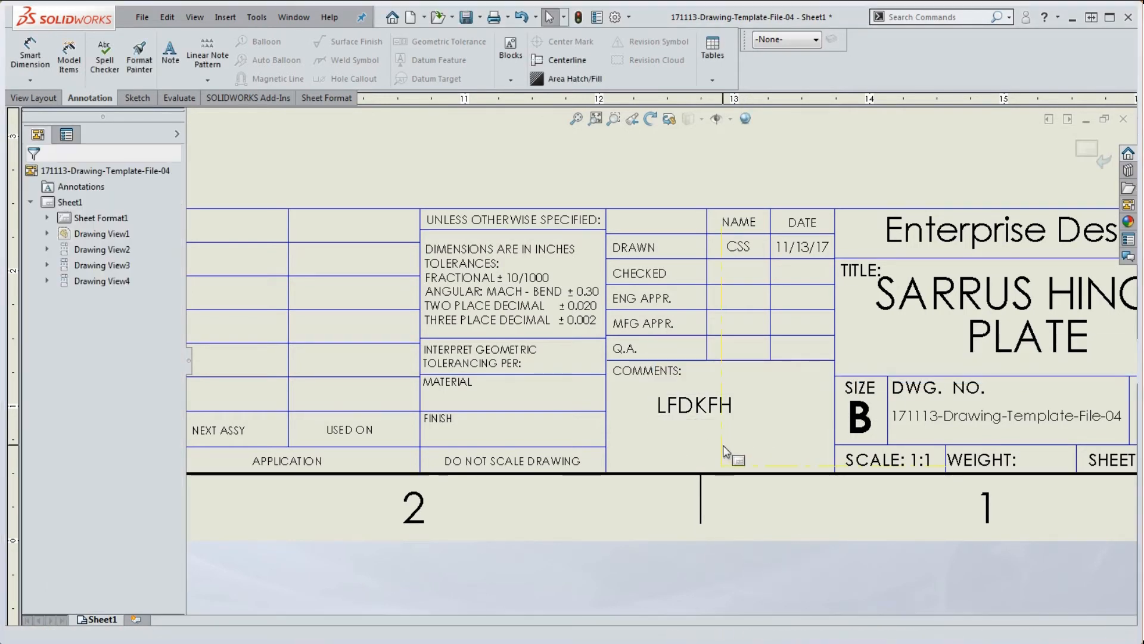
# Copy the COMMENTS label's formatting onto the LFDKFH note with Format Painter and check the note's text formatting.
pyautogui.scroll(-3, 703, 420)
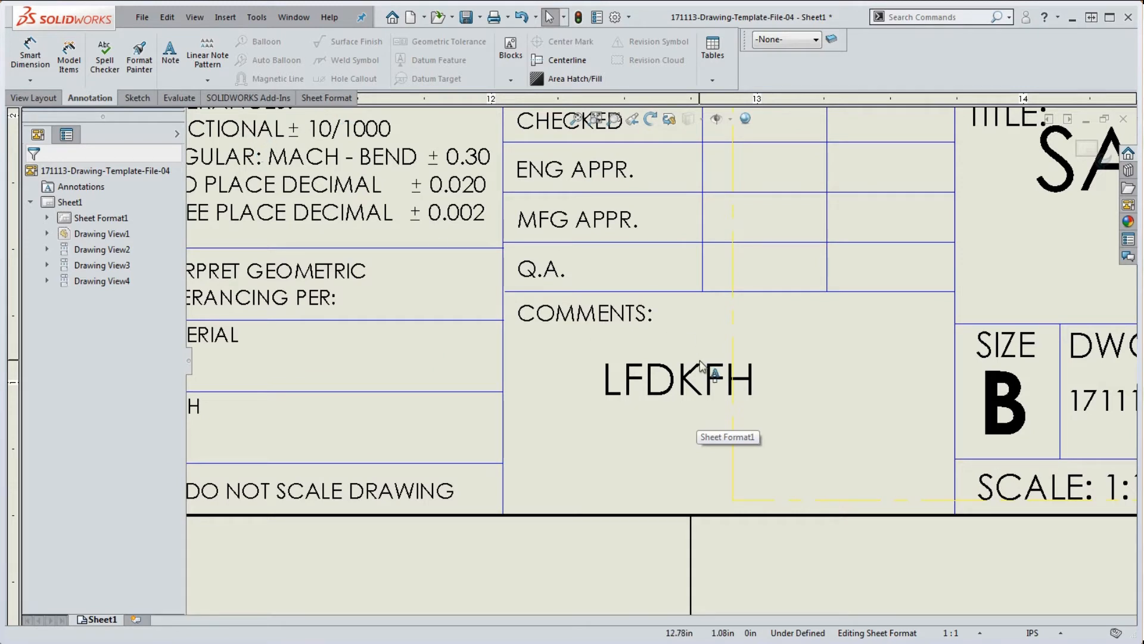
pyautogui.click(140, 58)
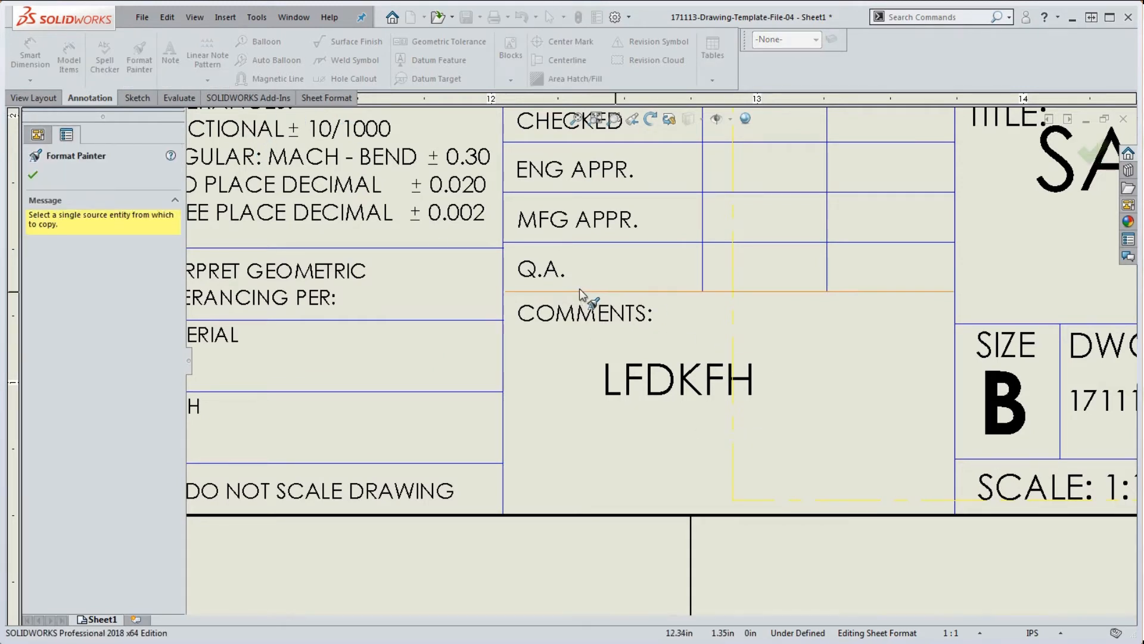
pyautogui.click(593, 317)
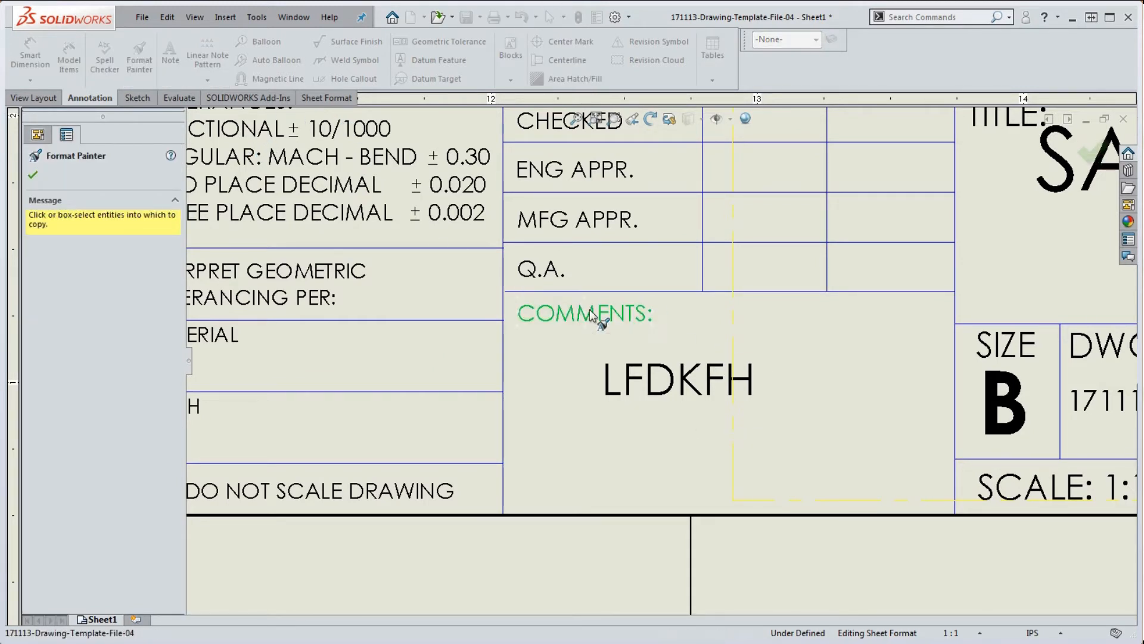
pyautogui.click(673, 382)
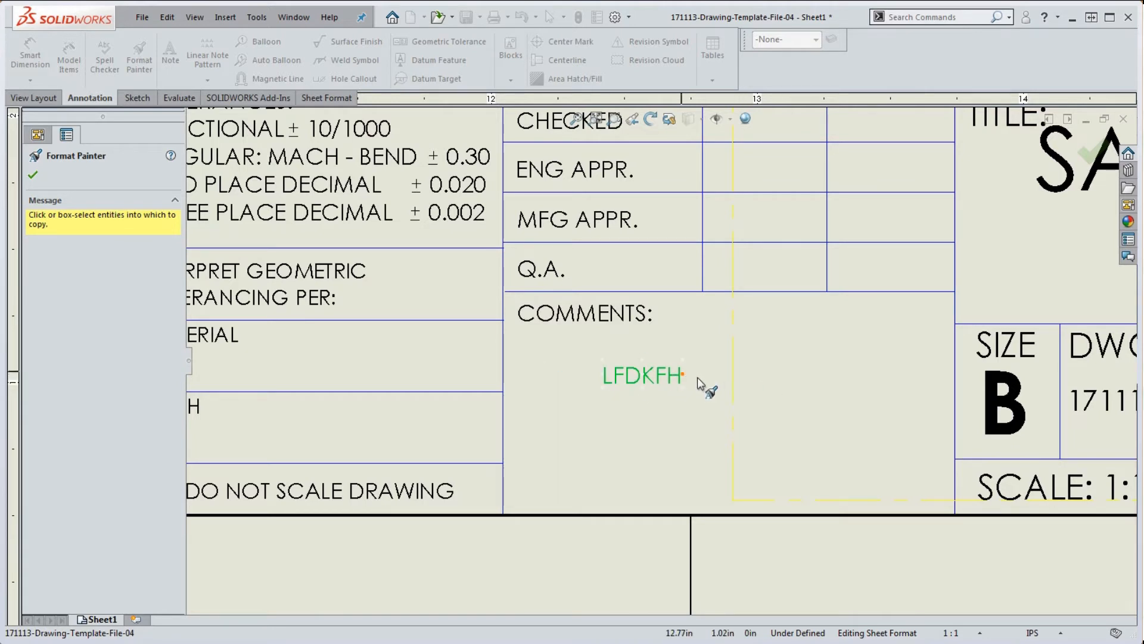
pyautogui.press('Escape')
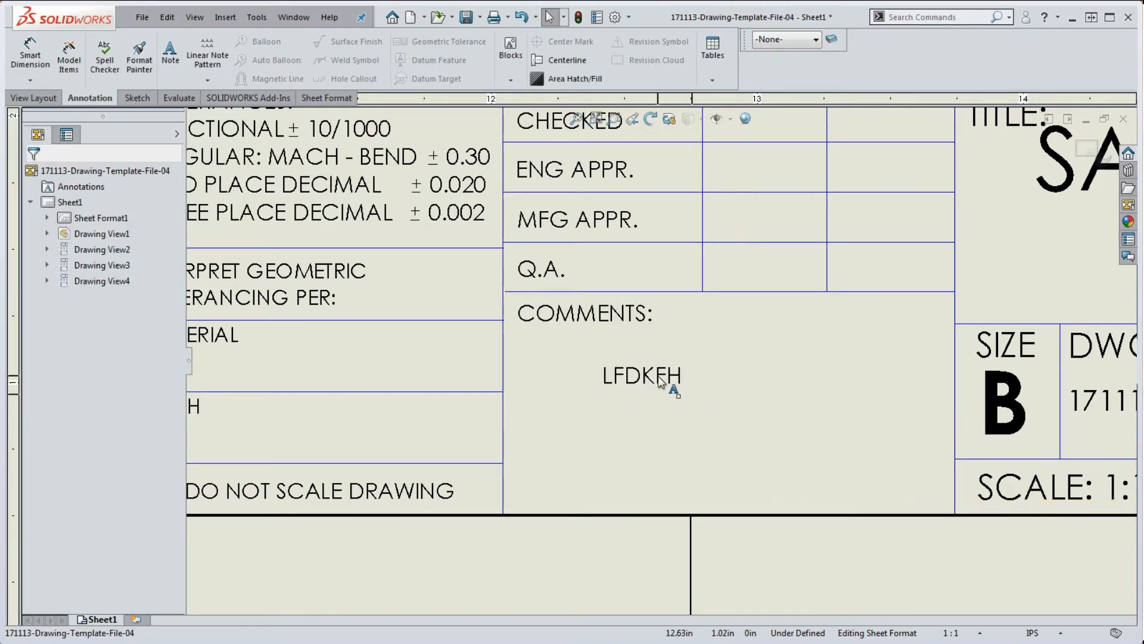
pyautogui.doubleClick(660, 381)
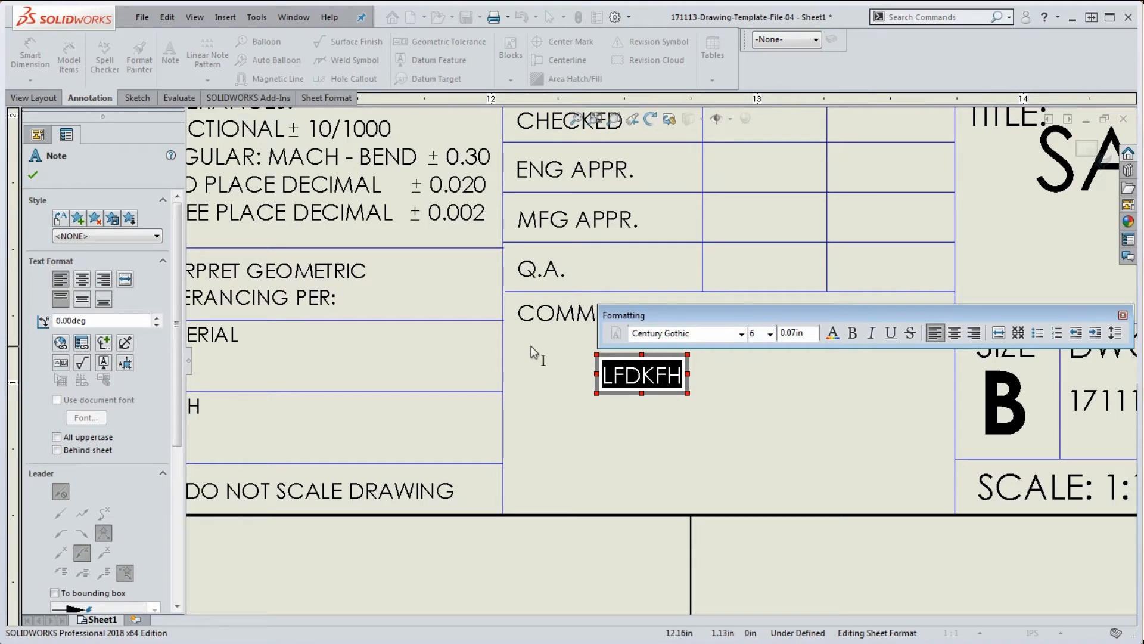
pyautogui.click(542, 325)
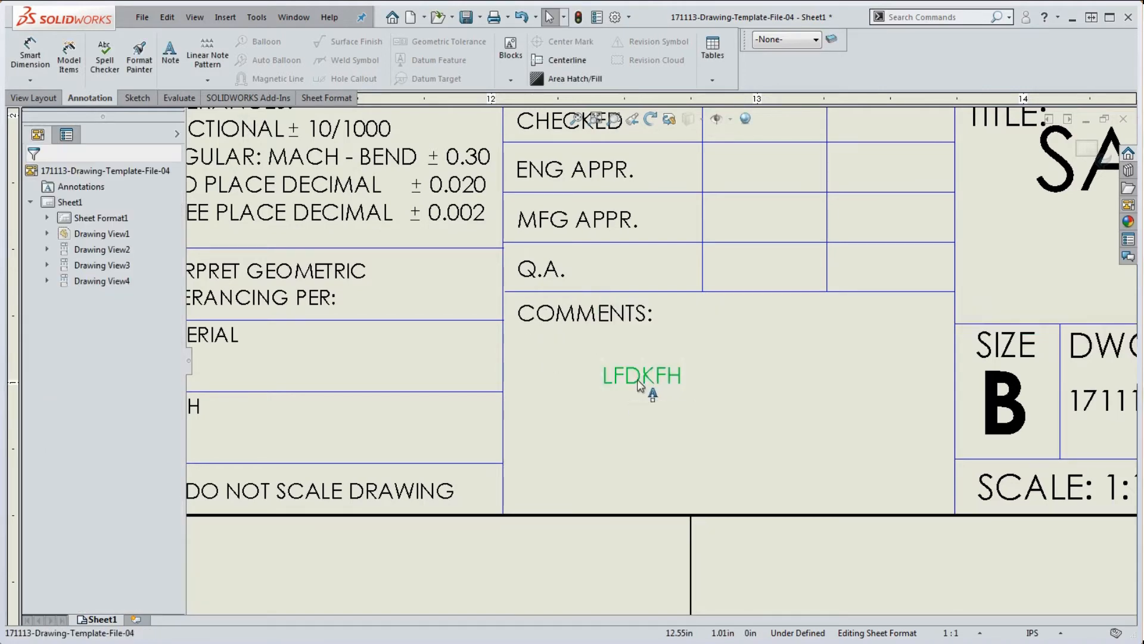
# Delete the stray LFDKFH note under COMMENTS in the title block.
pyautogui.click(642, 378)
pyautogui.press('Delete')
pyautogui.scroll(2, 639, 384)
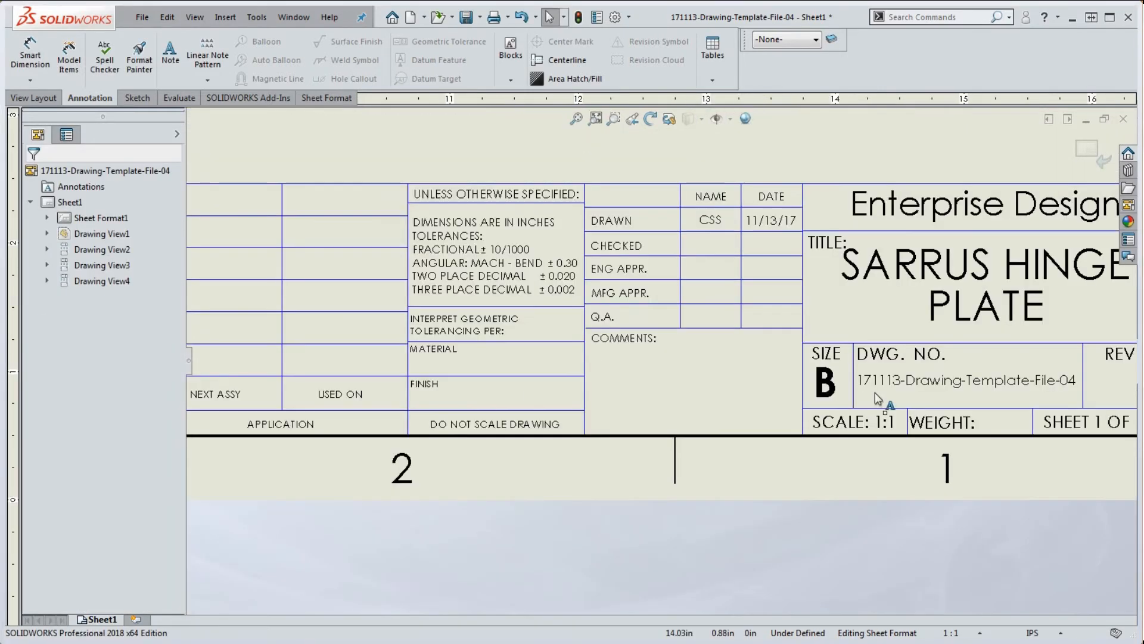
pyautogui.scroll(-2, 358, 325)
pyautogui.scroll(2, 799, 388)
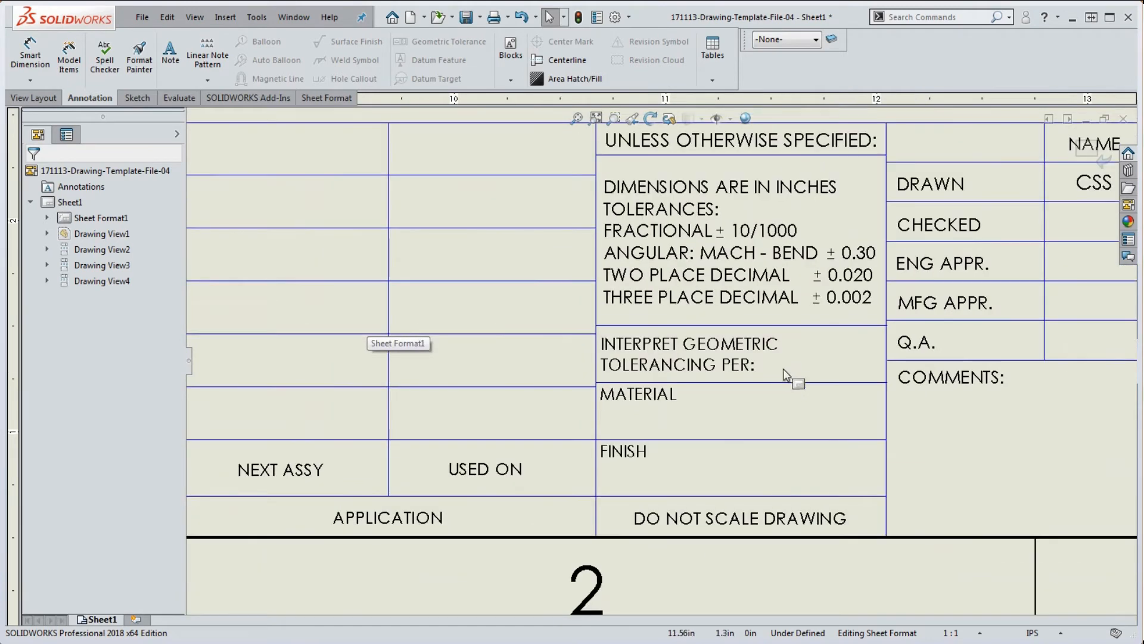
# Append ASME Y14.5 to the INTERPRET GEOMETRIC TOLERANCING PER note in the title block.
pyautogui.scroll(-3, 785, 378)
pyautogui.doubleClick(720, 353)
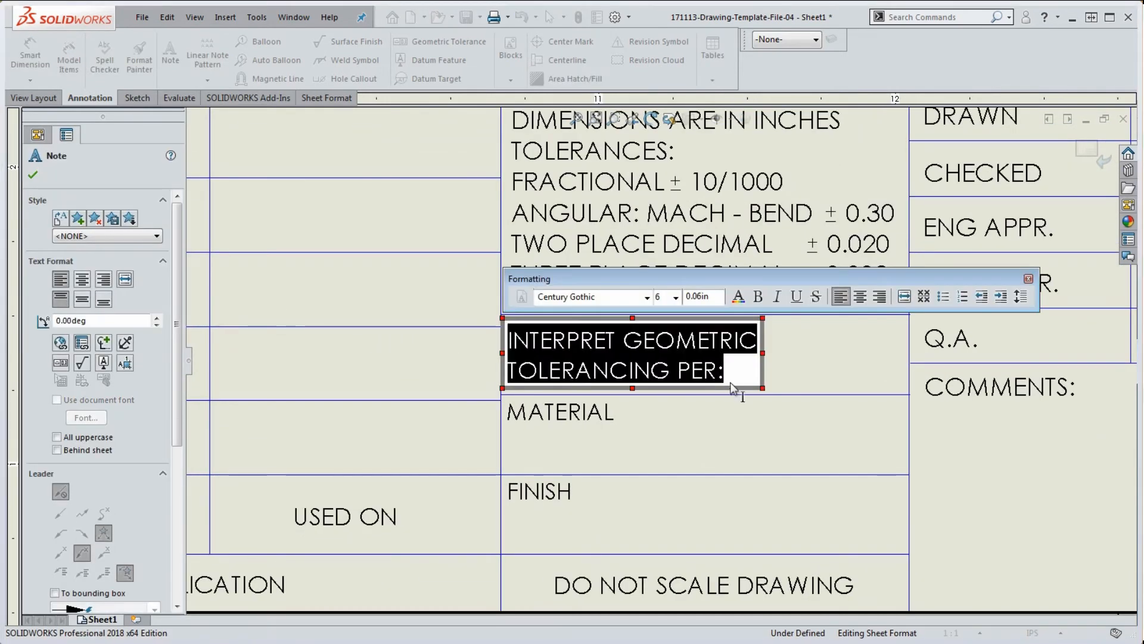
pyautogui.click(726, 373)
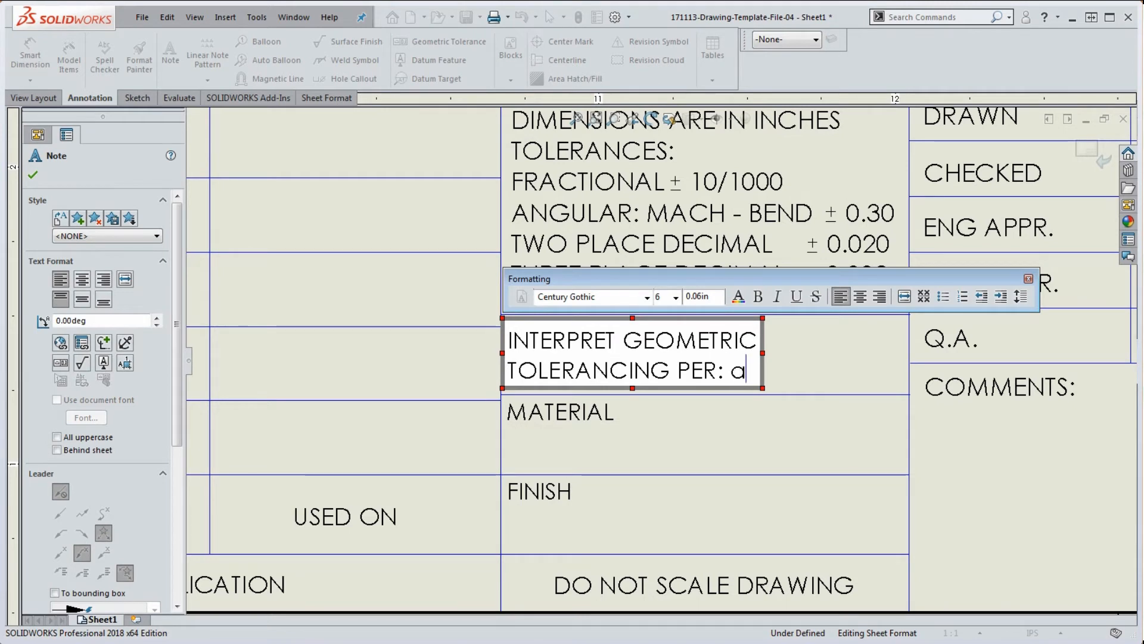
pyautogui.write('asme')
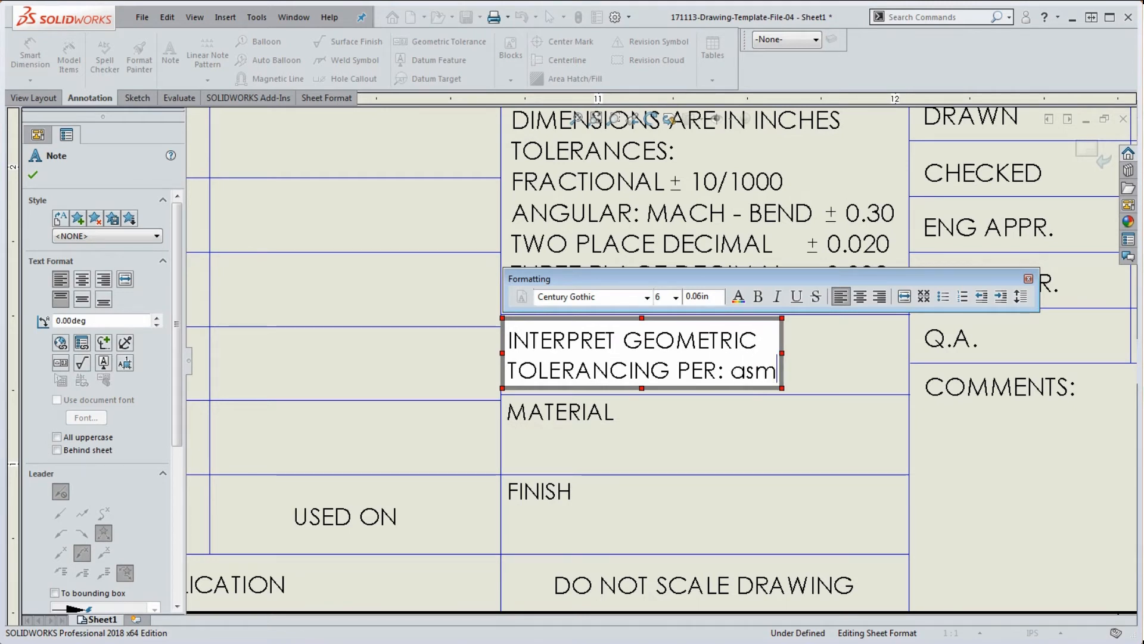
pyautogui.press('BackSpace')
pyautogui.press('BackSpace')
pyautogui.press('BackSpace')
pyautogui.press('BackSpace')
pyautogui.write('ASME')
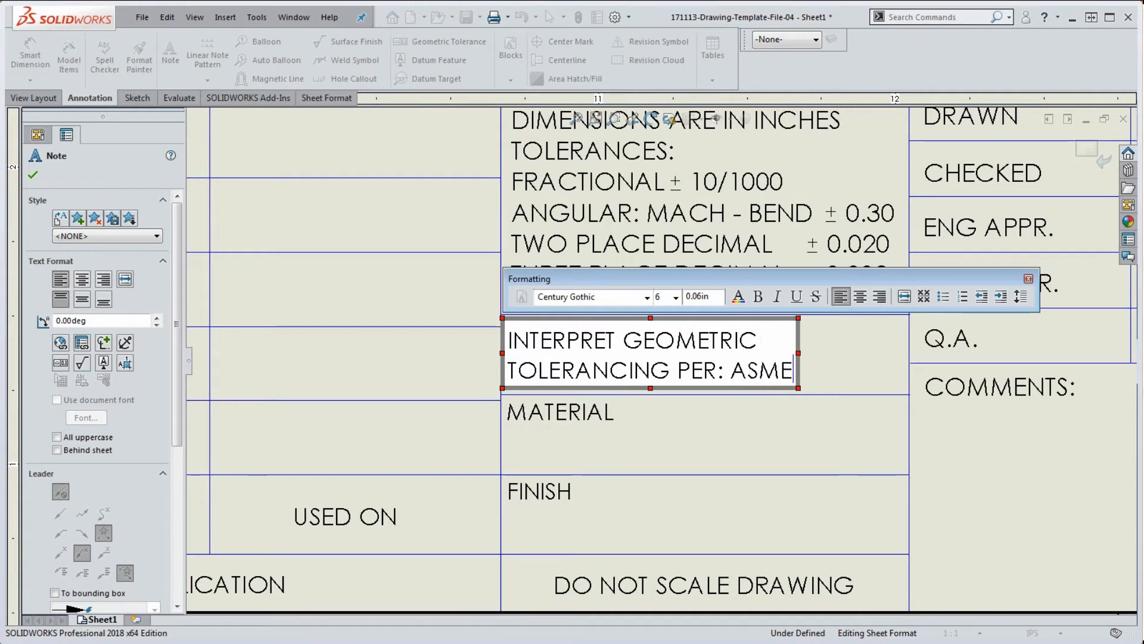
pyautogui.write(' y14.5')
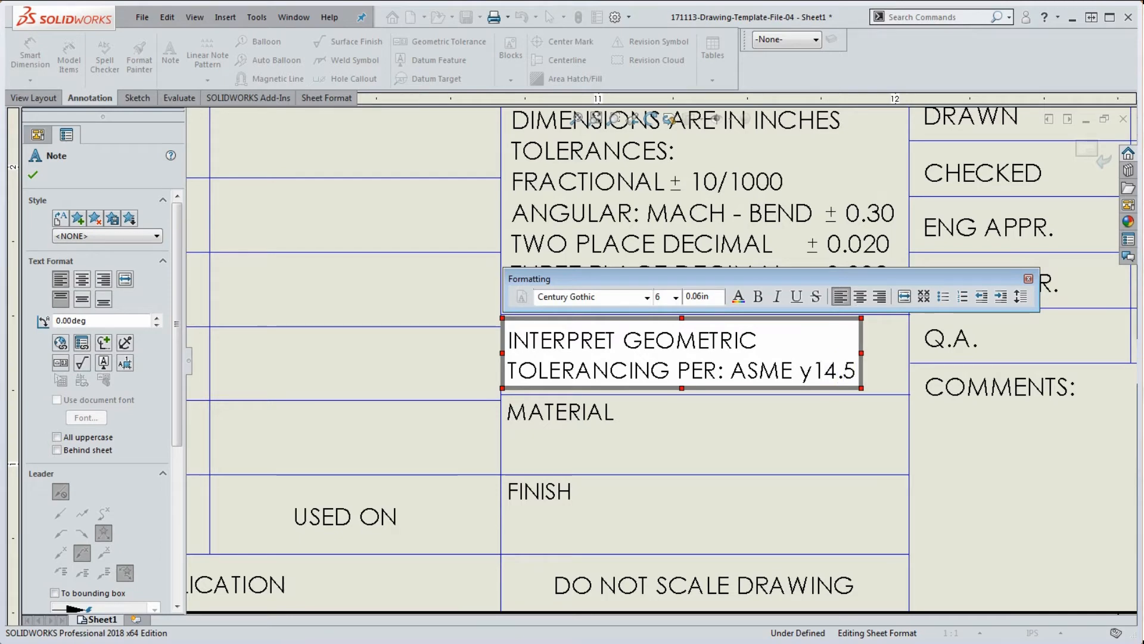
pyautogui.click(818, 369)
pyautogui.press('BackSpace')
pyautogui.write('Y')
pyautogui.click(835, 441)
# Examine the title block's material, finish and application fields and the lines of the NEXT ASSY / USED ON table.
pyautogui.scroll(3, 775, 450)
pyautogui.scroll(-5, 715, 456)
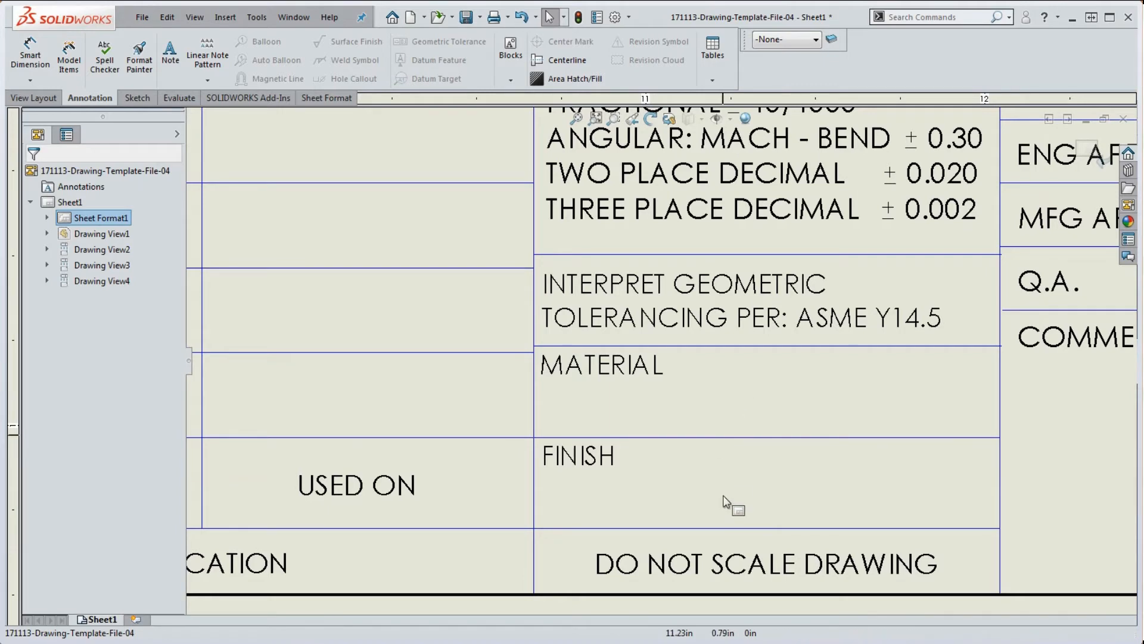
pyautogui.scroll(2, 746, 402)
pyautogui.scroll(-4, 730, 453)
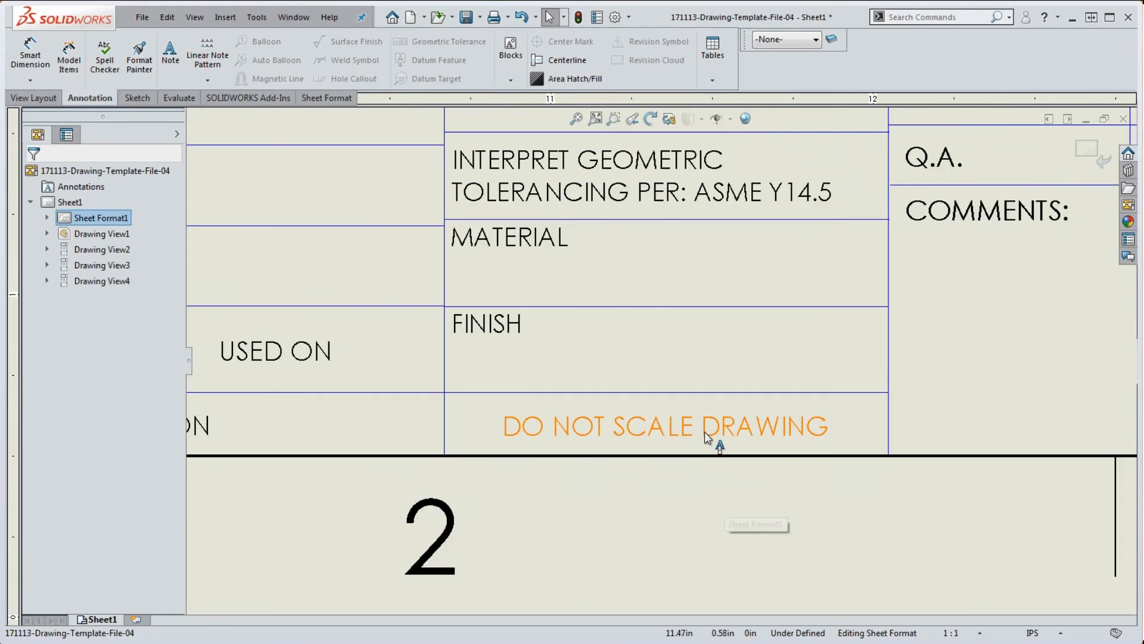
pyautogui.scroll(4, 793, 408)
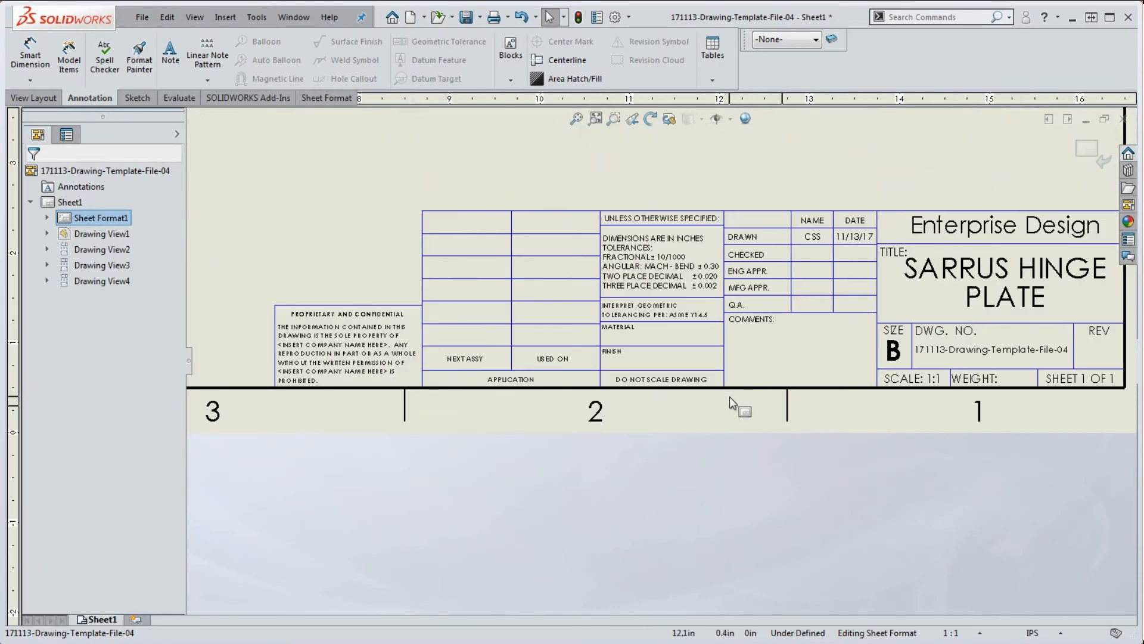
pyautogui.scroll(-5, 571, 337)
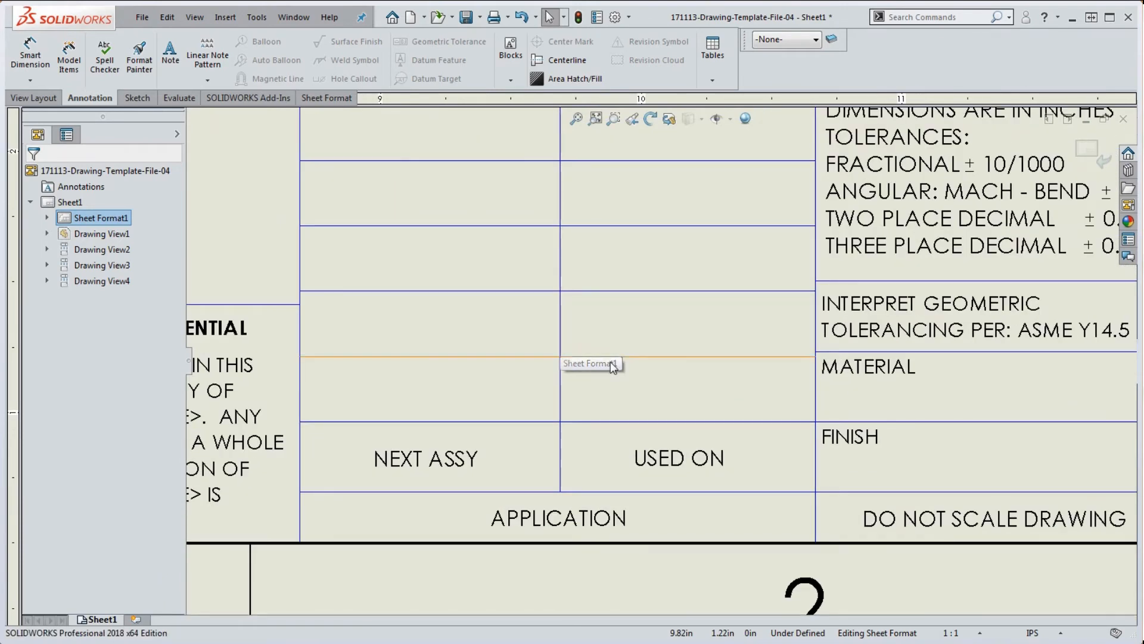
pyautogui.scroll(2, 620, 387)
pyautogui.moveTo(685, 380); pyautogui.dragTo(498, 160)
pyautogui.moveTo(923, 388); pyautogui.dragTo(765, 259)
pyautogui.moveTo(934, 432); pyautogui.dragTo(817, 343)
pyautogui.click(874, 429)
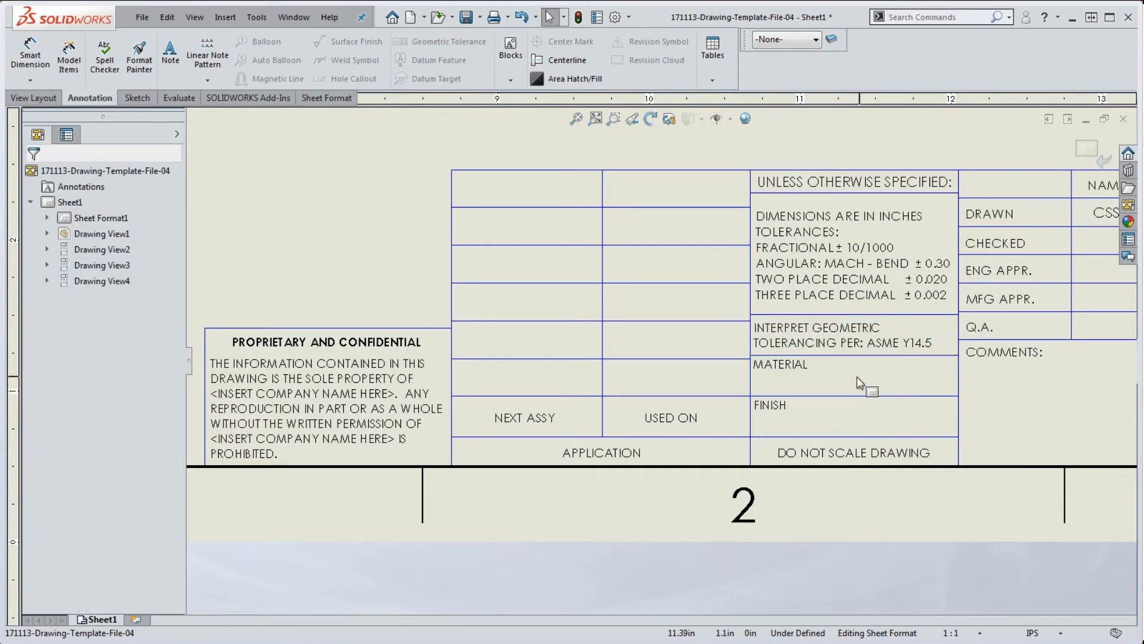
pyautogui.moveTo(695, 376); pyautogui.dragTo(527, 148)
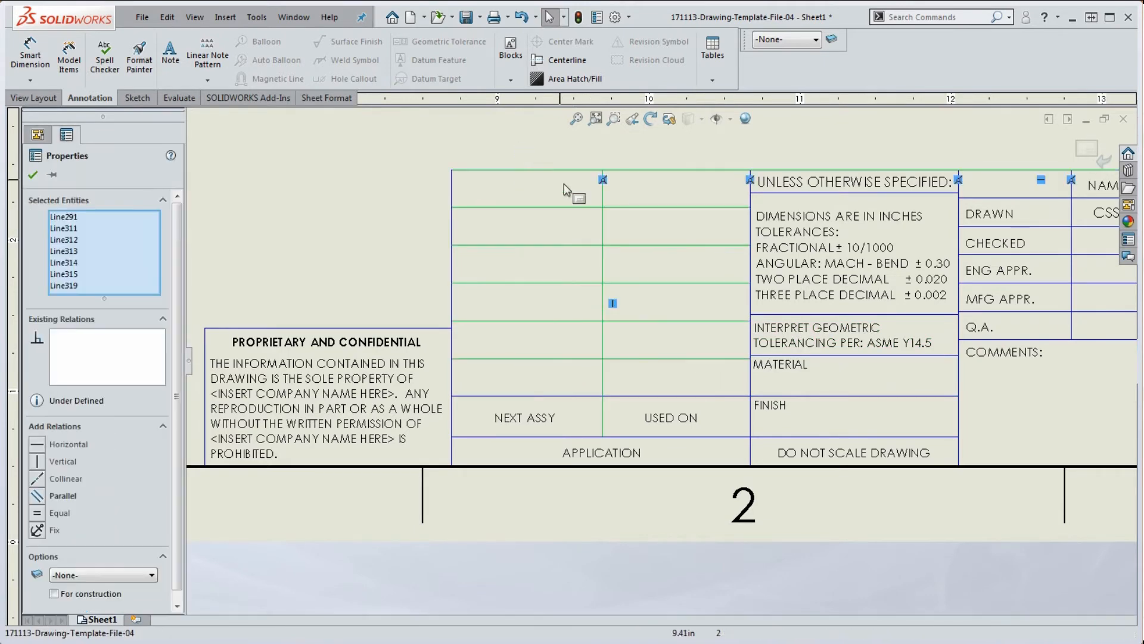
pyautogui.click(621, 345)
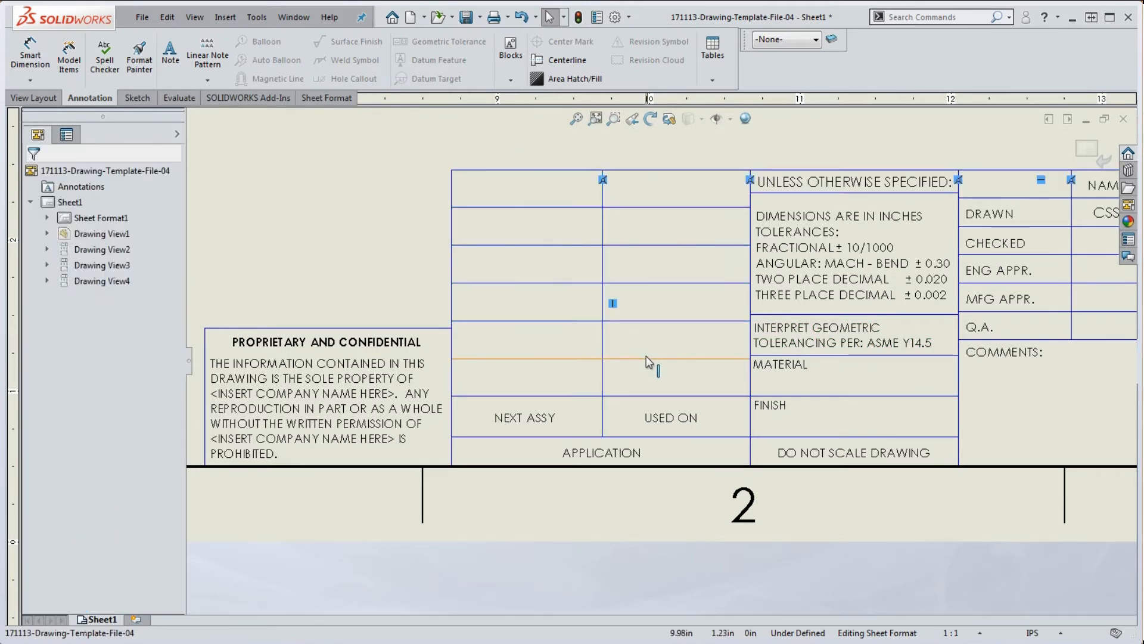
pyautogui.scroll(3, 625, 349)
pyautogui.scroll(-2, 641, 299)
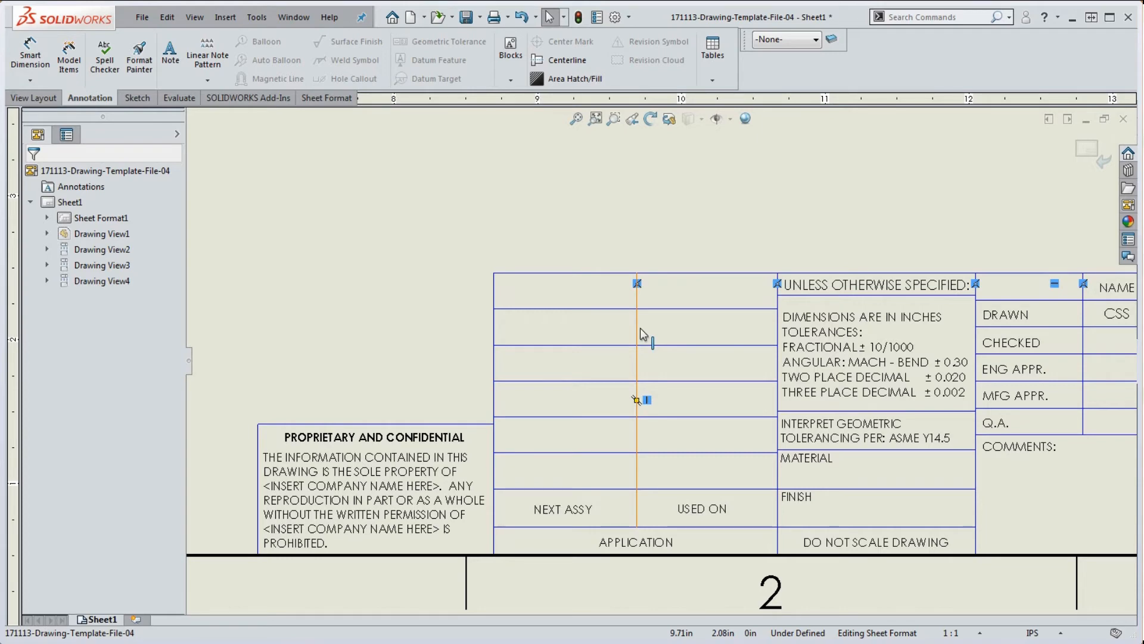
pyautogui.click(381, 338)
# Replace the first company name placeholder in the proprietary and confidential note with ENTERPRISE DESIGN.
pyautogui.scroll(2, 432, 342)
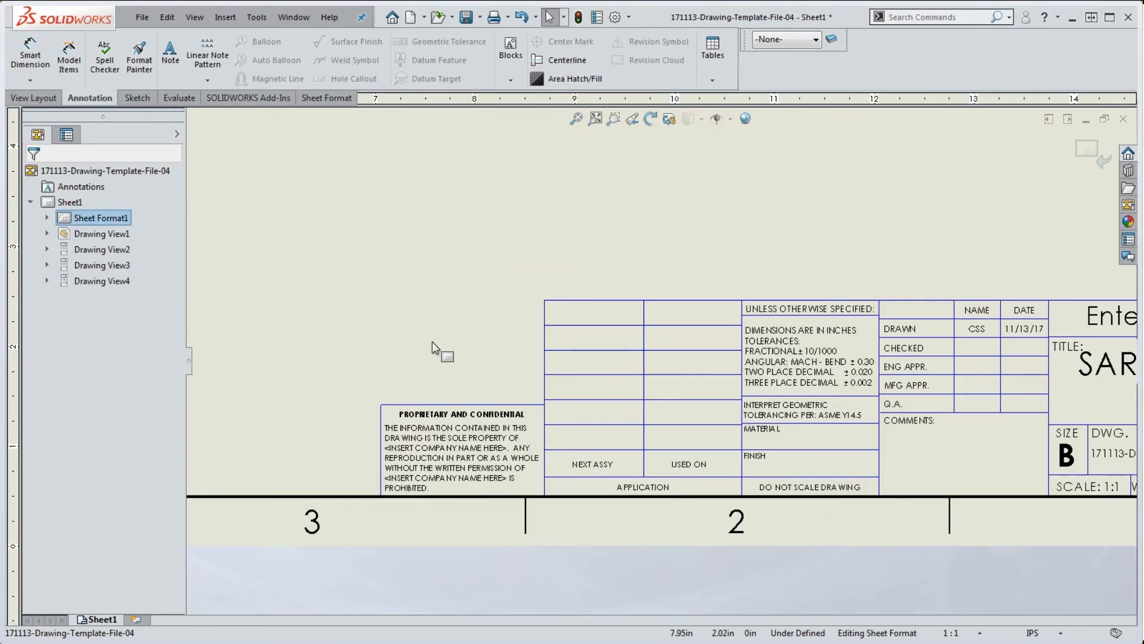
pyautogui.scroll(2, 493, 417)
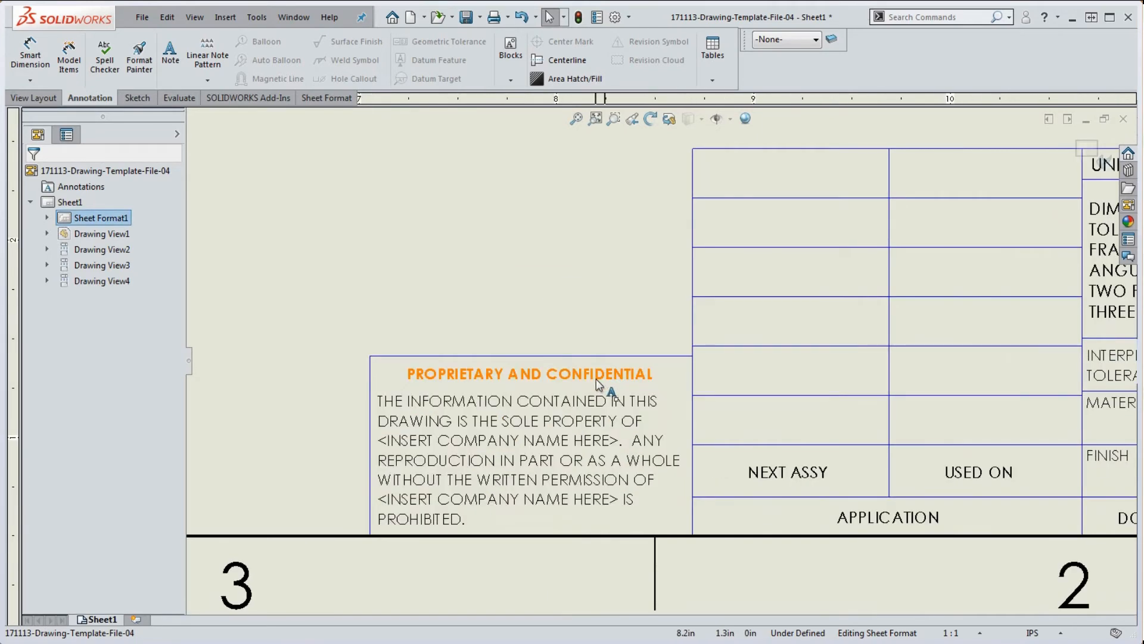
pyautogui.doubleClick(572, 419)
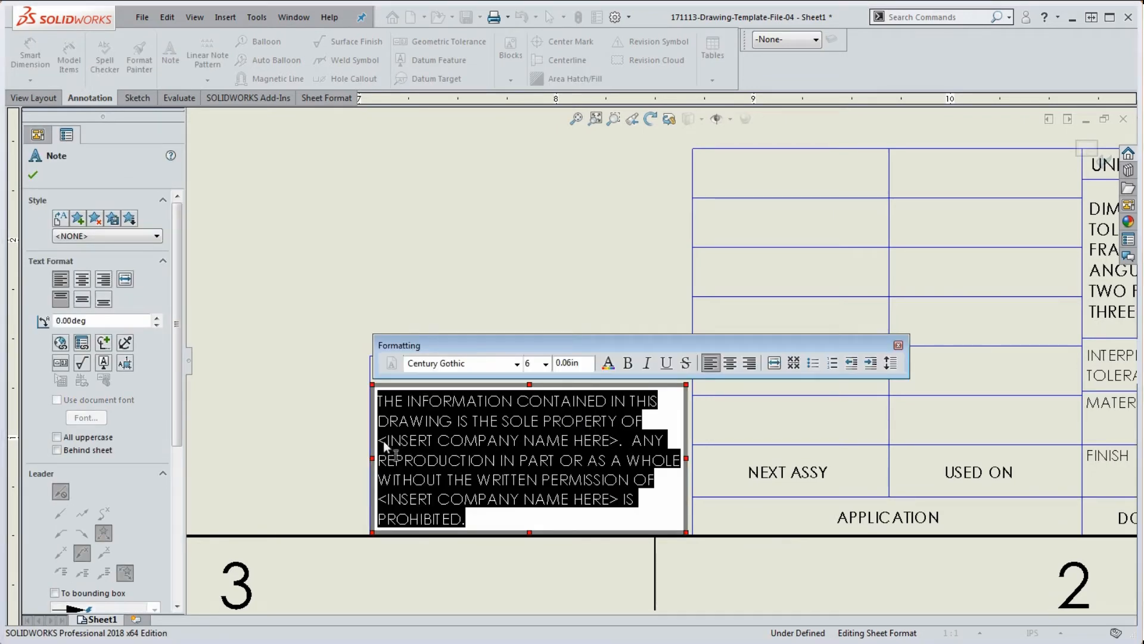
pyautogui.click(618, 441)
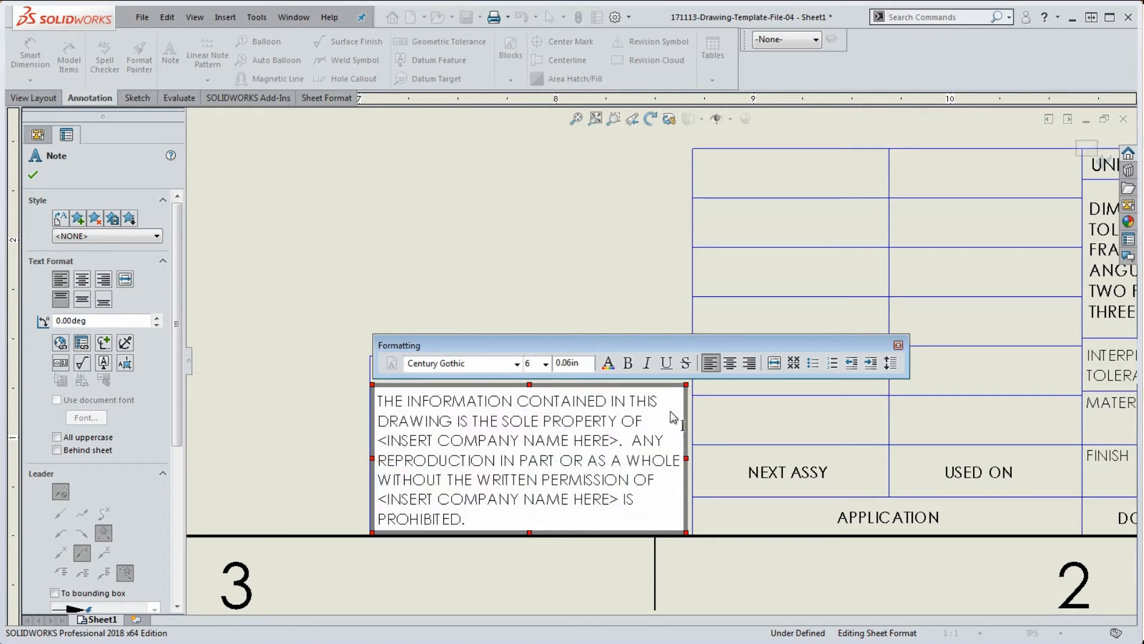
pyautogui.press('BackSpace')
pyautogui.press('BackSpace')
pyautogui.press('BackSpace')
pyautogui.press('BackSpace')
pyautogui.press('BackSpace')
pyautogui.press('BackSpace')
pyautogui.press('BackSpace')
pyautogui.press('BackSpace')
pyautogui.press('BackSpace')
pyautogui.press('BackSpace')
pyautogui.press('BackSpace')
pyautogui.press('BackSpace')
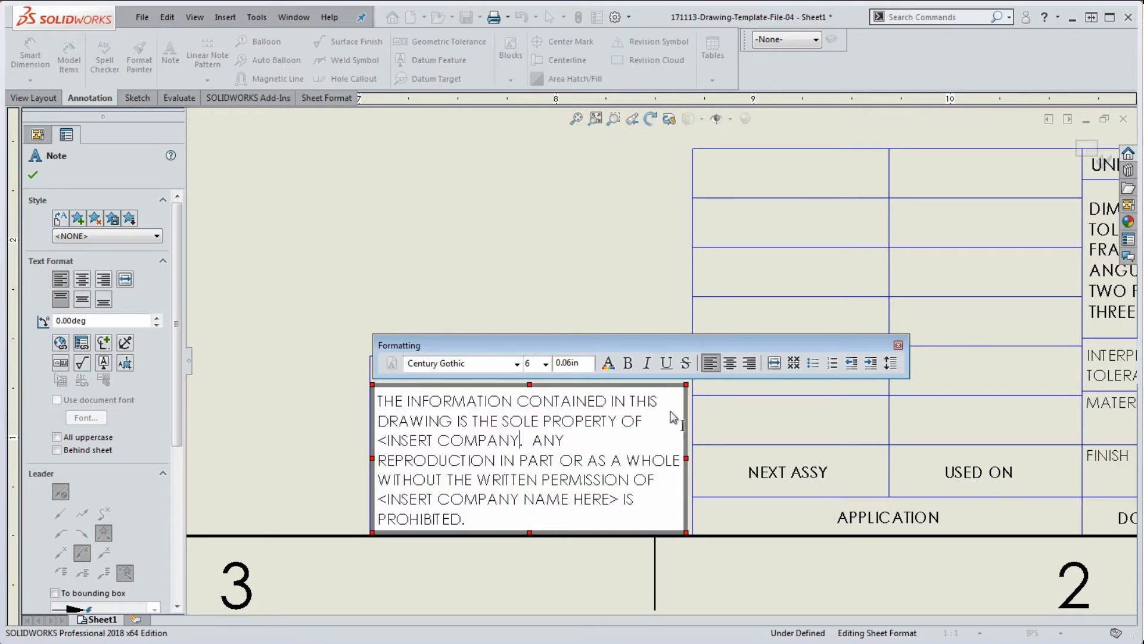
pyautogui.press('BackSpace')
pyautogui.press('BackSpace')
pyautogui.press('BackSpace')
pyautogui.press('BackSpace')
pyautogui.press('BackSpace')
pyautogui.press('BackSpace')
pyautogui.press('BackSpace')
pyautogui.press('BackSpace')
pyautogui.press('BackSpace')
pyautogui.press('BackSpace')
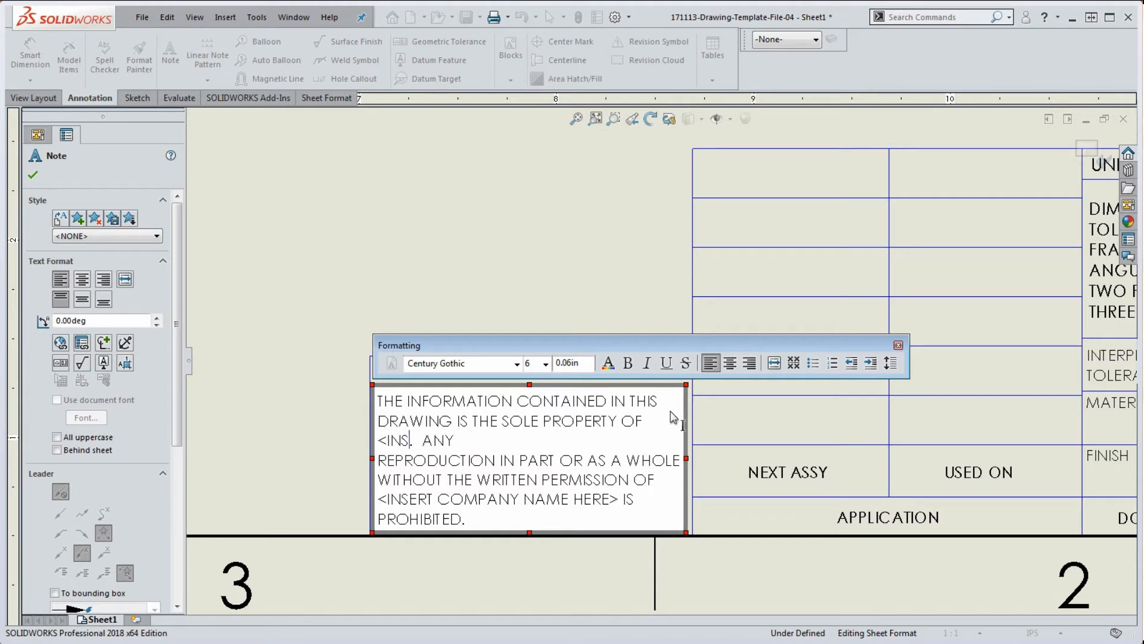
pyautogui.press('BackSpace')
pyautogui.write('ENTERPRISE DESIGN')
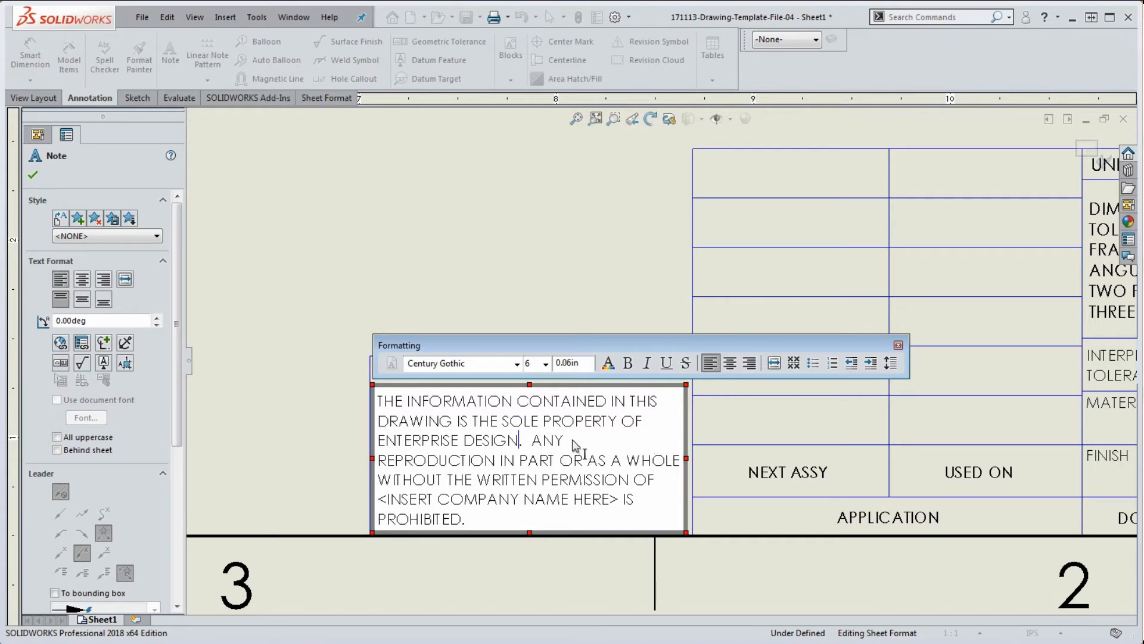
# Rewrap the confidentiality note so its lines break after REPRODUCTION and after WITHOUT THE.
pyautogui.press('Delete')
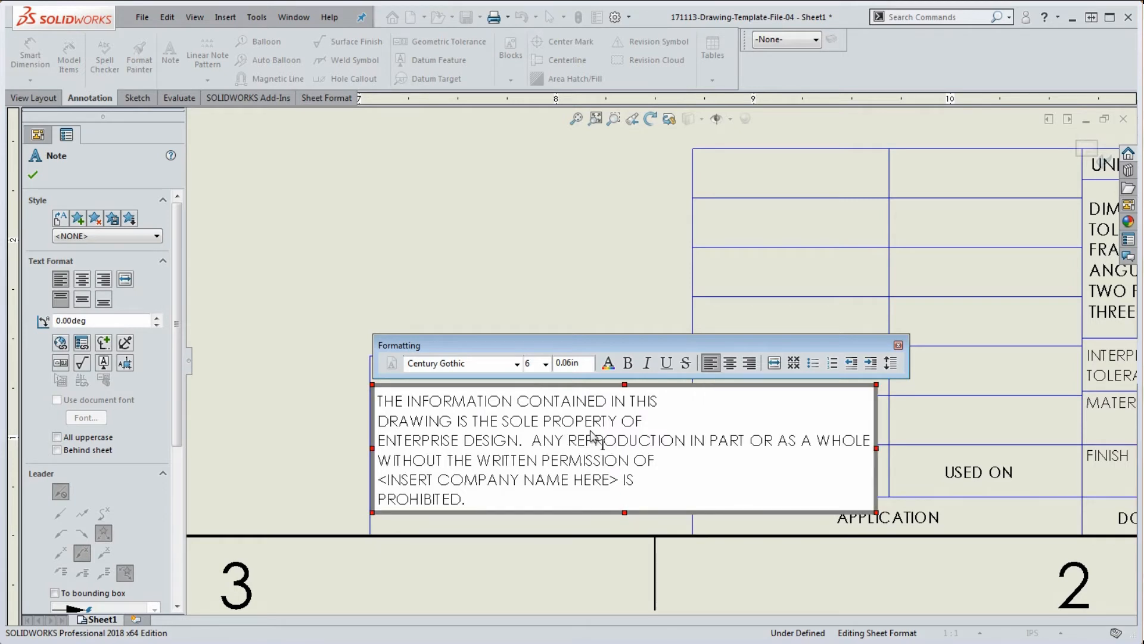
pyautogui.press('Delete')
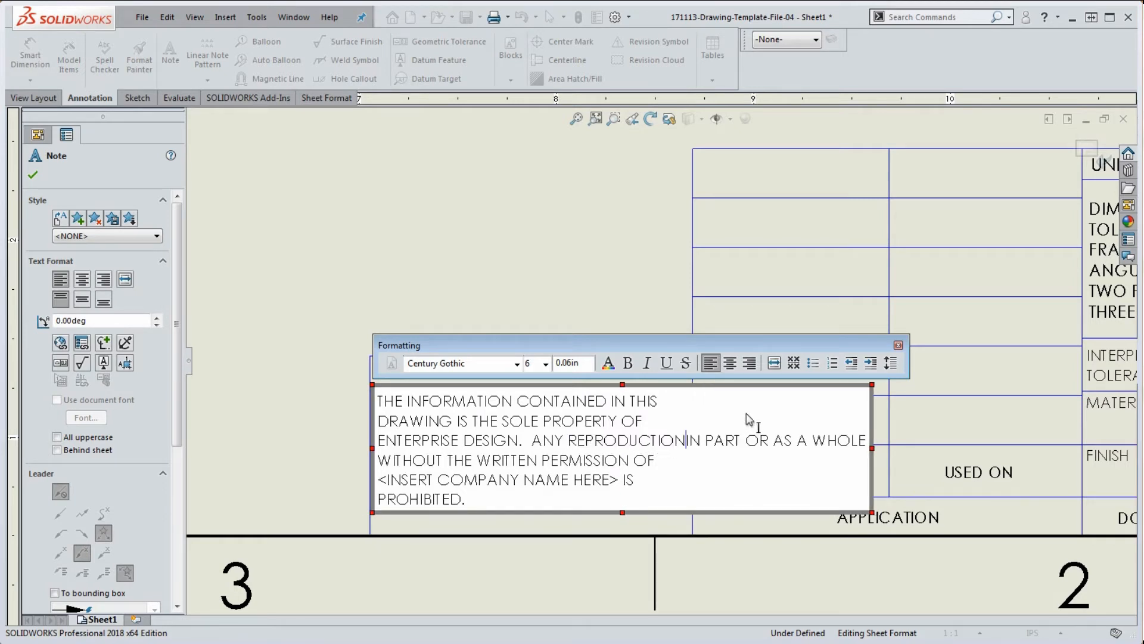
pyautogui.press('Return')
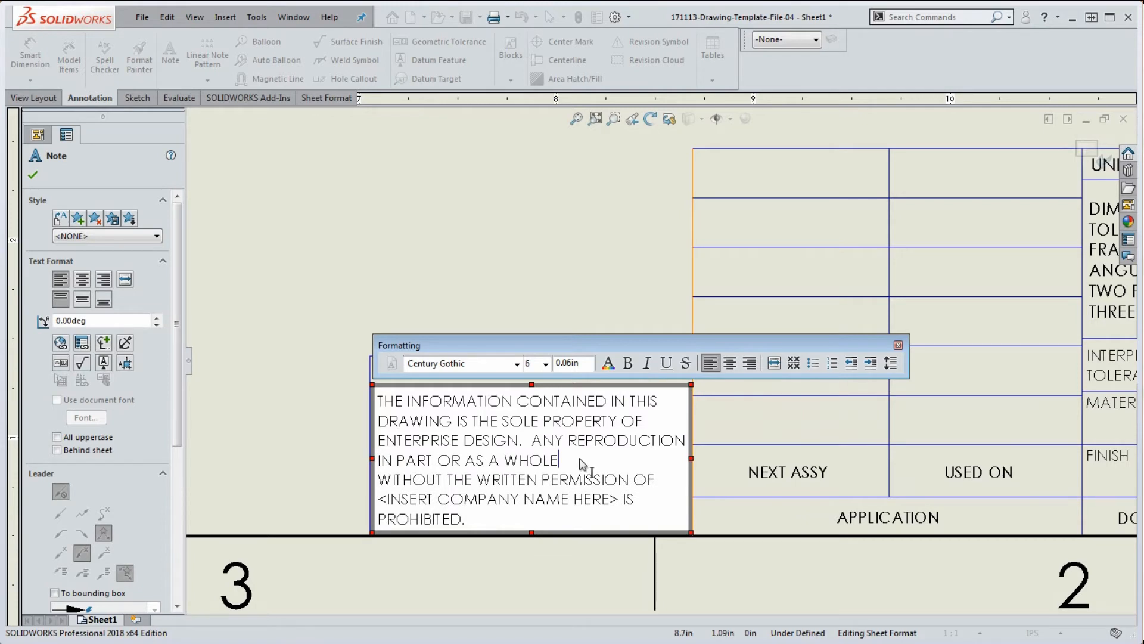
pyautogui.press('Delete')
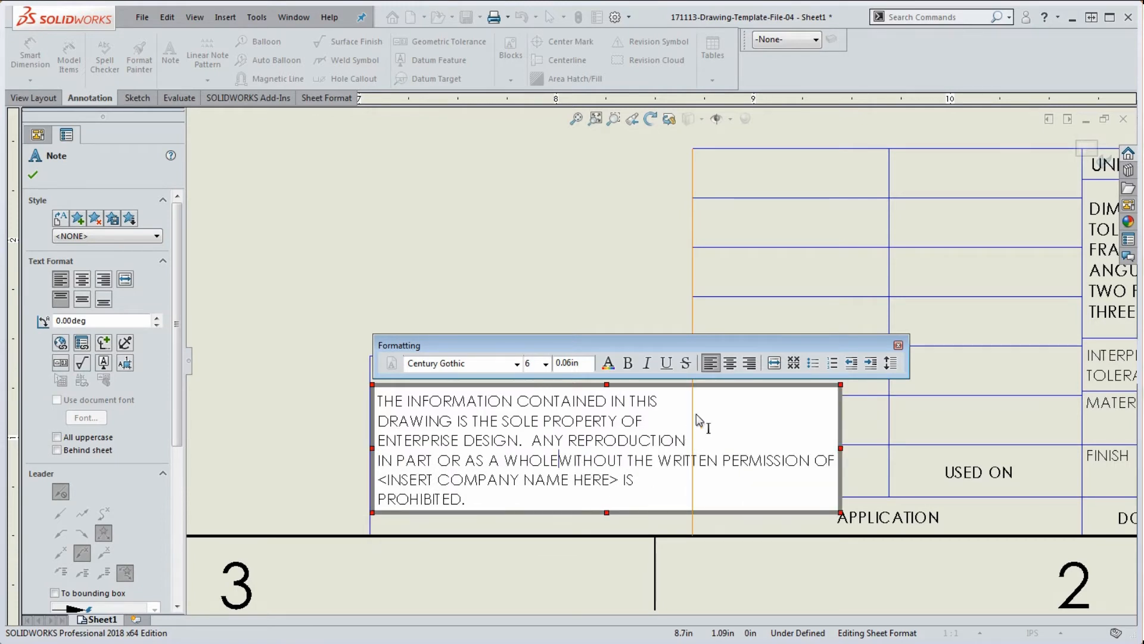
pyautogui.click(659, 460)
pyautogui.press('Return')
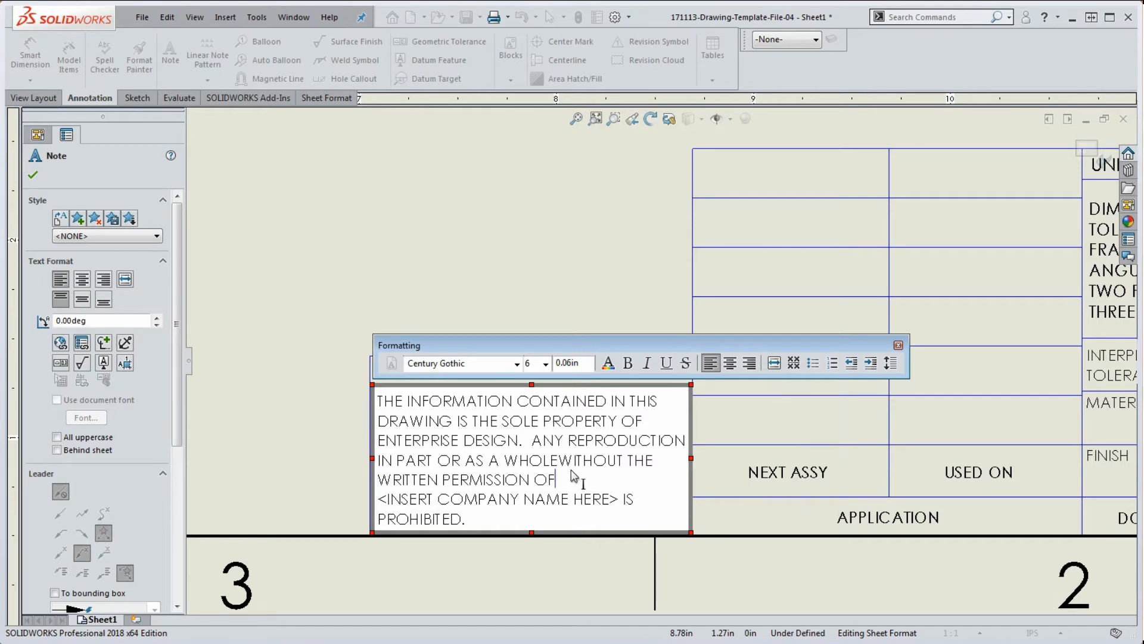
# Replace the second company name placeholder with ENTERPRISE DESIGN and join PROHIBITED onto the same line.
pyautogui.click(570, 498)
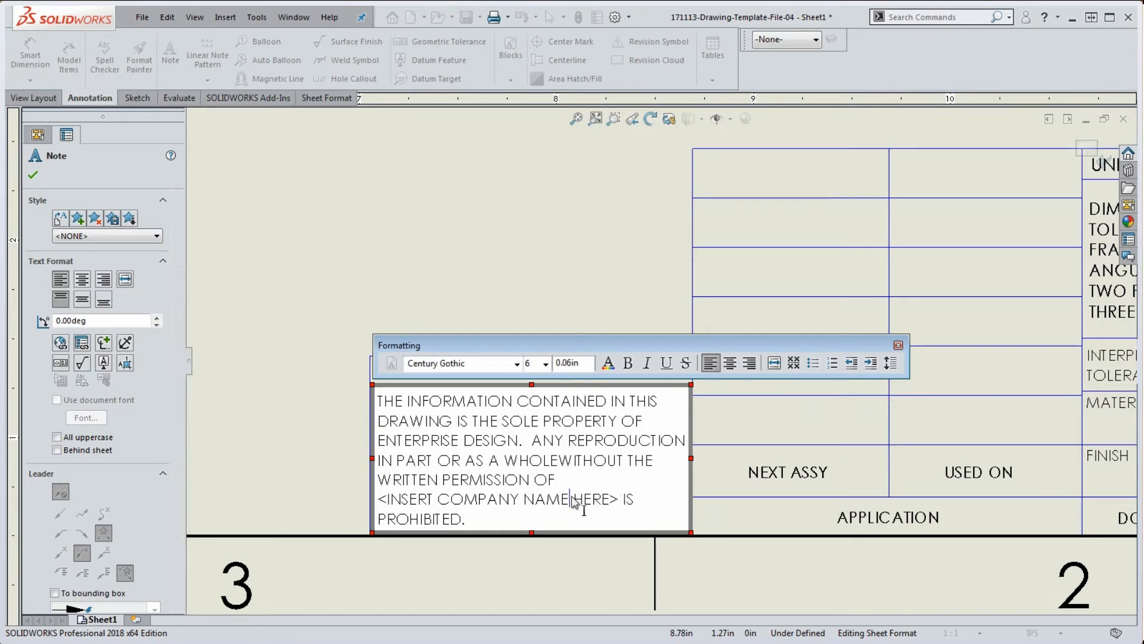
pyautogui.moveTo(617, 498); pyautogui.dragTo(380, 501)
pyautogui.write('ENTERPRISE DESIGN')
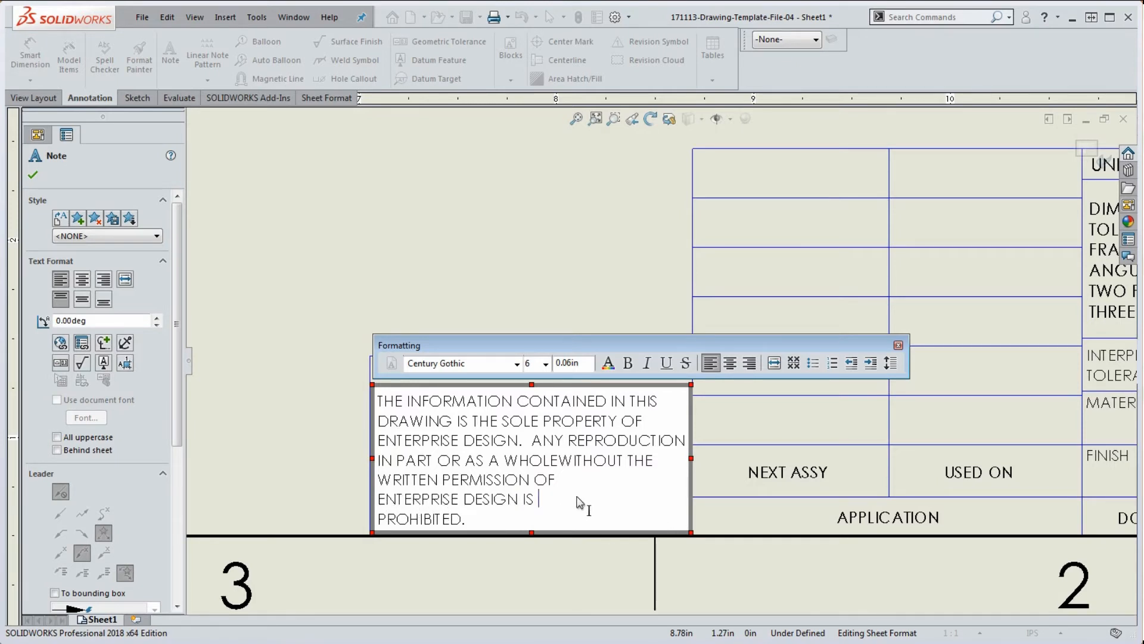
pyautogui.press('Delete')
pyautogui.click(511, 286)
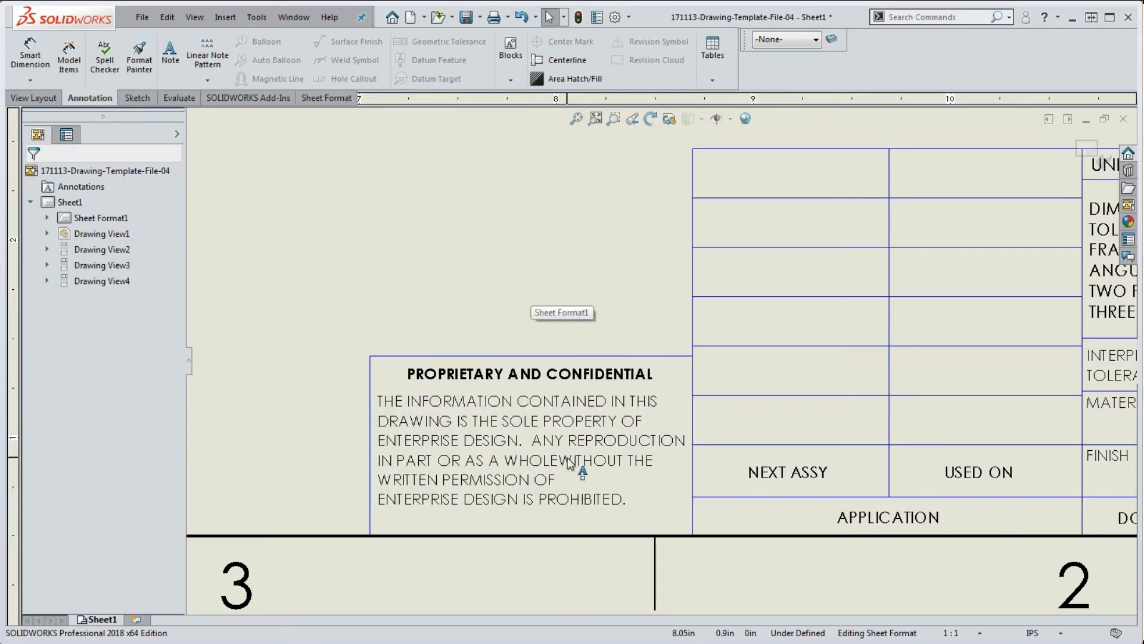
# Move the PROPRIETARY AND CONFIDENTIAL heading and its note out of their box, and delete the box's upper border line.
pyautogui.click(598, 464)
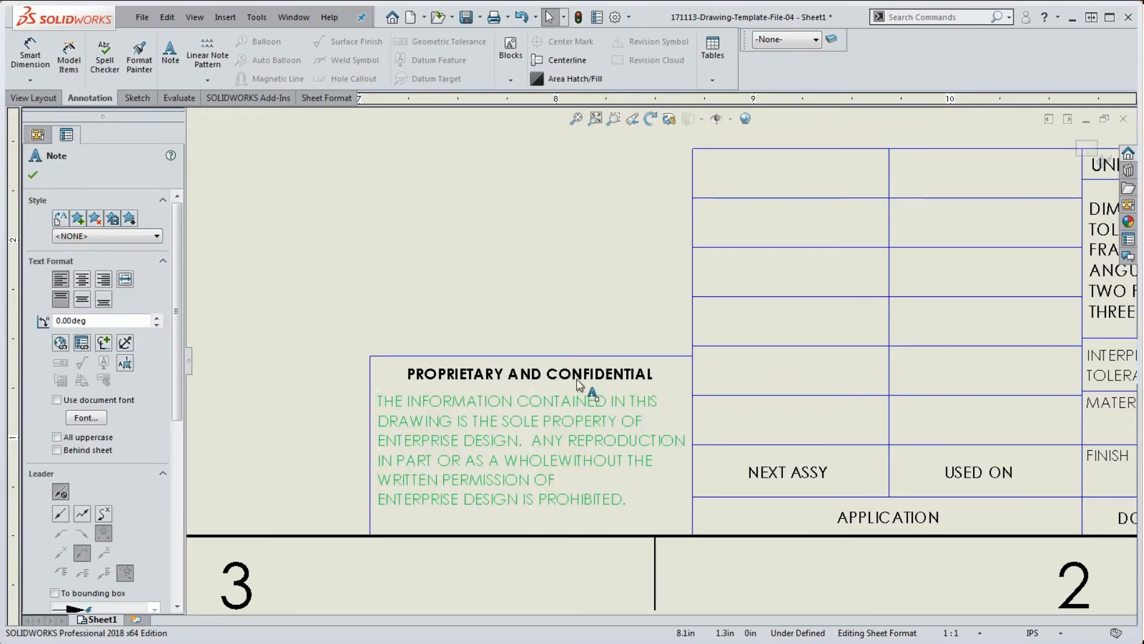
pyautogui.scroll(3, 578, 471)
pyautogui.scroll(3, 578, 471)
pyautogui.moveTo(643, 371); pyautogui.dragTo(989, 301)
pyautogui.scroll(-4, 628, 371)
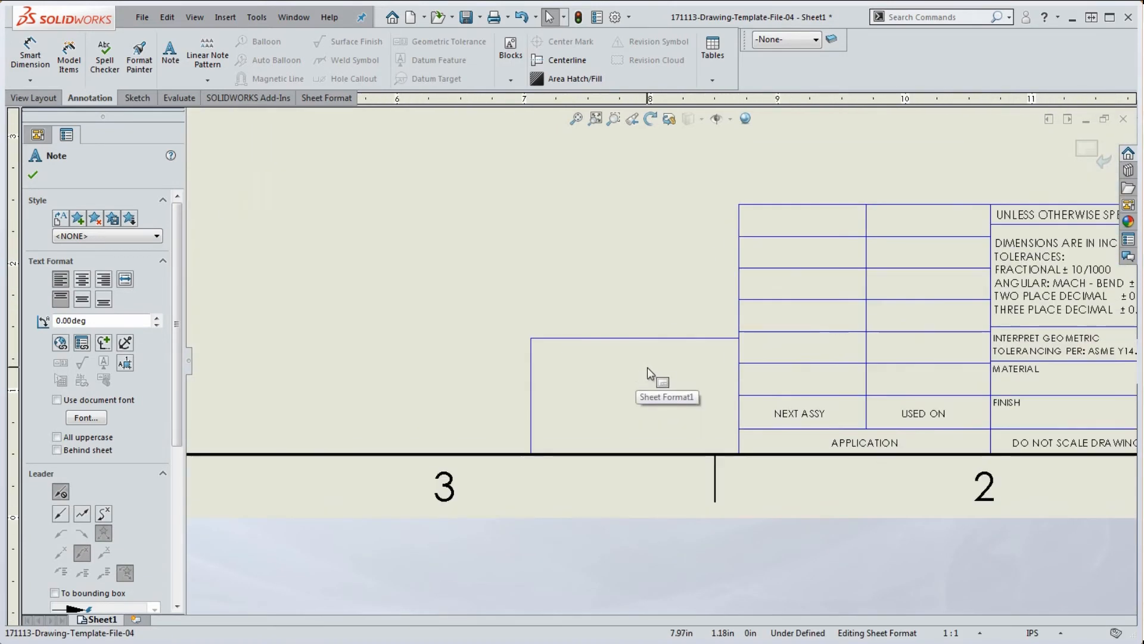
pyautogui.click(632, 338)
pyautogui.press('Delete')
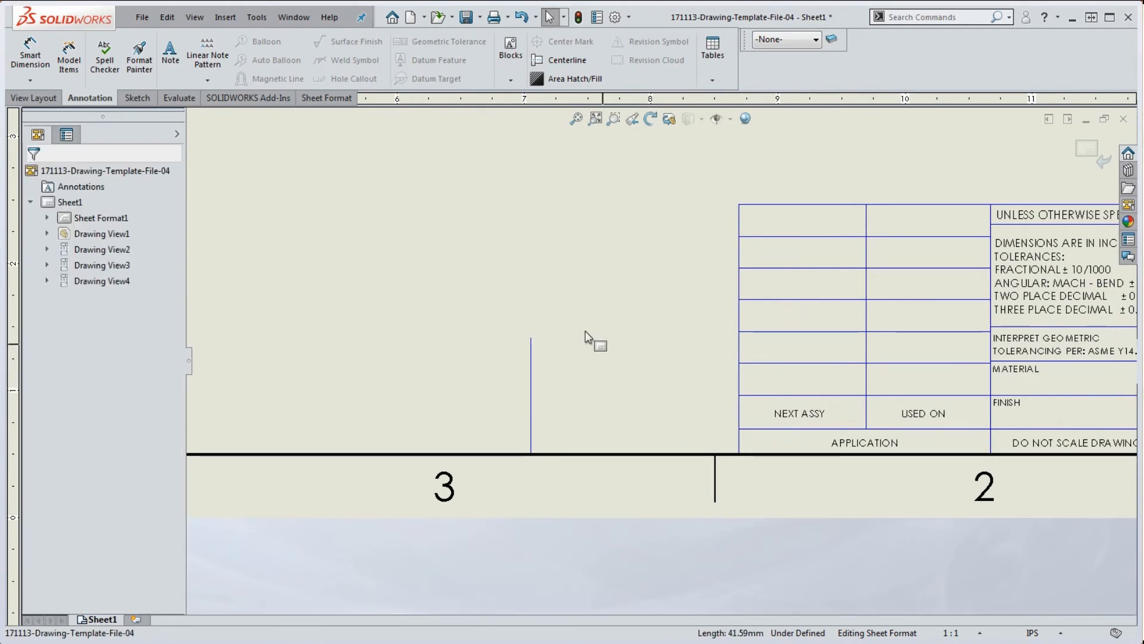
# Insert the picture 171113-Logo4-Full-Address-300px.png into the sheet format and place it beside the title block's application table.
pyautogui.click(226, 18)
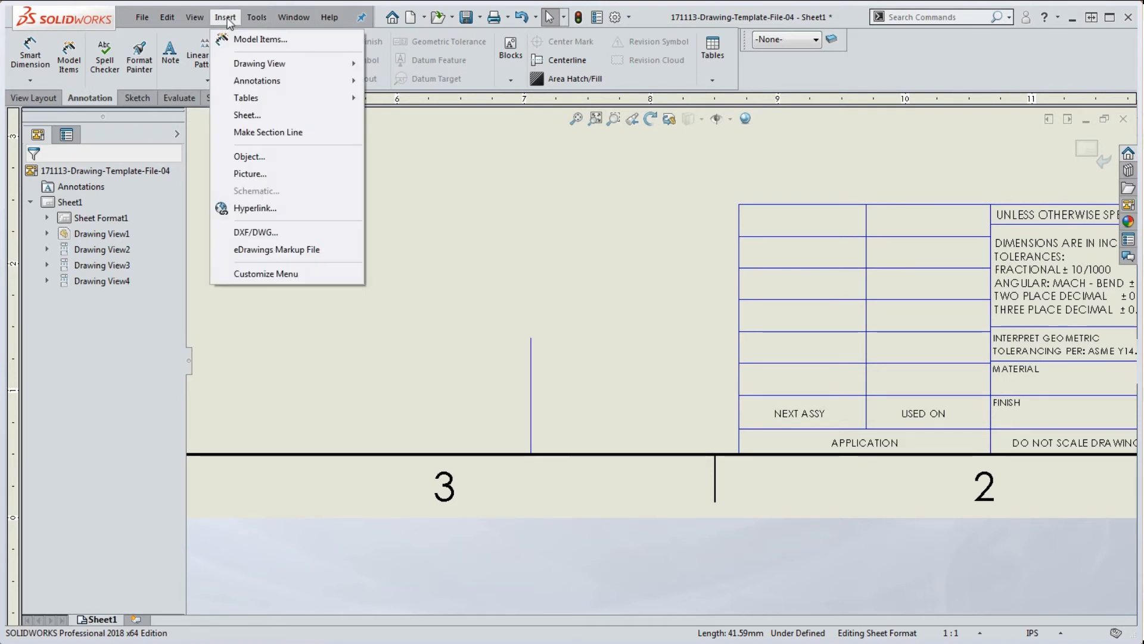
pyautogui.click(253, 174)
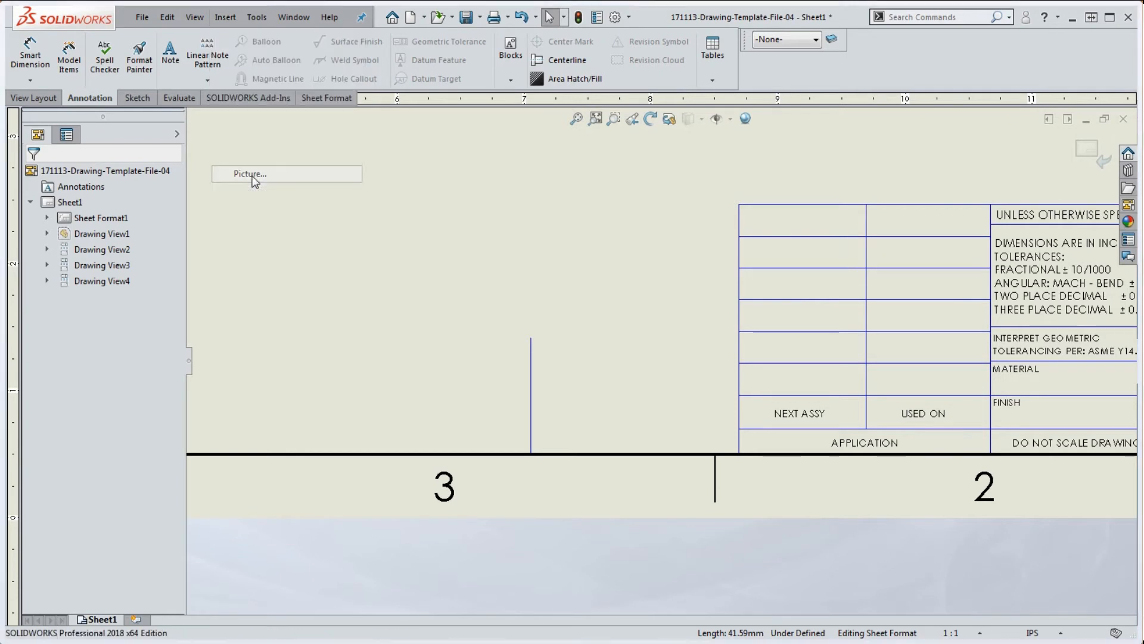
pyautogui.click(315, 131)
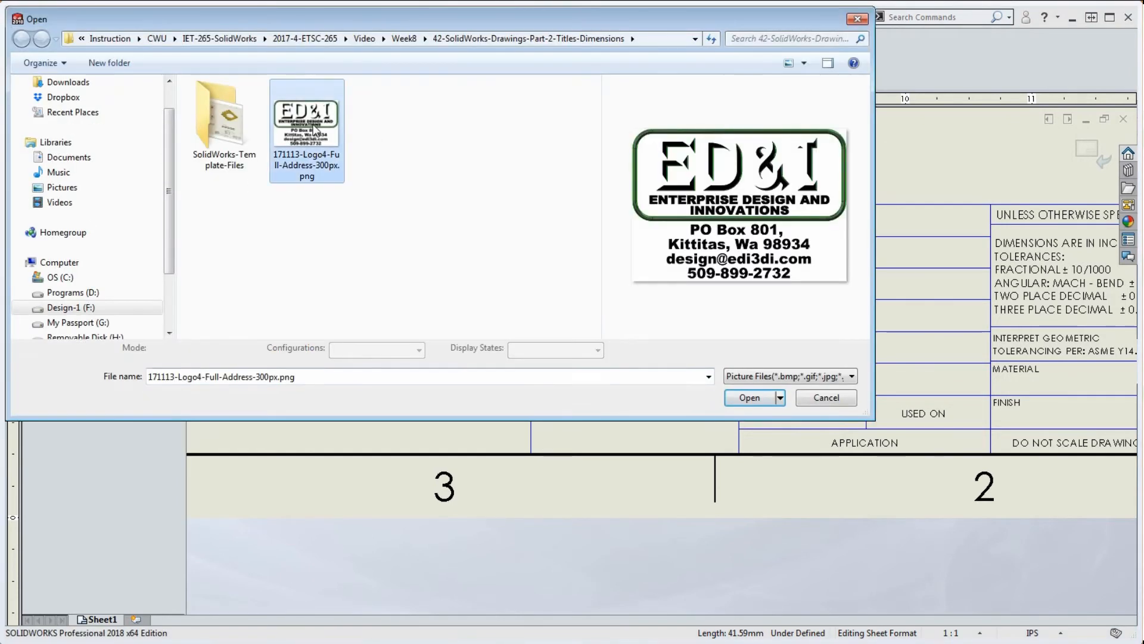
pyautogui.click(752, 397)
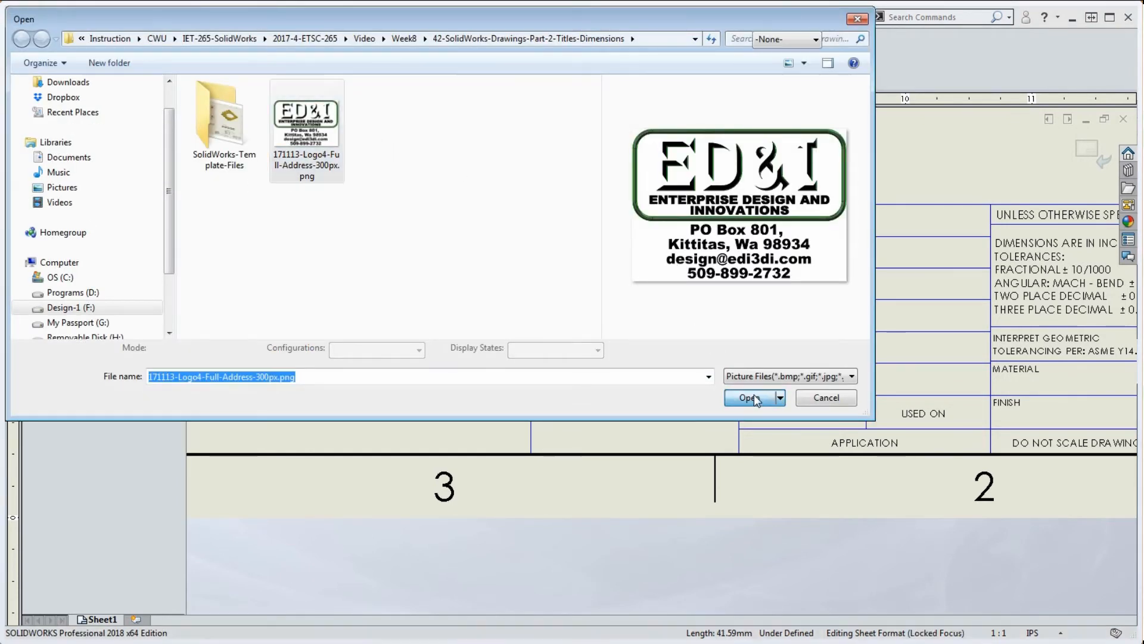
pyautogui.scroll(5, 671, 360)
pyautogui.moveTo(651, 235)
pyautogui.mouseDown()
pyautogui.moveTo(520, 337)
pyautogui.moveTo(516, 358)
pyautogui.moveTo(646, 334)
pyautogui.mouseUp()
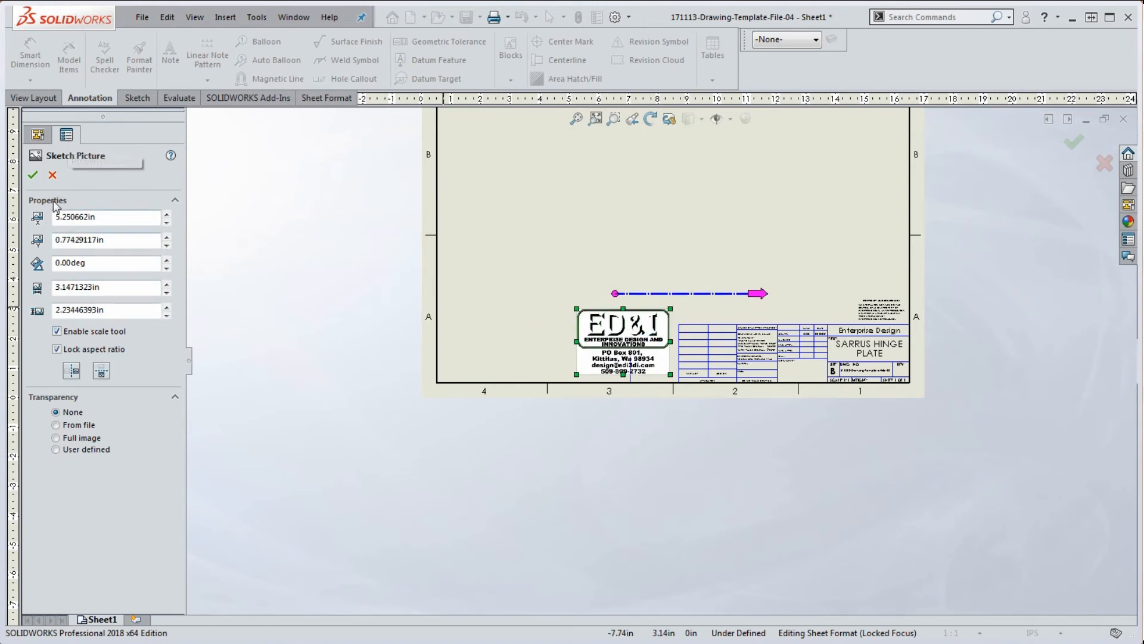
# Disable the picture's scale tool, then shrink and shift the logo to fit between the sheet border and the application table.
pyautogui.click(62, 330)
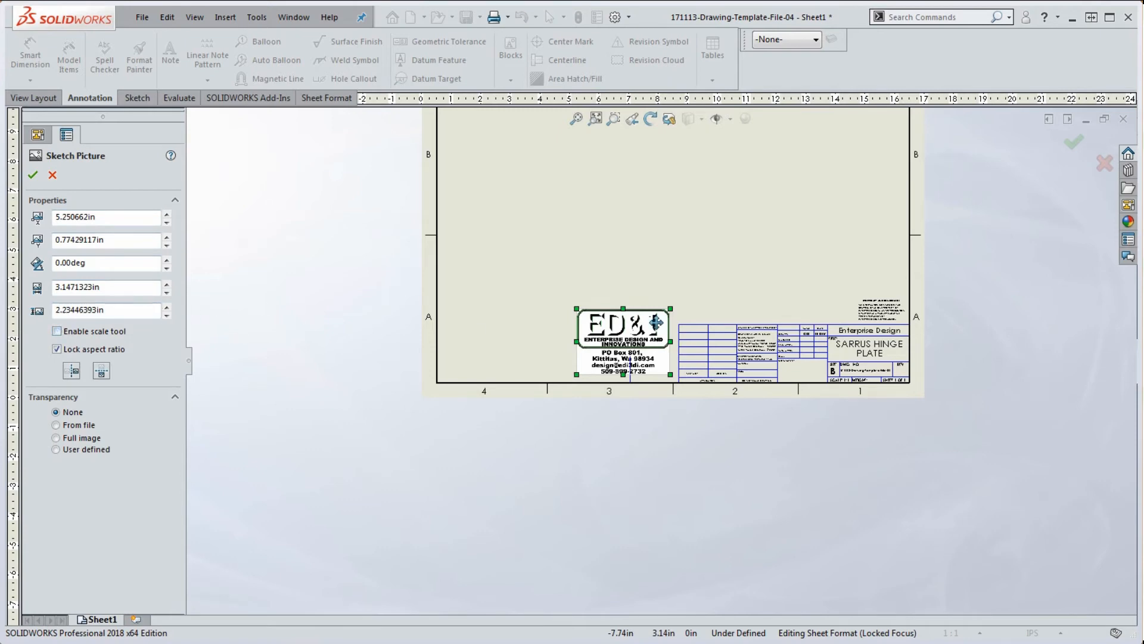
pyautogui.scroll(-5, 642, 322)
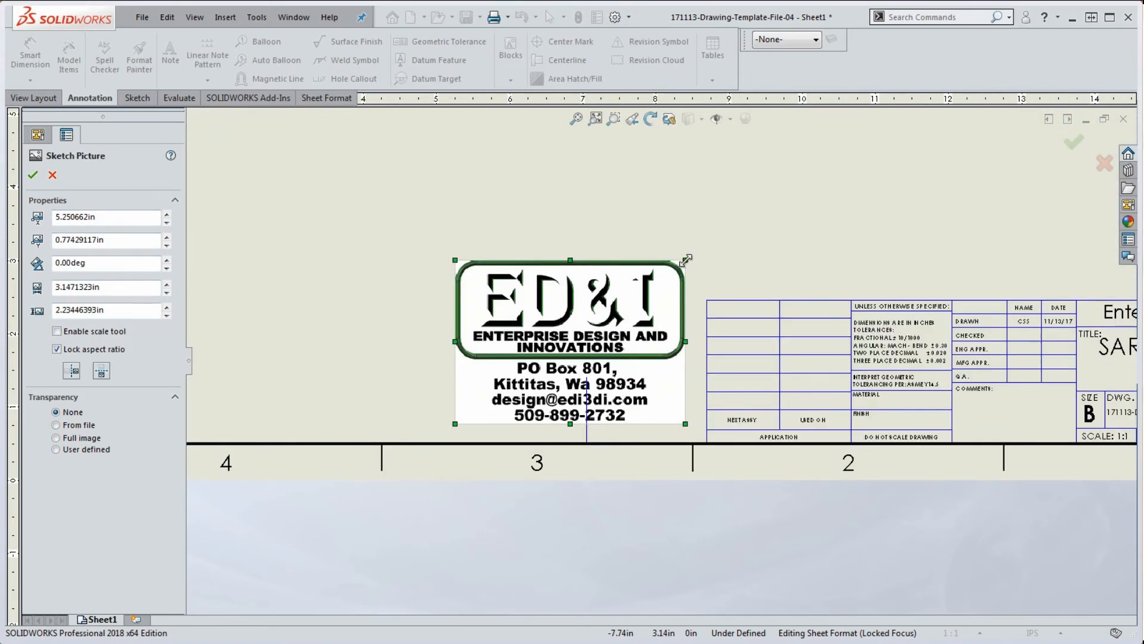
pyautogui.moveTo(685, 260); pyautogui.dragTo(607, 316)
pyautogui.moveTo(565, 361); pyautogui.dragTo(643, 369)
pyautogui.moveTo(685, 323); pyautogui.dragTo(699, 304)
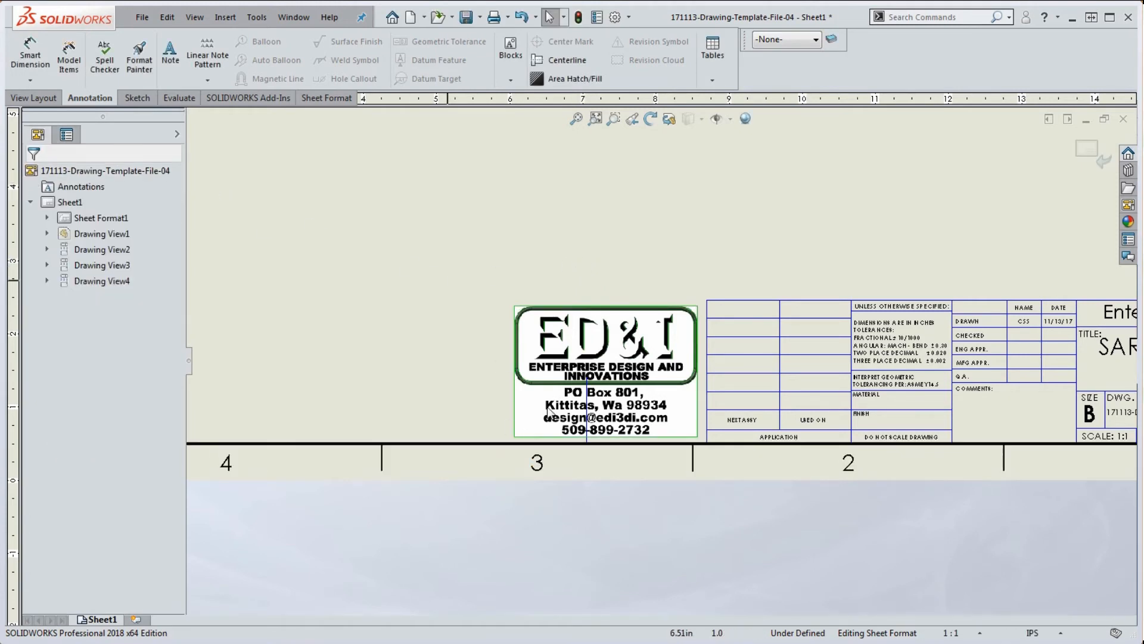
# Move the loose vertical line to the logo's outer side and extend it and the title block's upper line to box the logo.
pyautogui.moveTo(587, 409); pyautogui.dragTo(510, 414)
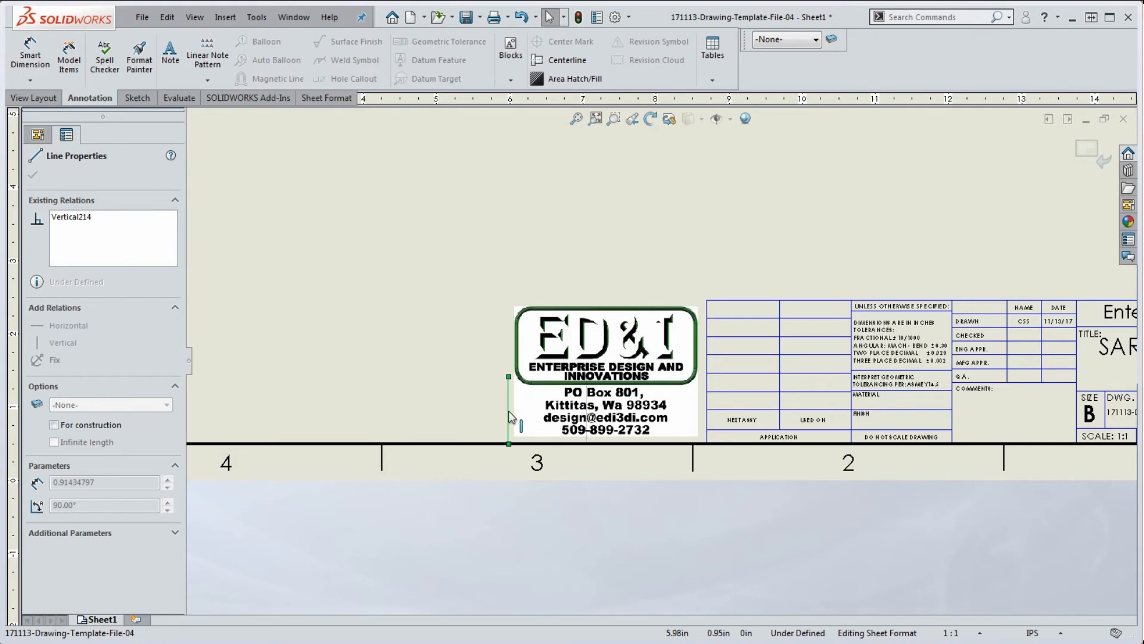
pyautogui.click(137, 98)
pyautogui.click(179, 57)
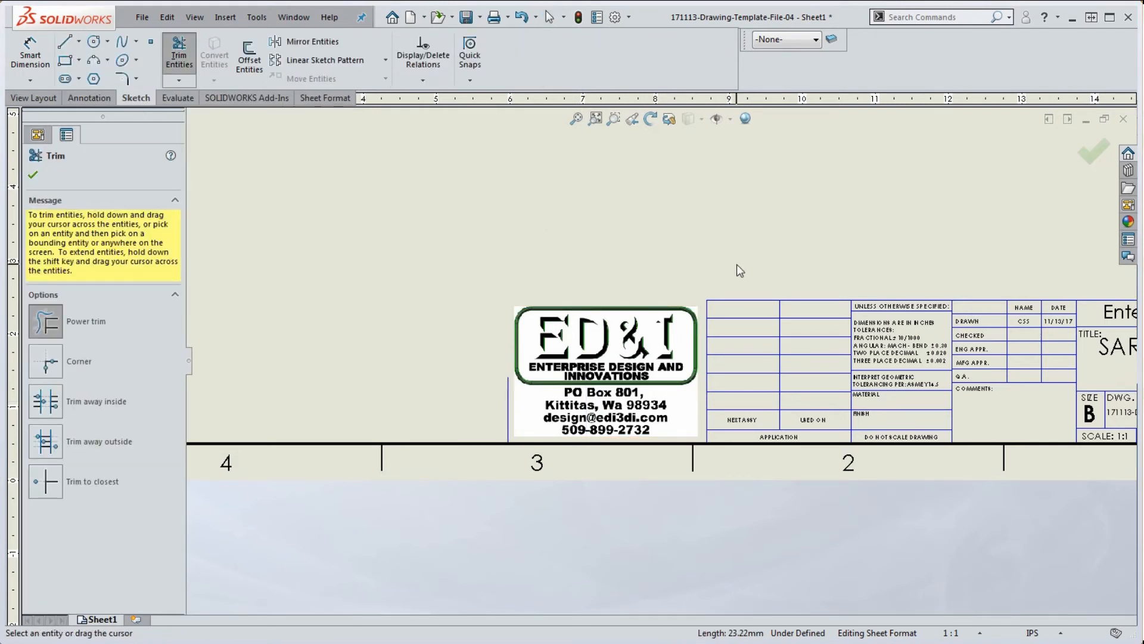
pyautogui.click(748, 300)
pyautogui.click(416, 304)
pyautogui.click(508, 389)
pyautogui.click(519, 228)
pyautogui.moveTo(518, 254); pyautogui.dragTo(439, 368)
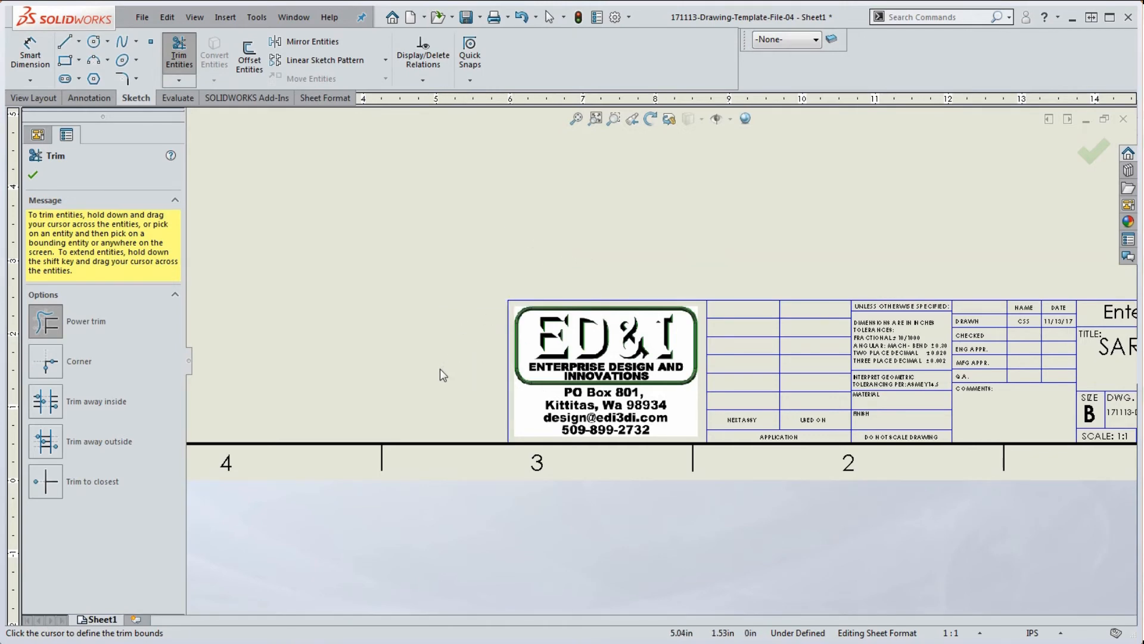
pyautogui.scroll(3, 415, 359)
pyautogui.scroll(-4, 702, 352)
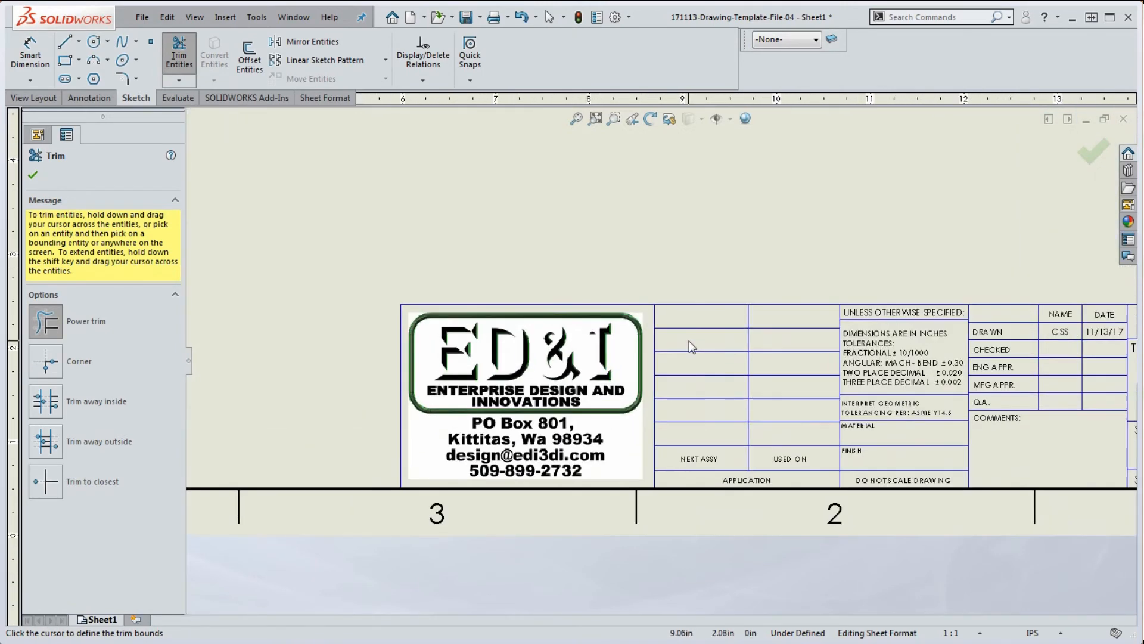
pyautogui.scroll(3, 500, 377)
pyautogui.scroll(-4, 701, 363)
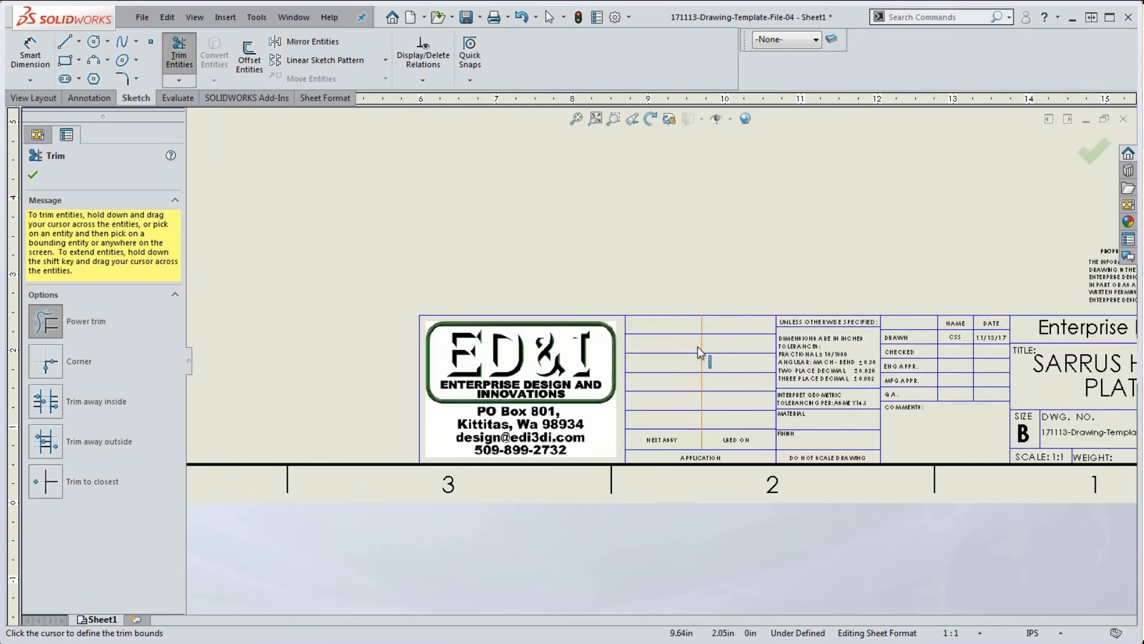
pyautogui.press('Escape')
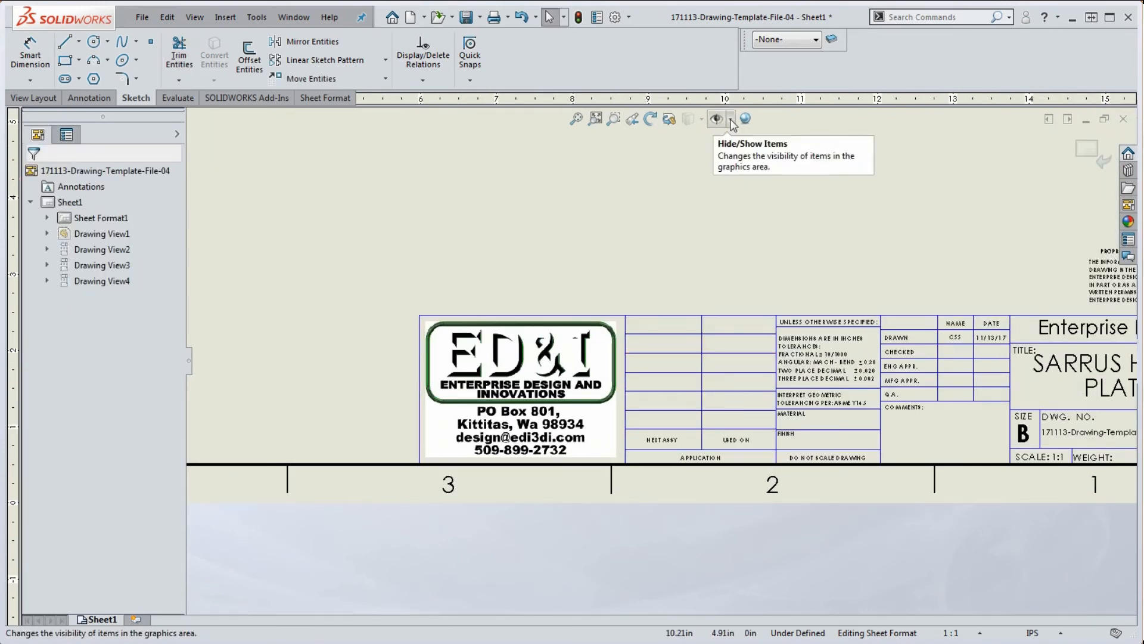
# Turn on the display of sketch relations for the title block lines.
pyautogui.click(731, 120)
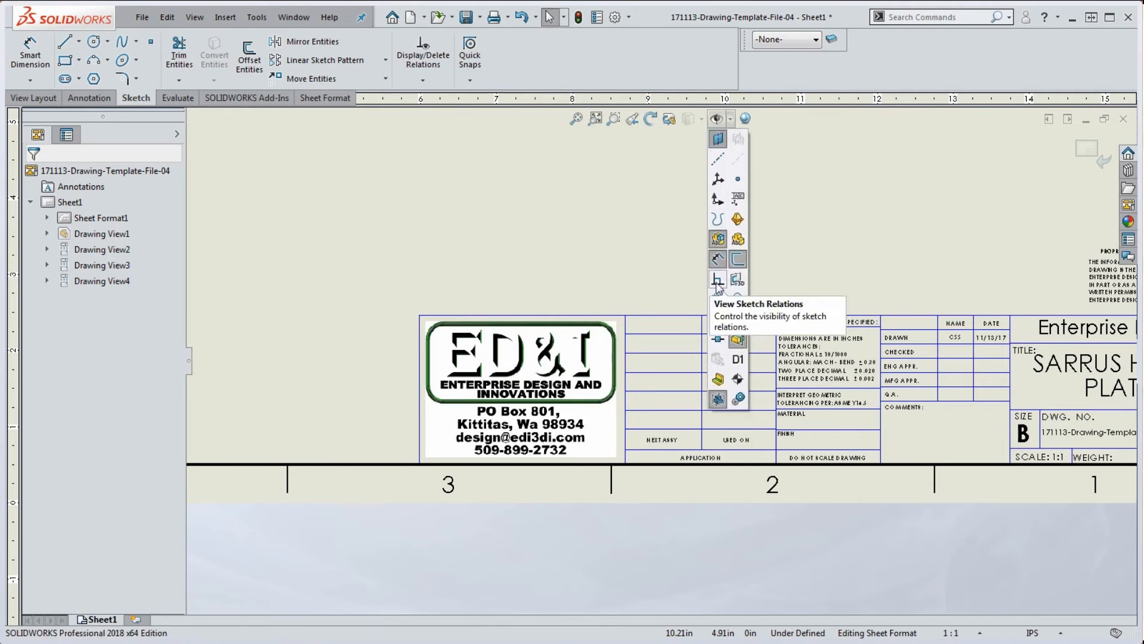
pyautogui.click(718, 282)
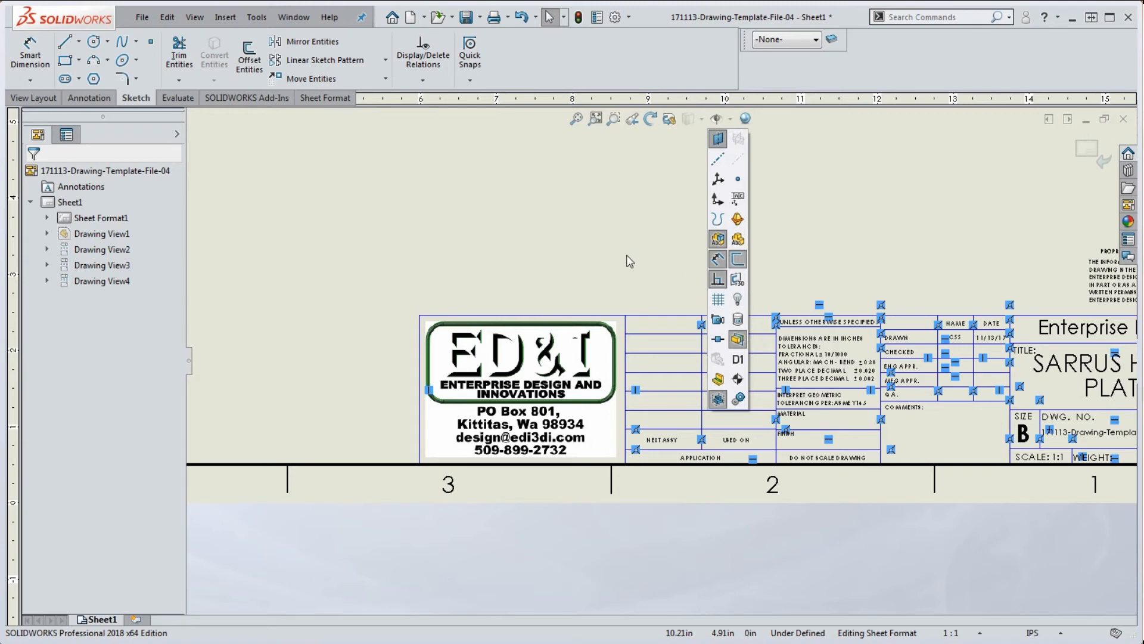
pyautogui.scroll(3, 840, 263)
pyautogui.scroll(-2, 825, 389)
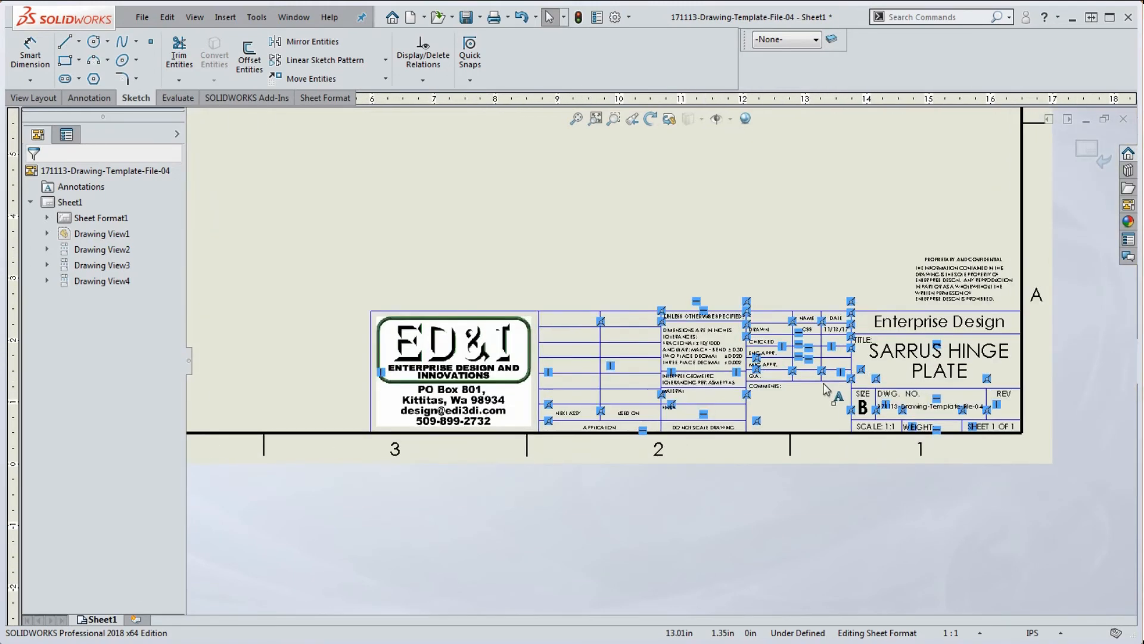
pyautogui.scroll(-2, 825, 389)
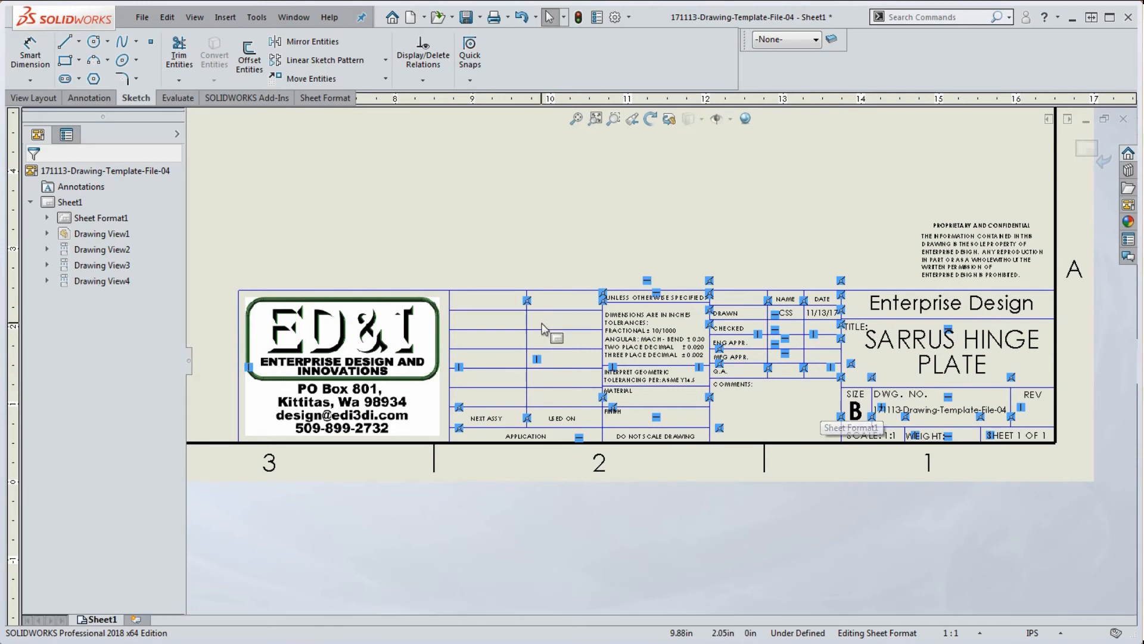
# Try moving the application table's third horizontal divider above the title block and slanting it by its right endpoint.
pyautogui.scroll(-3, 547, 327)
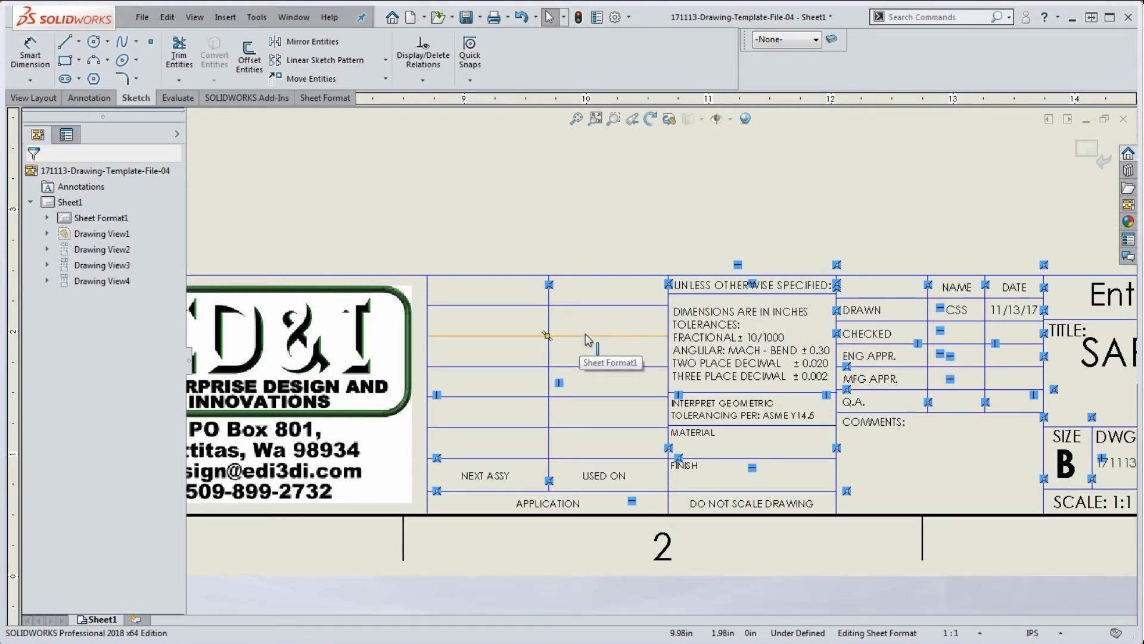
pyautogui.moveTo(589, 341); pyautogui.dragTo(587, 176)
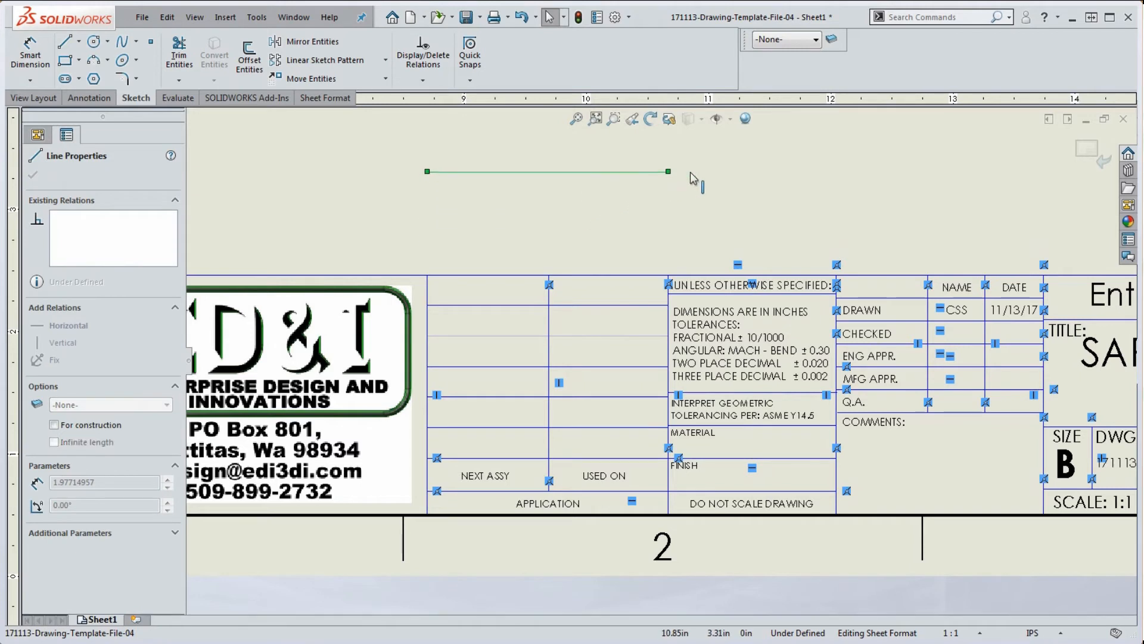
pyautogui.moveTo(668, 173); pyautogui.dragTo(822, 213)
pyautogui.click(839, 223)
pyautogui.click(934, 200)
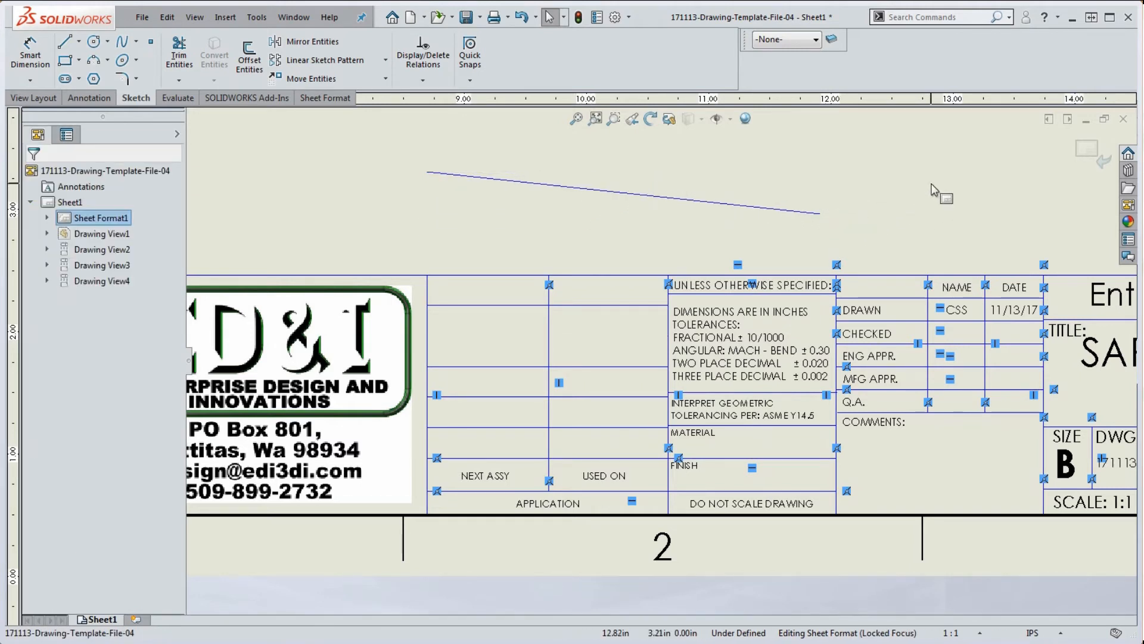
# Undo the endpoint change and the move of the application table's horizontal divider.
pyautogui.hotkey('ctrl', 'z')
pyautogui.hotkey('ctrl', 'z')
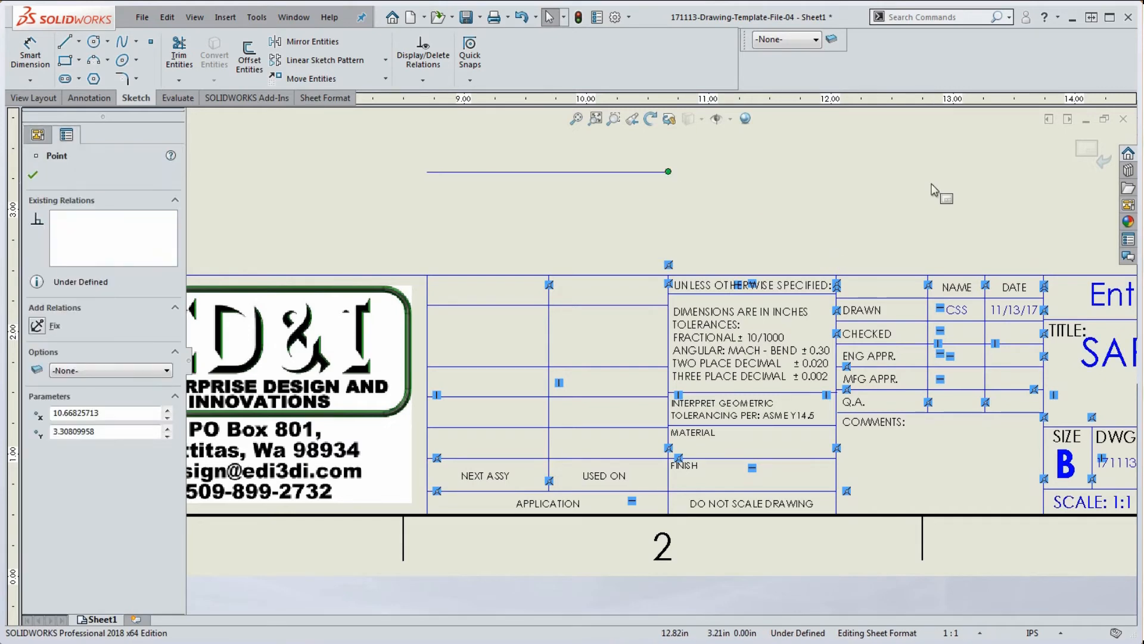
pyautogui.hotkey('ctrl', 'z')
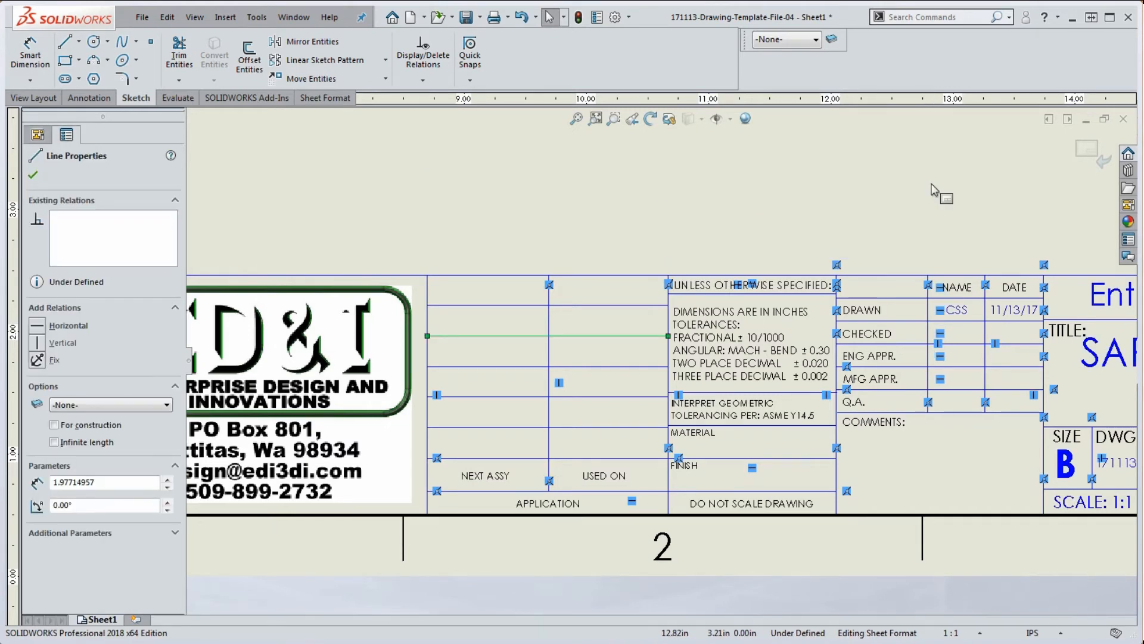
pyautogui.click(721, 235)
# Examine the sketch relations on the title block's divider lines, from the application table to the title and approval cells.
pyautogui.scroll(2, 651, 273)
pyautogui.scroll(-1, 709, 328)
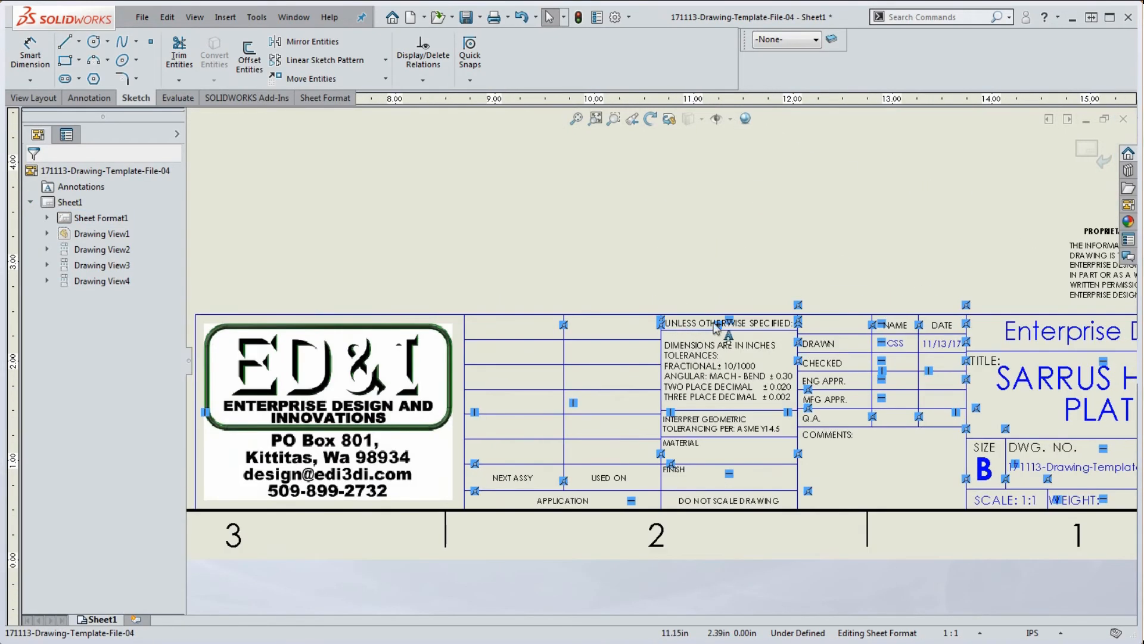
pyautogui.scroll(1, 709, 328)
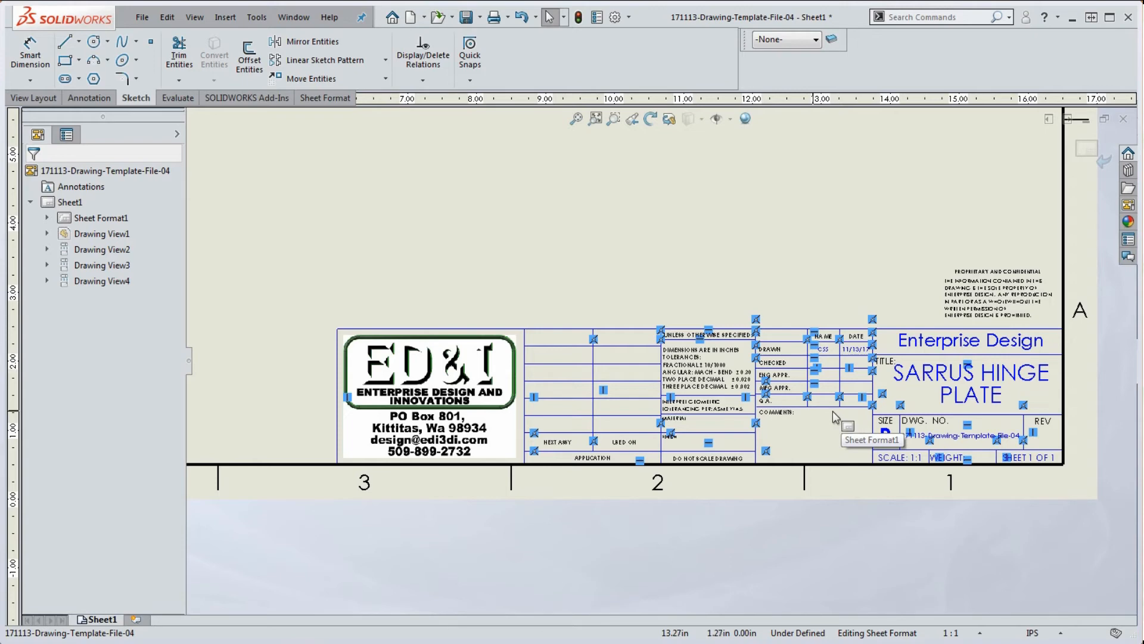
pyautogui.scroll(-3, 568, 446)
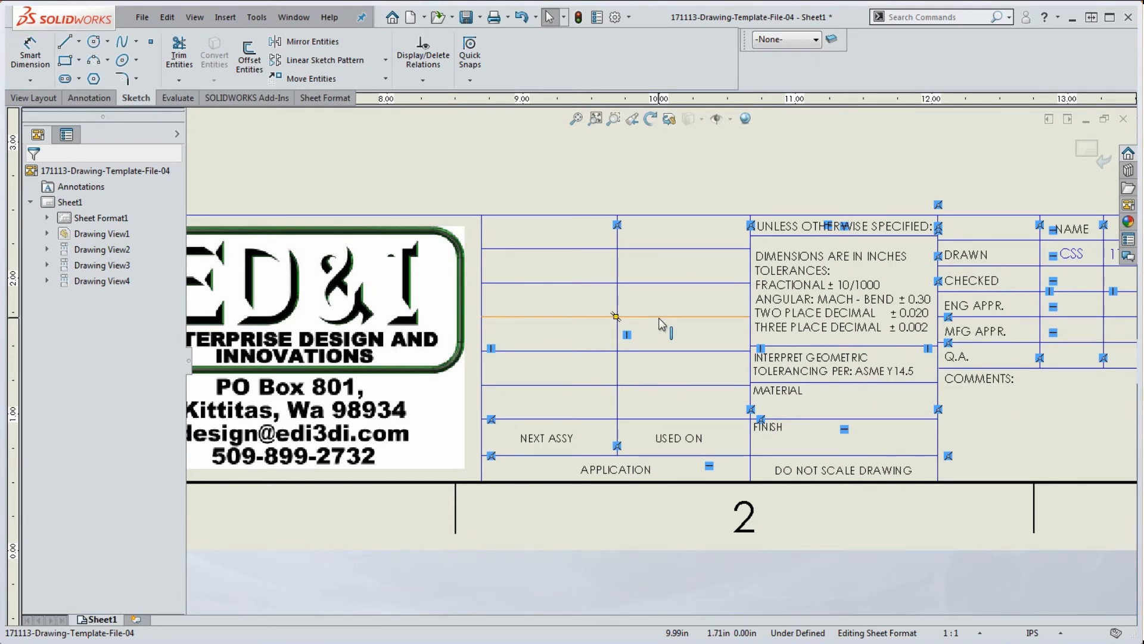
pyautogui.scroll(3, 684, 301)
pyautogui.scroll(-3, 664, 231)
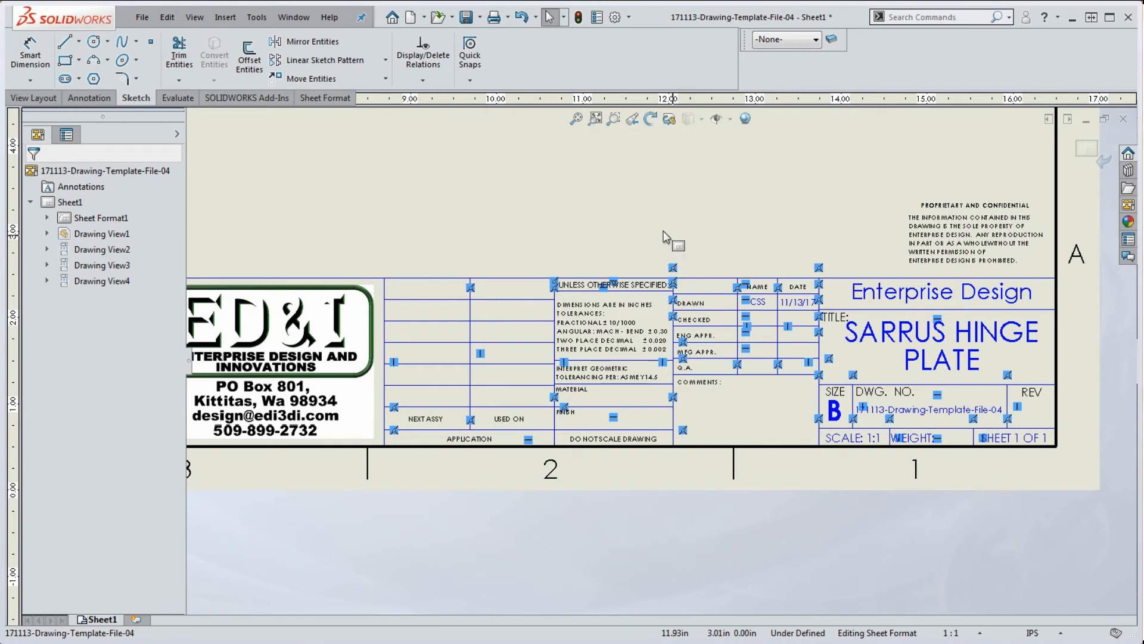
pyautogui.scroll(3, 686, 252)
pyautogui.scroll(-2, 590, 281)
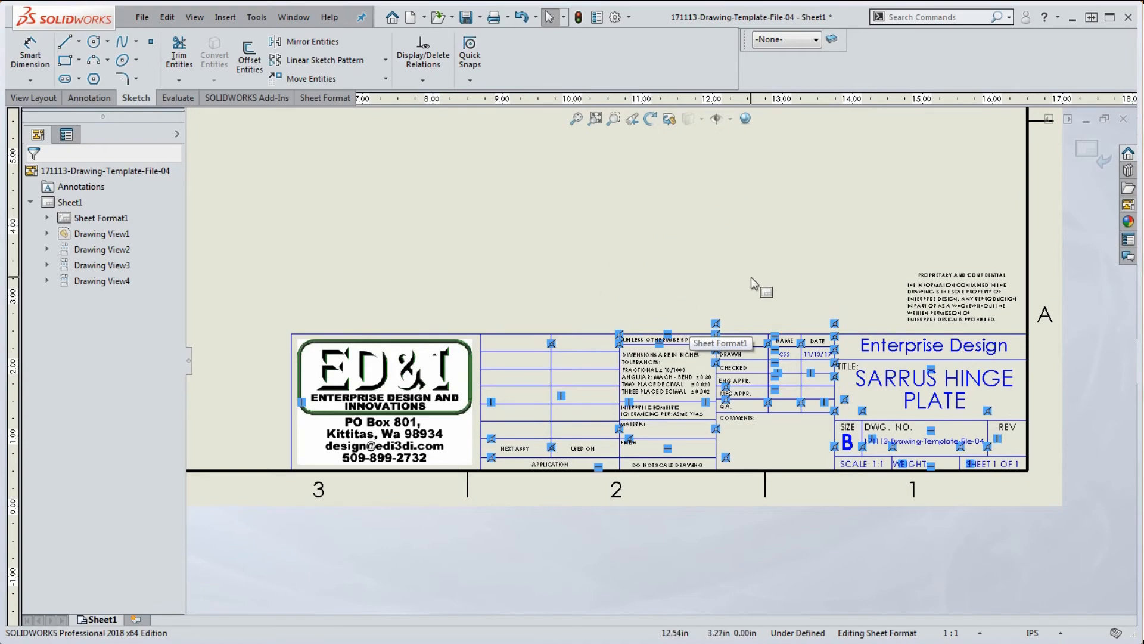
# Review the title block's revision, drawing number, scale and weight cells, and the material and finish cells.
pyautogui.scroll(2, 722, 274)
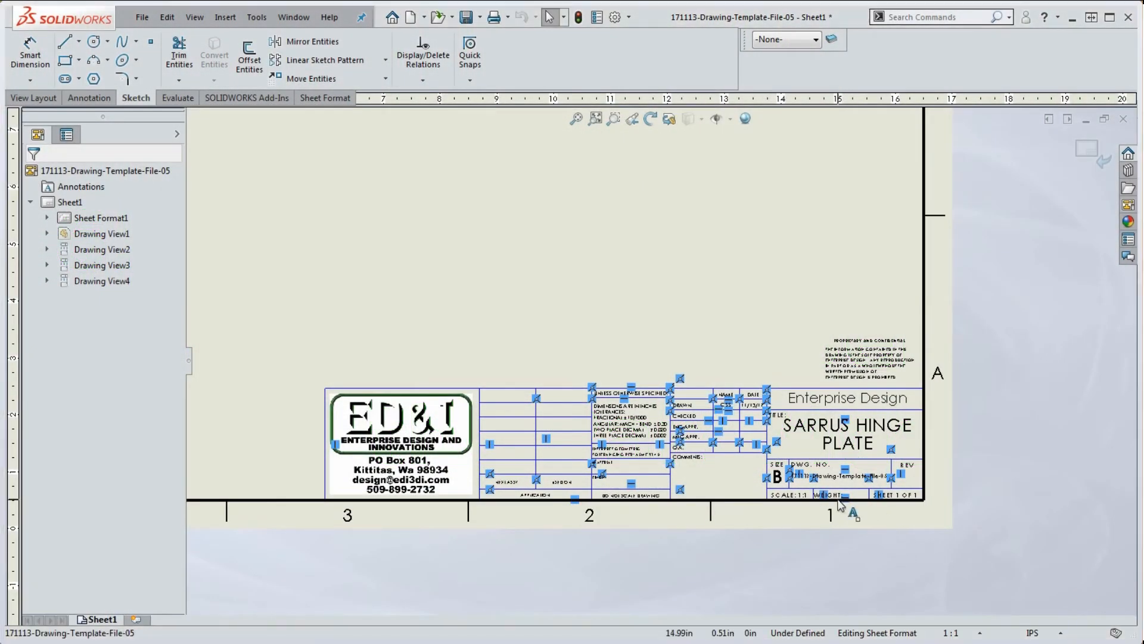
pyautogui.scroll(-3, 819, 489)
pyautogui.scroll(-2, 812, 460)
pyautogui.scroll(3, 786, 416)
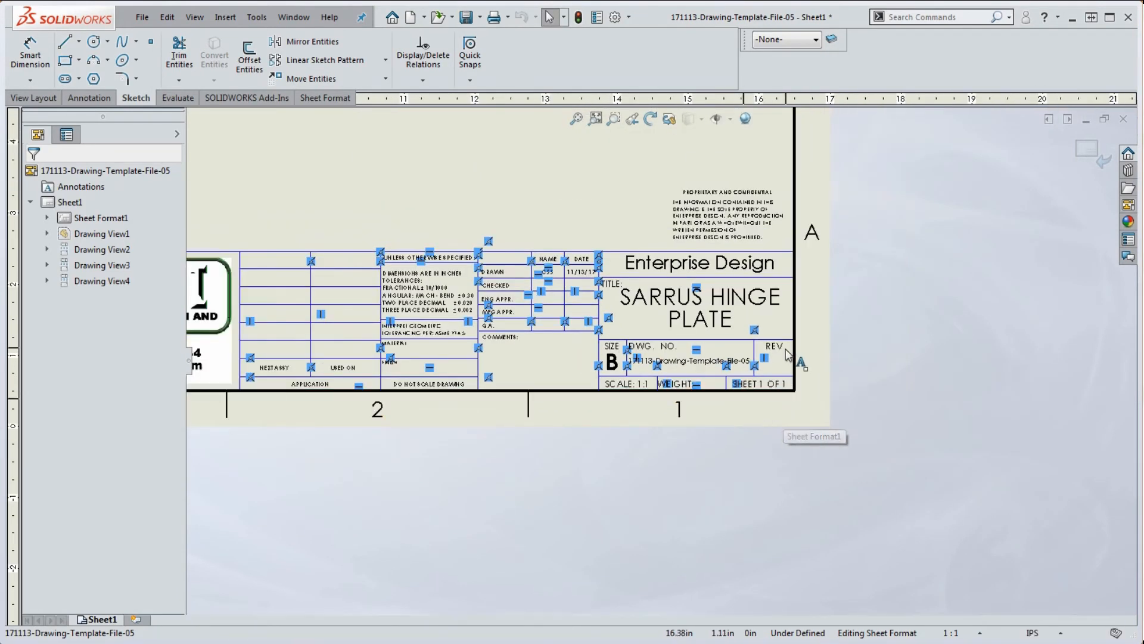
pyautogui.scroll(-3, 787, 358)
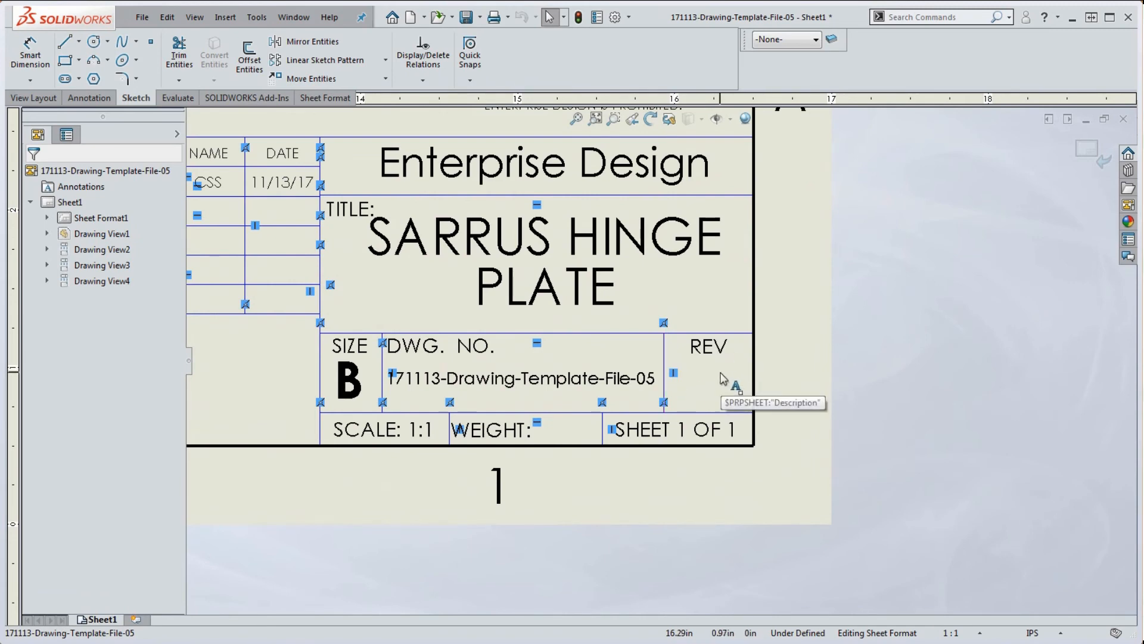
pyautogui.scroll(1, 723, 375)
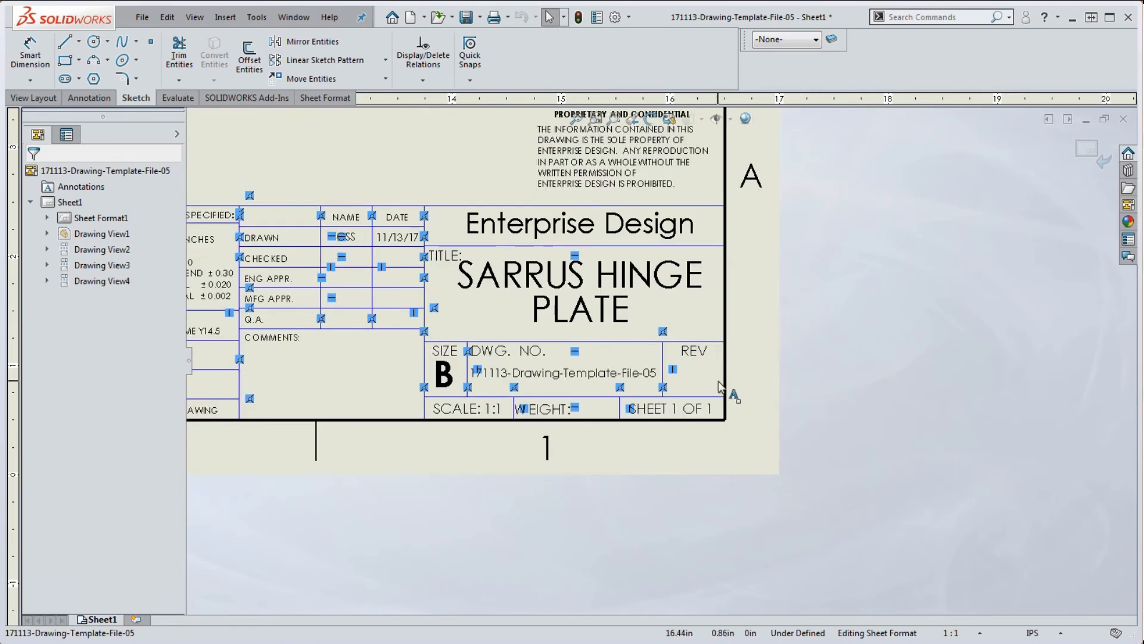
pyautogui.scroll(3, 724, 384)
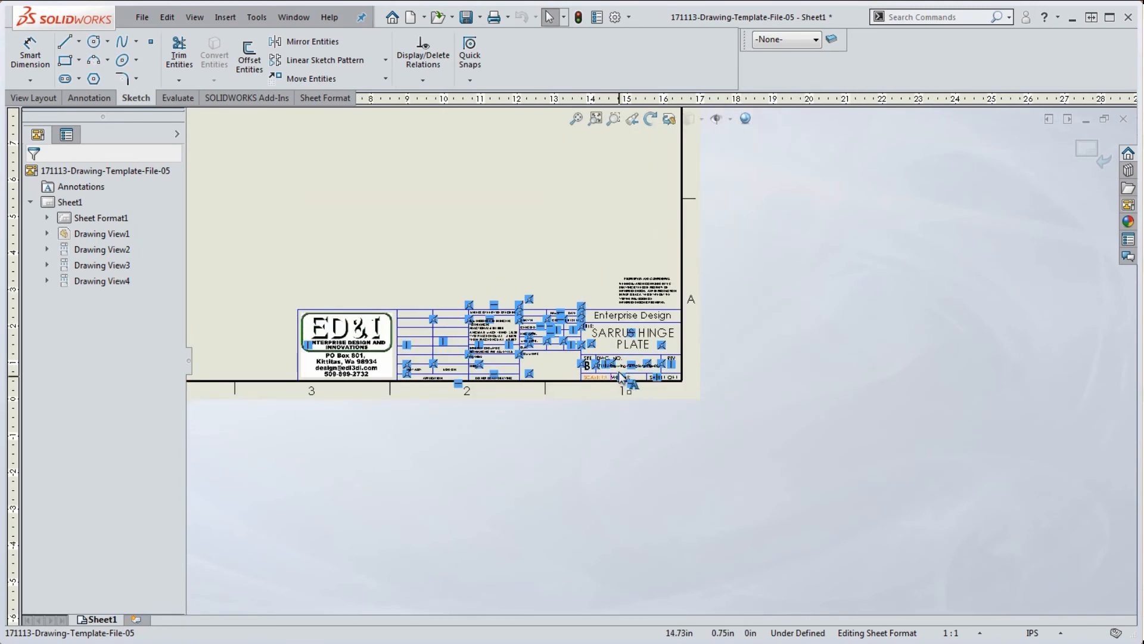
pyautogui.scroll(-4, 624, 376)
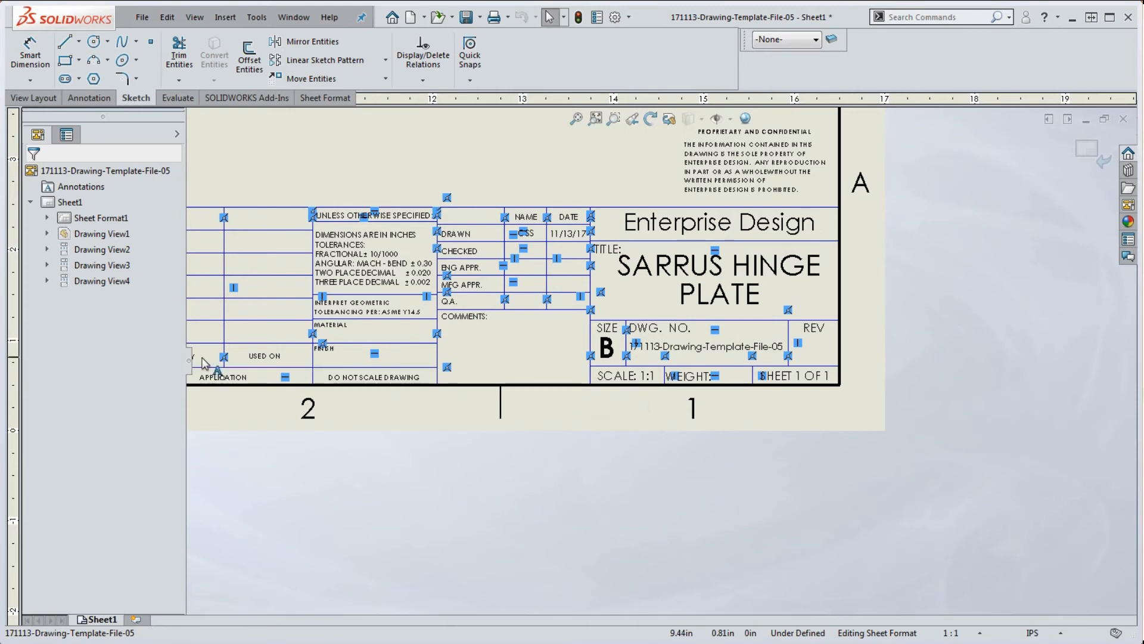
pyautogui.scroll(-3, 399, 352)
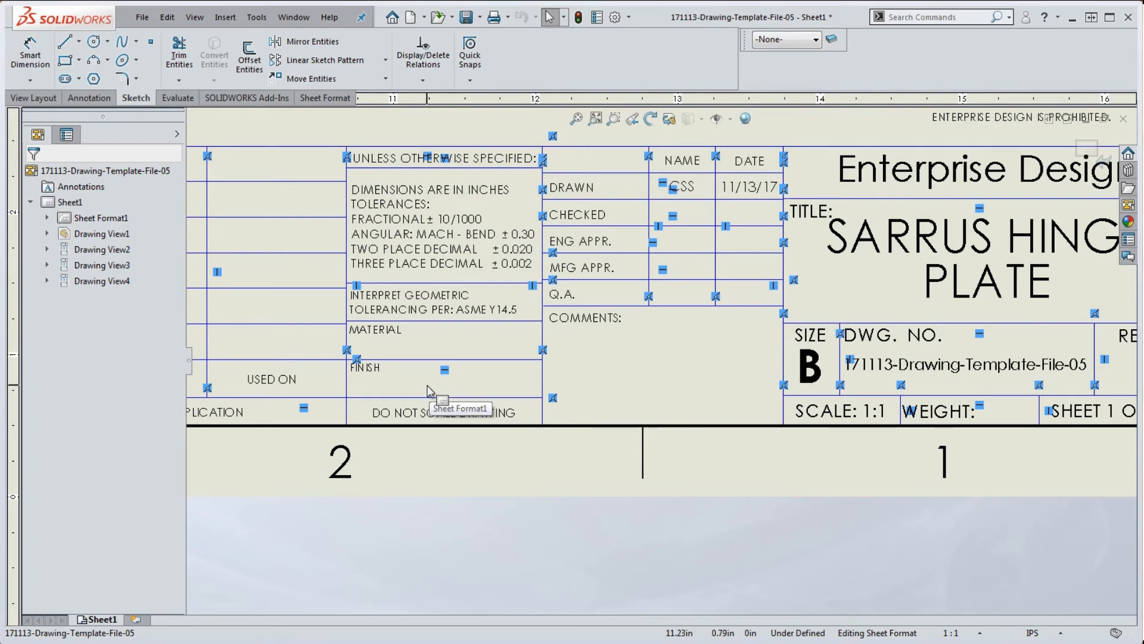
# Leave sheet format editing and return to editing the drawing sheet with its views.
pyautogui.scroll(6, 428, 390)
pyautogui.scroll(-2, 649, 253)
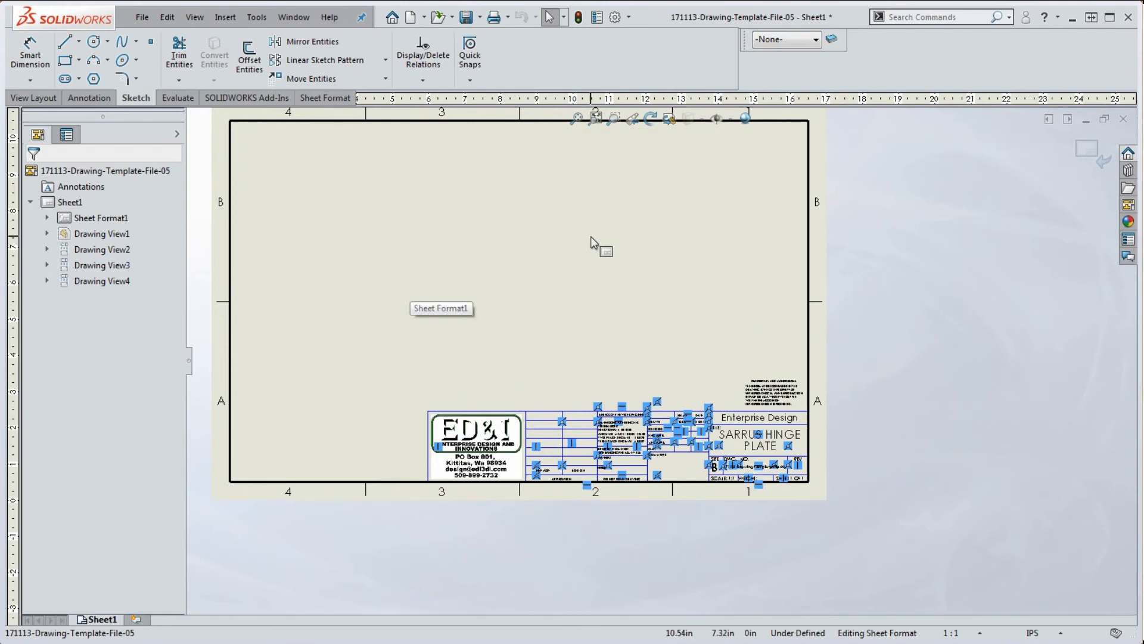
pyautogui.rightClick(645, 262)
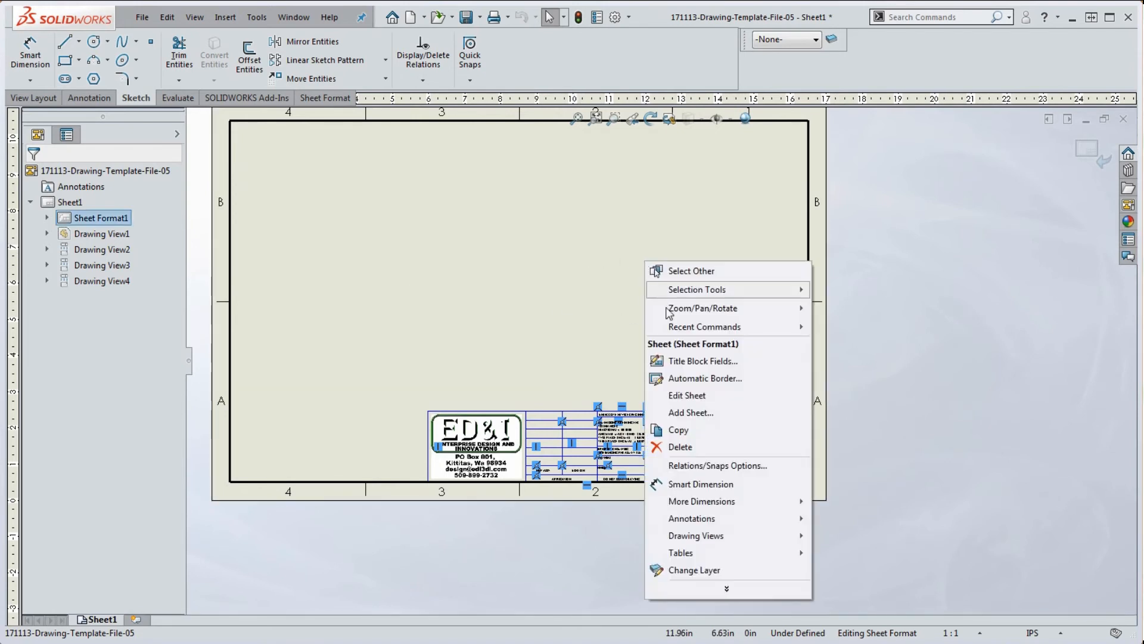
pyautogui.click(687, 395)
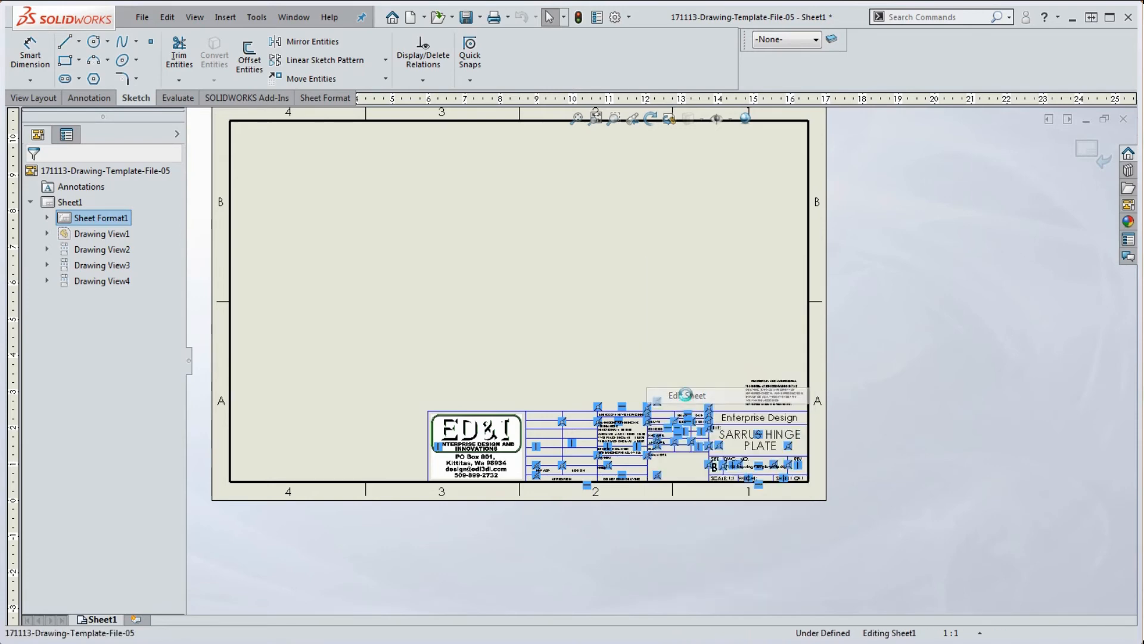
pyautogui.scroll(-3, 730, 463)
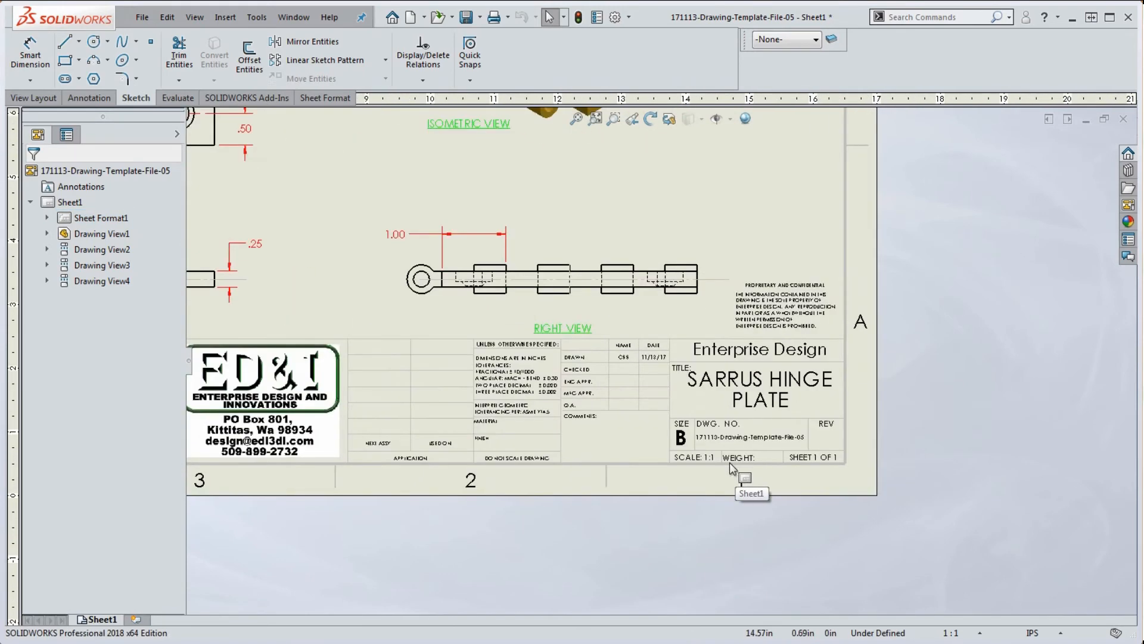
pyautogui.scroll(-2, 793, 453)
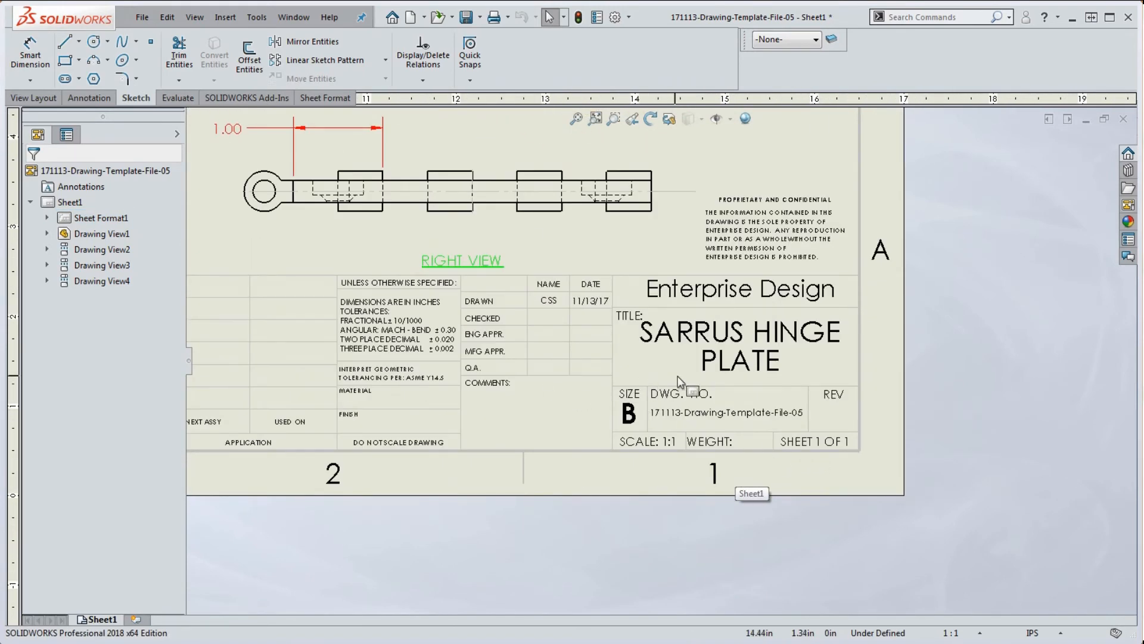
pyautogui.scroll(1, 672, 382)
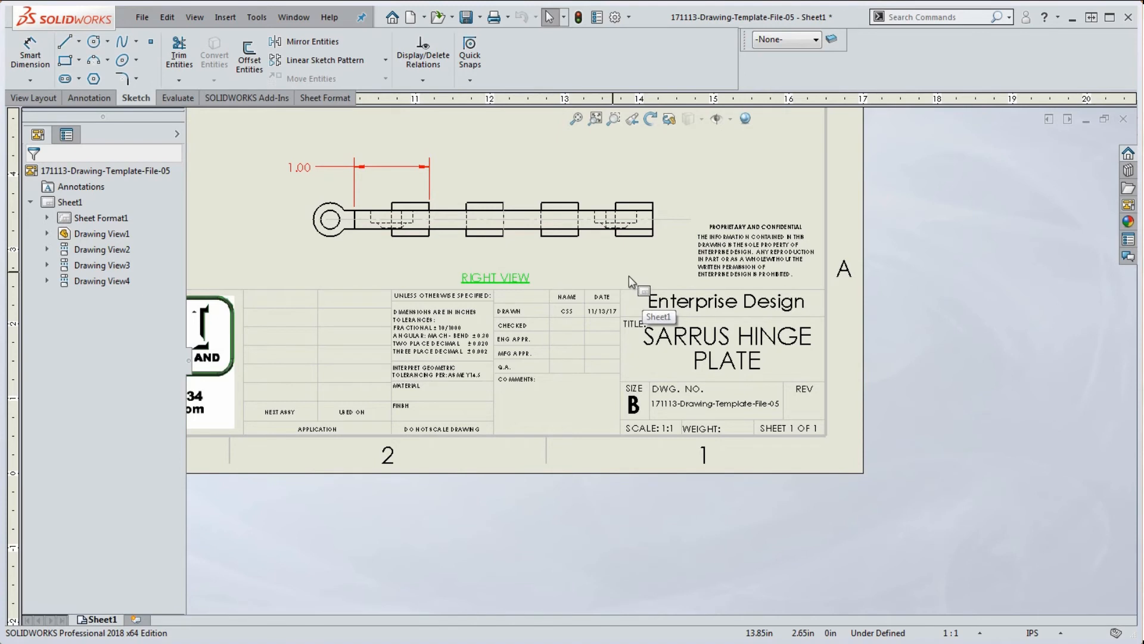
# Move the RIGHT VIEW label up and slightly right so it sits just below the right view.
pyautogui.moveTo(499, 279); pyautogui.dragTo(517, 263)
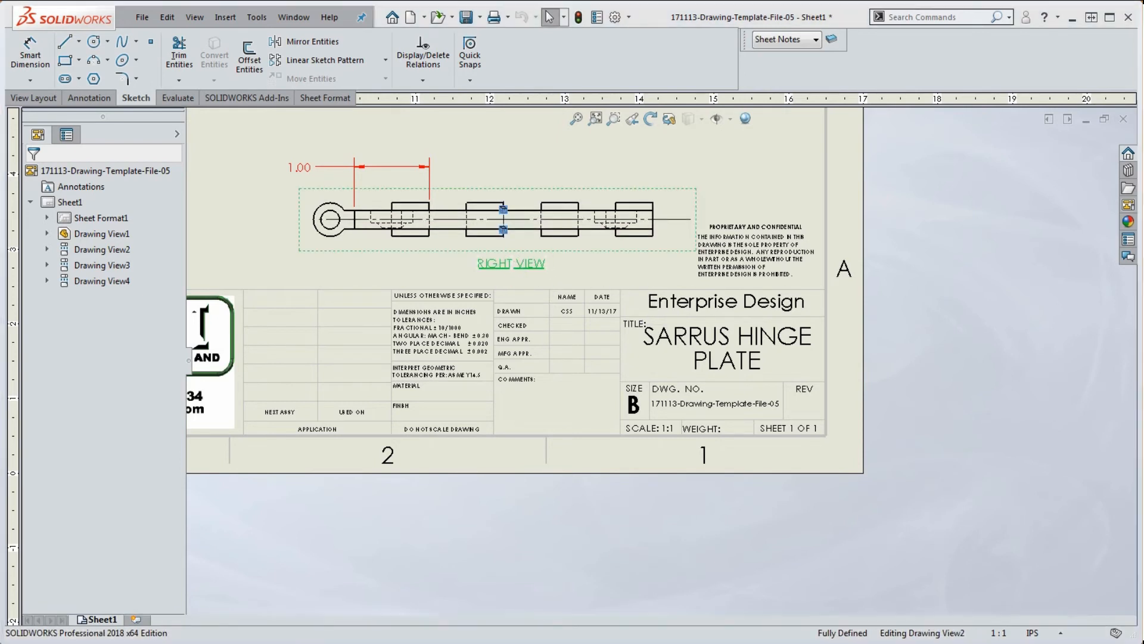
pyautogui.click(599, 267)
pyautogui.moveTo(516, 267); pyautogui.dragTo(519, 264)
pyautogui.click(519, 264)
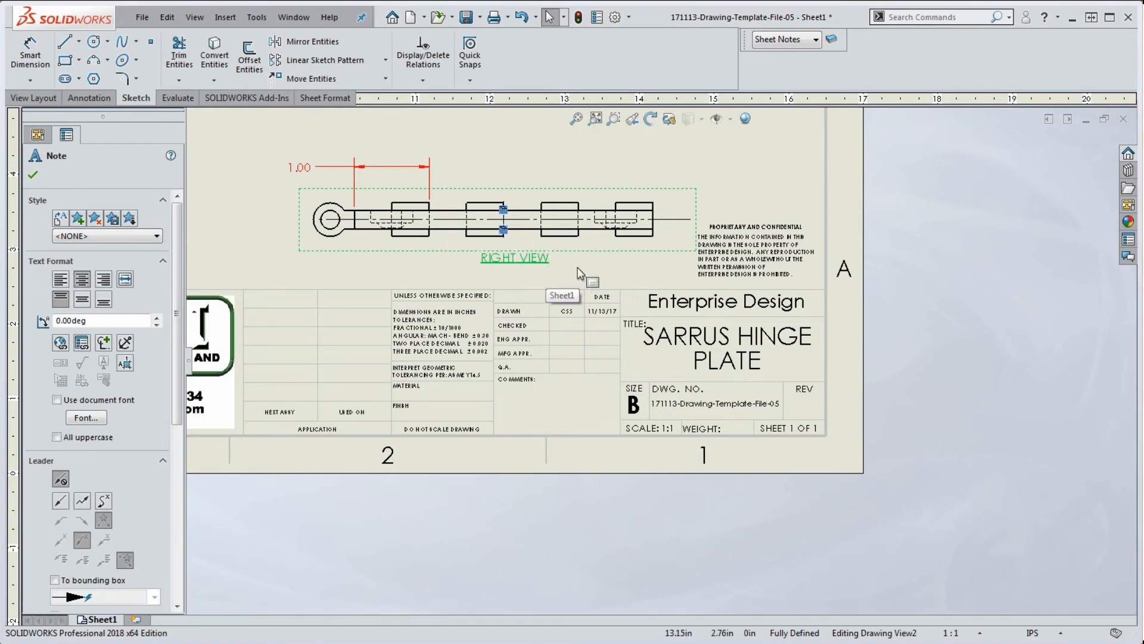
# Open the hinge plate part from the isometric view and bring up its custom file properties.
pyautogui.scroll(3, 579, 266)
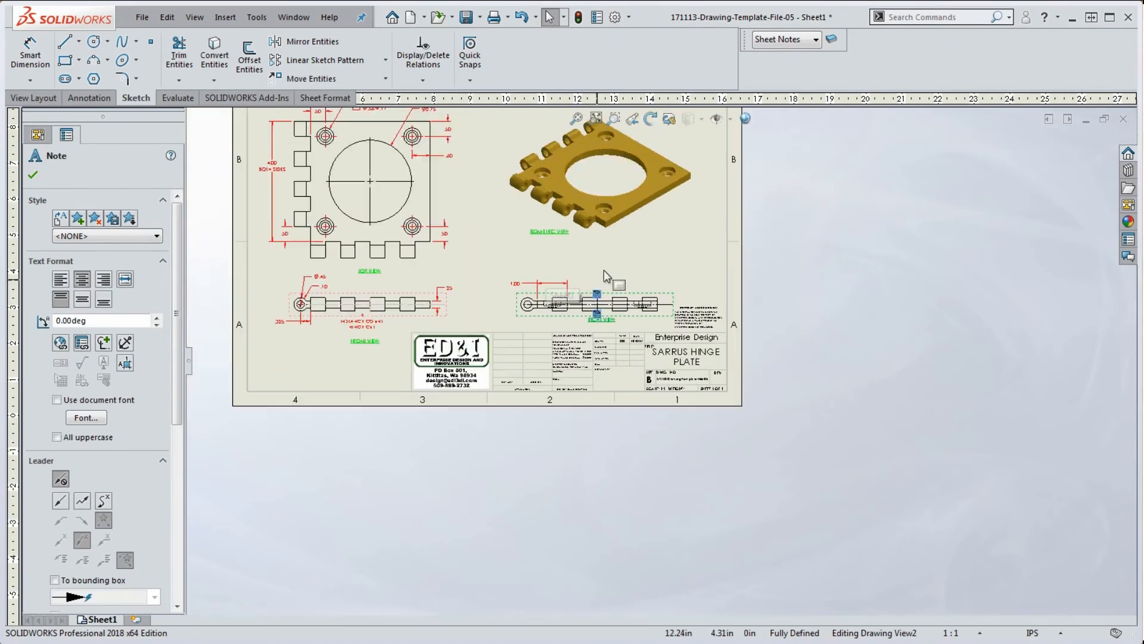
pyautogui.click(629, 253)
pyautogui.rightClick(630, 252)
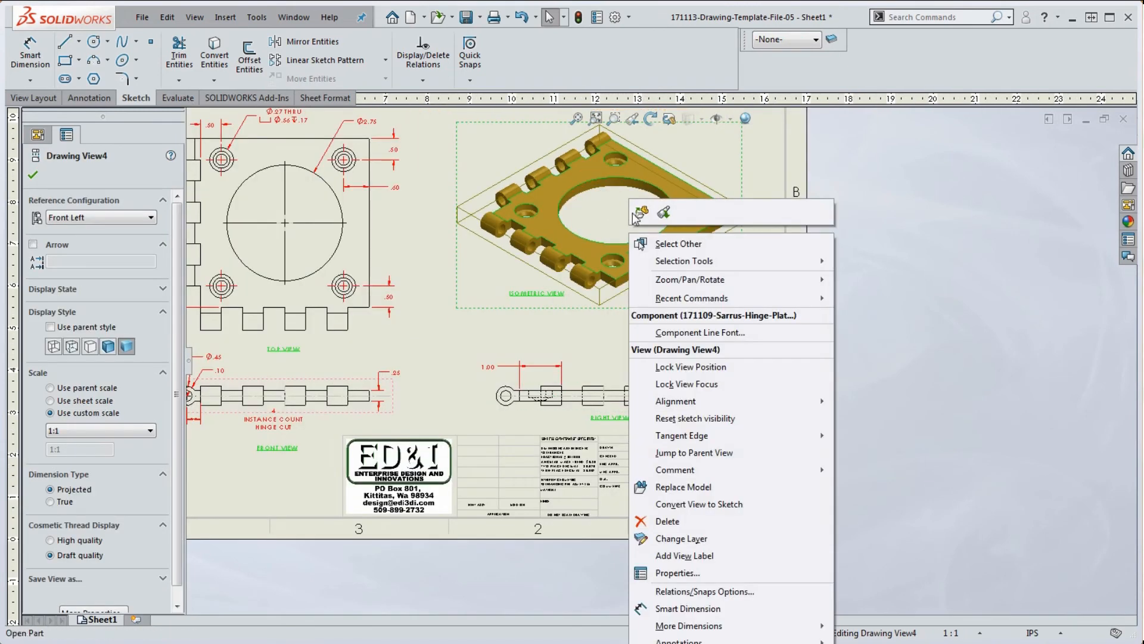
pyautogui.click(641, 214)
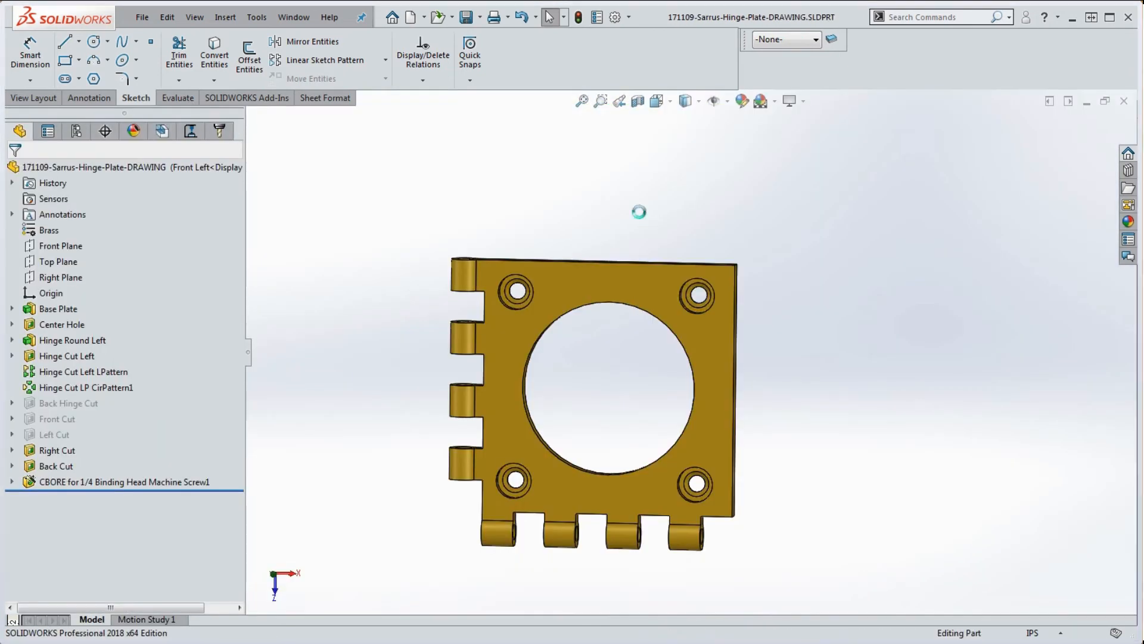
pyautogui.click(597, 17)
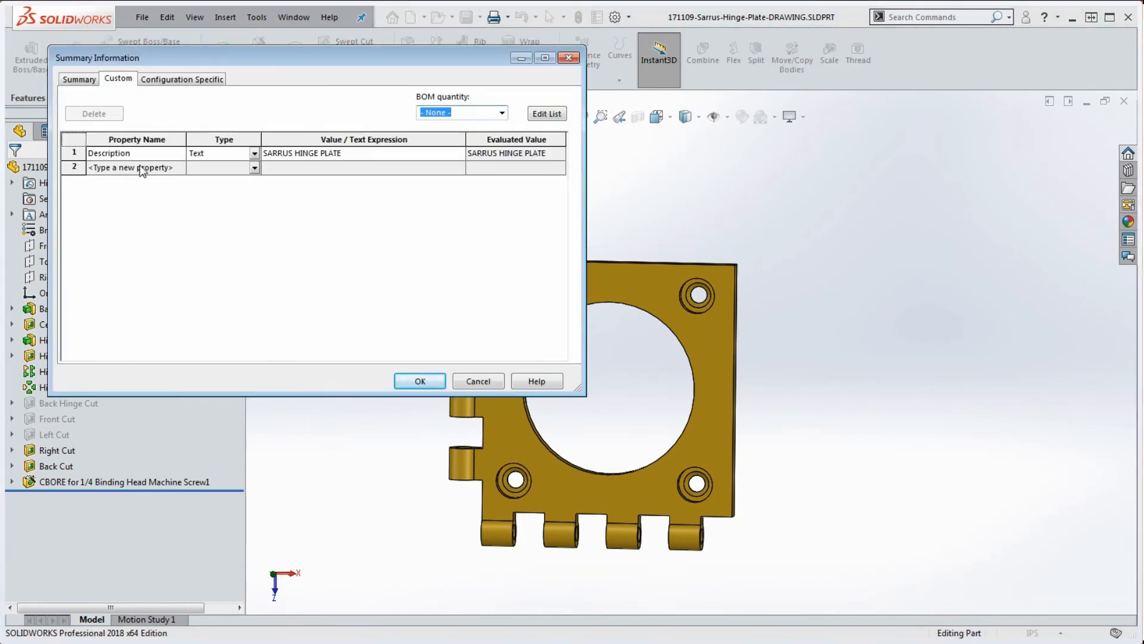
# Add a Material custom property to the part and link its value to the model's Material.
pyautogui.click(179, 169)
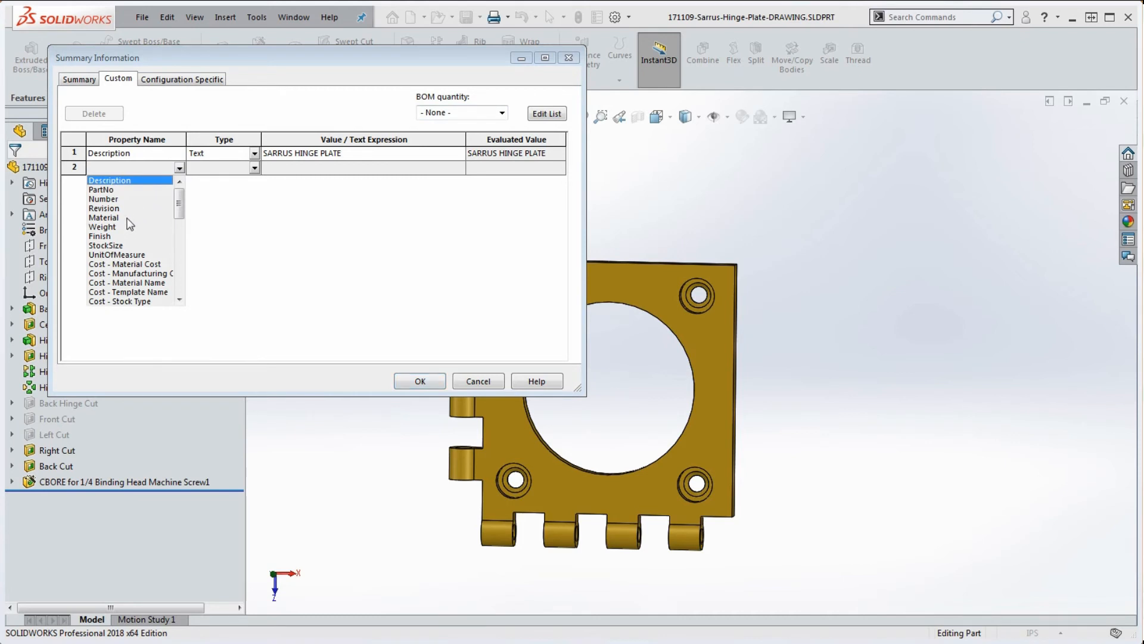
pyautogui.click(105, 217)
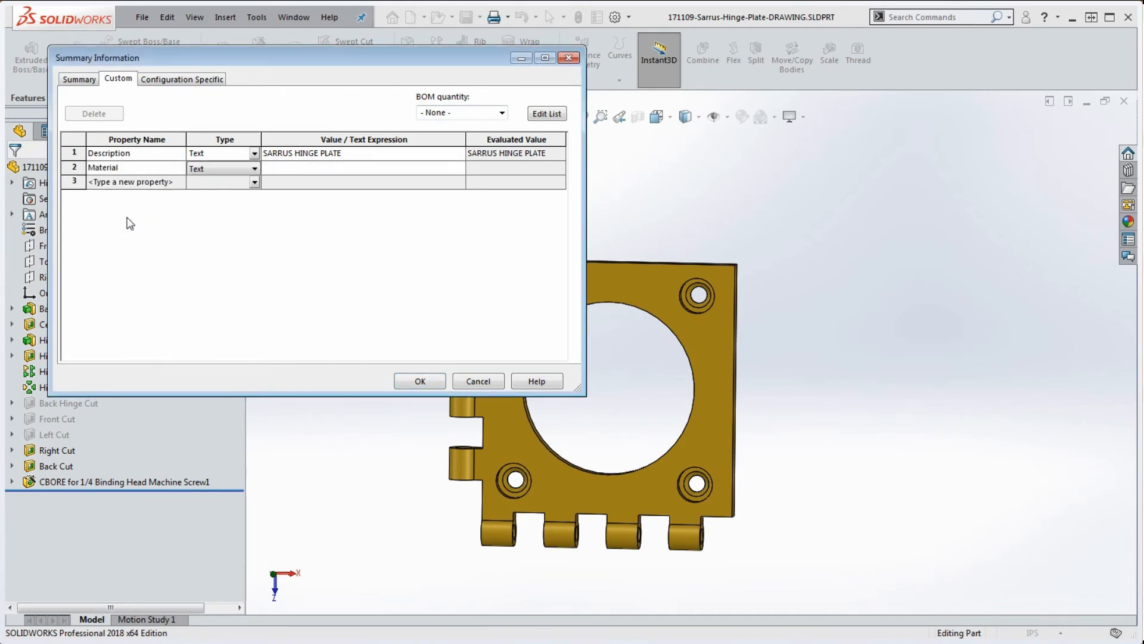
pyautogui.click(285, 169)
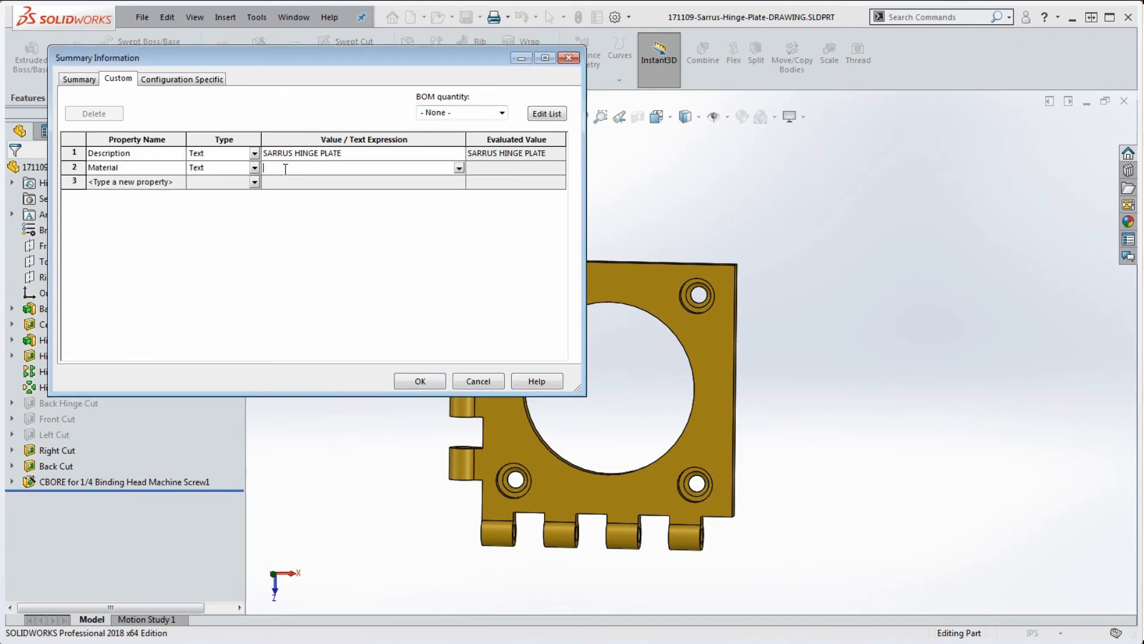
pyautogui.click(458, 169)
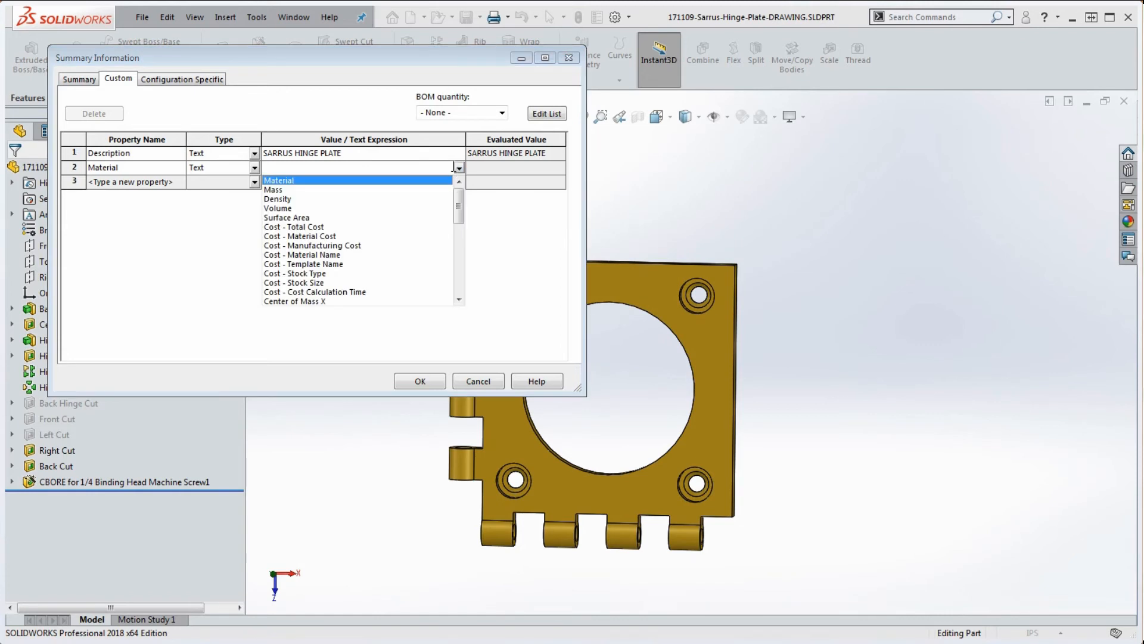
pyautogui.click(284, 182)
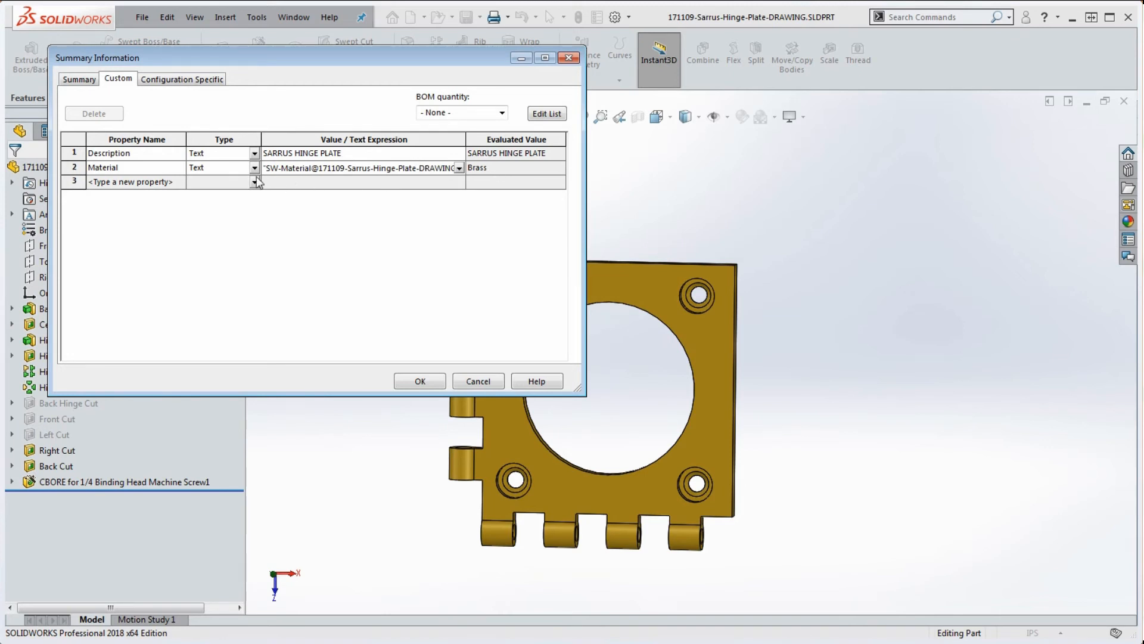
# Add a Weight custom property linked to the model's Mass and accept the part's properties.
pyautogui.click(181, 183)
pyautogui.click(180, 183)
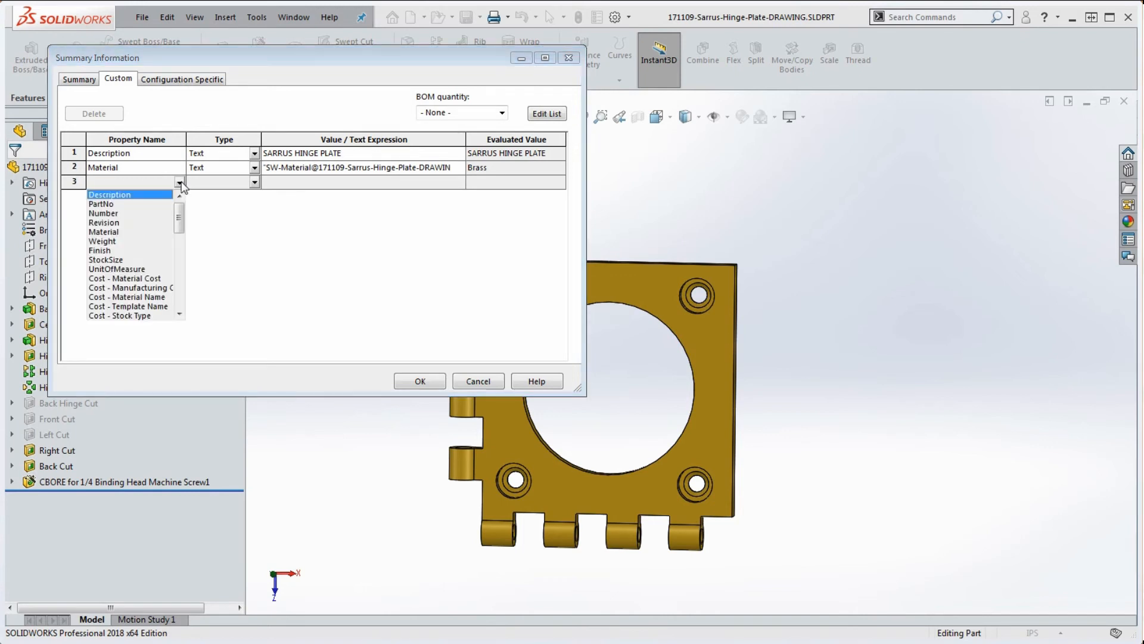
pyautogui.click(121, 242)
pyautogui.click(320, 183)
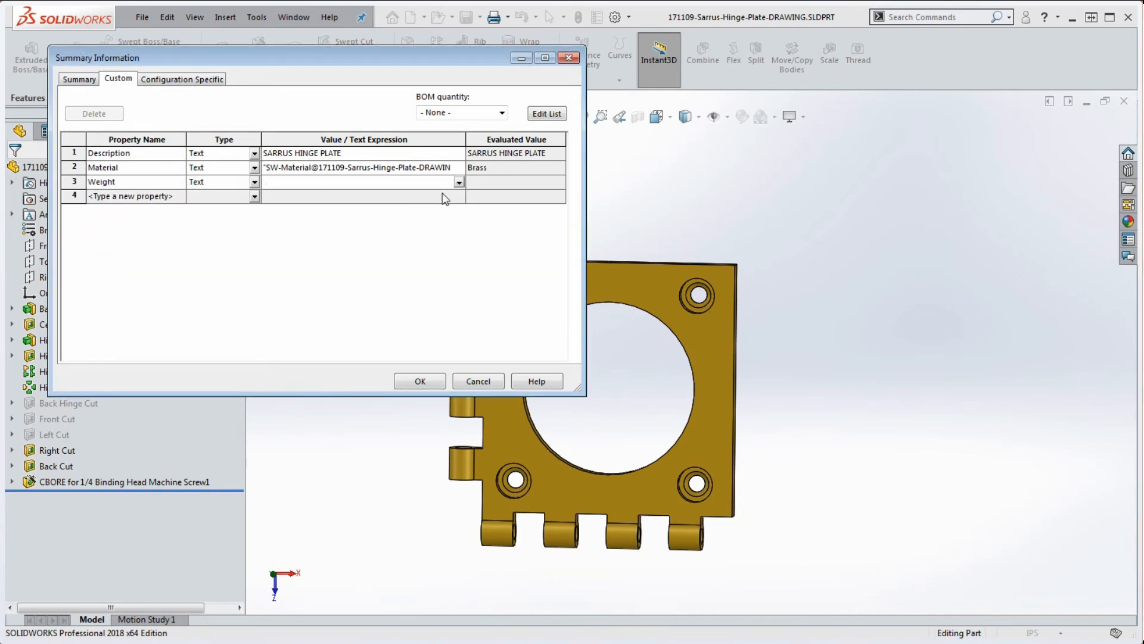
pyautogui.click(459, 183)
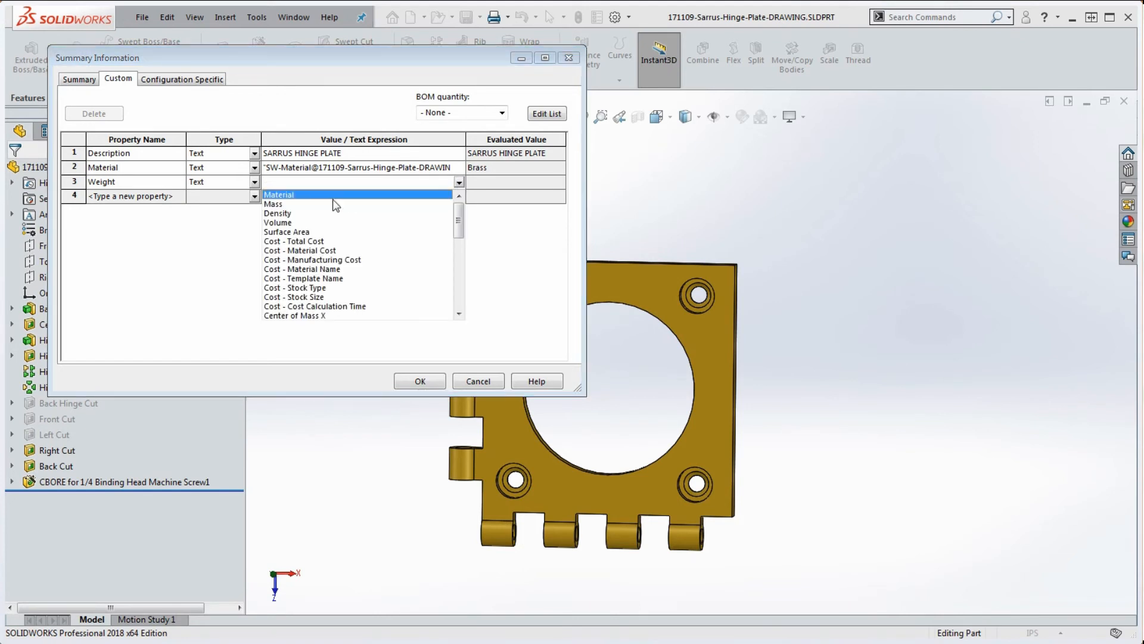
pyautogui.click(277, 205)
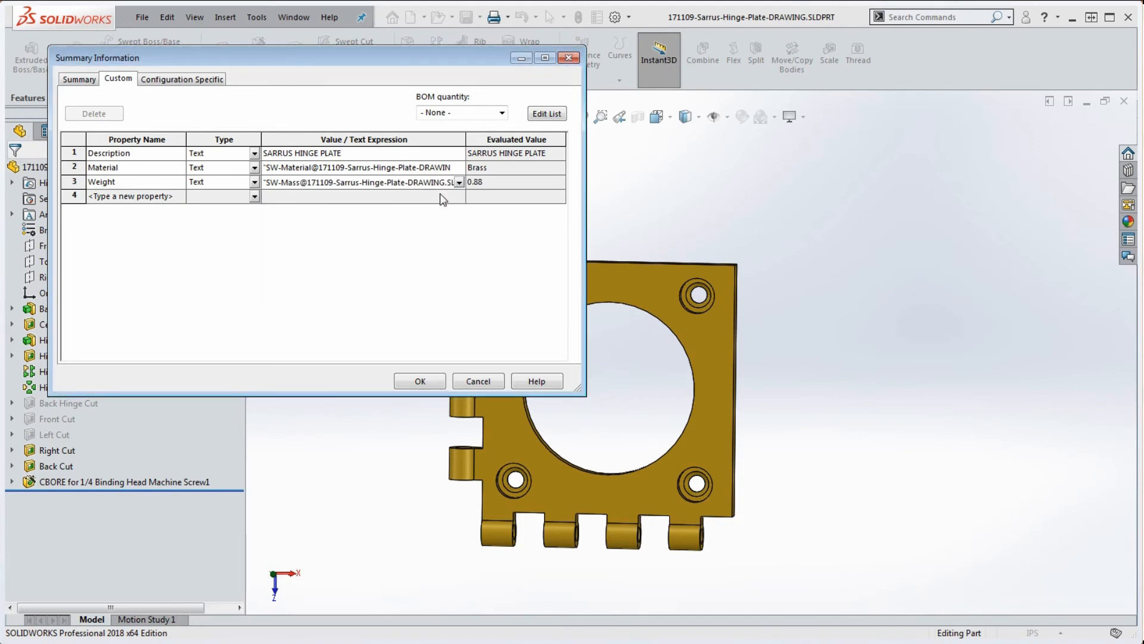
pyautogui.click(487, 184)
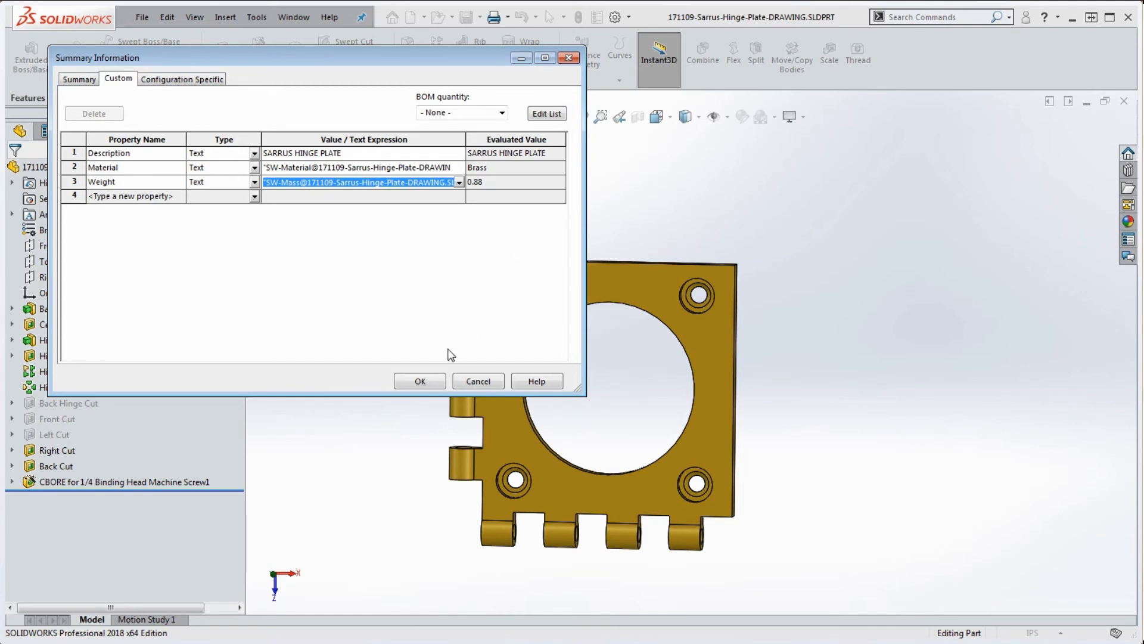
pyautogui.click(431, 385)
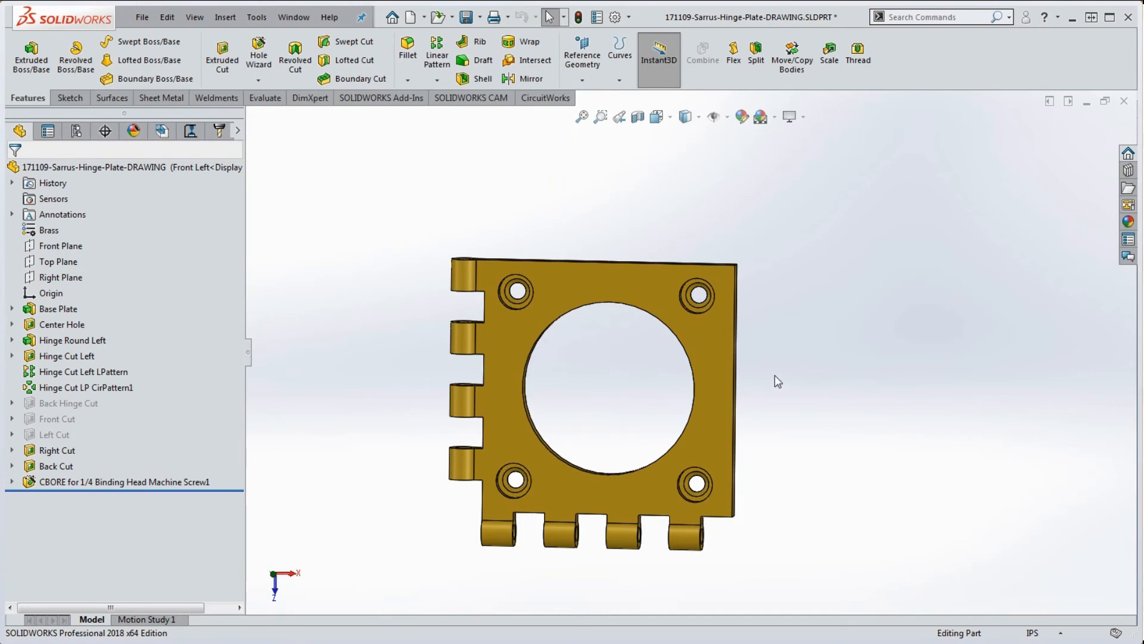
# Switch back to the drawing and check the material and weight cells in the title block.
pyautogui.hotkey('ctrl', 'Tab')
pyautogui.scroll(-5, 710, 536)
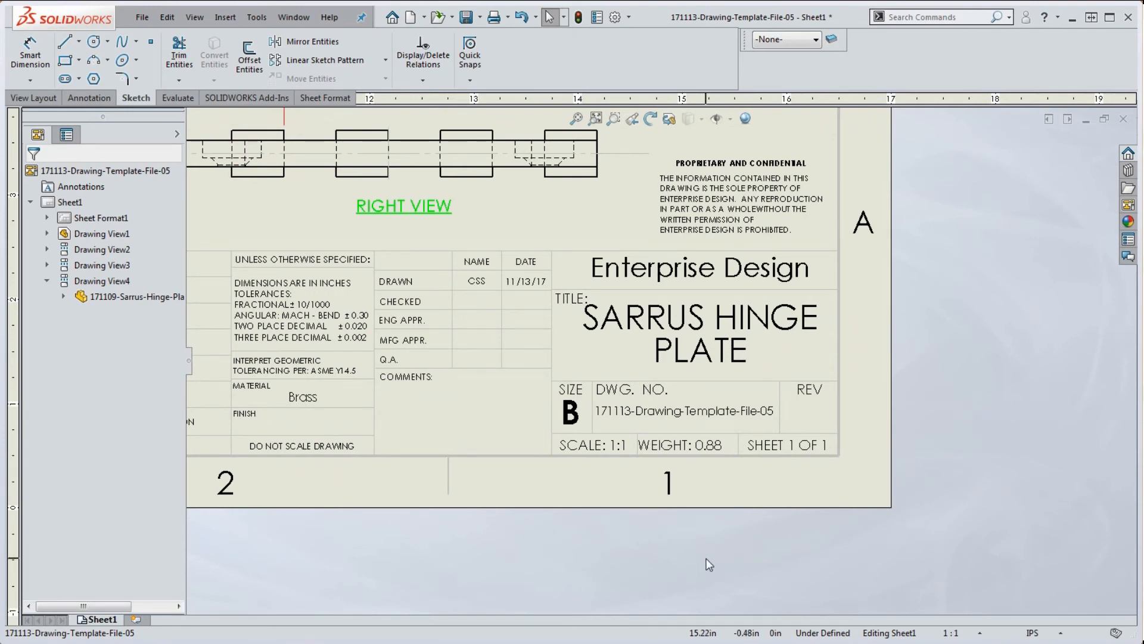
pyautogui.scroll(5, 549, 462)
pyautogui.scroll(-6, 512, 370)
pyautogui.scroll(6, 590, 428)
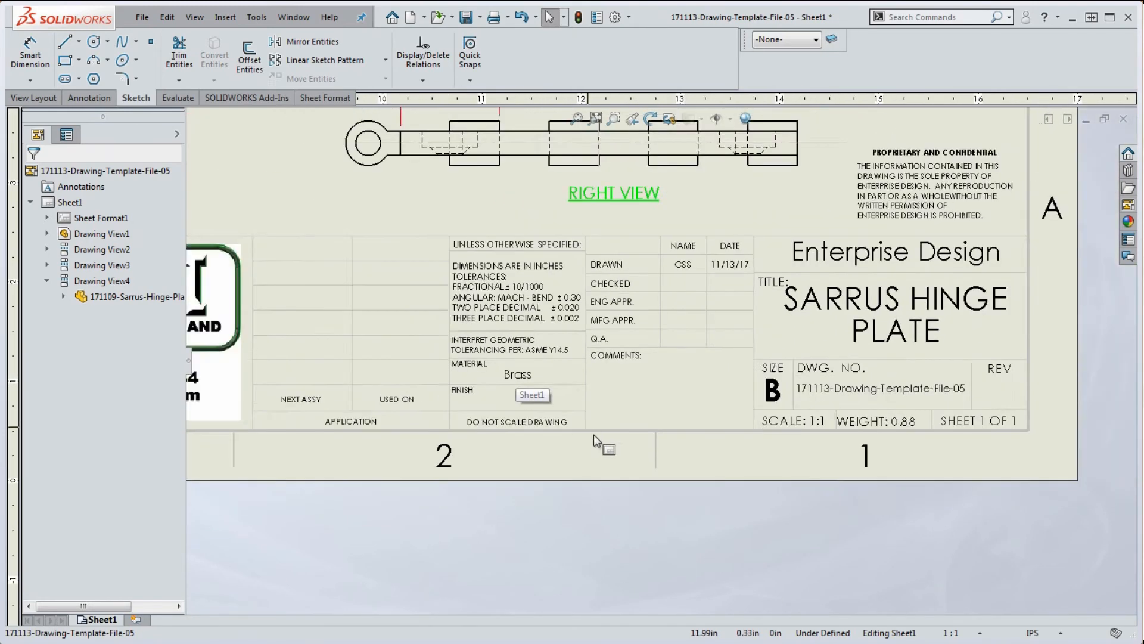
pyautogui.scroll(-3, 609, 243)
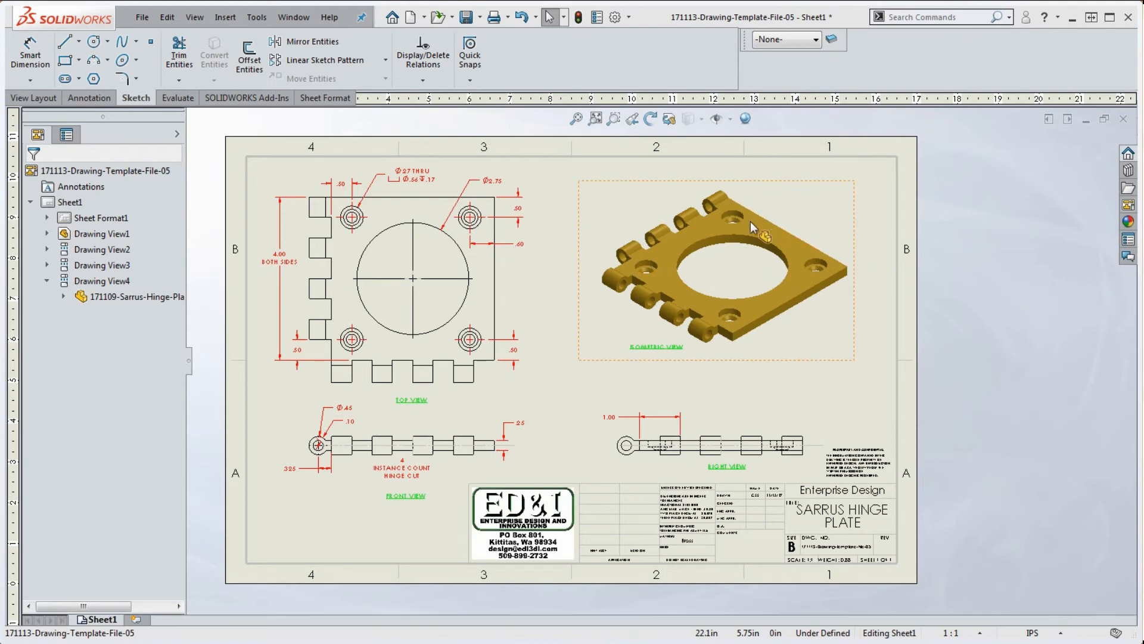
# Copy the ISOMETRIC VIEW label to the open area below the isometric view, above the right view.
pyautogui.scroll(2, 667, 360)
pyautogui.scroll(-5, 555, 398)
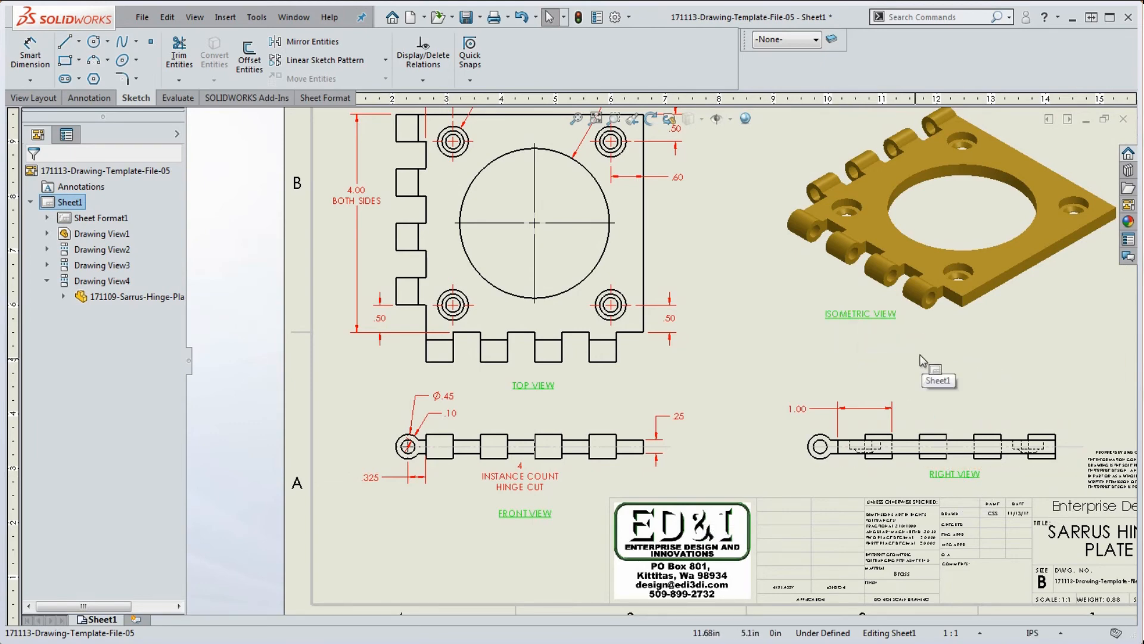
pyautogui.scroll(3, 922, 354)
pyautogui.scroll(-5, 894, 342)
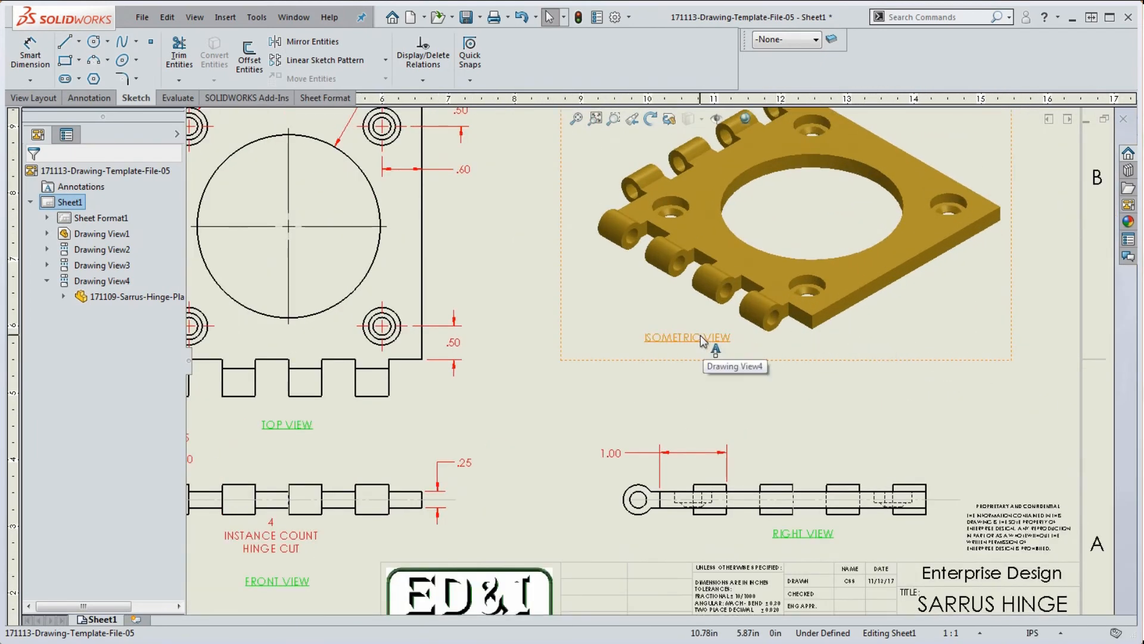
pyautogui.click(702, 340)
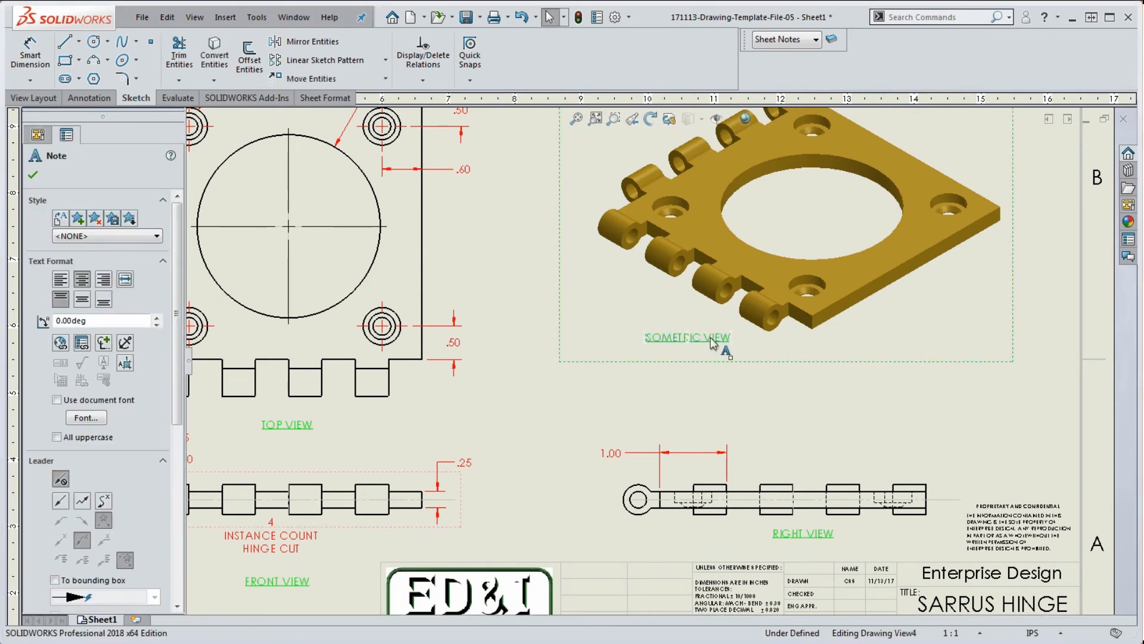
pyautogui.keyDown('ctrl'); pyautogui.moveTo(869, 384); pyautogui.dragTo(930, 391); pyautogui.keyUp('ctrl')
# Replace the copied label's text with the heading "SHEET NOTES:" and start a new line below it.
pyautogui.doubleClick(941, 393)
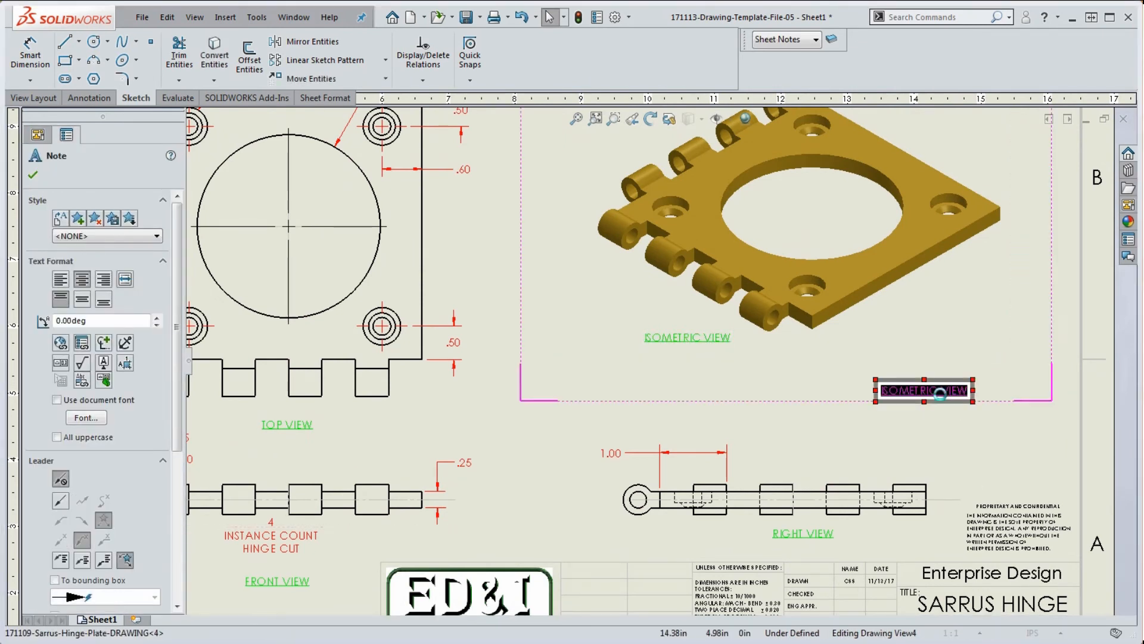
pyautogui.write('S')
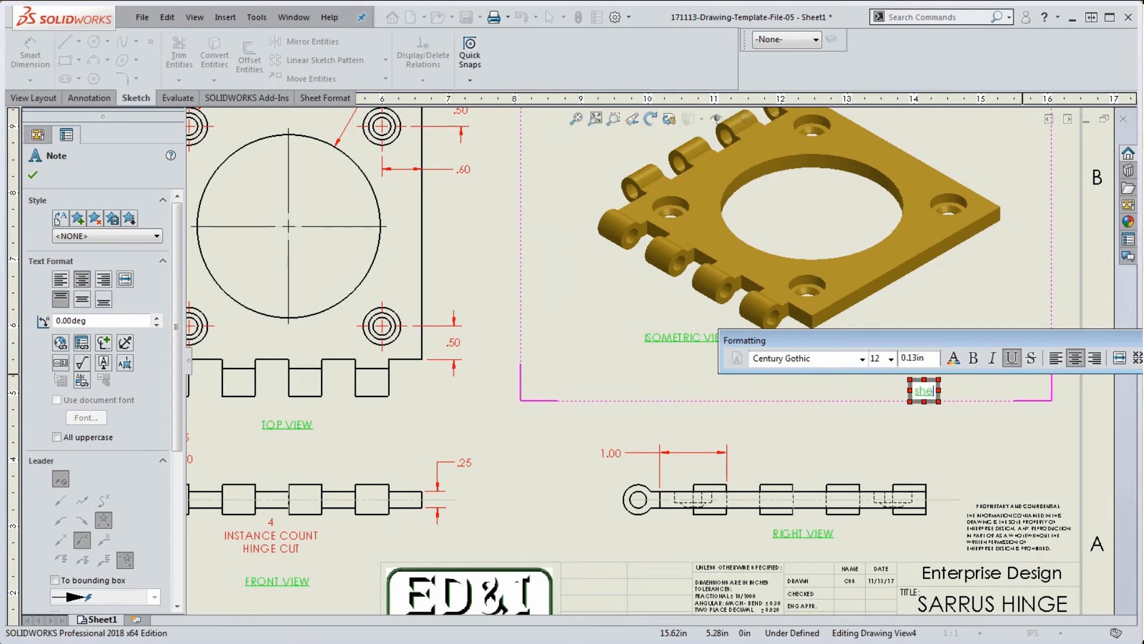
pyautogui.press('BackSpace')
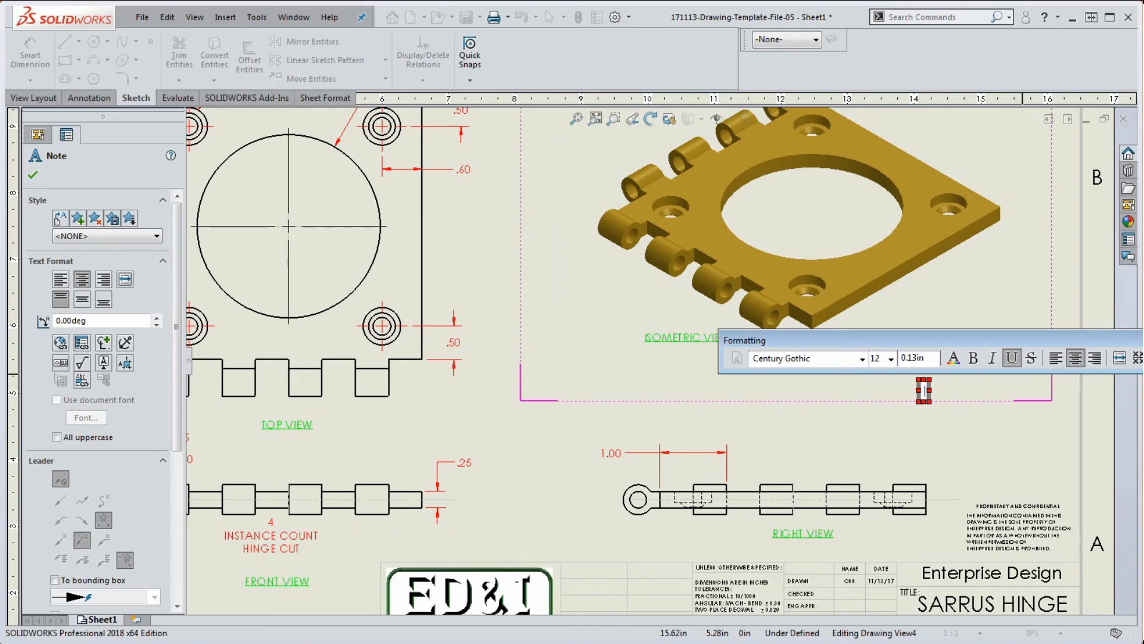
pyautogui.write('SHEET')
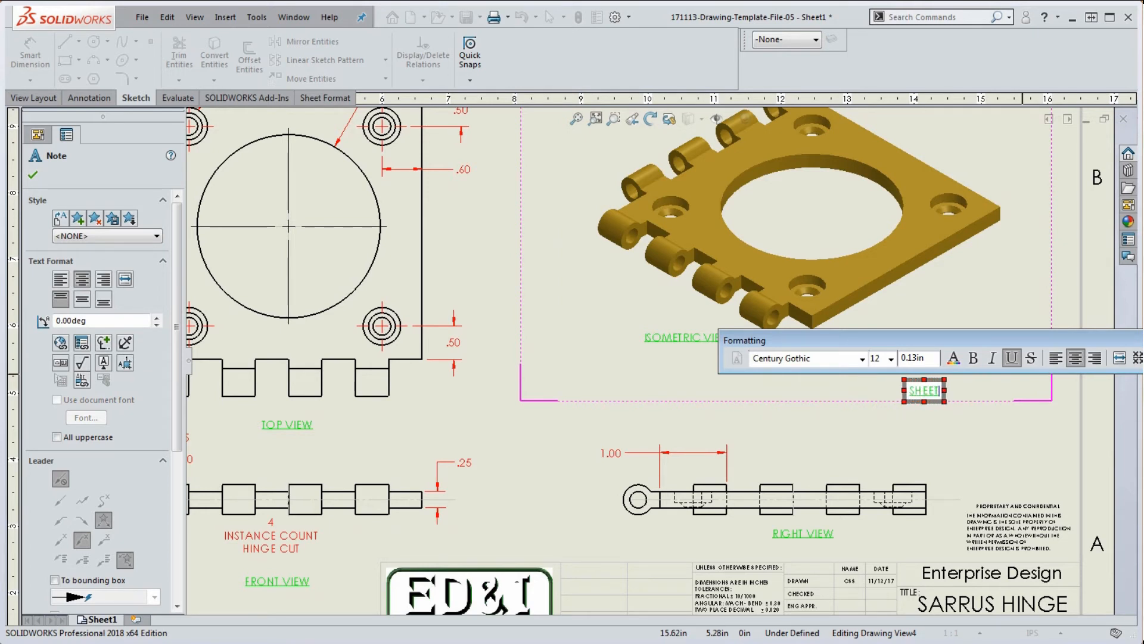
pyautogui.write(' NOTES:')
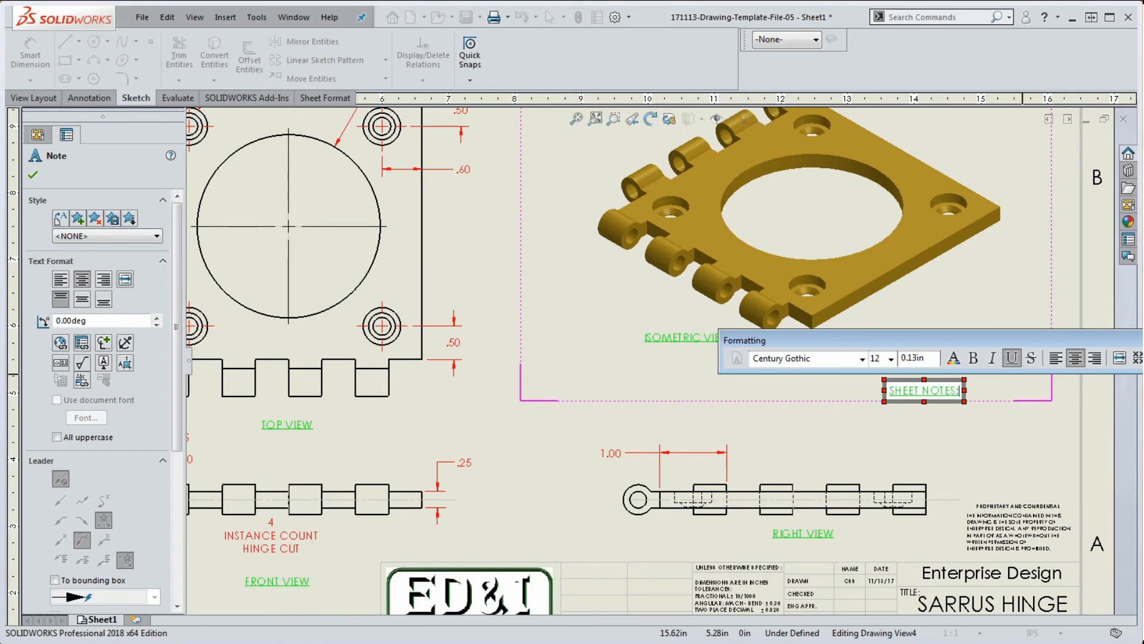
pyautogui.press('Return')
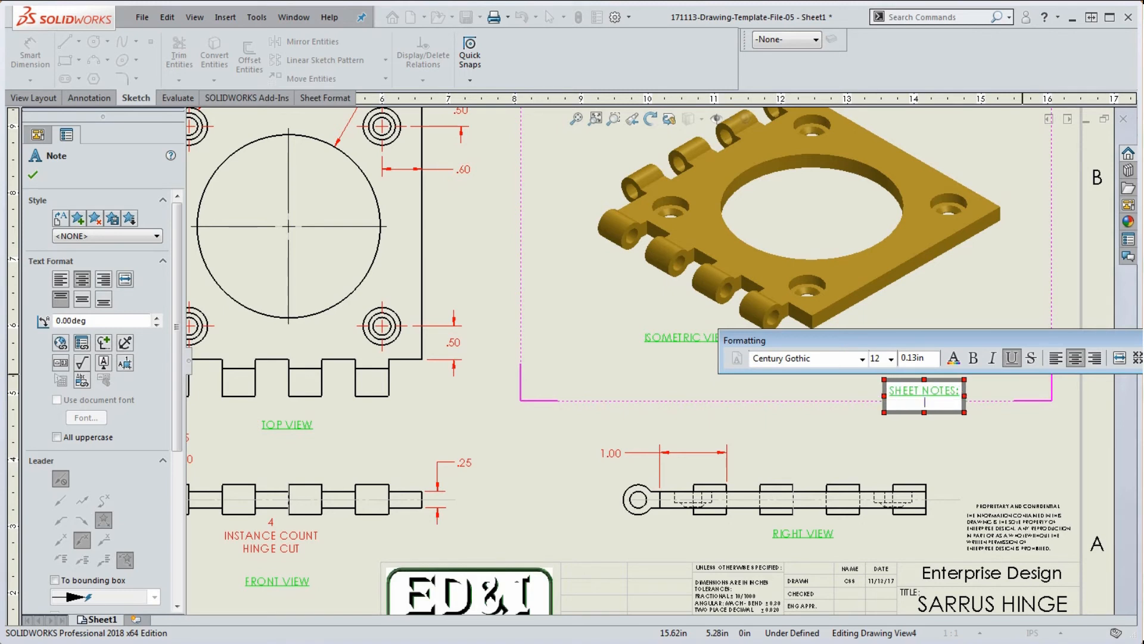
pyautogui.press('Return')
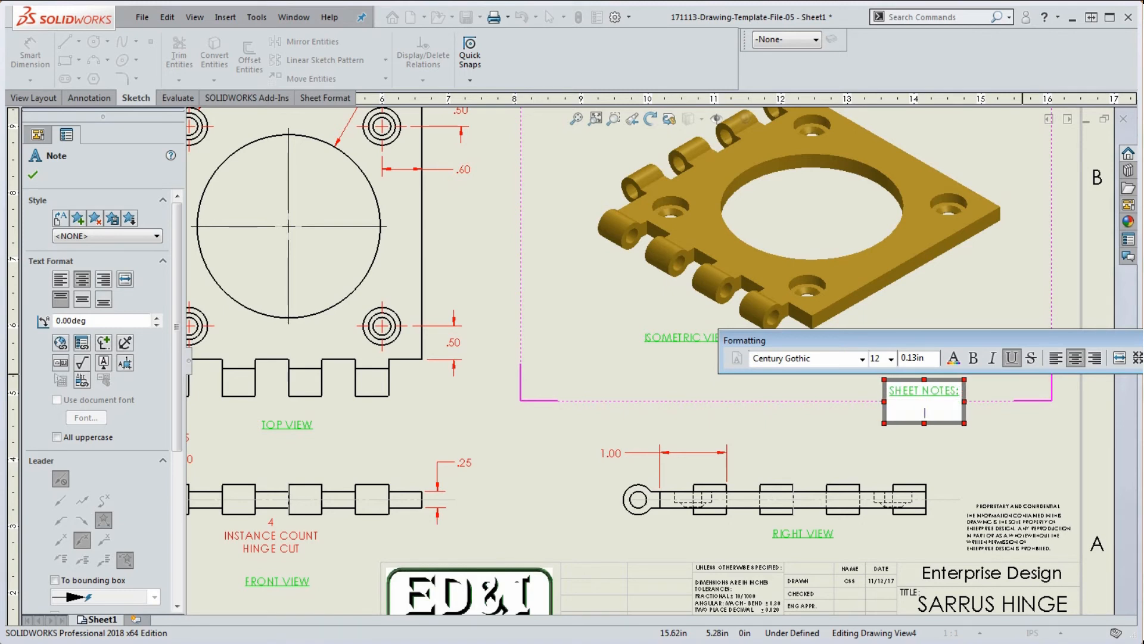
# Left-align the note and add a numbered first item reading "SPACE HOLDER" under the heading.
pyautogui.click(1056, 359)
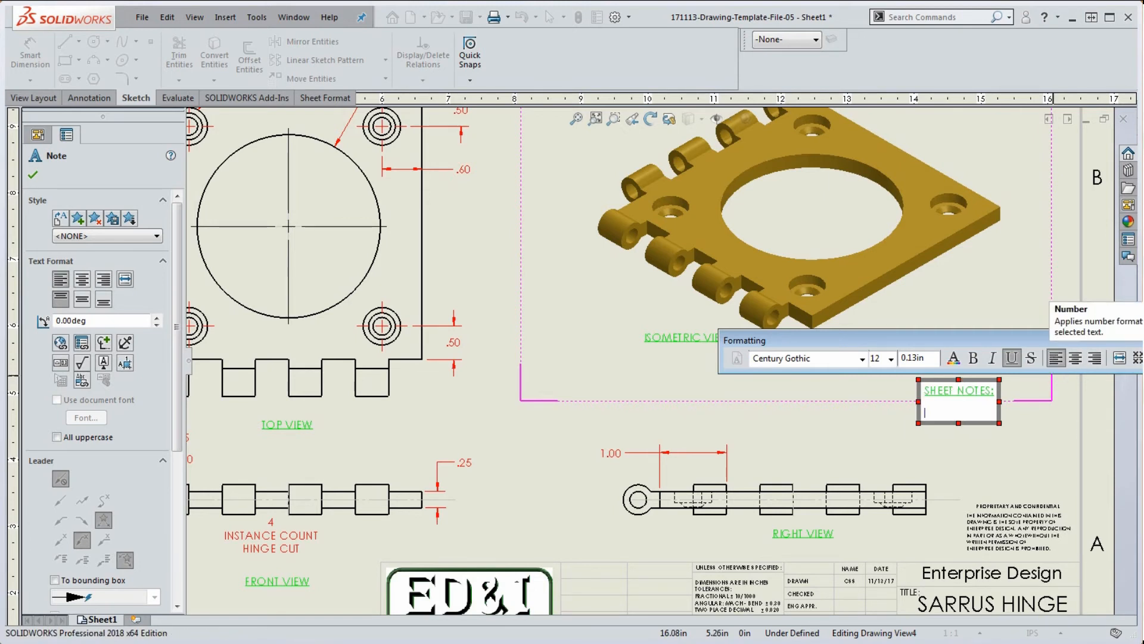
pyautogui.click(1140, 358)
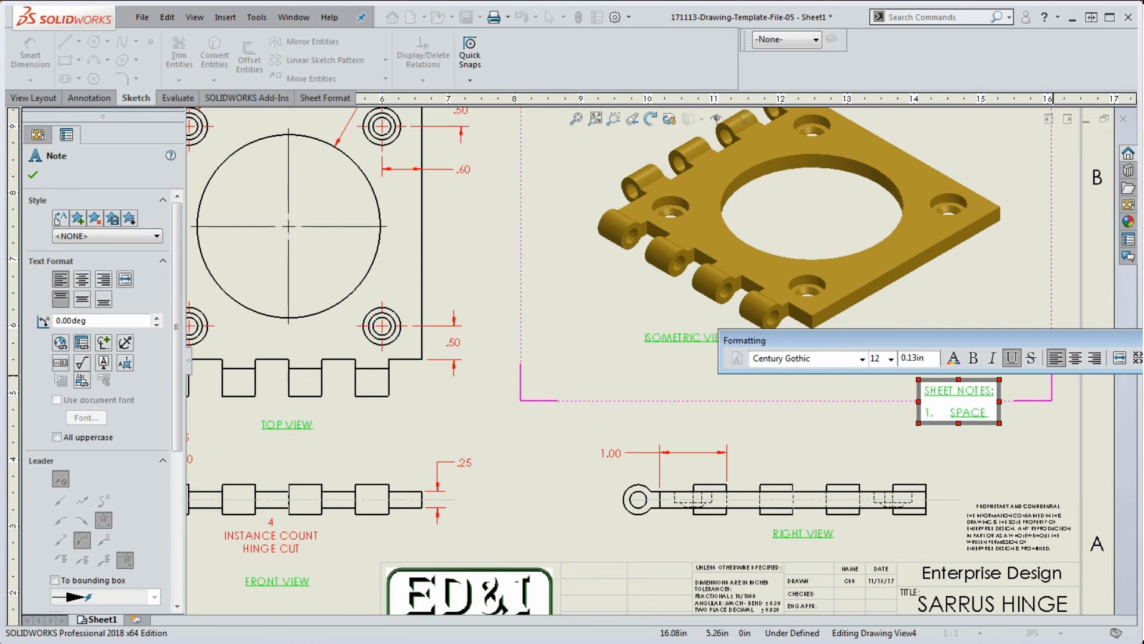
pyautogui.write('HOLDER')
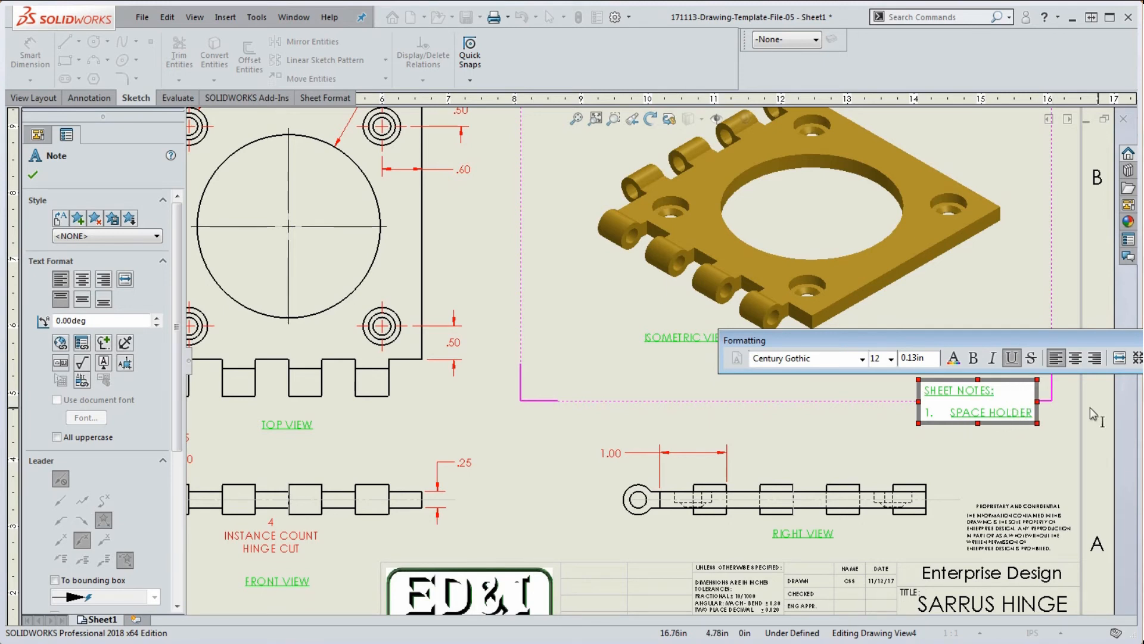
# Remove the underline from the "SPACE HOLDER" text and reposition the sheet notes below the isometric view.
pyautogui.click(949, 414)
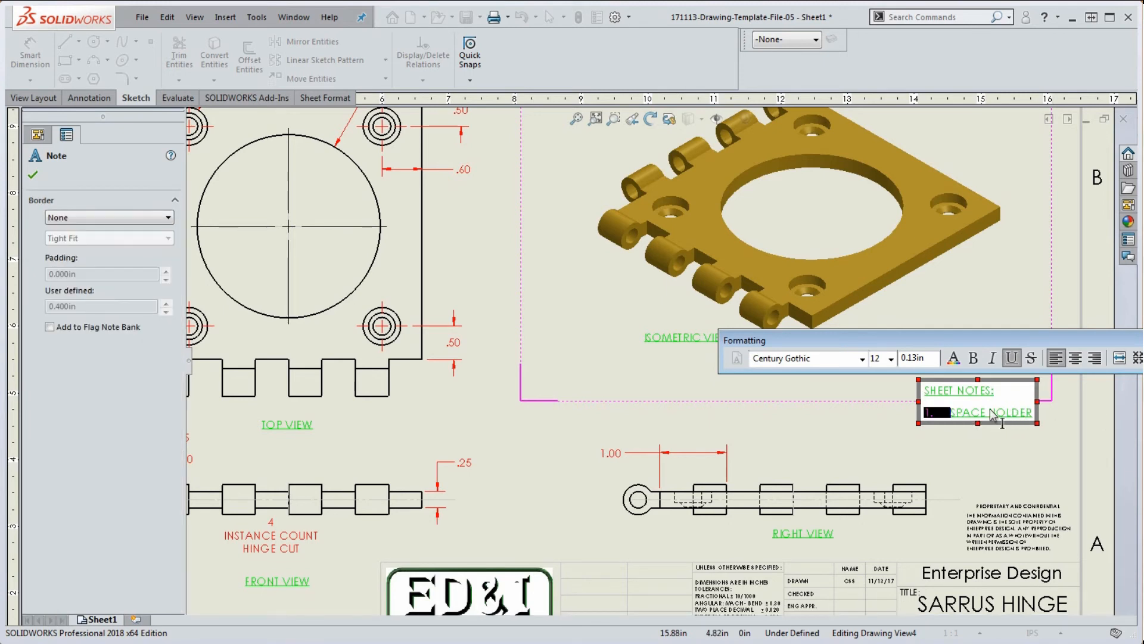
pyautogui.click(954, 416)
pyautogui.moveTo(952, 414); pyautogui.dragTo(1036, 418)
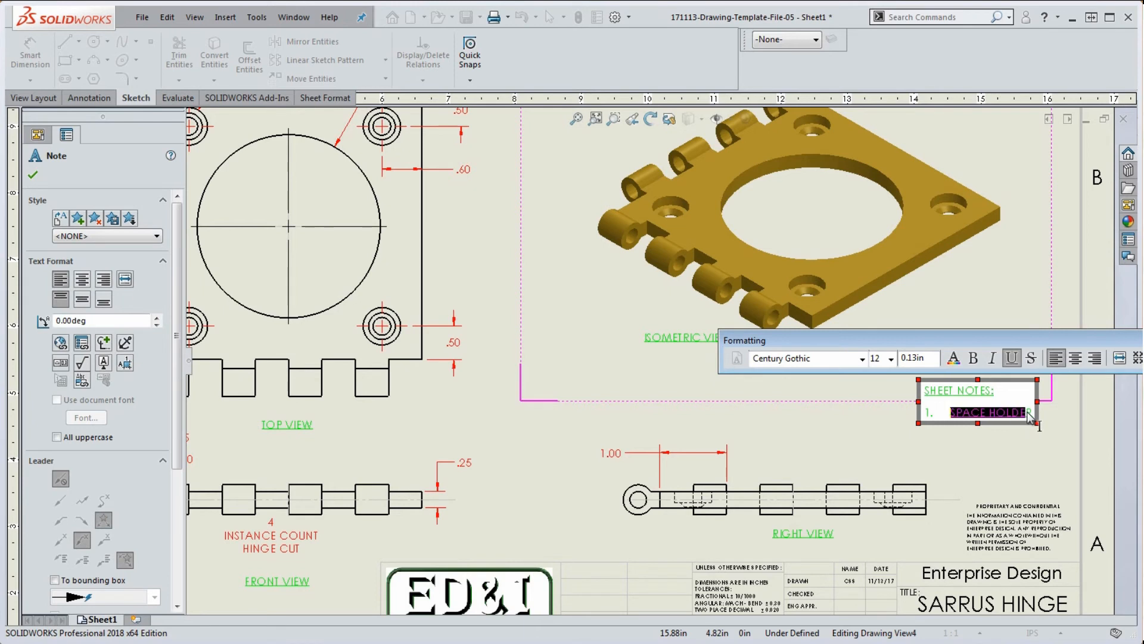
pyautogui.click(1020, 468)
pyautogui.moveTo(966, 412); pyautogui.dragTo(929, 403)
pyautogui.click(957, 441)
pyautogui.press('f')
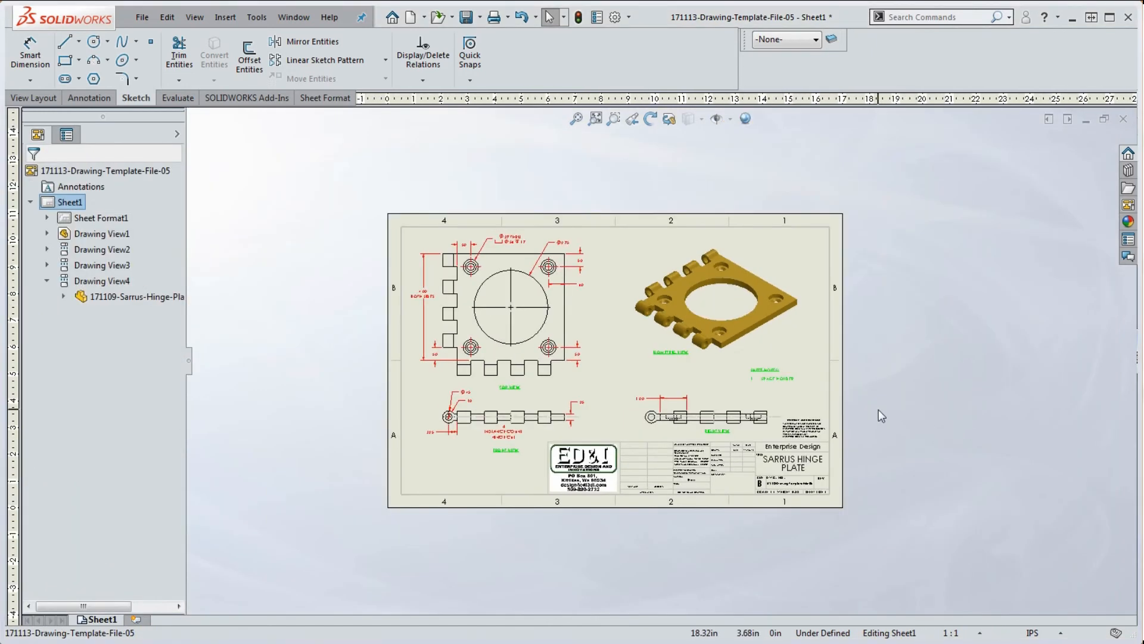
# Copy all four view labels and the sheet notes together to the empty area right of the sheet.
pyautogui.scroll(-3, 705, 412)
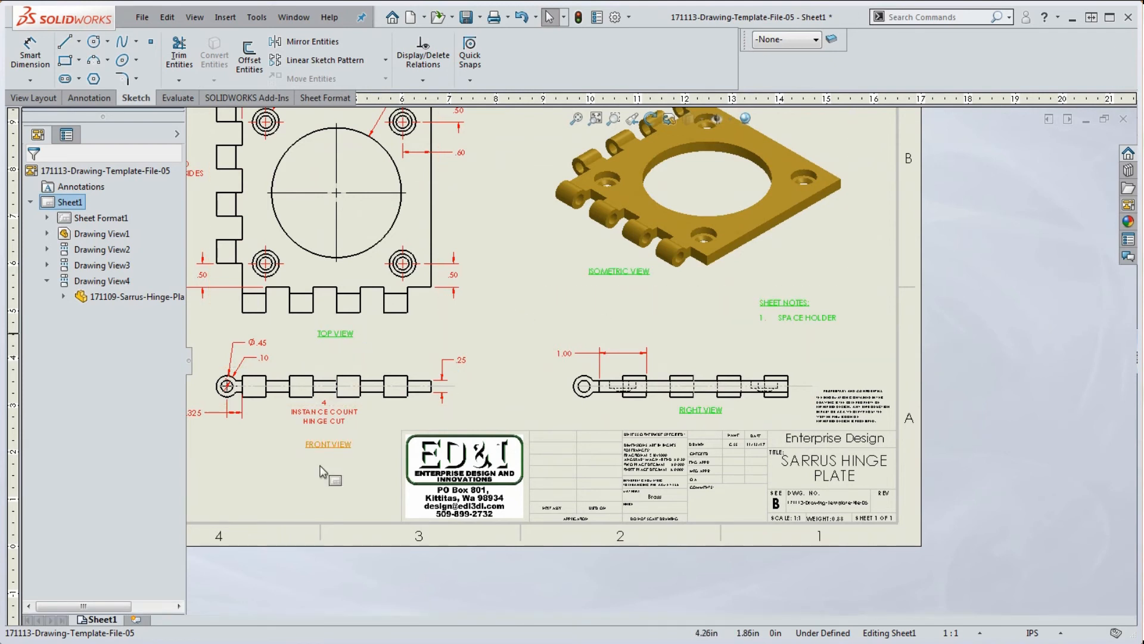
pyautogui.click(704, 411)
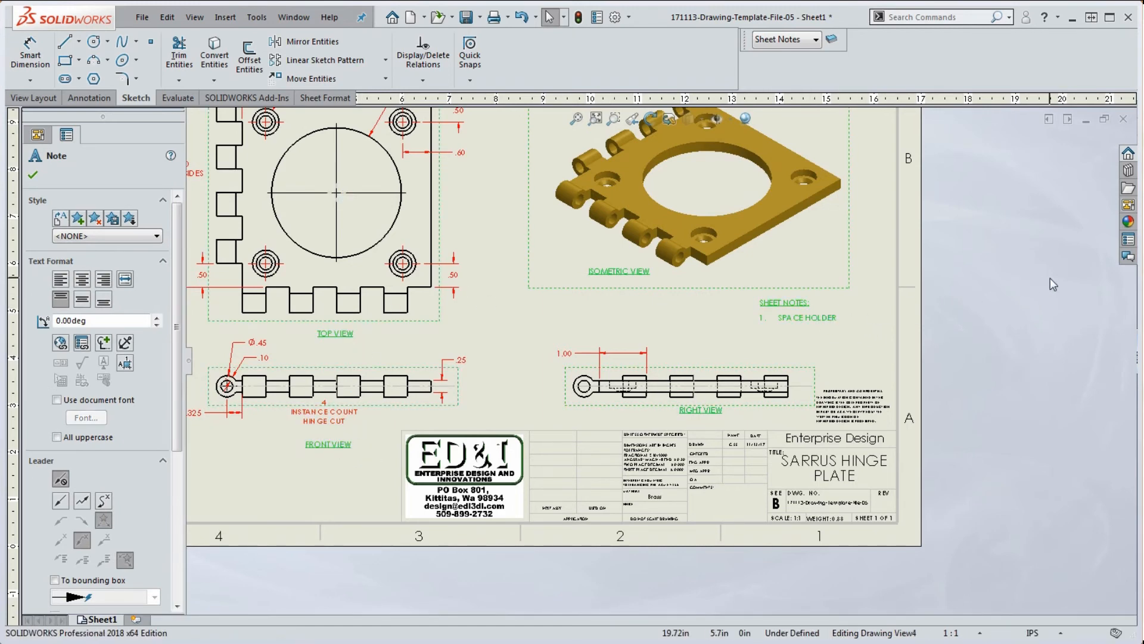
pyautogui.scroll(5, 1007, 303)
pyautogui.scroll(-2, 835, 366)
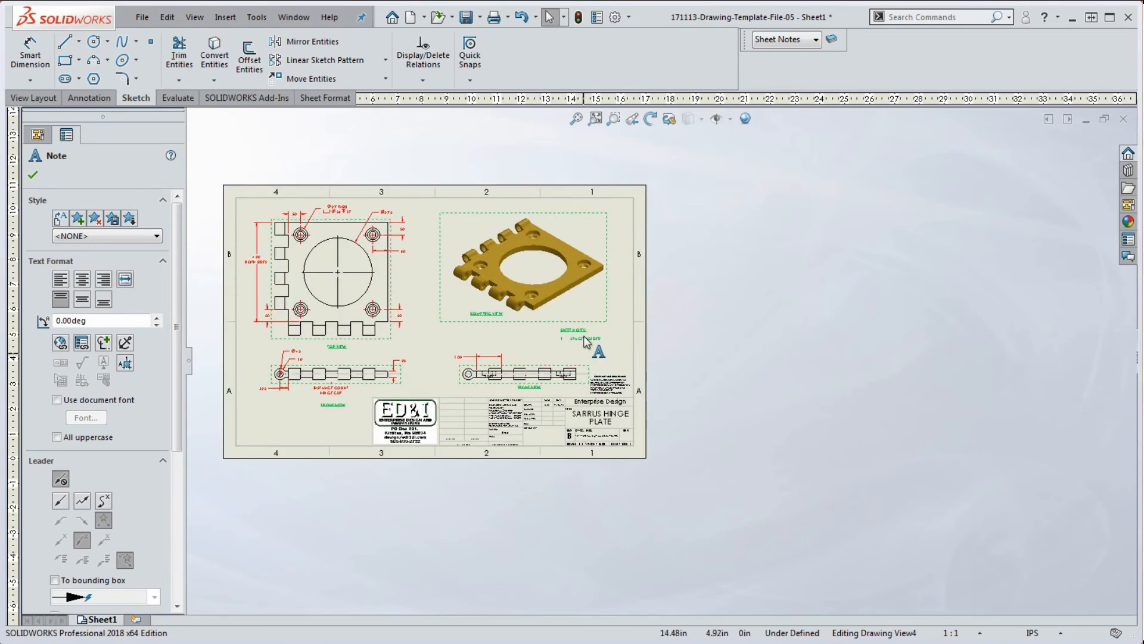
pyautogui.keyDown('ctrl'); pyautogui.moveTo(863, 328); pyautogui.dragTo(882, 332); pyautogui.keyUp('ctrl')
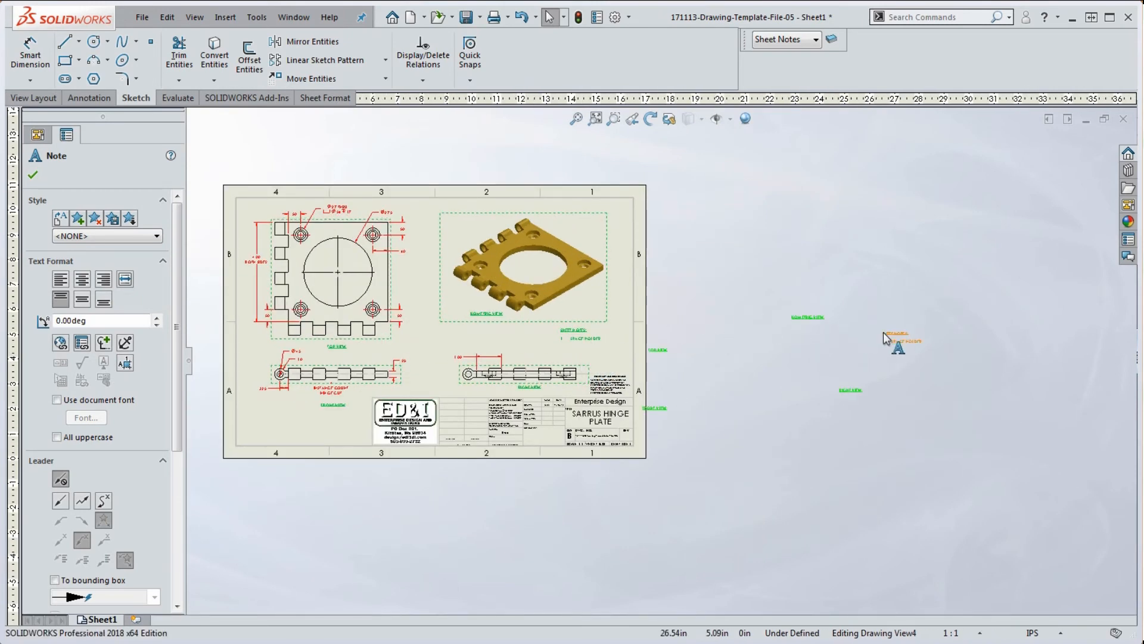
# Try deleting the isometric view from the sheet, and undo the deletion.
pyautogui.scroll(-2, 715, 387)
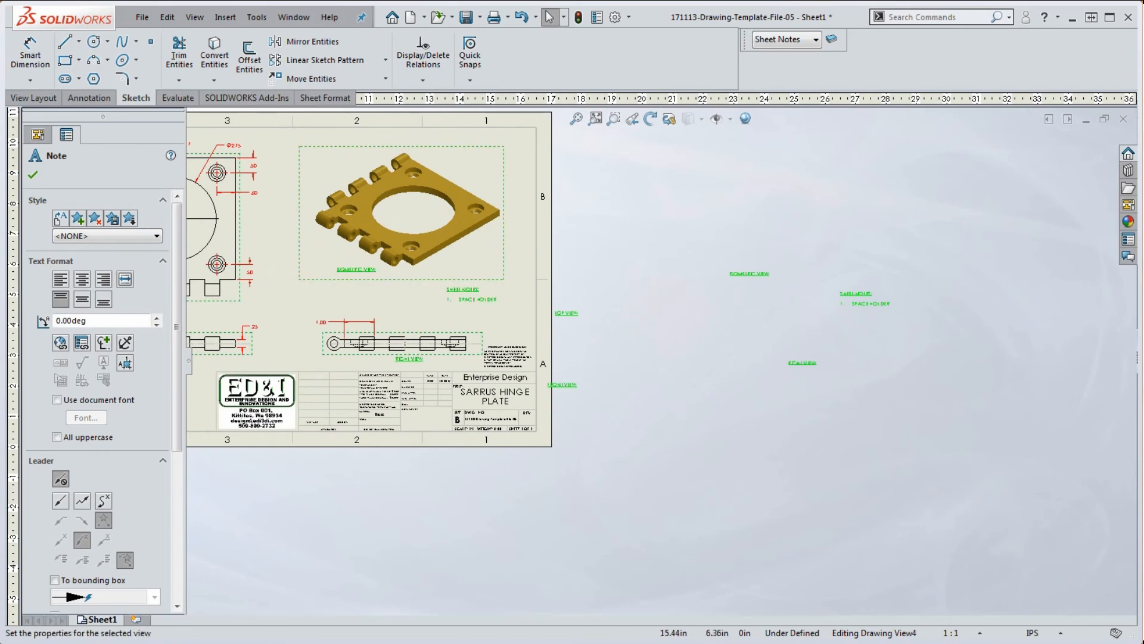
pyautogui.click(511, 257)
pyautogui.press('Delete')
pyautogui.click(625, 277)
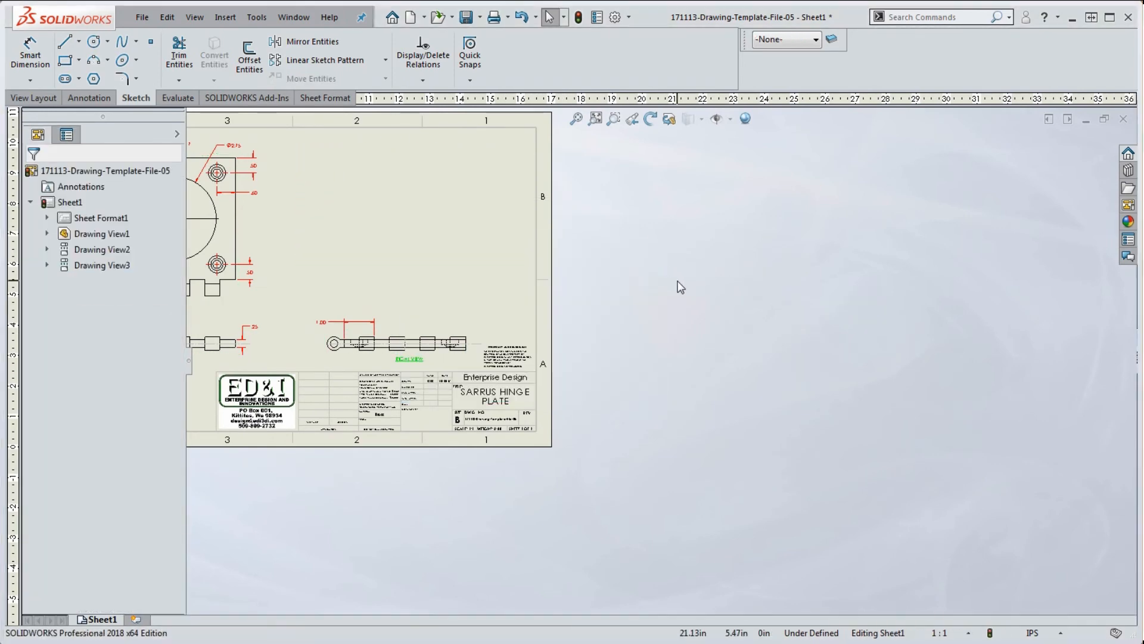
pyautogui.scroll(3, 694, 305)
pyautogui.scroll(-3, 532, 324)
pyautogui.scroll(3, 532, 324)
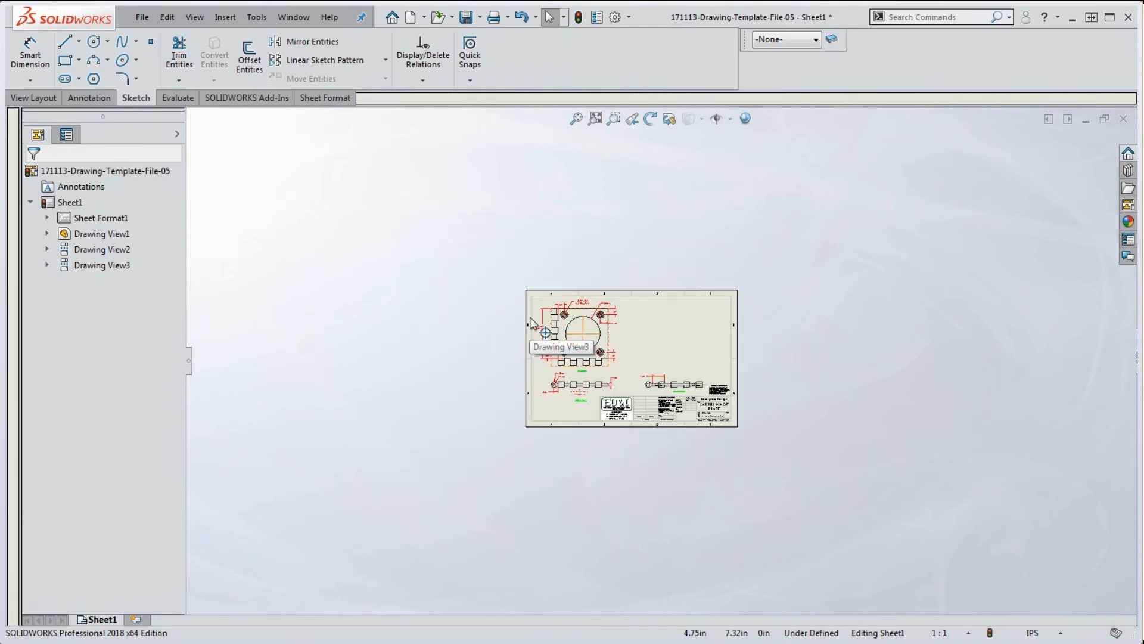
pyautogui.hotkey('ctrl', 'z')
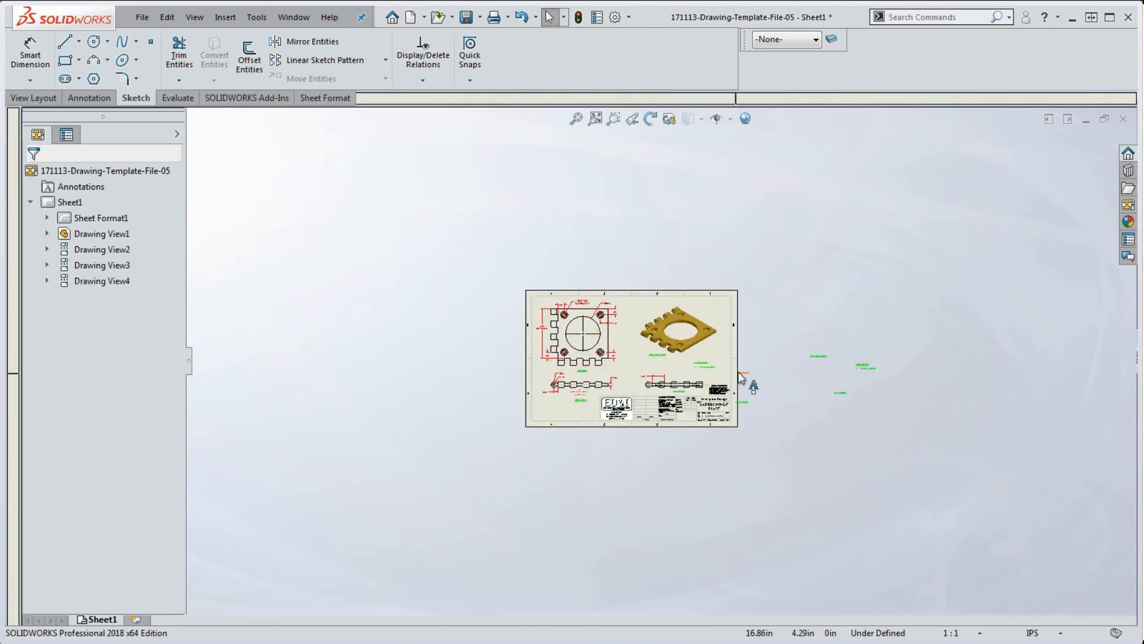
# Arrange the copied view labels and sheet notes into a compact group beside the sheet.
pyautogui.scroll(-3, 735, 383)
pyautogui.moveTo(712, 378); pyautogui.dragTo(763, 343)
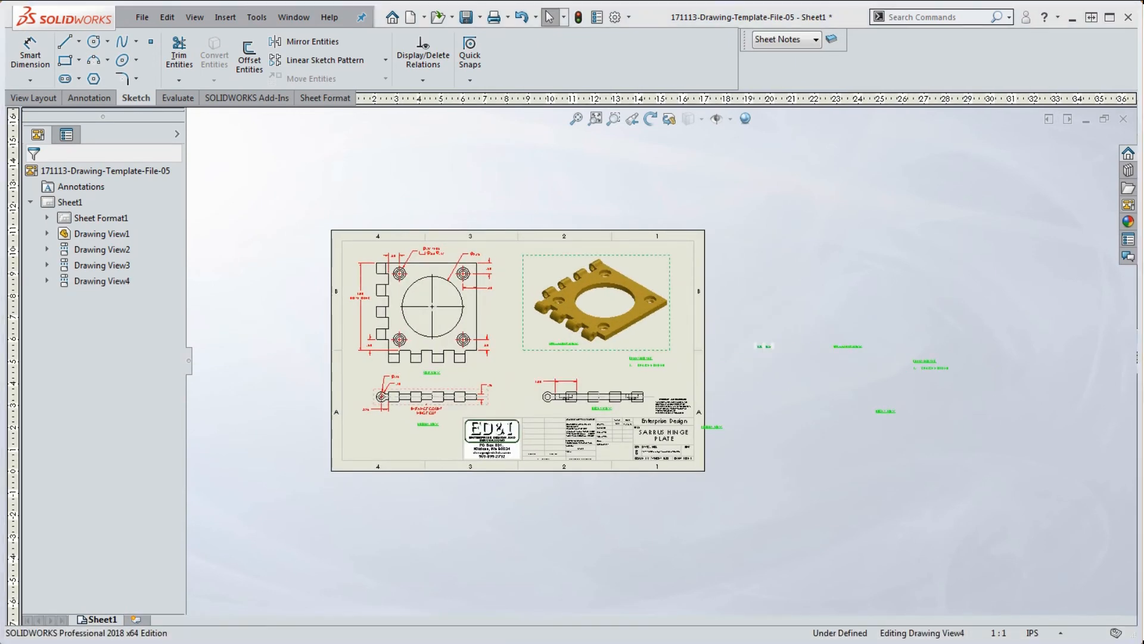
pyautogui.moveTo(717, 428); pyautogui.dragTo(779, 402)
pyautogui.moveTo(849, 348); pyautogui.dragTo(823, 350)
pyautogui.moveTo(888, 416); pyautogui.dragTo(824, 402)
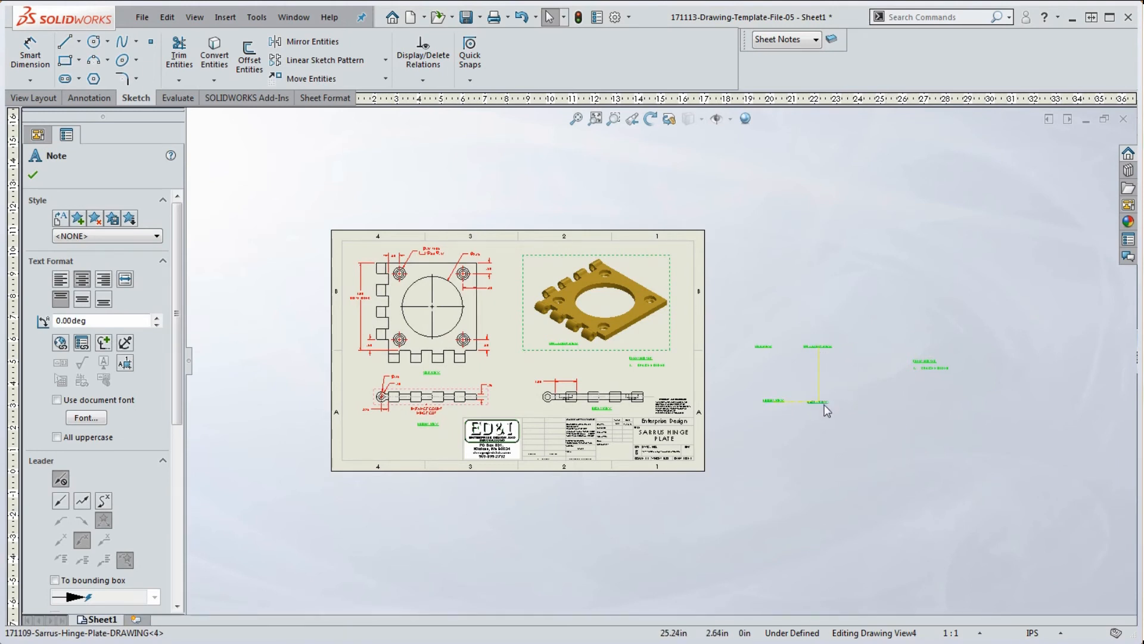
pyautogui.moveTo(939, 367); pyautogui.dragTo(881, 375)
pyautogui.press('Escape')
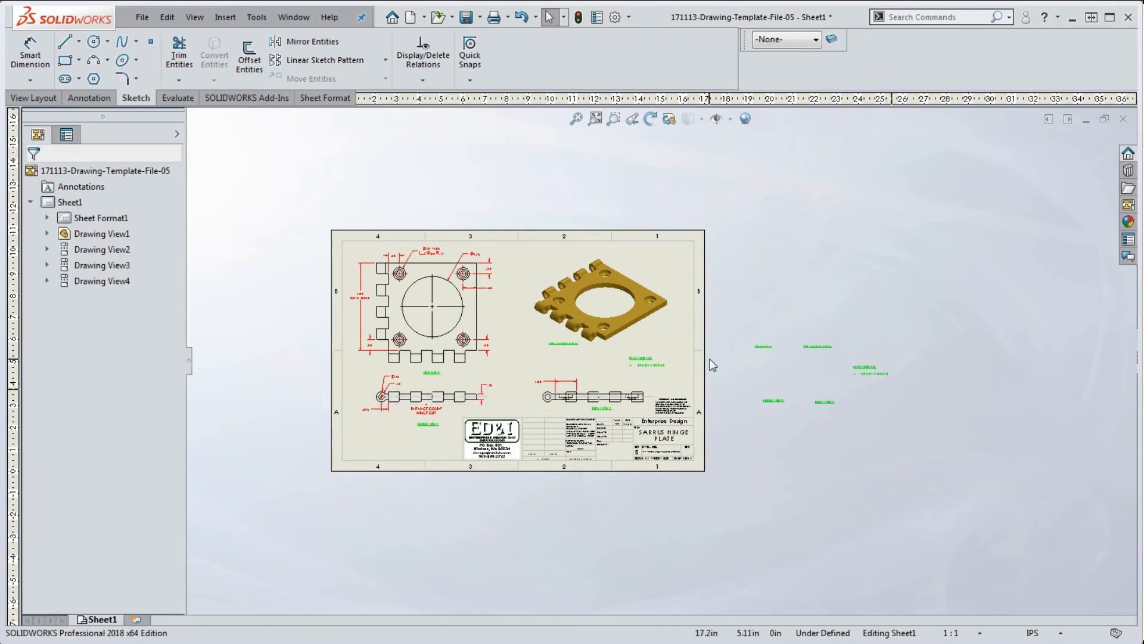
# Delete the top view from the sheet and confirm the deletion.
pyautogui.click(483, 368)
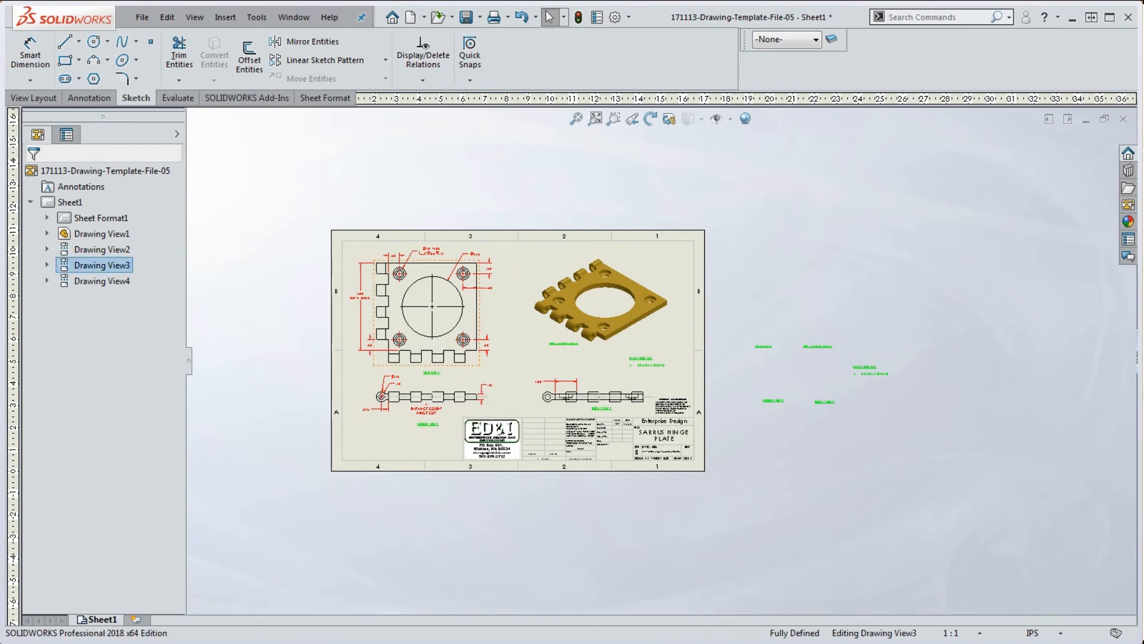
pyautogui.press('Delete')
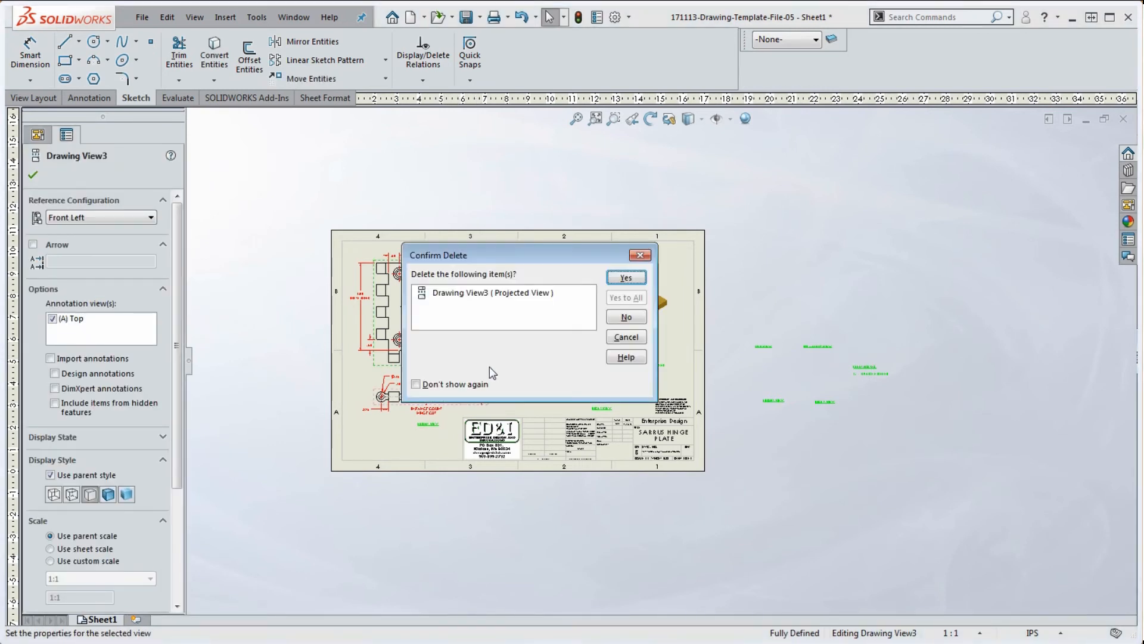
pyautogui.click(626, 278)
# Delete the isometric view again with confirmation, and undo that deletion.
pyautogui.click(672, 353)
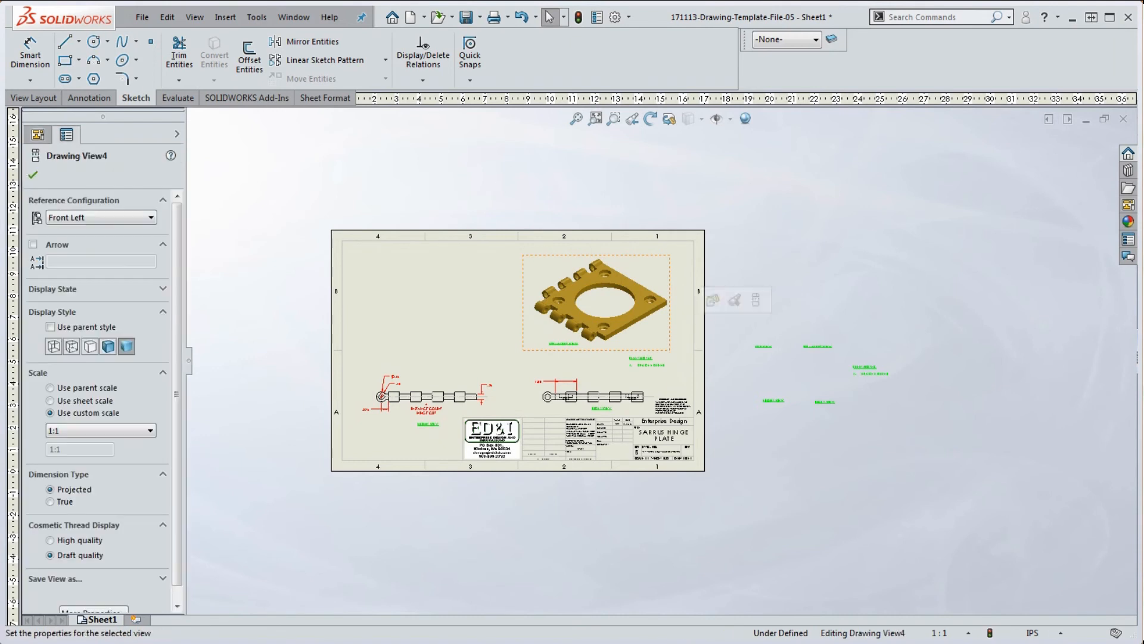
pyautogui.press('Delete')
pyautogui.click(620, 278)
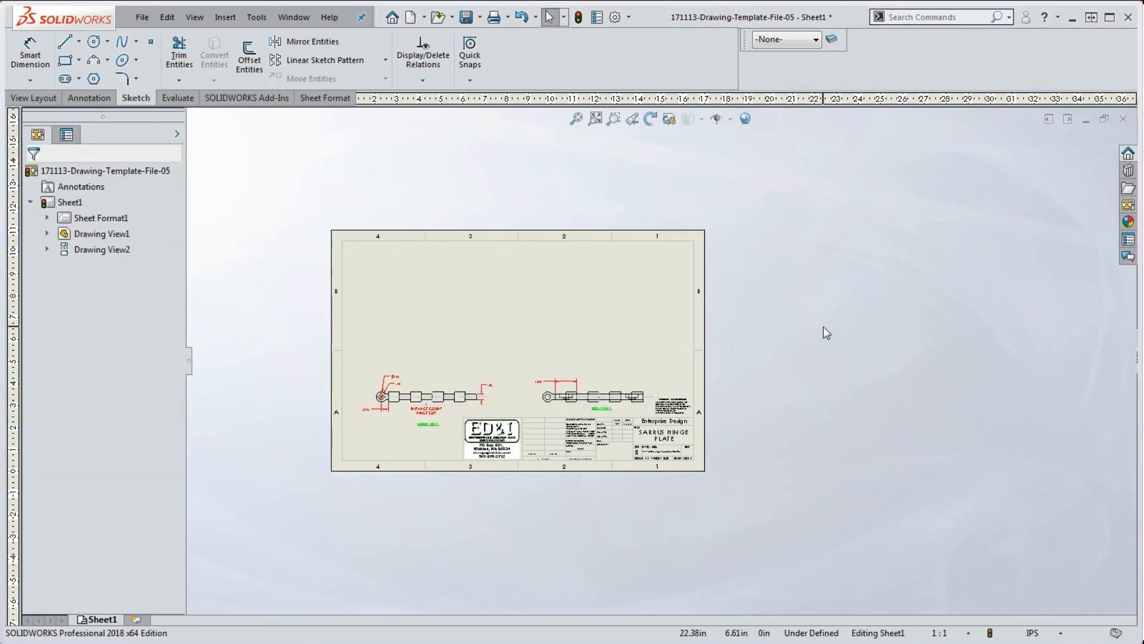
pyautogui.hotkey('ctrl', 'z')
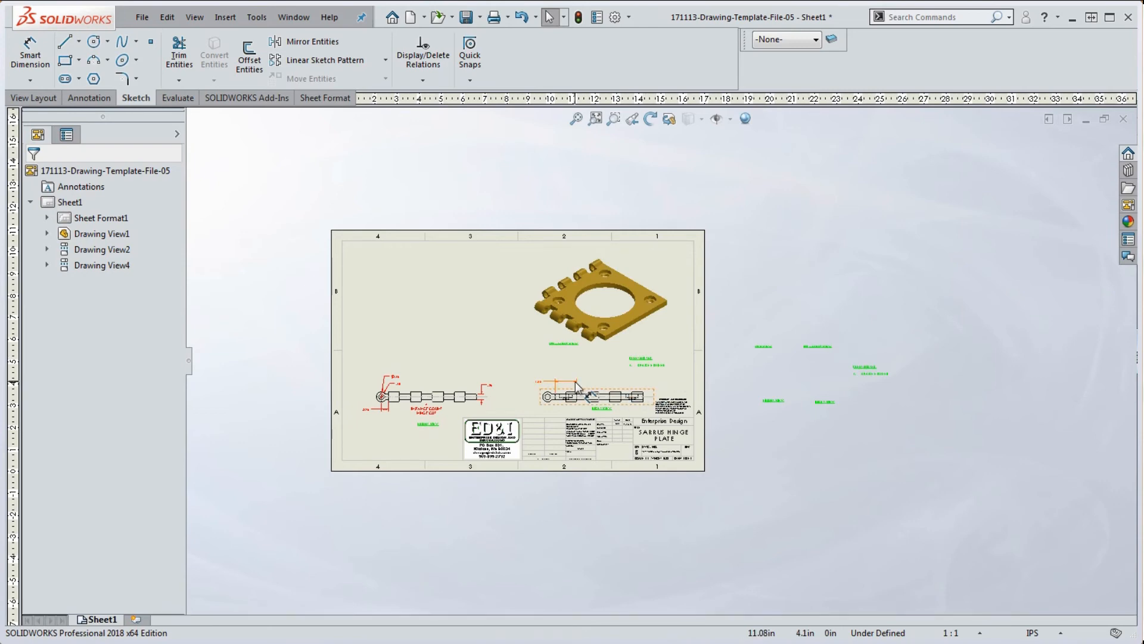
pyautogui.click(600, 391)
pyautogui.press('Delete')
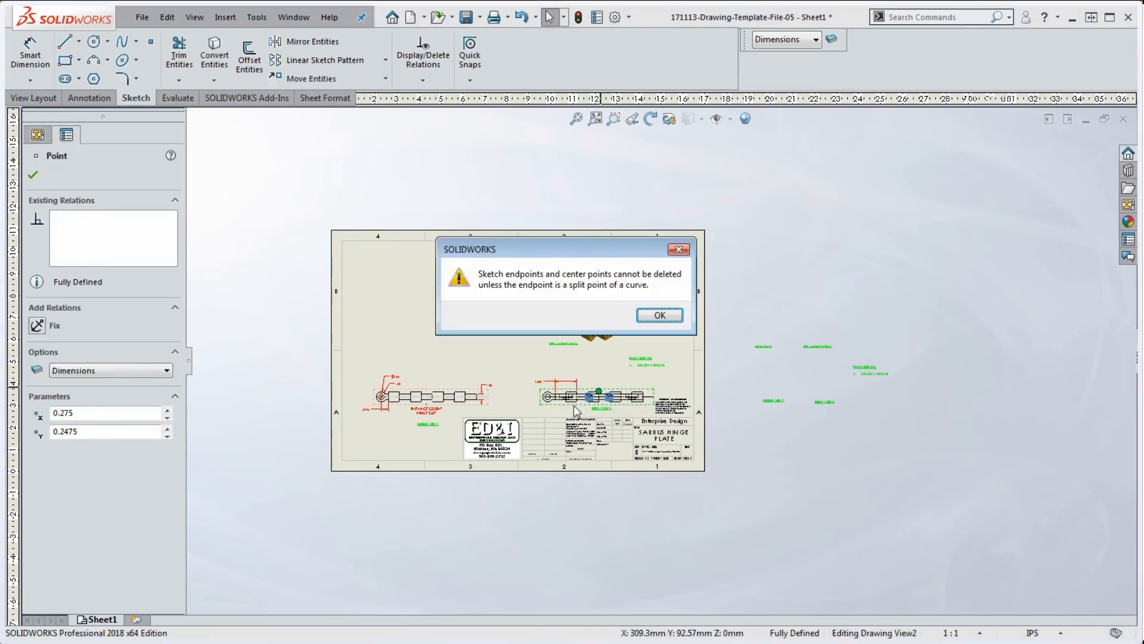
pyautogui.click(658, 316)
pyautogui.press('Escape')
# Delete the projected right view from the sheet and confirm the deletion.
pyautogui.scroll(-5, 614, 361)
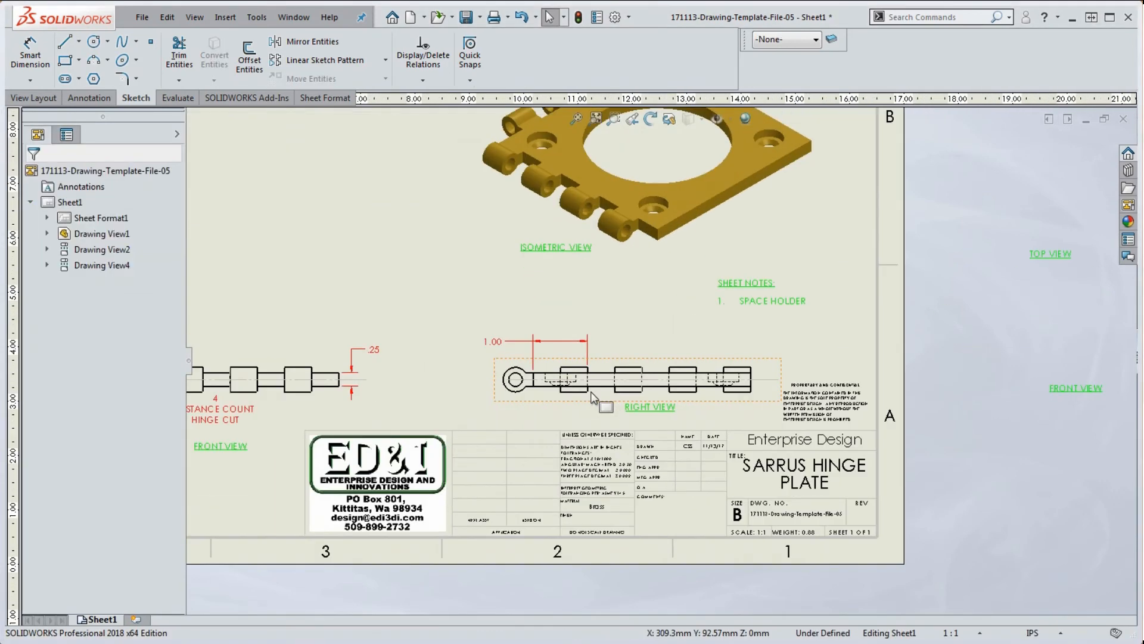
pyautogui.click(613, 361)
pyautogui.press('Delete')
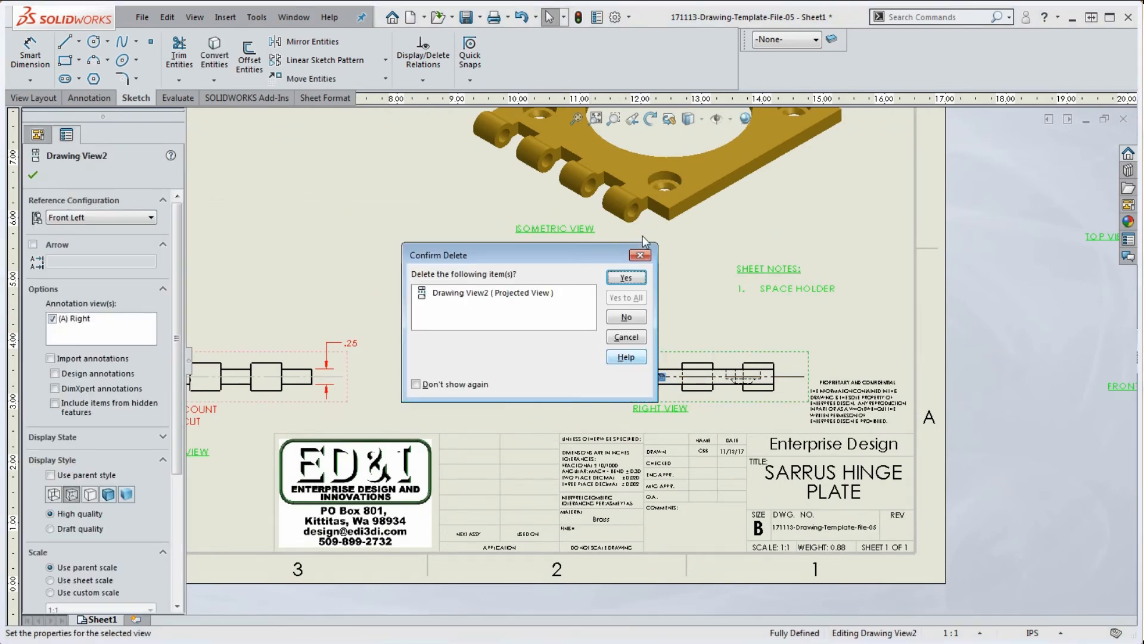
pyautogui.click(626, 278)
# Delete the front view from the sheet and confirm the deletion.
pyautogui.scroll(3, 674, 292)
pyautogui.scroll(-2, 509, 378)
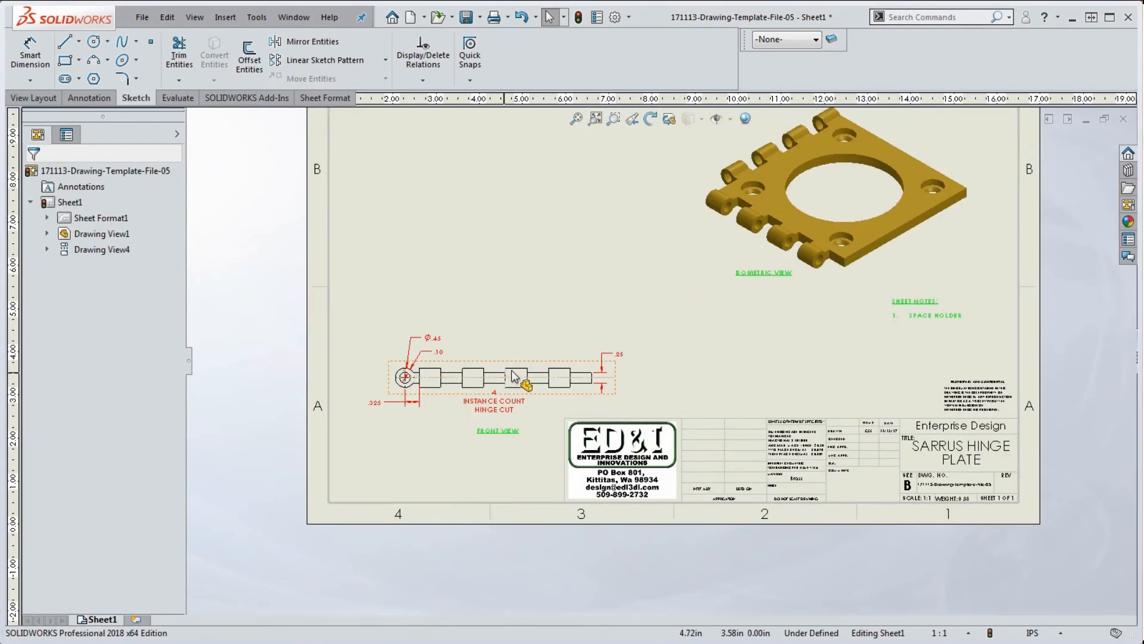
pyautogui.click(527, 372)
pyautogui.press('Delete')
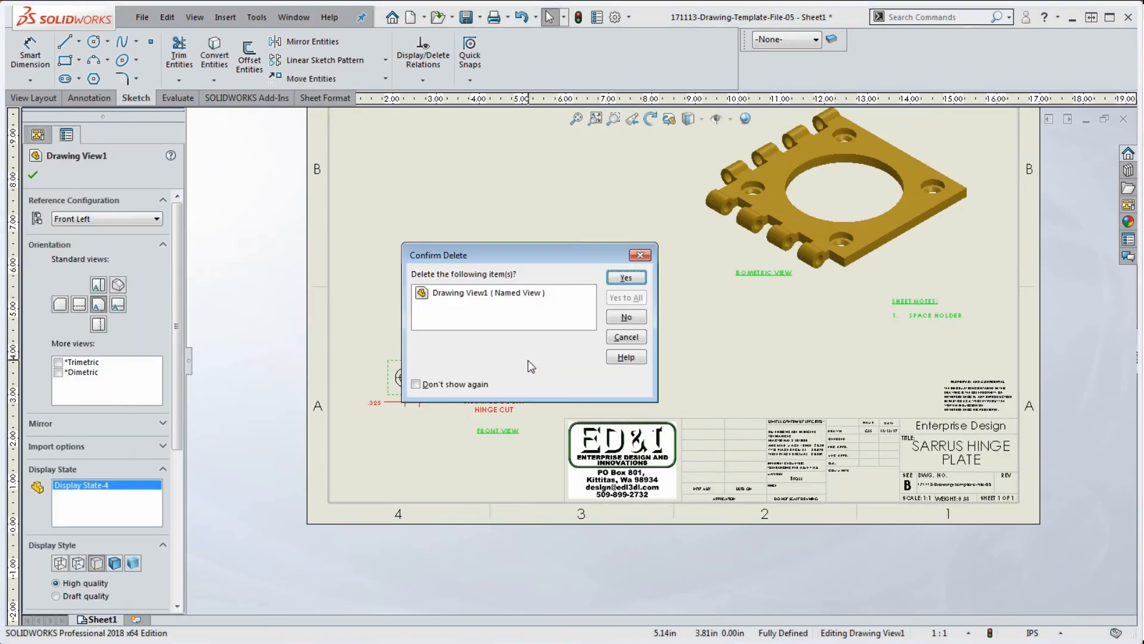
pyautogui.click(626, 279)
# Copy the off-sheet group of view labels and sheet notes to the open space above it.
pyautogui.scroll(3, 715, 322)
pyautogui.moveTo(1006, 413); pyautogui.dragTo(822, 282)
pyautogui.keyDown('ctrl'); pyautogui.moveTo(953, 209); pyautogui.dragTo(953, 209); pyautogui.keyUp('ctrl')
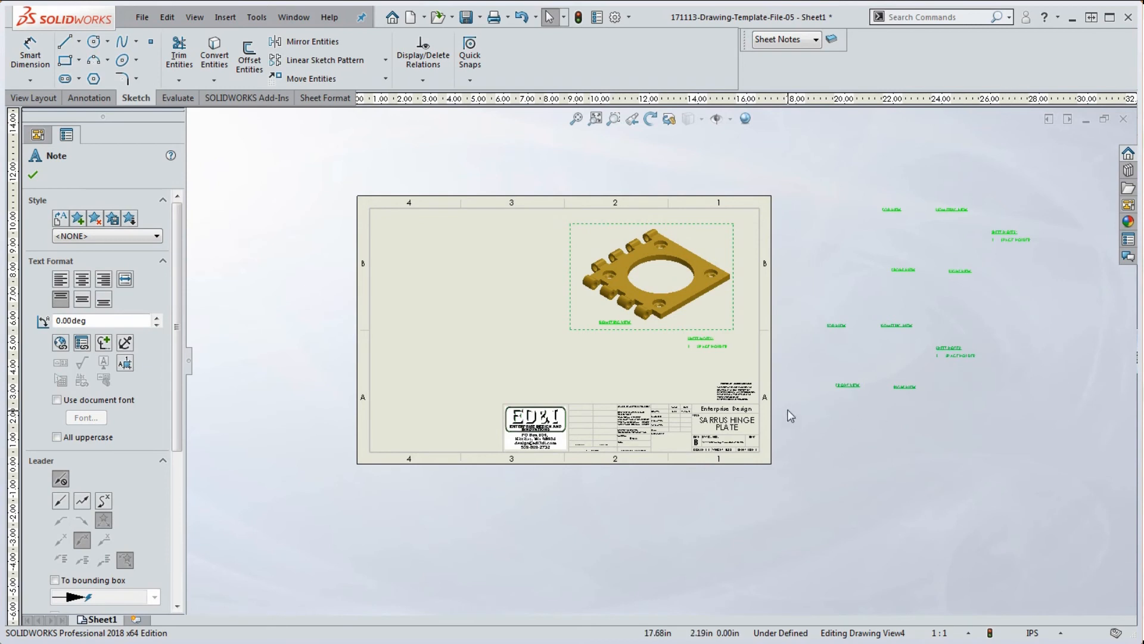
# Copy an off-sheet group of view labels and sheet notes to the space below, and delete the two older off-sheet groups.
pyautogui.click(800, 276)
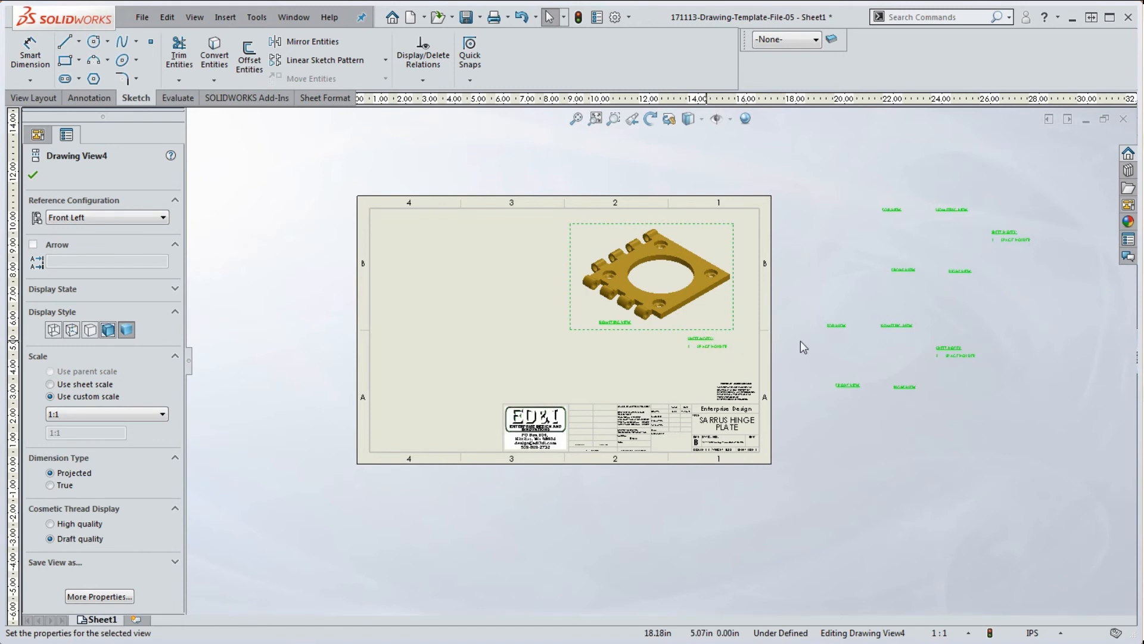
pyautogui.moveTo(737, 329); pyautogui.dragTo(713, 336)
pyautogui.moveTo(1056, 287); pyautogui.dragTo(803, 212)
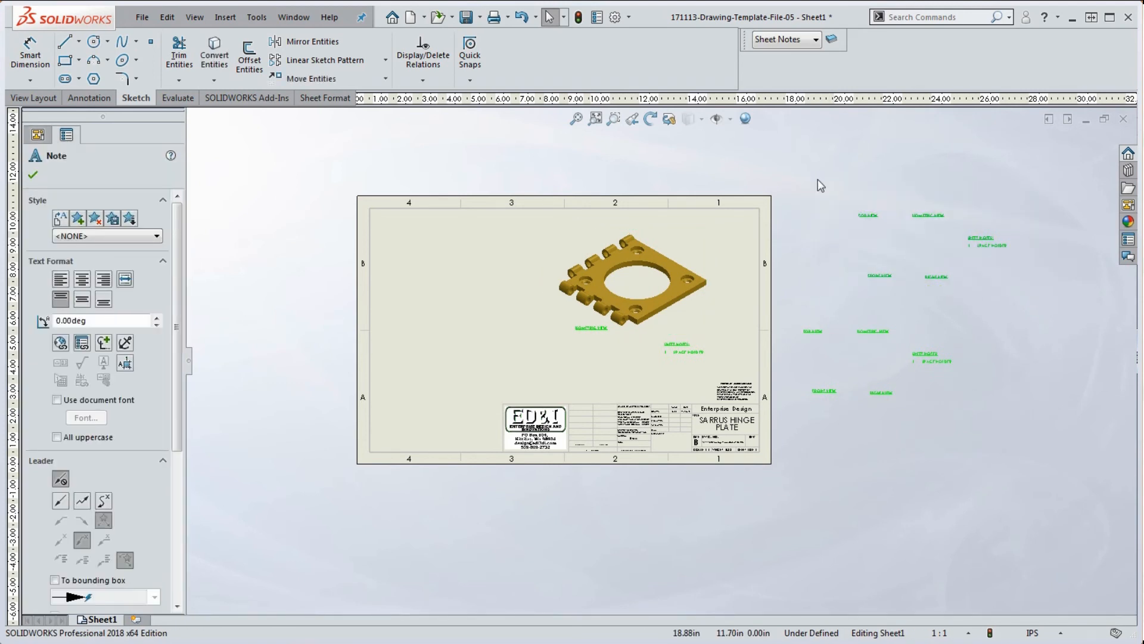
pyautogui.keyDown('ctrl'); pyautogui.moveTo(874, 217); pyautogui.dragTo(973, 133); pyautogui.keyUp('ctrl')
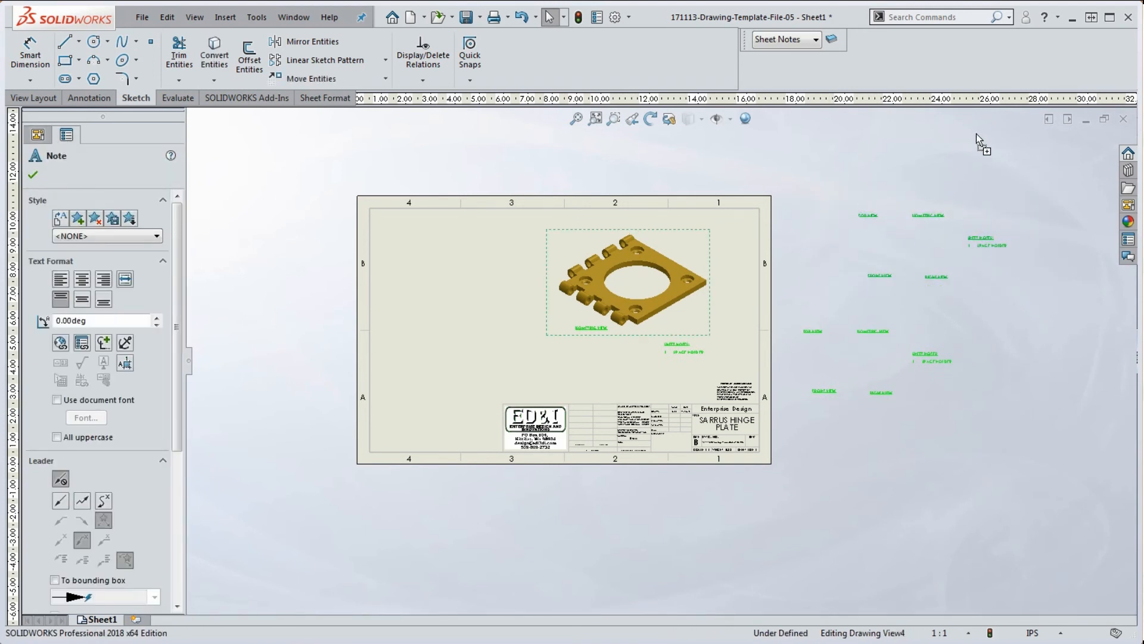
pyautogui.keyDown('ctrl'); pyautogui.moveTo(1001, 538); pyautogui.dragTo(1002, 539); pyautogui.keyUp('ctrl')
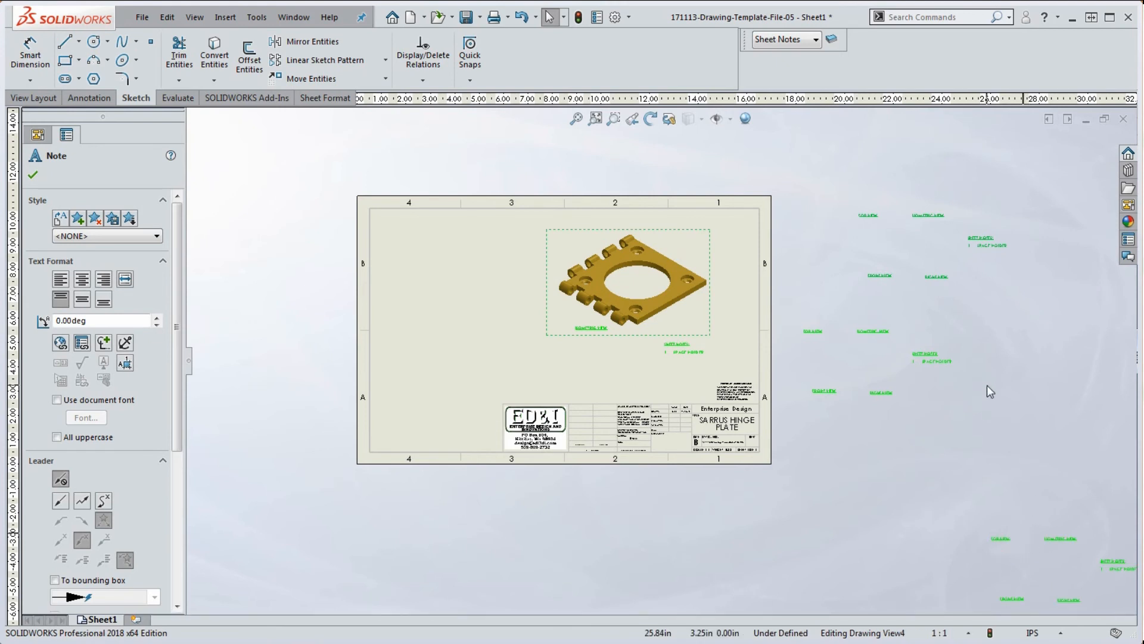
pyautogui.moveTo(1021, 417); pyautogui.dragTo(791, 187)
pyautogui.press('Delete')
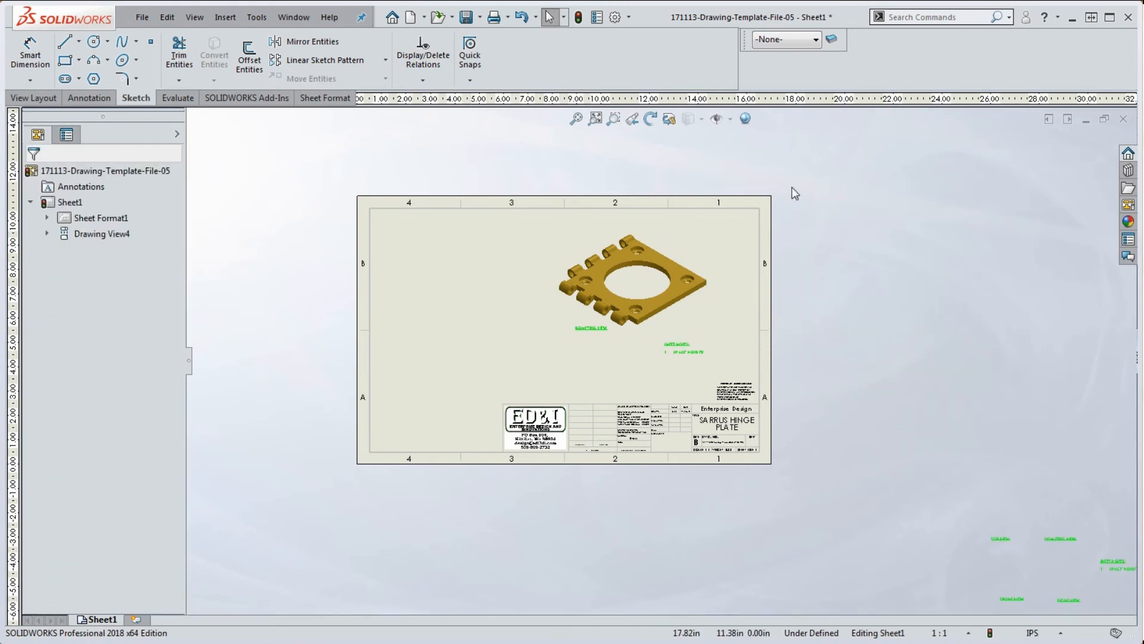
# Try deleting the isometric view while the copied label group remains off the sheet, and undo that deletion.
pyautogui.click(708, 321)
pyautogui.press('Delete')
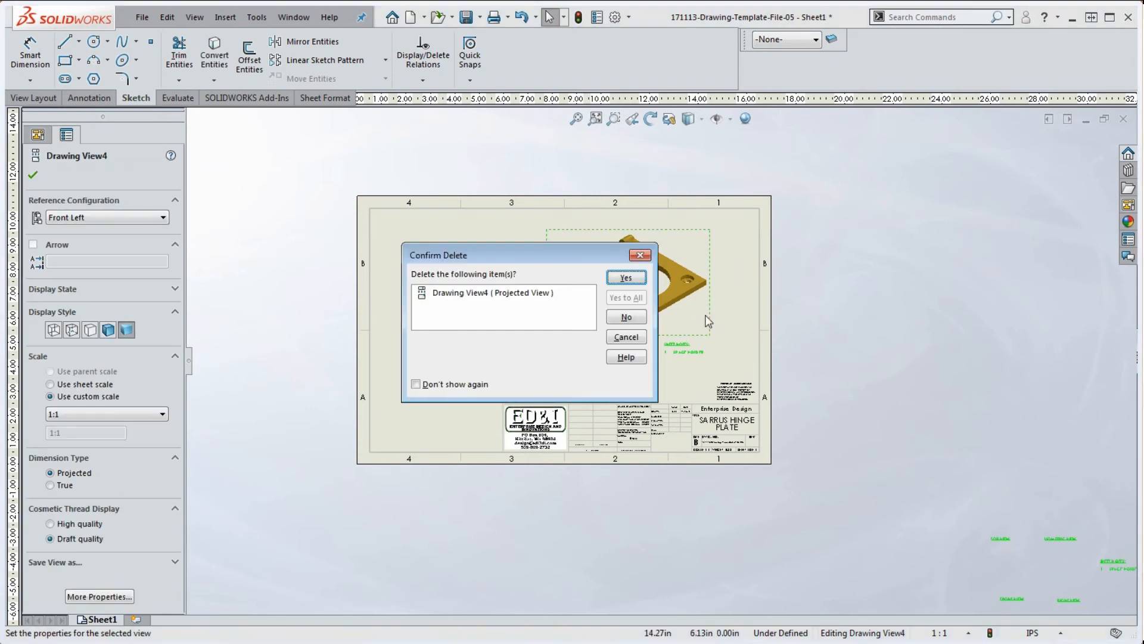
pyautogui.click(643, 275)
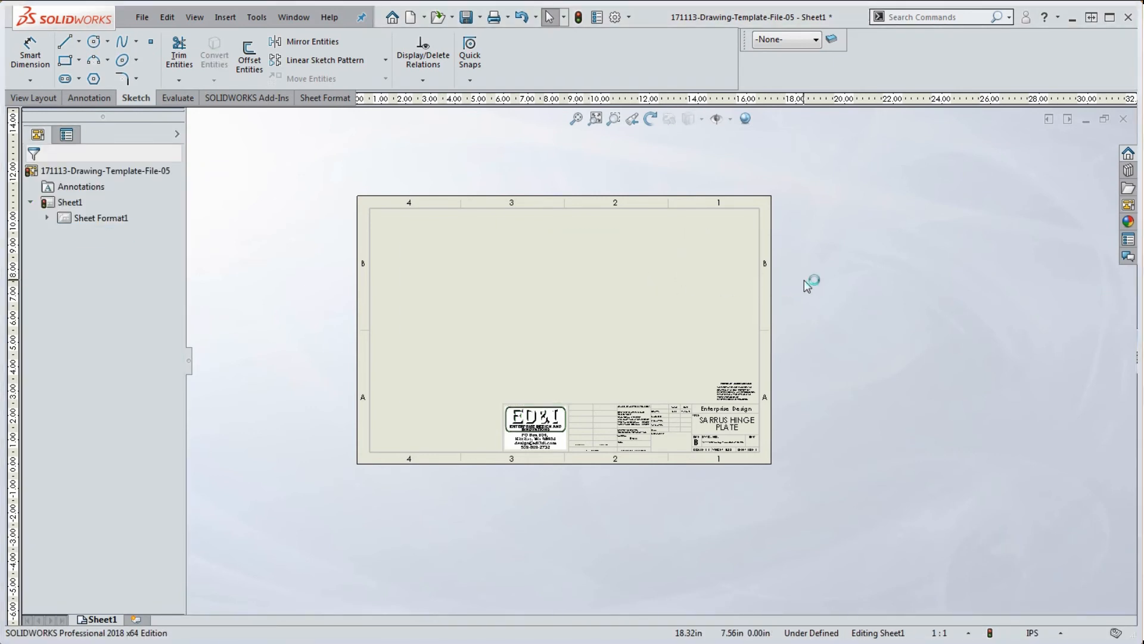
pyautogui.hotkey('ctrl', 'z')
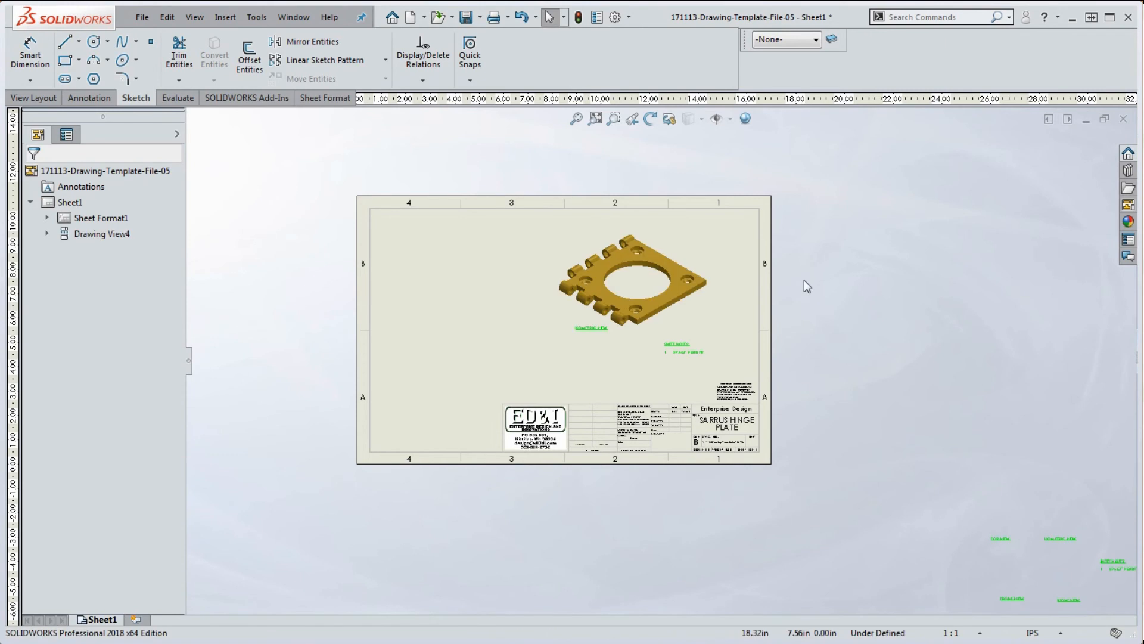
# Cut the remaining off-sheet group of view labels and sheet notes from the drawing.
pyautogui.scroll(3, 921, 406)
pyautogui.scroll(-2, 948, 524)
pyautogui.moveTo(952, 524); pyautogui.dragTo(736, 355)
pyautogui.press('Delete')
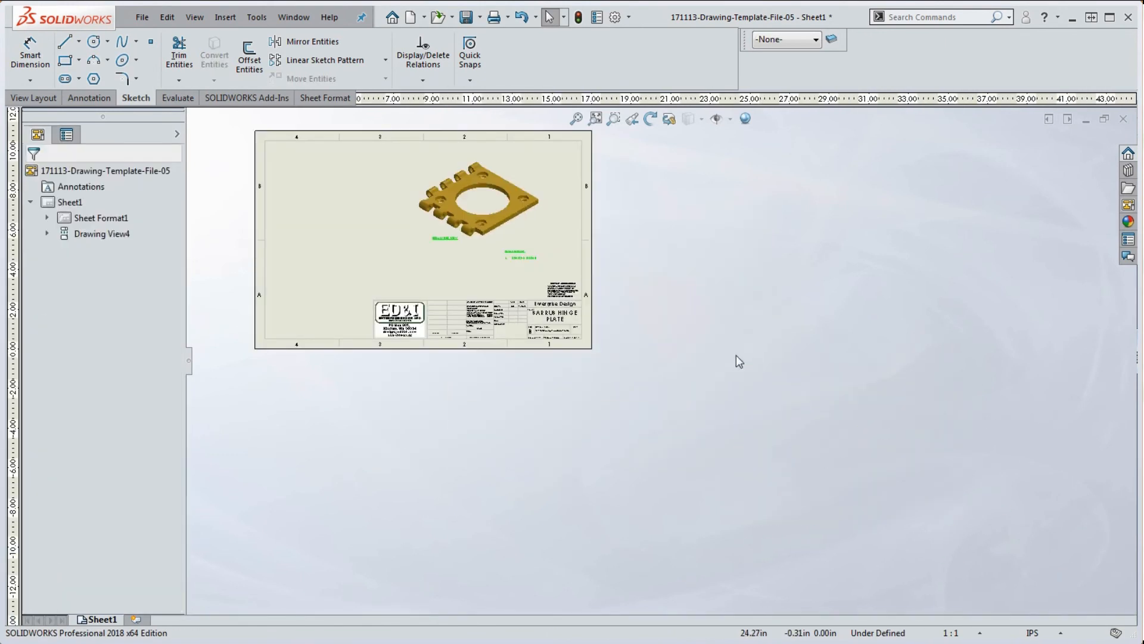
# Delete the isometric view with confirmation and paste the cut labels and sheet notes beside the sheet.
pyautogui.click(549, 227)
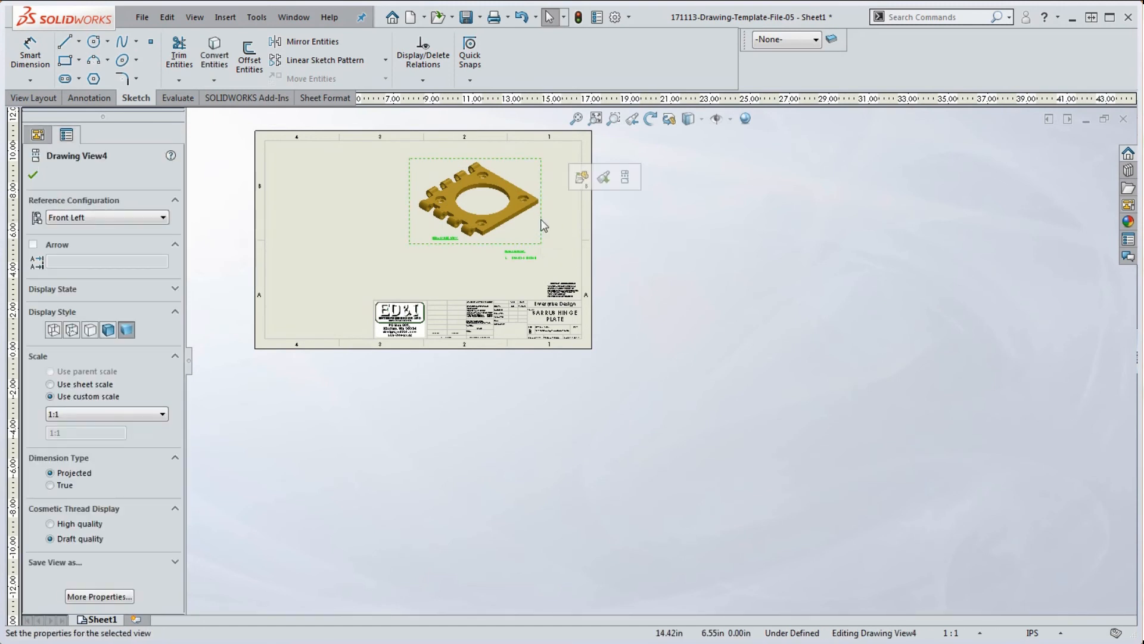
pyautogui.press('Delete')
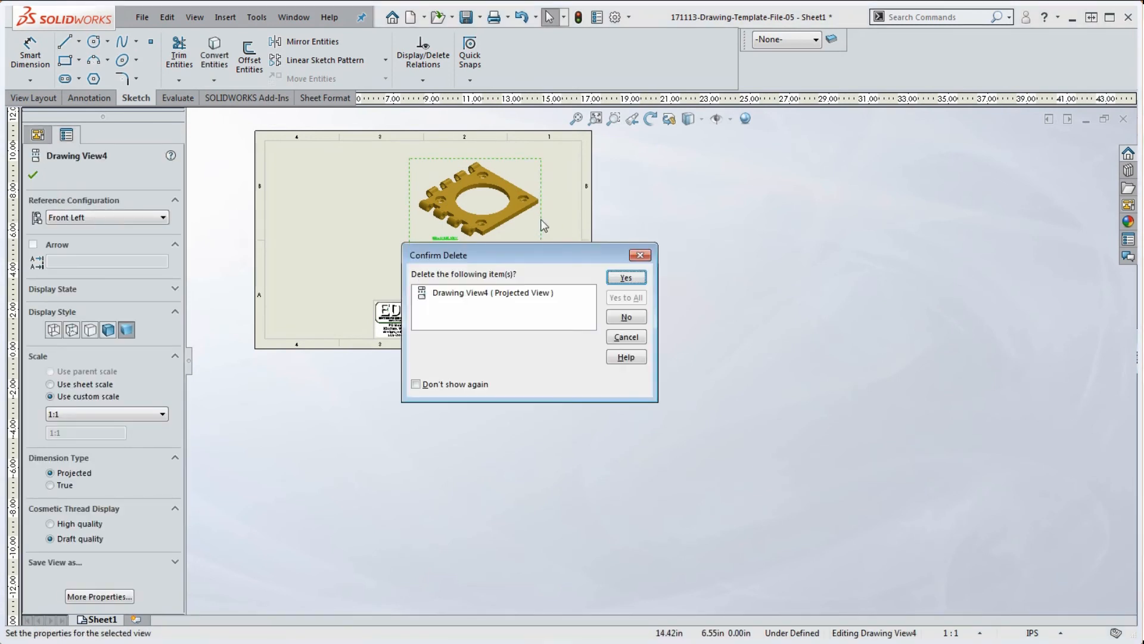
pyautogui.click(626, 279)
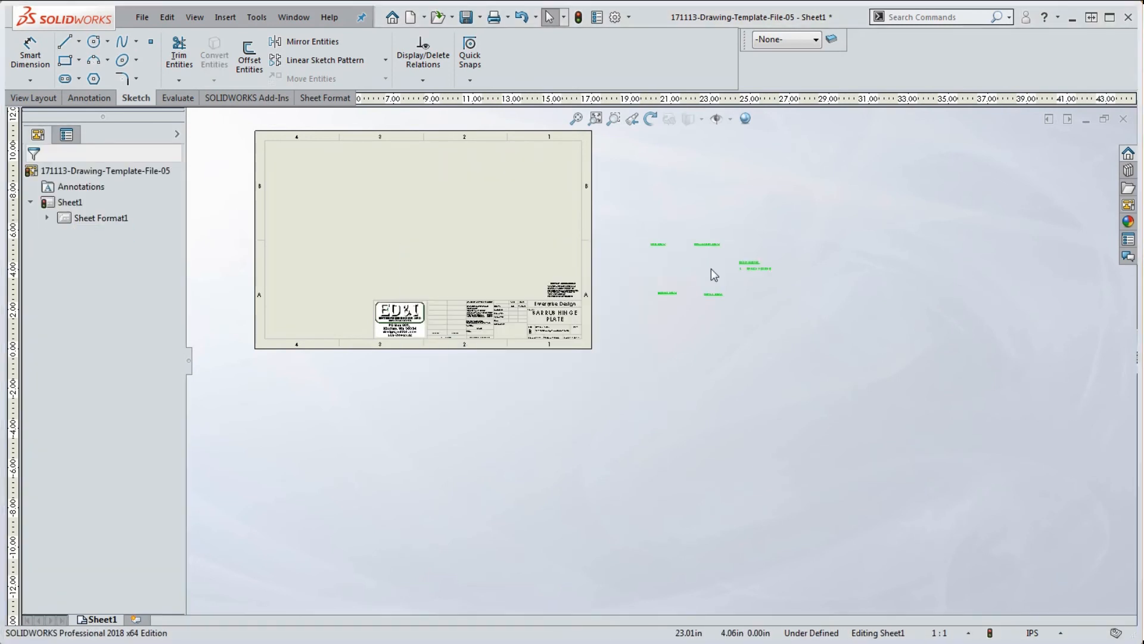
# Move the pasted group onto the sheet and spread the top, front, right and isometric view labels and sheet notes into their layout positions.
pyautogui.moveTo(632, 225)
pyautogui.mouseDown()
pyautogui.moveTo(779, 314)
pyautogui.moveTo(761, 281)
pyautogui.moveTo(467, 248)
pyautogui.moveTo(456, 215)
pyautogui.moveTo(438, 223)
pyautogui.mouseUp()
pyautogui.scroll(-8, 370, 205)
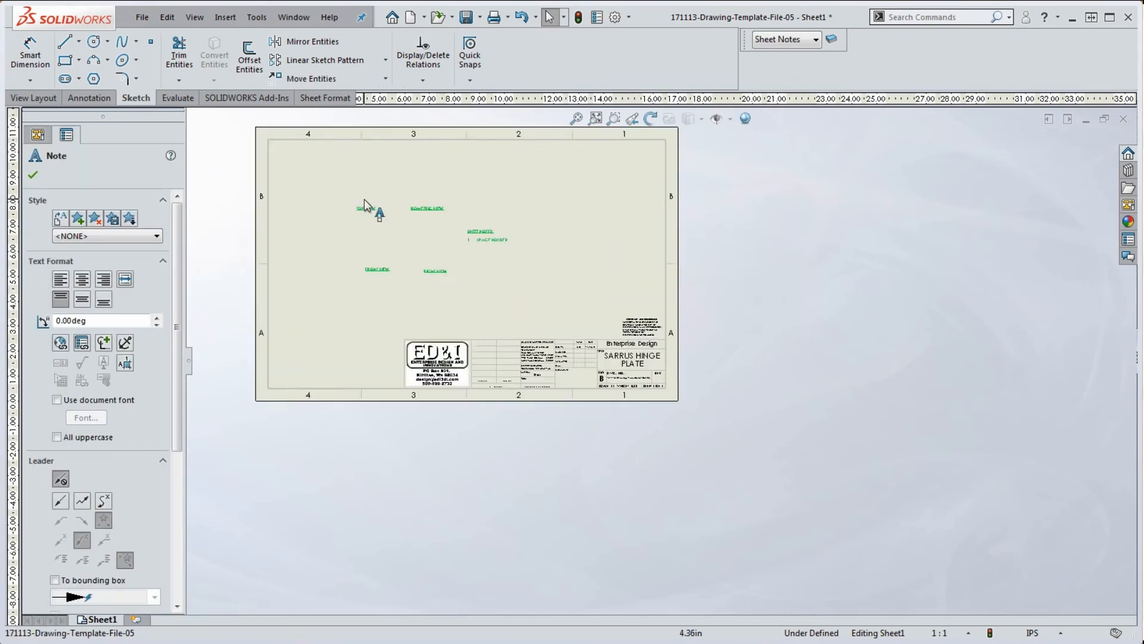
pyautogui.click(444, 282)
pyautogui.moveTo(441, 267); pyautogui.dragTo(399, 266)
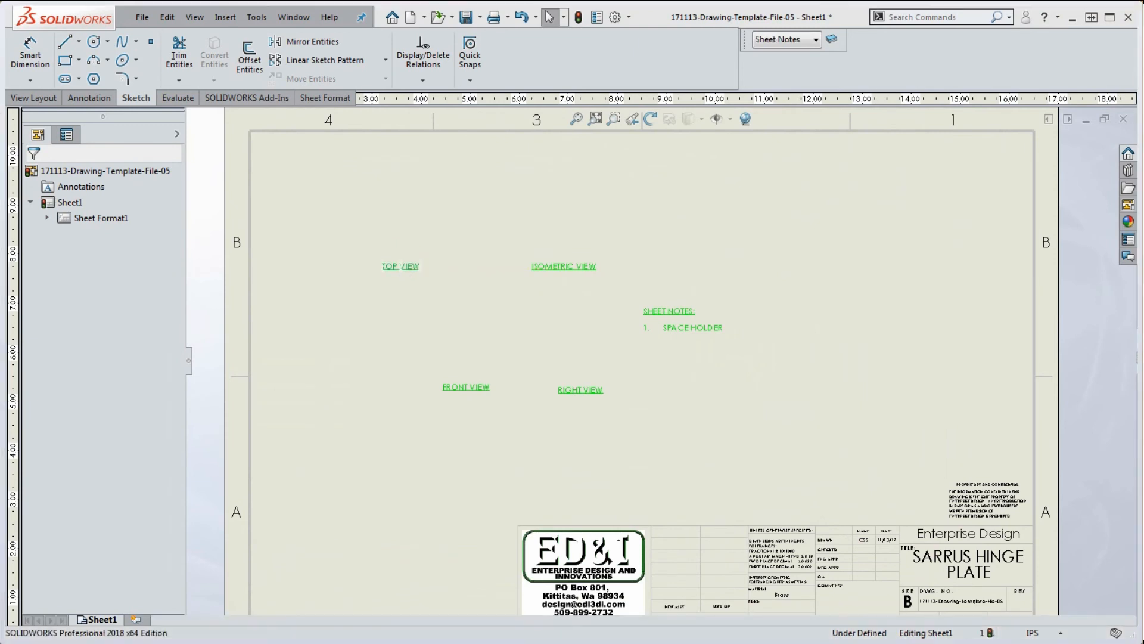
pyautogui.moveTo(483, 391); pyautogui.dragTo(423, 476)
pyautogui.moveTo(600, 392); pyautogui.dragTo(640, 466)
pyautogui.moveTo(560, 266); pyautogui.dragTo(761, 232)
pyautogui.moveTo(699, 324); pyautogui.dragTo(899, 400)
pyautogui.click(771, 428)
pyautogui.press('f')
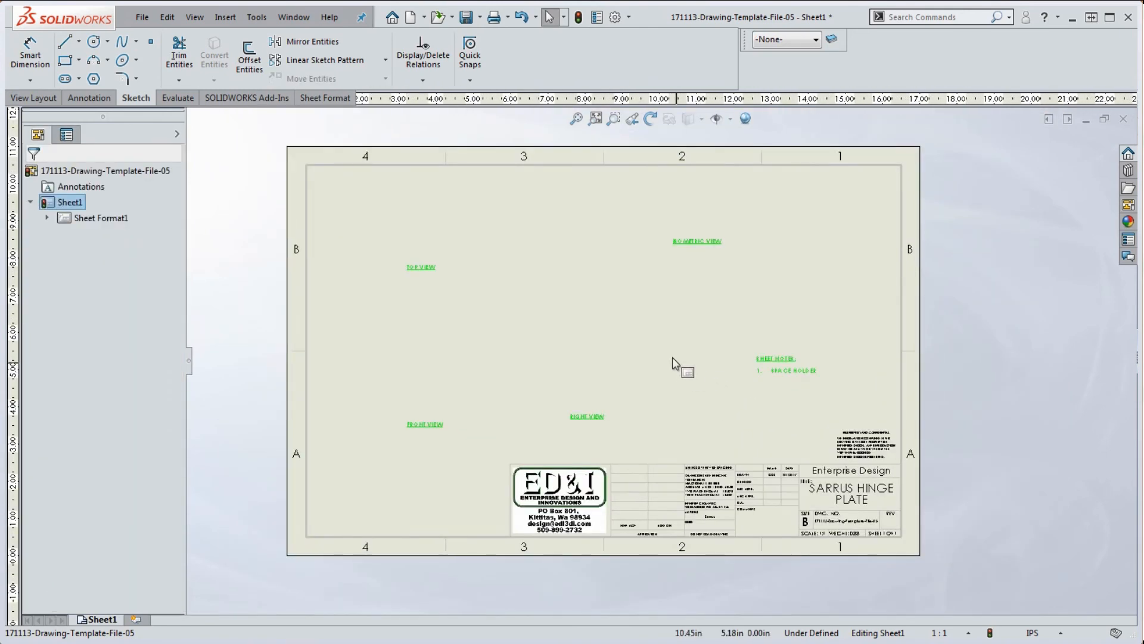
# Save the drawing over Drawing-IPS-ANSI-B.SLDDRW in the SolidWorks-Template-Files folder and confirm the overwrite.
pyautogui.click(141, 18)
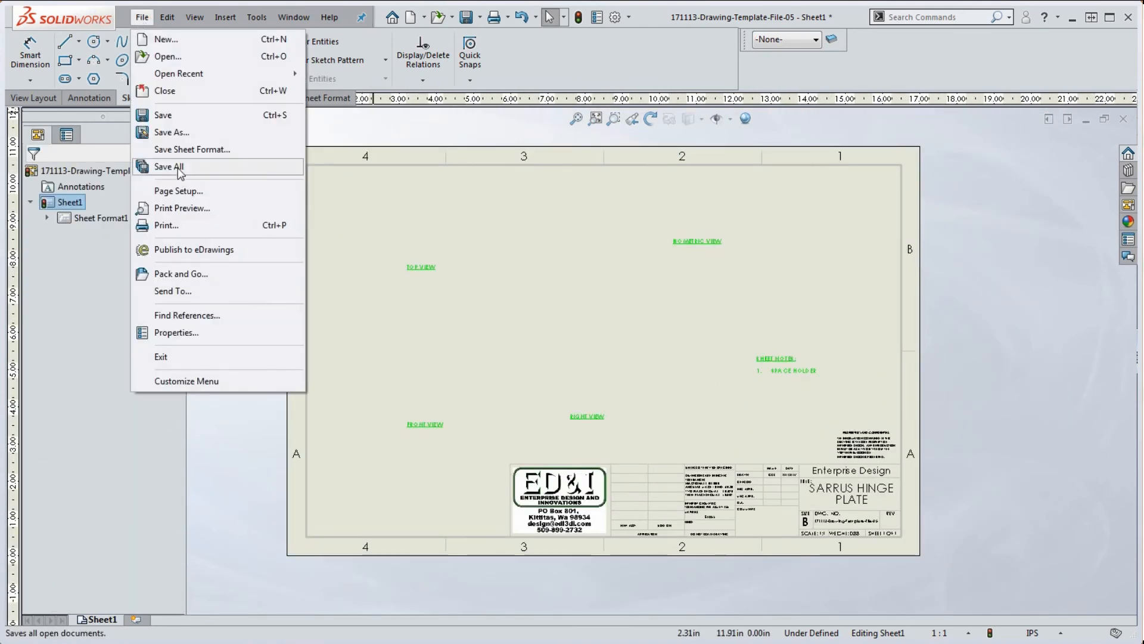
pyautogui.click(172, 132)
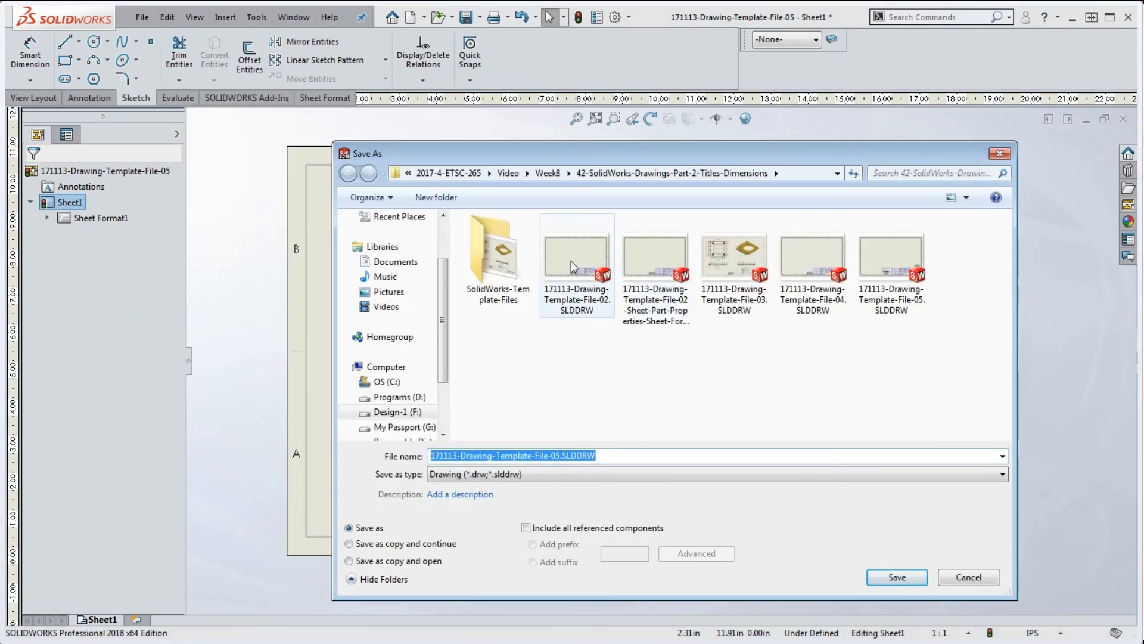
pyautogui.doubleClick(498, 268)
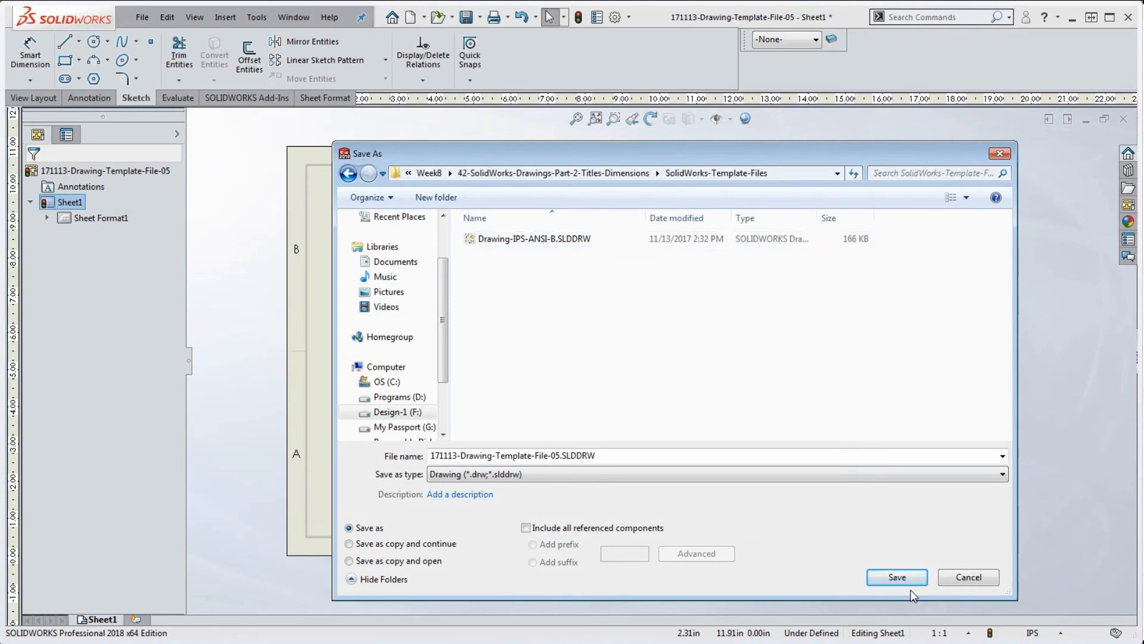
pyautogui.click(537, 237)
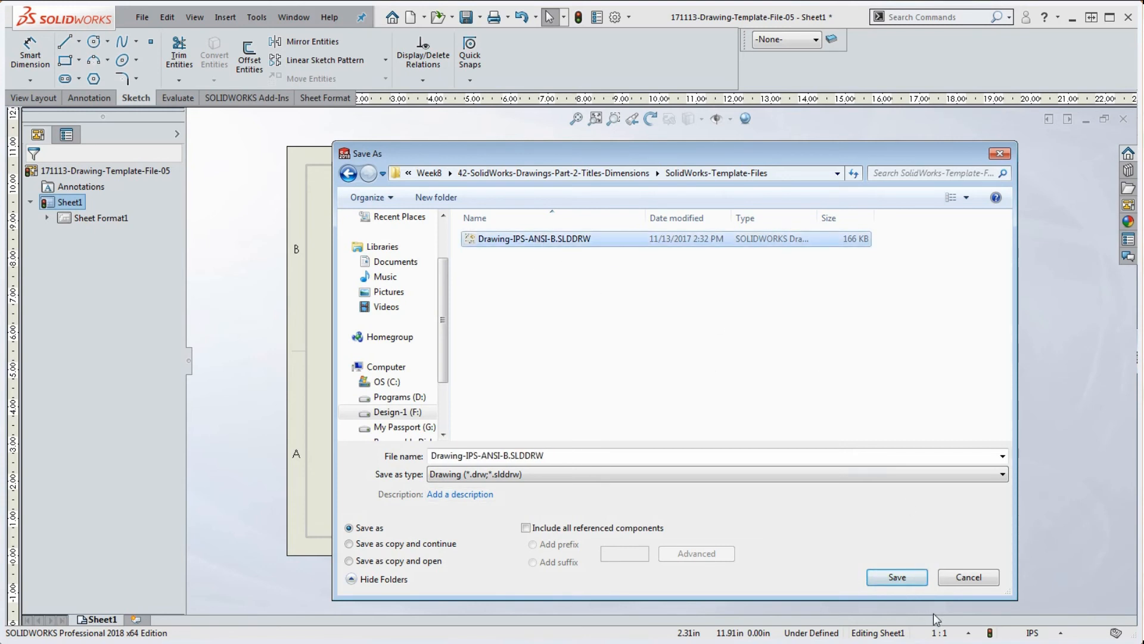
pyautogui.click(893, 580)
pyautogui.click(624, 315)
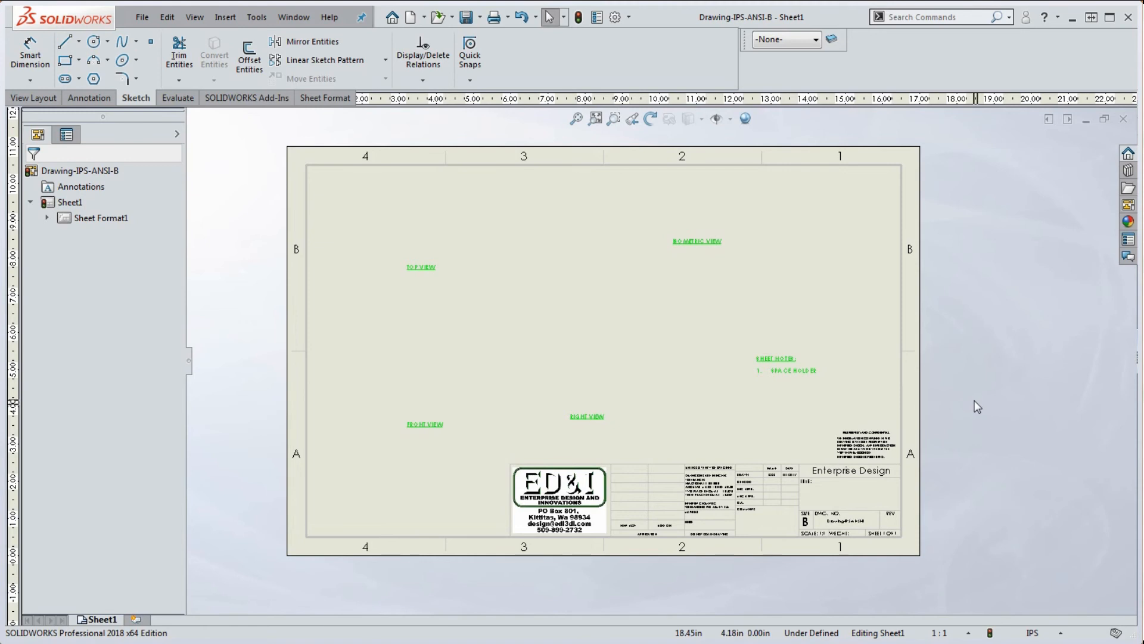
# Save another copy of the drawing in the same folder as Drawing-MGS-ANSI-B.SLDDRW.
pyautogui.click(142, 18)
pyautogui.click(181, 132)
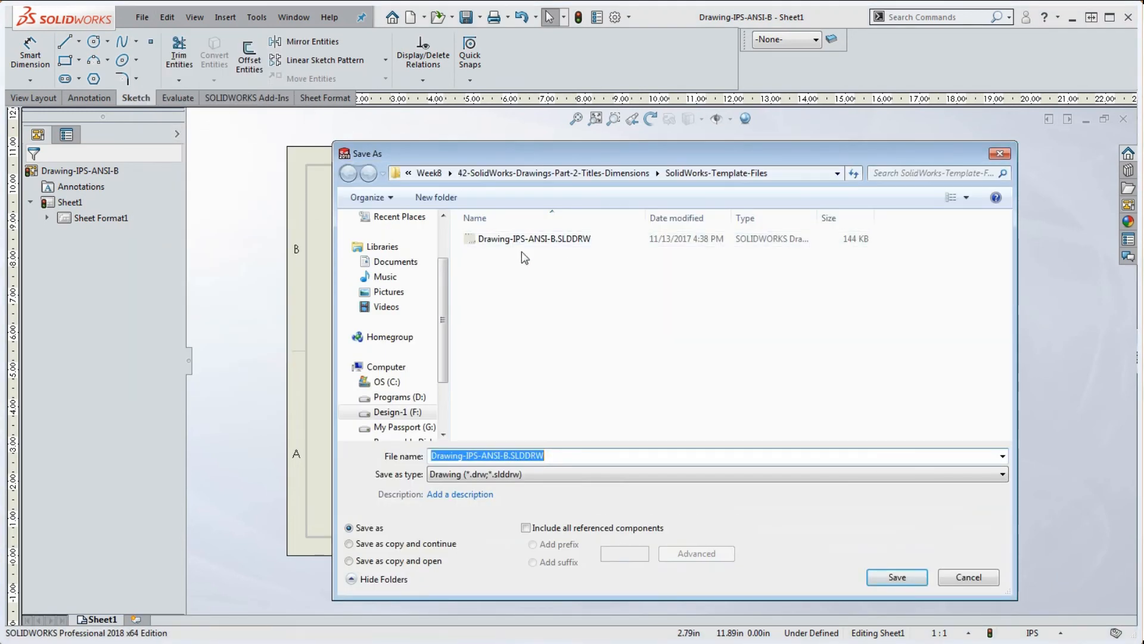
pyautogui.click(482, 455)
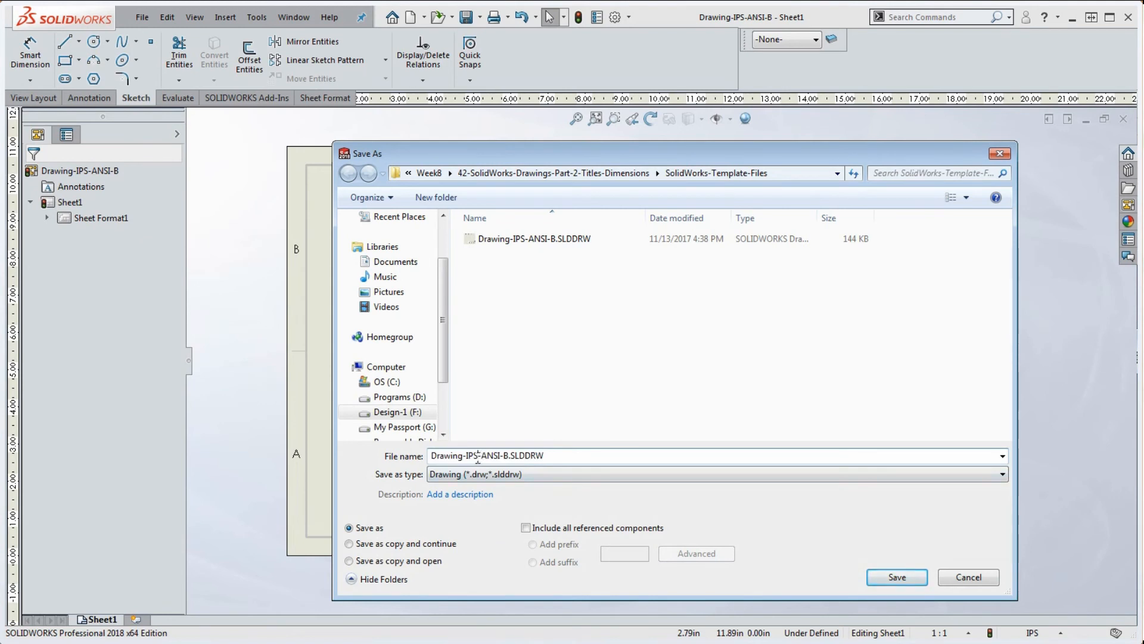
pyautogui.press('BackSpace')
pyautogui.press('BackSpace')
pyautogui.press('BackSpace')
pyautogui.write('mgs')
pyautogui.press('BackSpace')
pyautogui.press('BackSpace')
pyautogui.press('BackSpace')
pyautogui.write('MGS')
pyautogui.press('Tab')
pyautogui.click(894, 578)
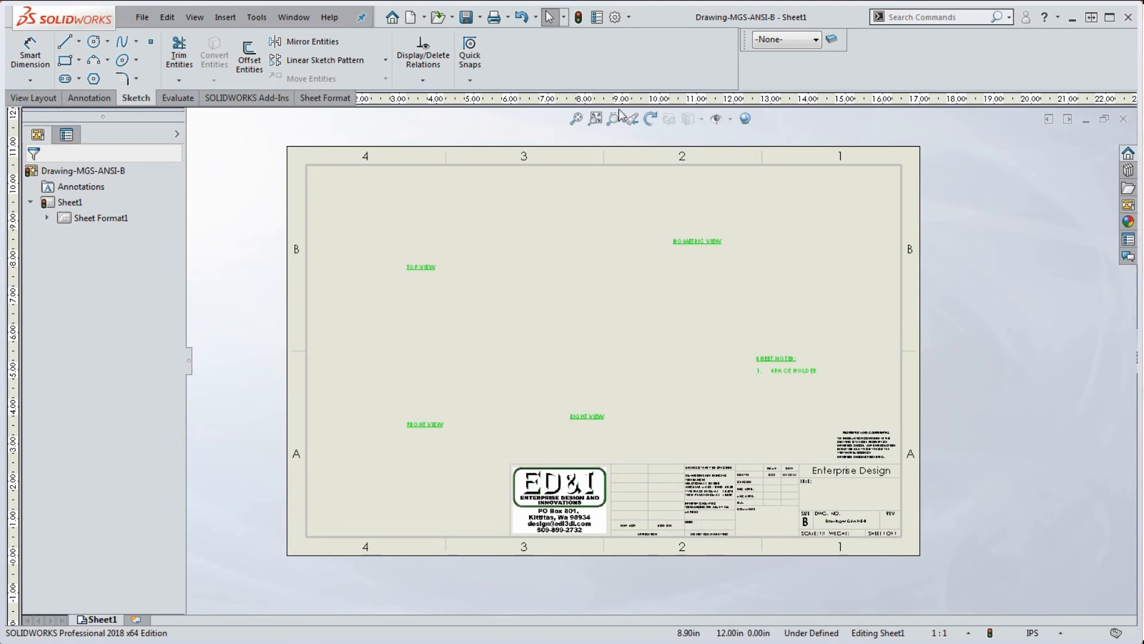
# Set the document's unit system to MMGS (millimeter, gram, second) and apply the document properties.
pyautogui.click(629, 17)
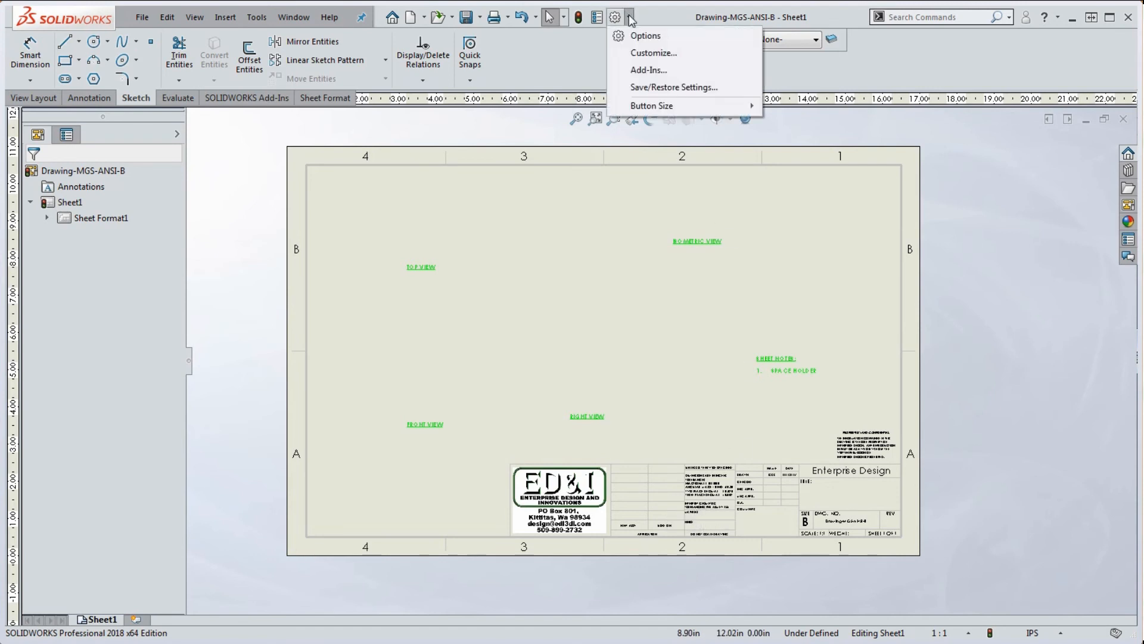
pyautogui.click(645, 35)
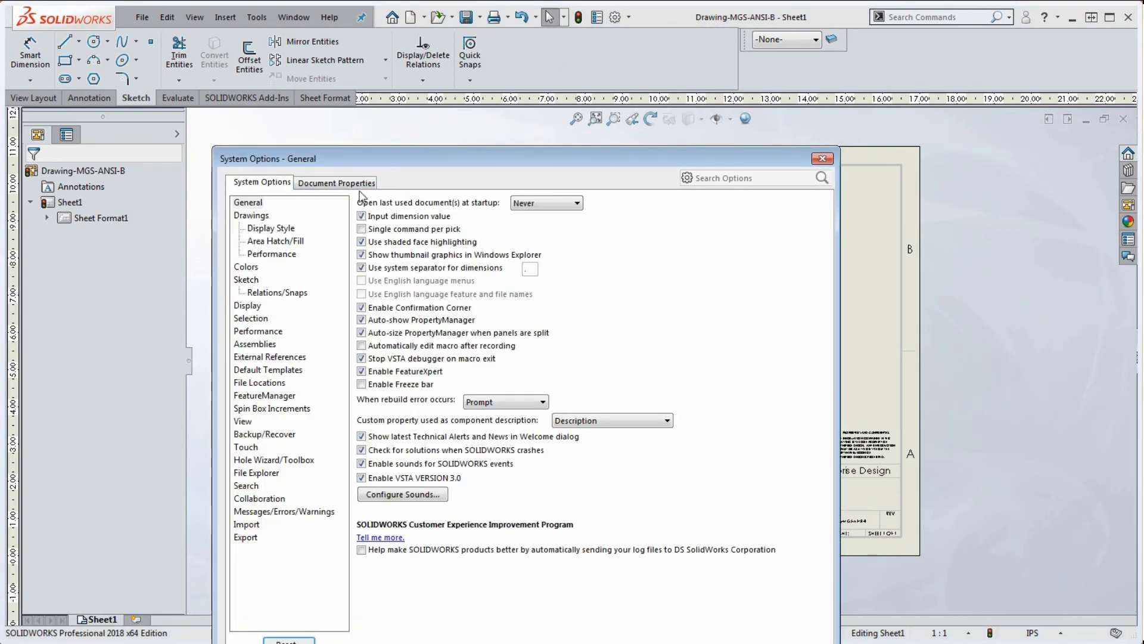
pyautogui.click(357, 184)
pyautogui.click(245, 358)
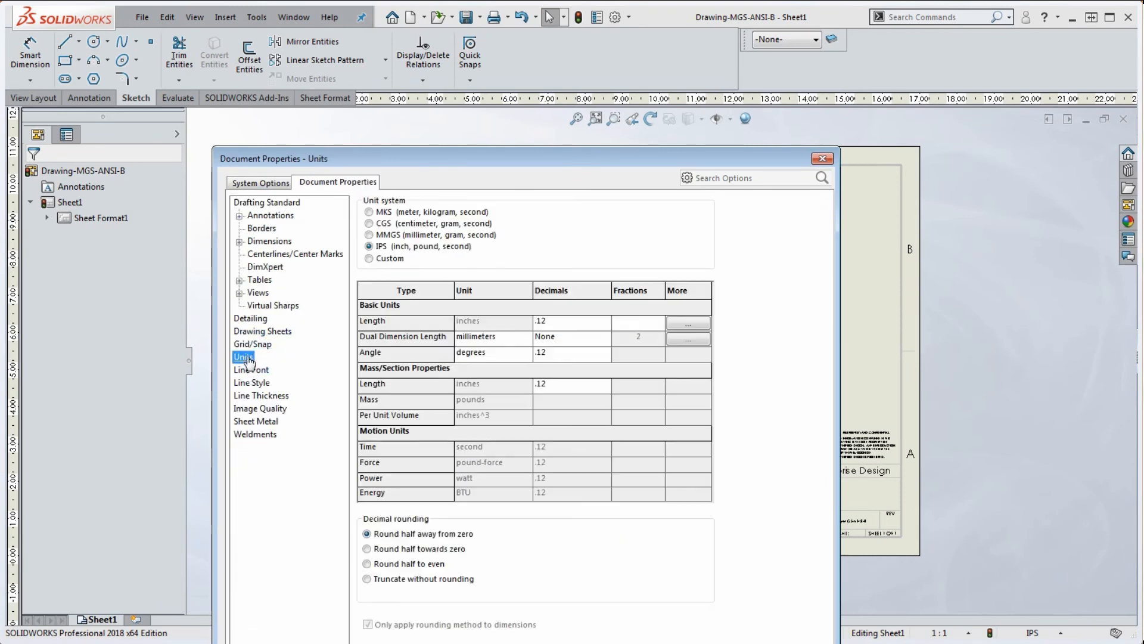
pyautogui.click(369, 235)
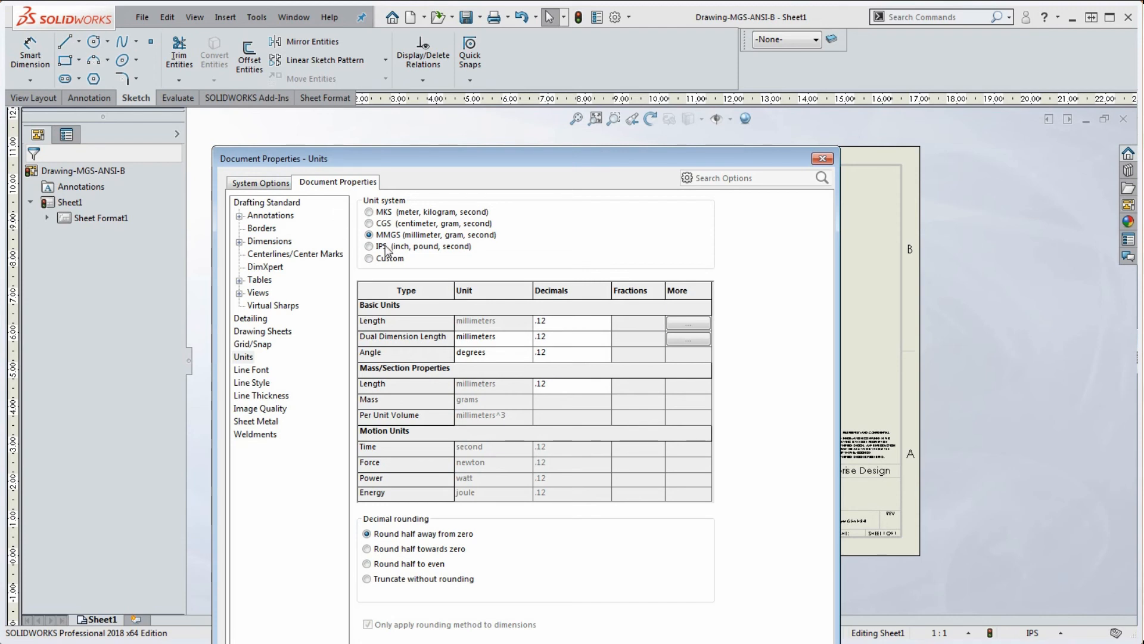
pyautogui.click(369, 247)
pyautogui.click(369, 236)
pyautogui.moveTo(770, 159); pyautogui.dragTo(772, 49)
pyautogui.click(673, 565)
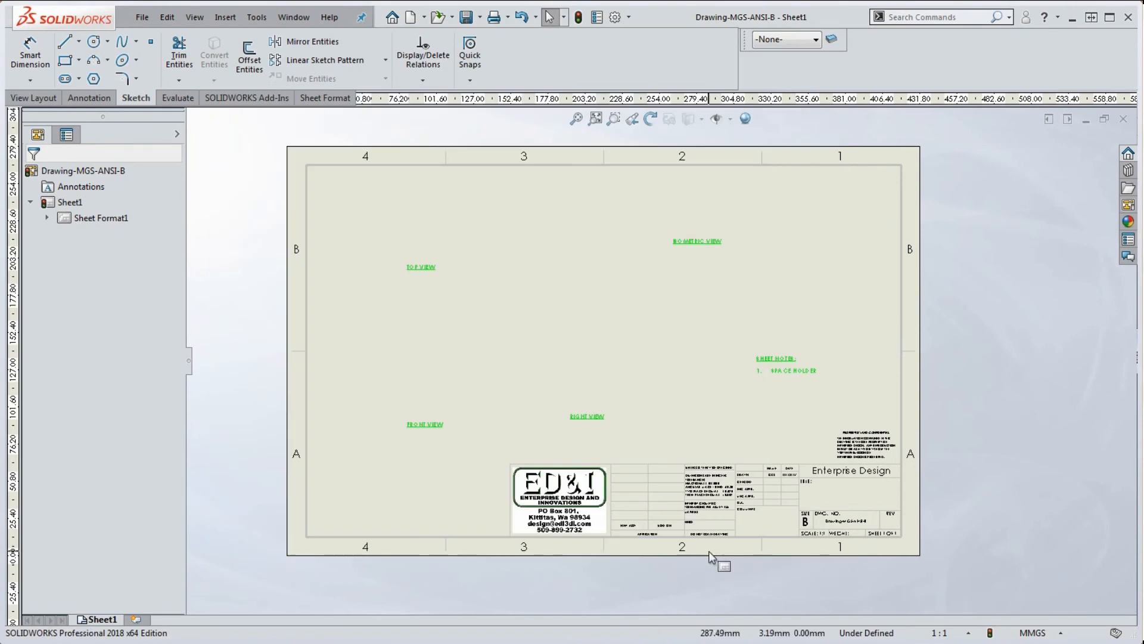
# Open the sheet format for editing at the title block's tolerance notes.
pyautogui.scroll(-5, 717, 537)
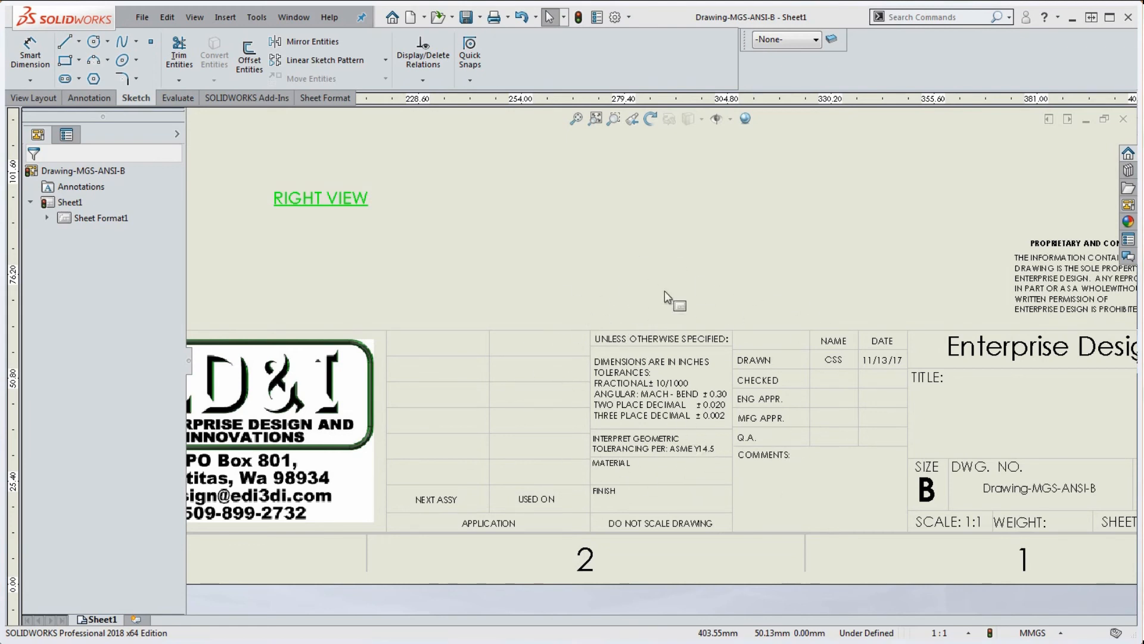
pyautogui.rightClick(665, 266)
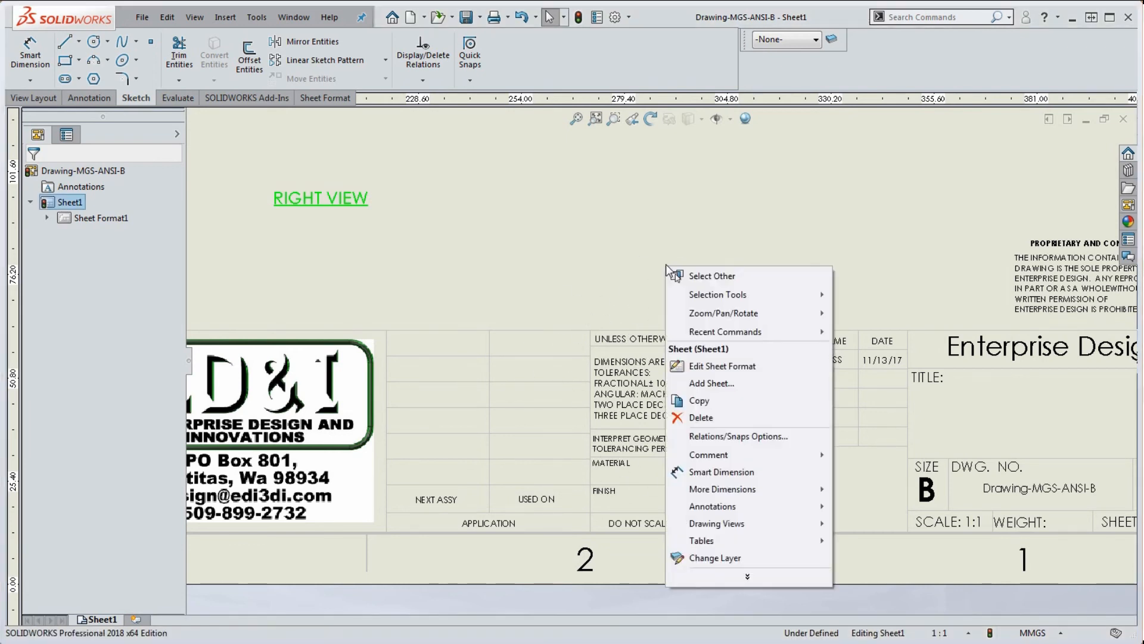
pyautogui.click(722, 366)
pyautogui.scroll(-2, 691, 388)
pyautogui.scroll(-2, 690, 388)
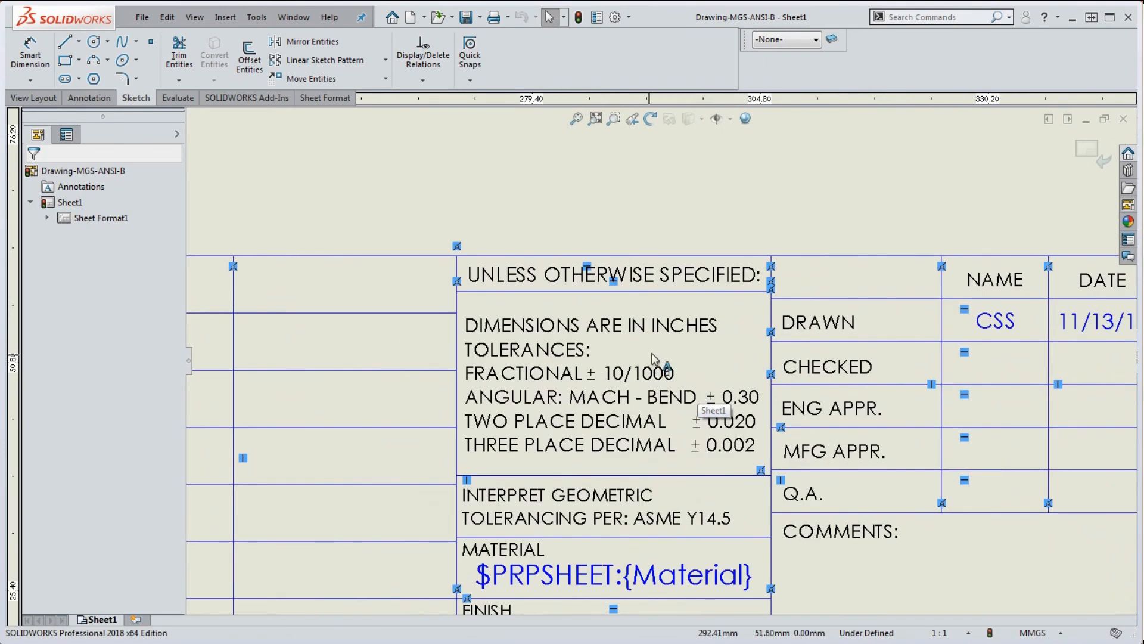
# Change the first line of the title block tolerance note to DIMENSIONS ARE IN MILLIMETERS.
pyautogui.doubleClick(667, 330)
pyautogui.click(748, 322)
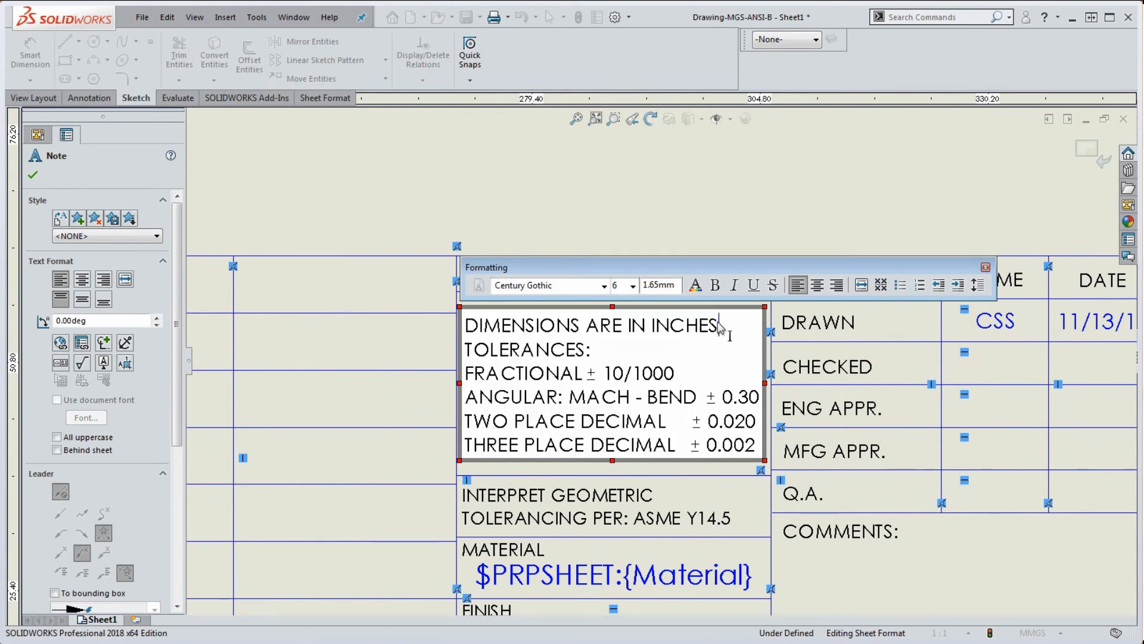
pyautogui.press('BackSpace')
pyautogui.press('BackSpace')
pyautogui.press('BackSpace')
pyautogui.press('BackSpace')
pyautogui.press('BackSpace')
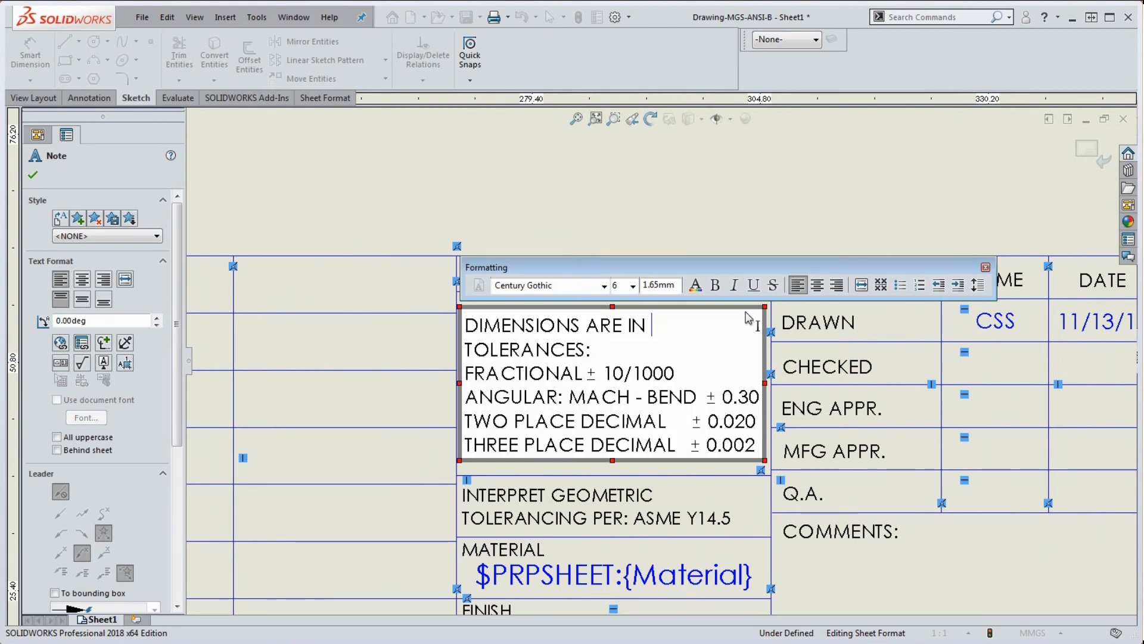
pyautogui.write('millimet')
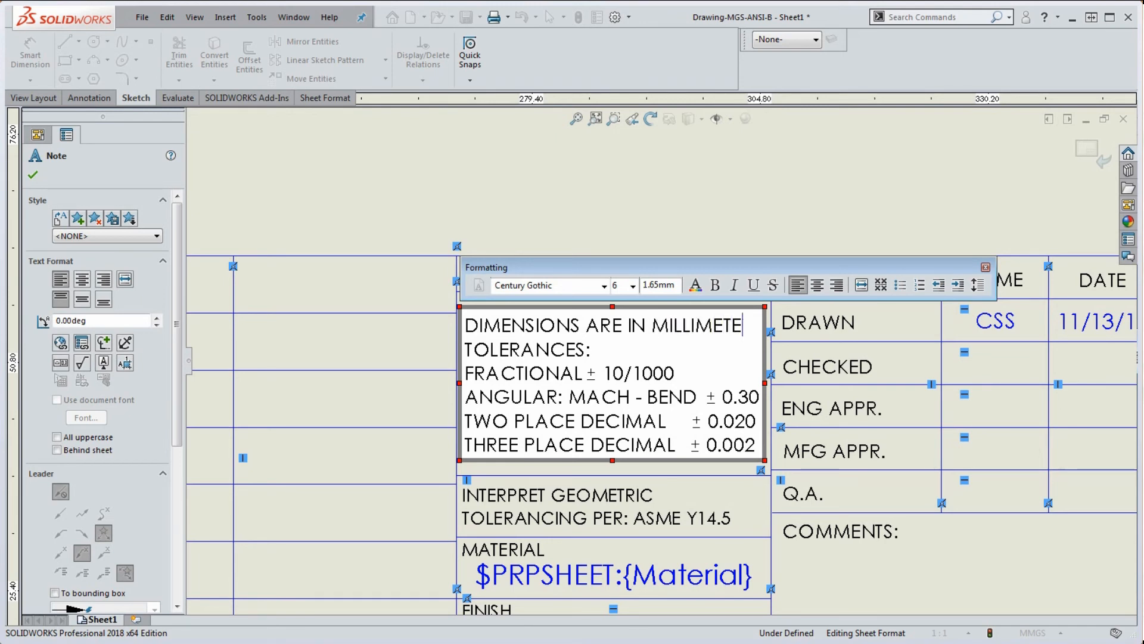
pyautogui.write('ers')
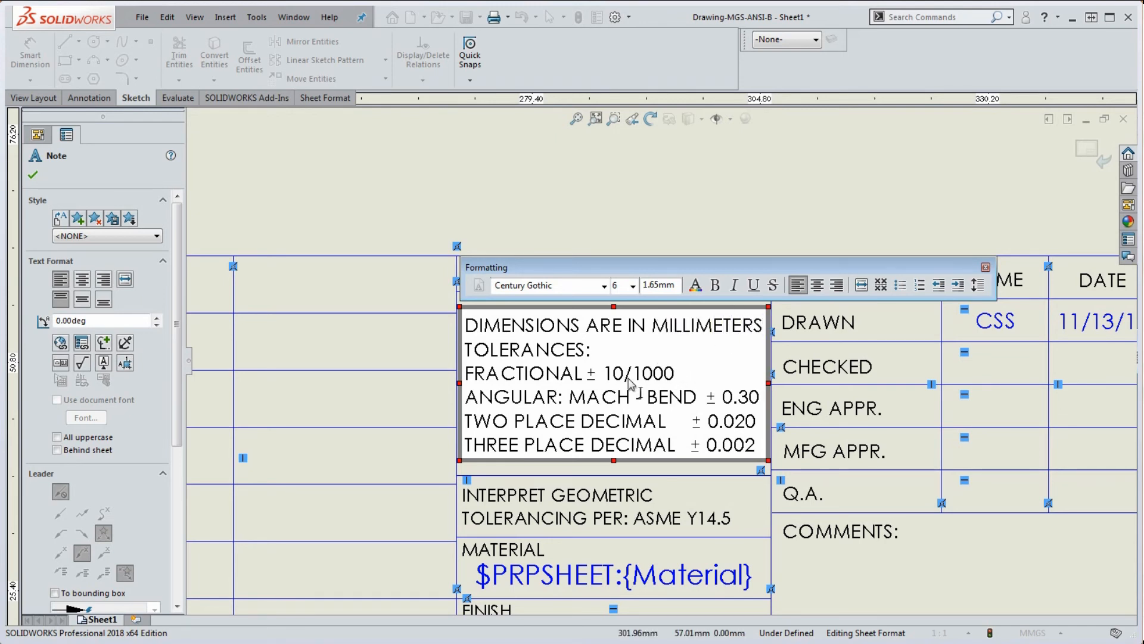
# Set the fractional tolerance in the title block note to ± 1/4.
pyautogui.click(746, 372)
pyautogui.press('BackSpace')
pyautogui.press('BackSpace')
pyautogui.press('BackSpace')
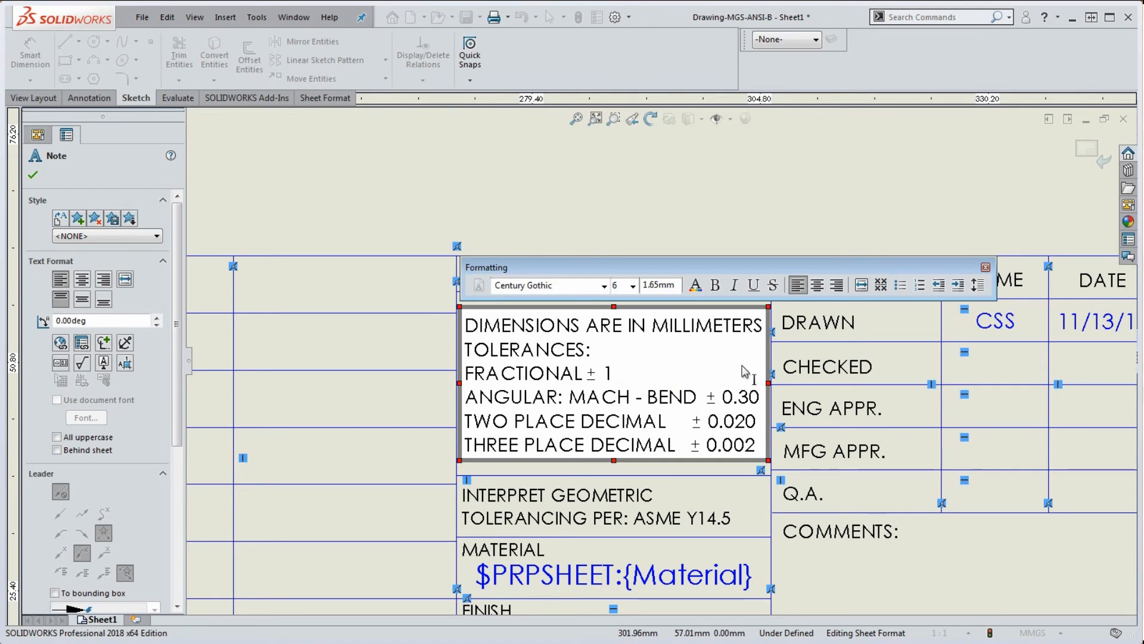
pyautogui.write('1')
pyautogui.click(759, 399)
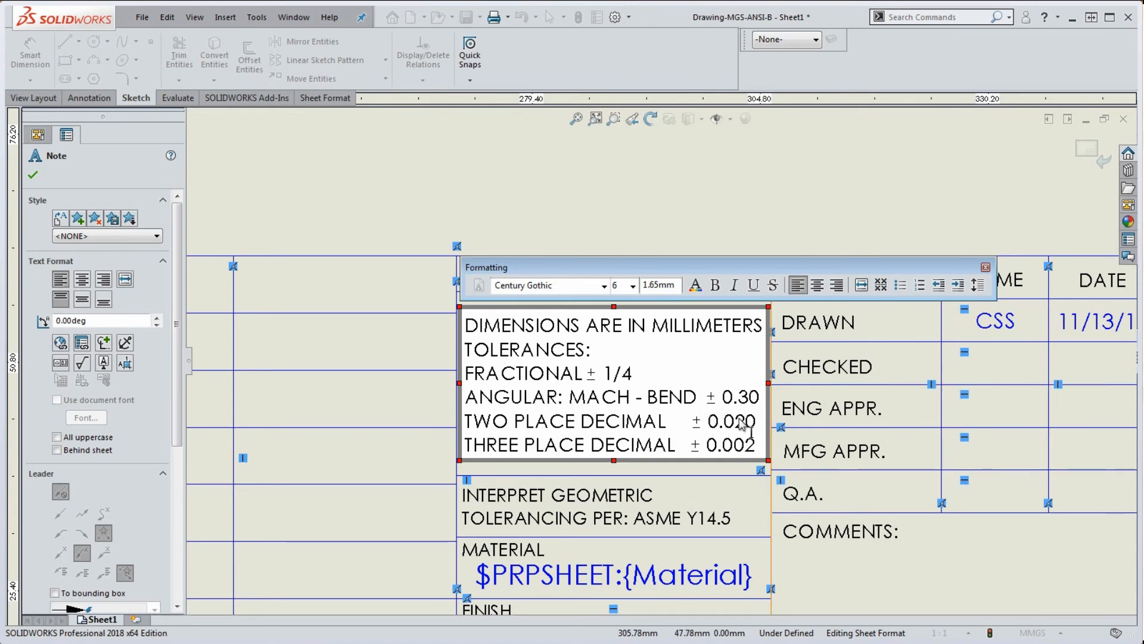
# Set the title block tolerances to ± 0.500 for two place decimals and ± 0.050 for three place decimals.
pyautogui.click(756, 421)
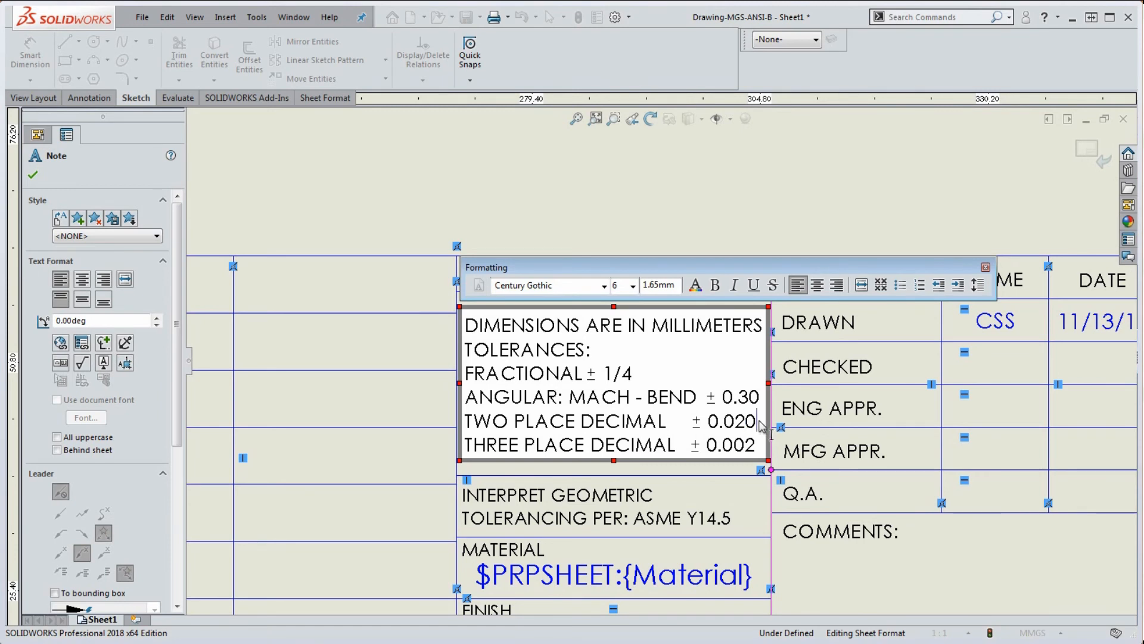
pyautogui.press('BackSpace')
pyautogui.press('BackSpace')
pyautogui.press('BackSpace')
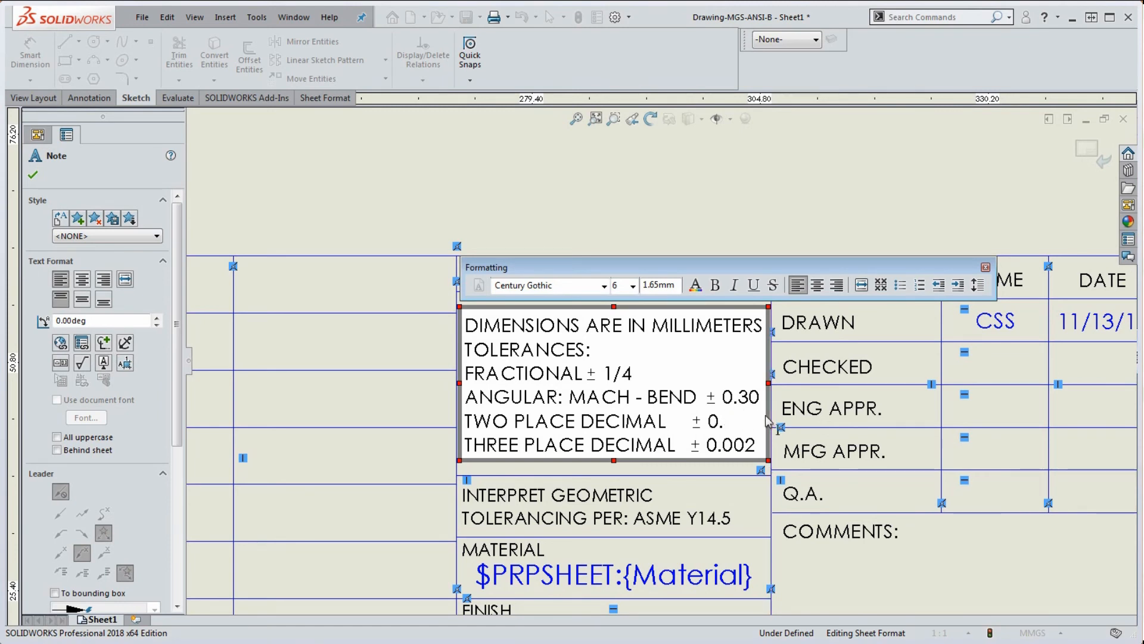
pyautogui.write('500')
pyautogui.press('Down')
pyautogui.press('BackSpace')
pyautogui.press('BackSpace')
pyautogui.write('50')
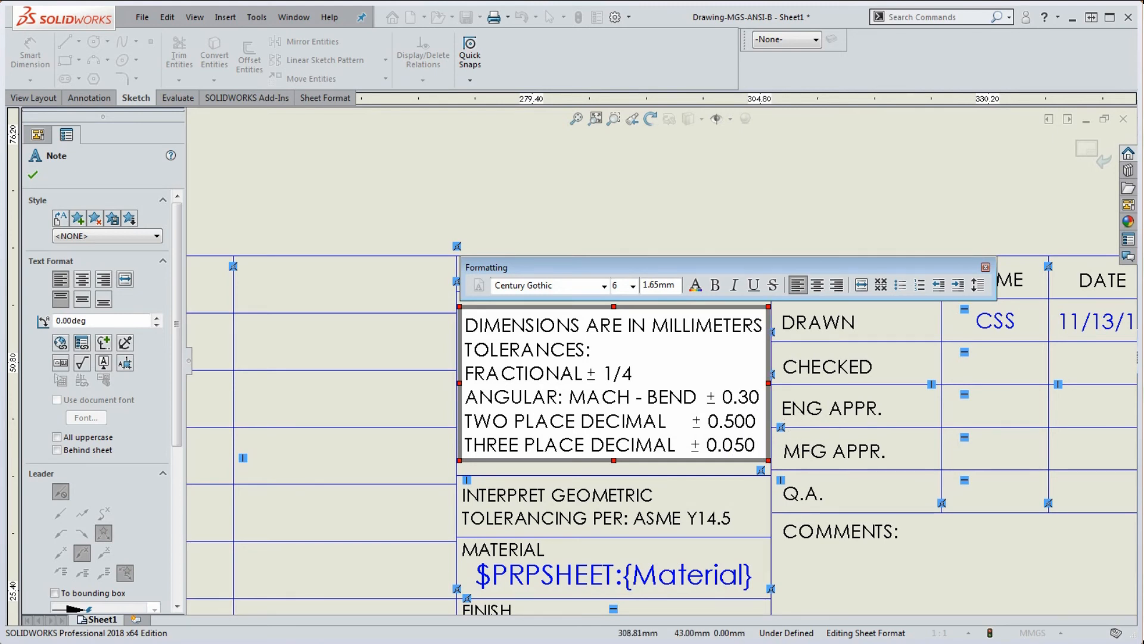
pyautogui.click(799, 199)
# Return from the sheet format to sheet editing and save the drawing over Drawing-MGS-ANSI-B.SLDDRW.
pyautogui.scroll(1, 803, 256)
pyautogui.scroll(2, 805, 258)
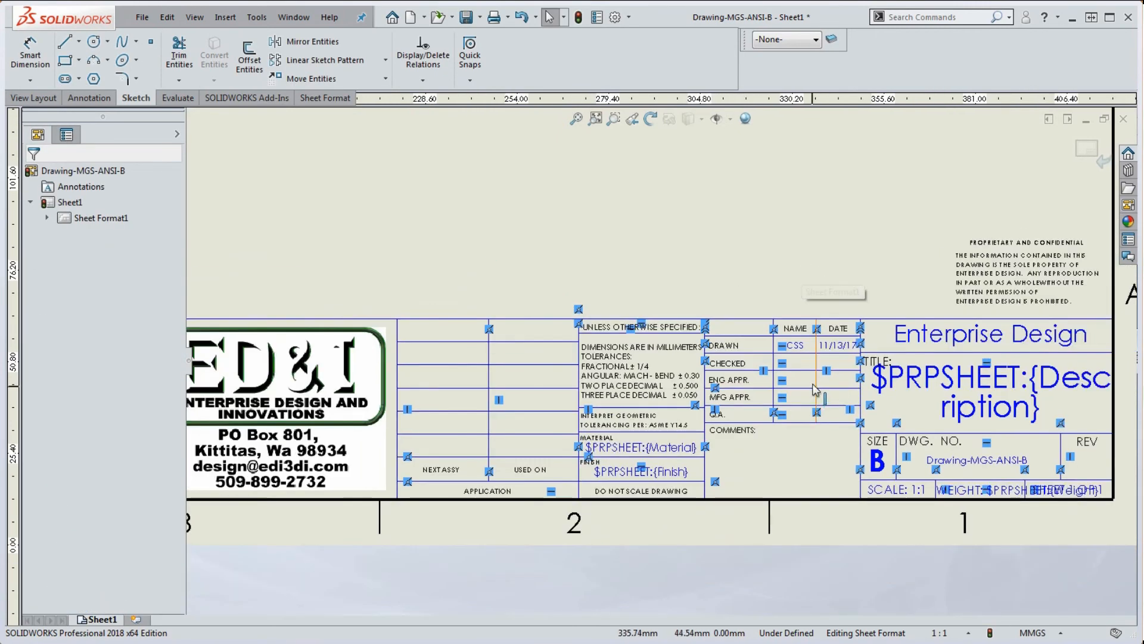
pyautogui.rightClick(768, 233)
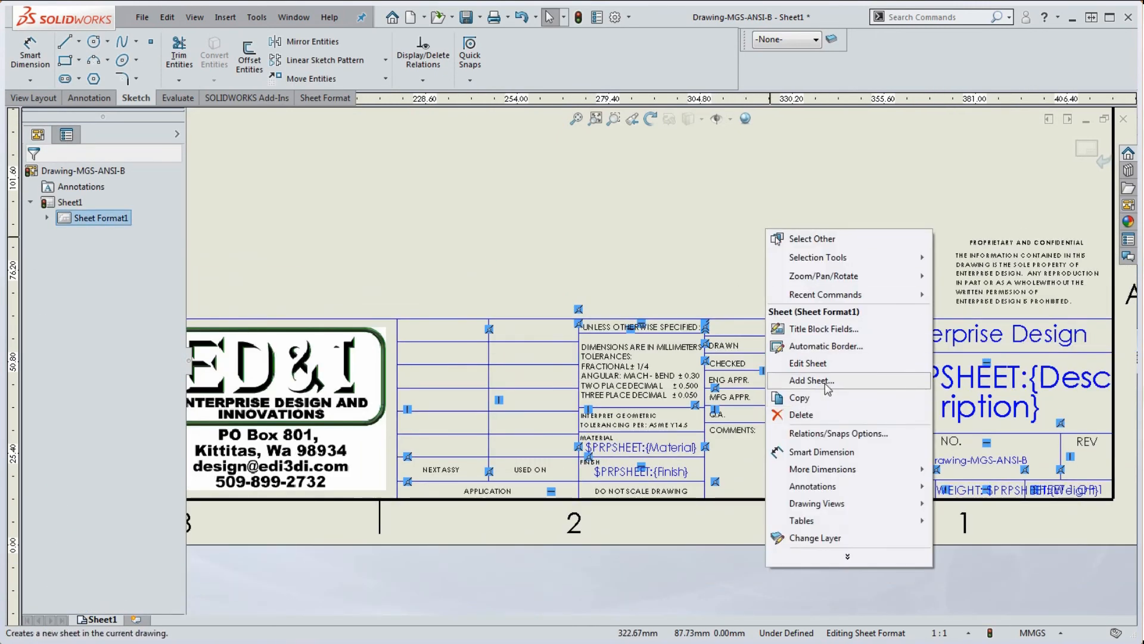
pyautogui.click(808, 363)
pyautogui.scroll(2, 822, 393)
pyautogui.scroll(4, 822, 388)
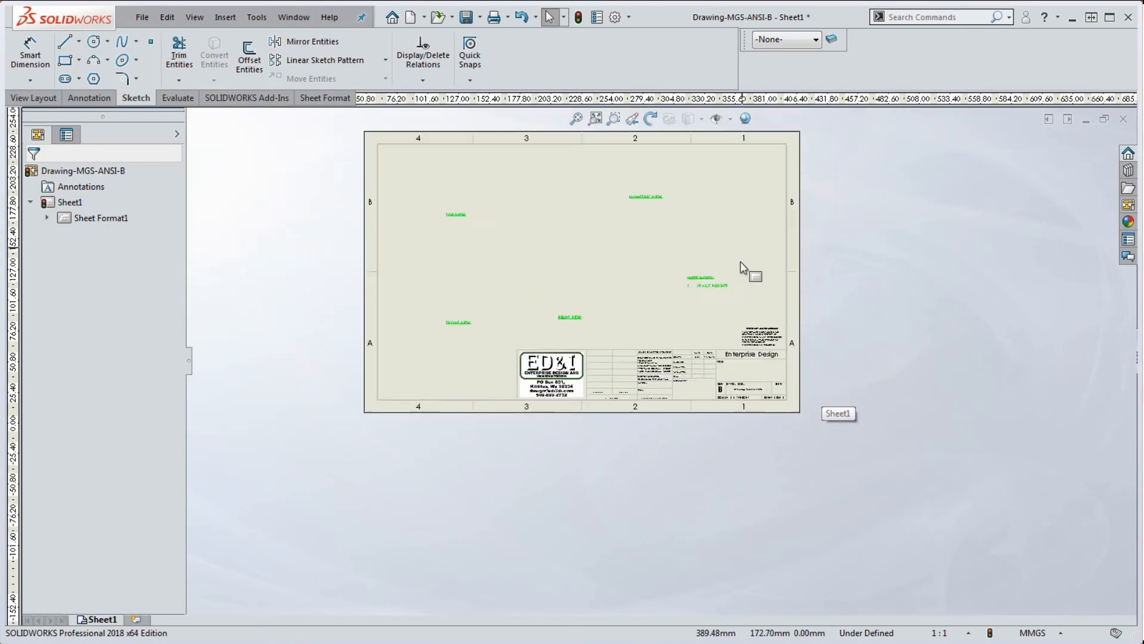
pyautogui.scroll(-1, 620, 305)
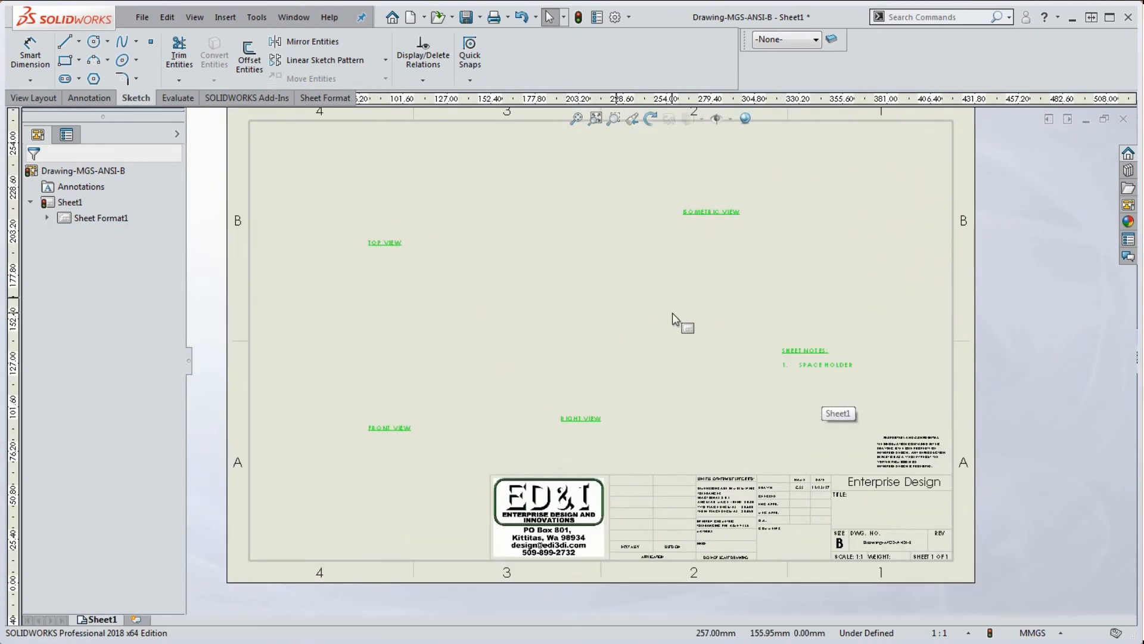
pyautogui.click(143, 18)
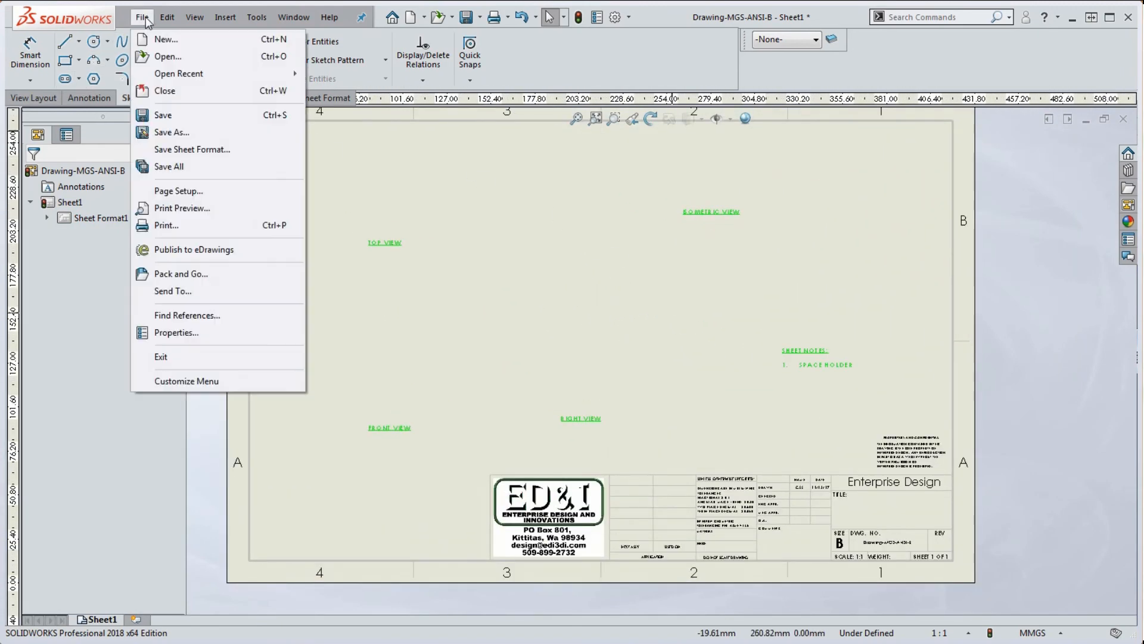
pyautogui.click(179, 129)
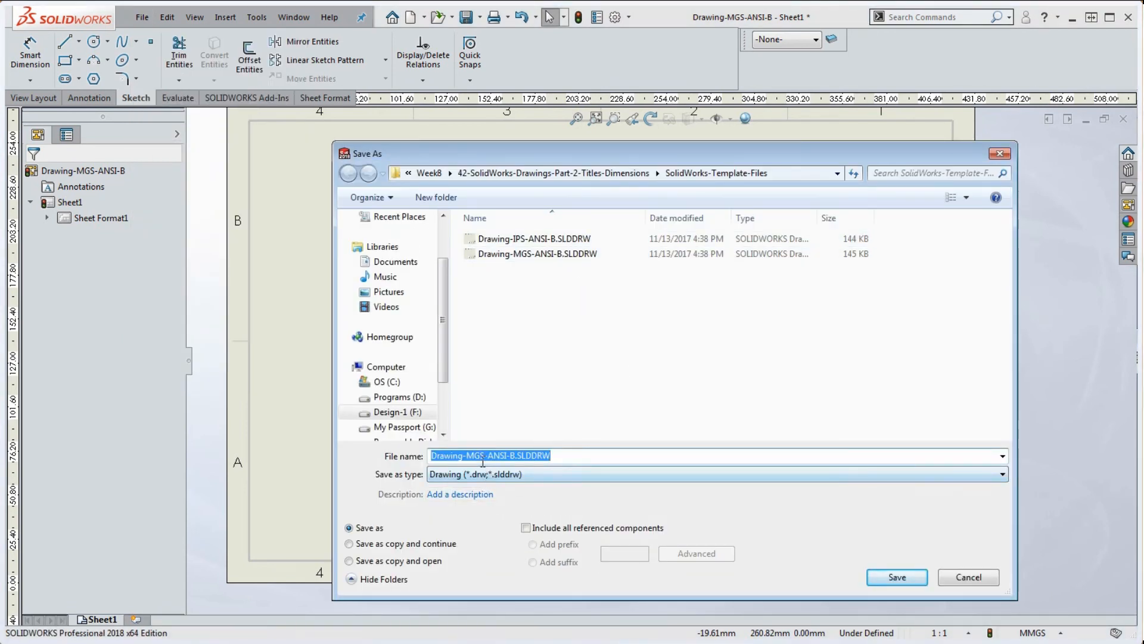
pyautogui.click(897, 577)
pyautogui.click(606, 314)
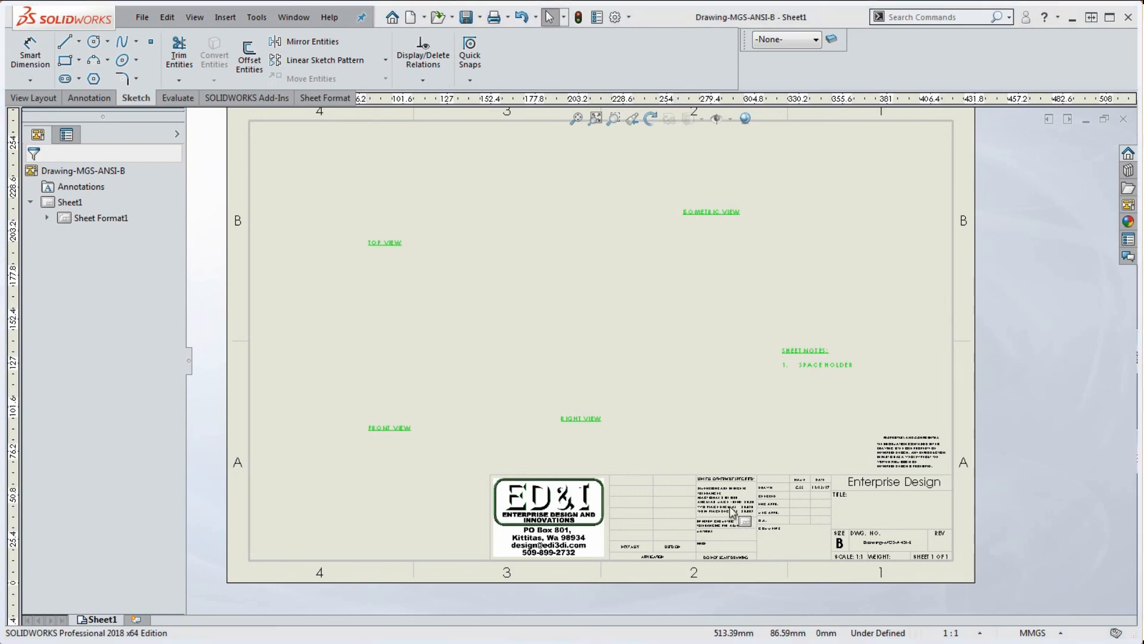
# Open the sheet format for editing and change the tolerance note's first line to DIMENSIONS ARE IN MILLIMETERS.
pyautogui.click(738, 528)
pyautogui.scroll(-6, 738, 529)
pyautogui.scroll(-2, 687, 420)
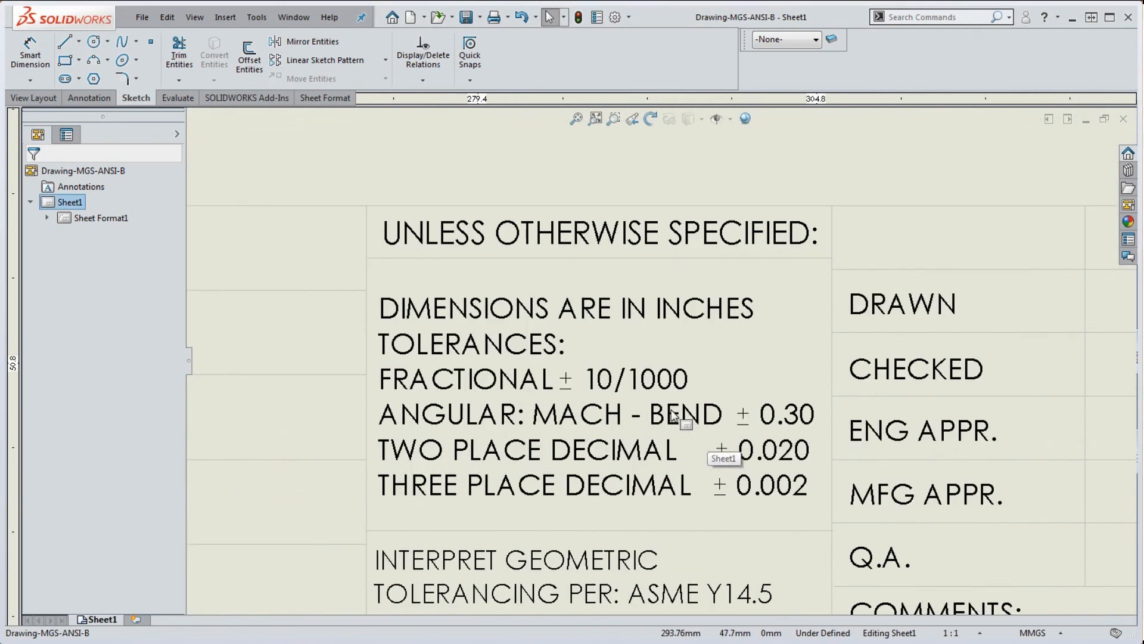
pyautogui.scroll(4, 688, 421)
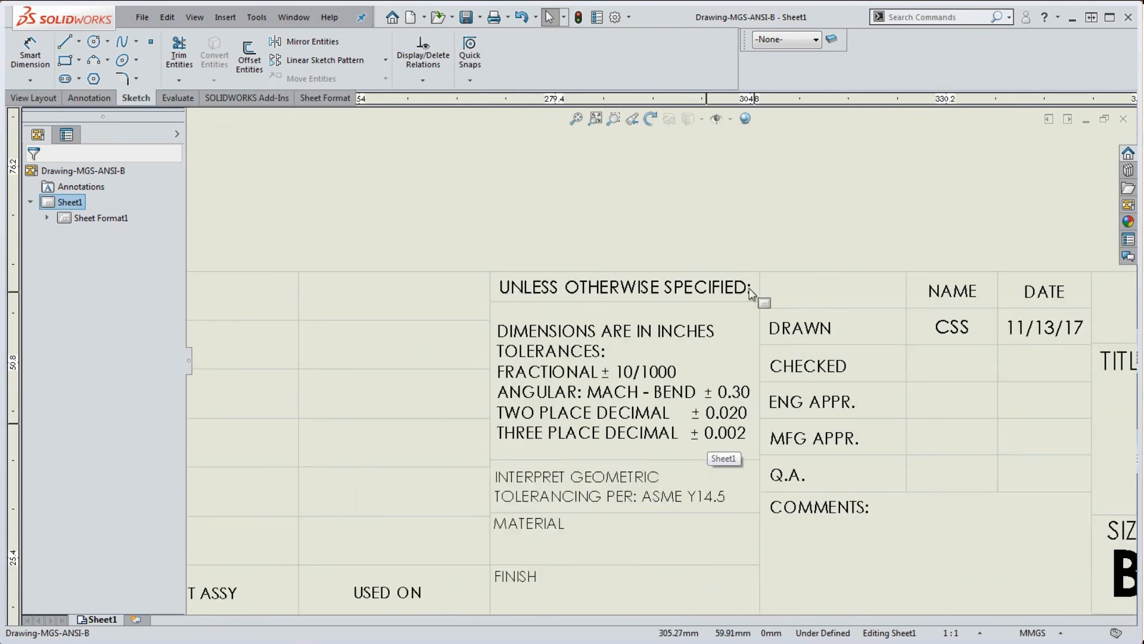
pyautogui.scroll(3, 640, 433)
pyautogui.scroll(-3, 656, 387)
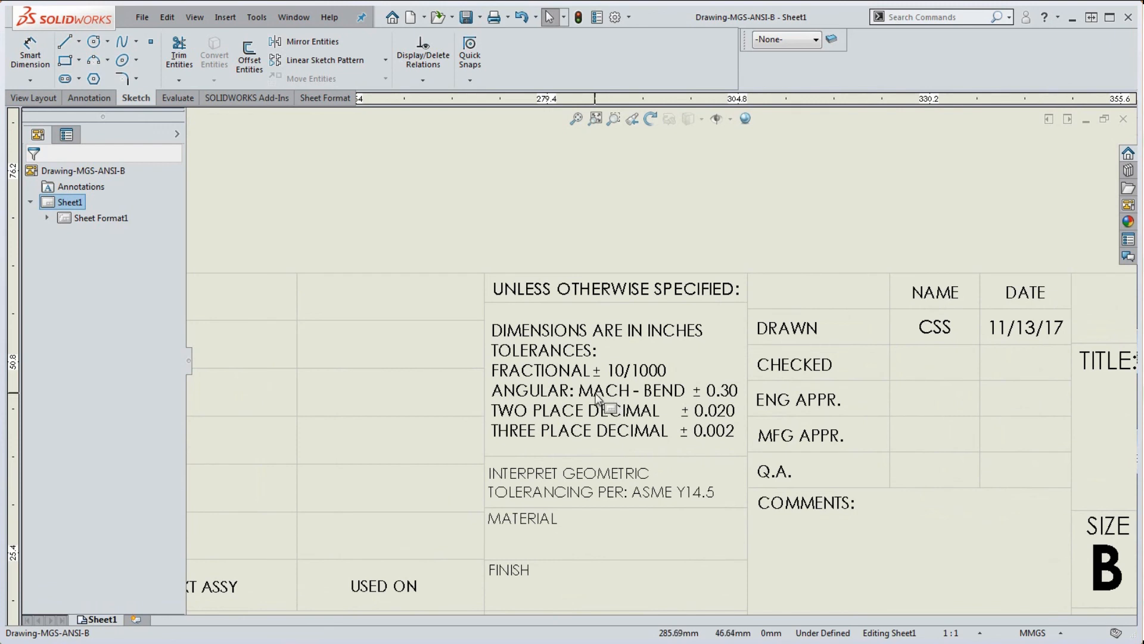
pyautogui.rightClick(580, 169)
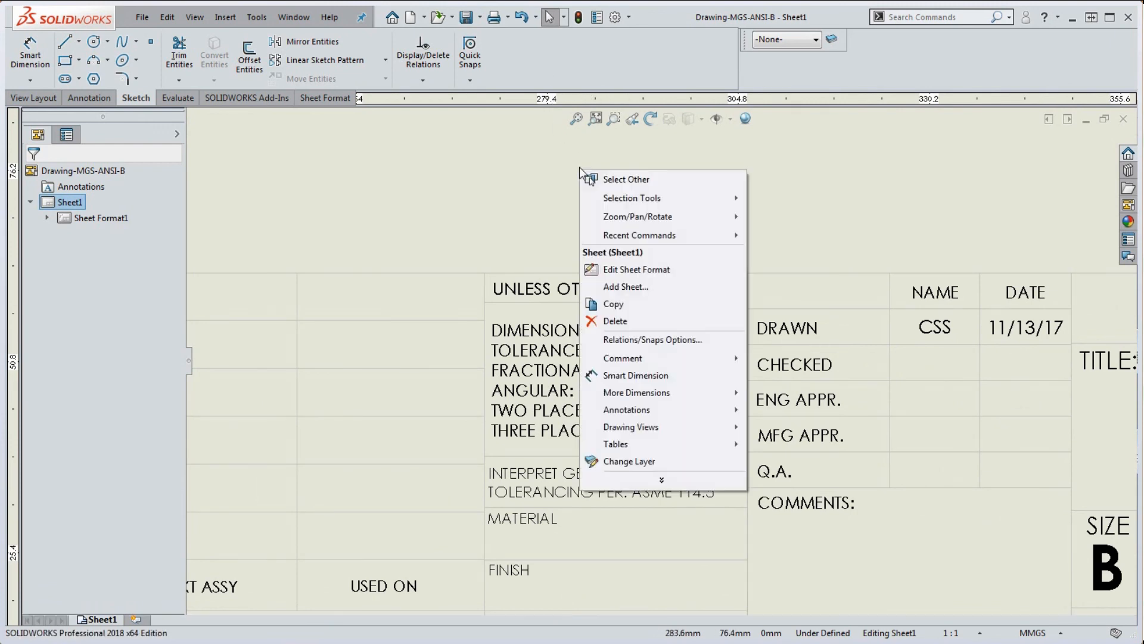
pyautogui.click(643, 269)
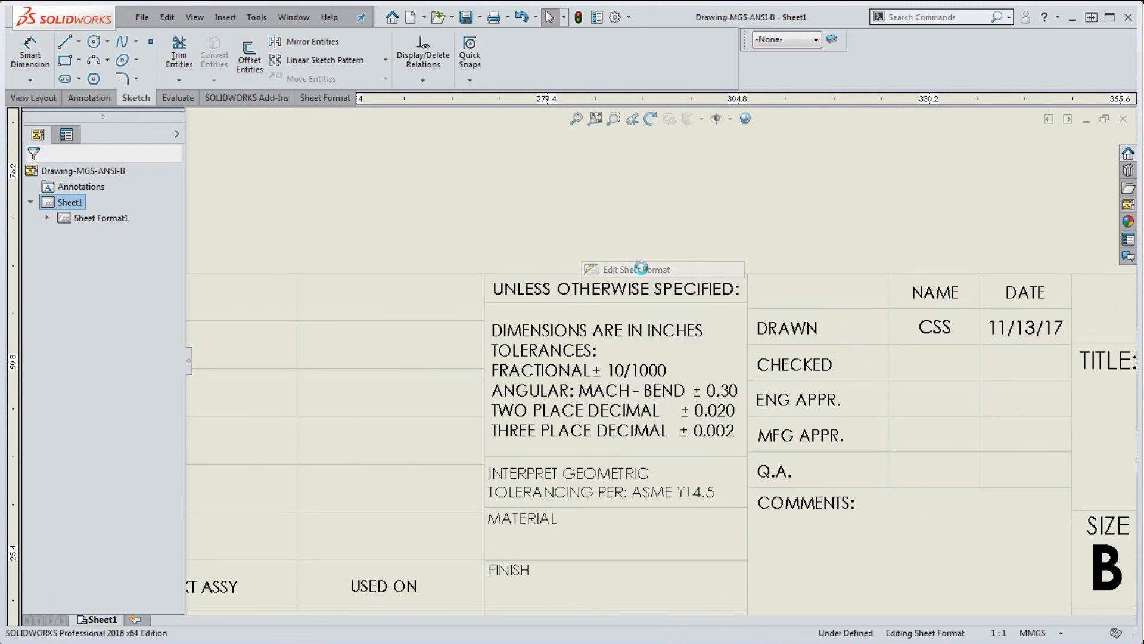
pyautogui.doubleClick(638, 337)
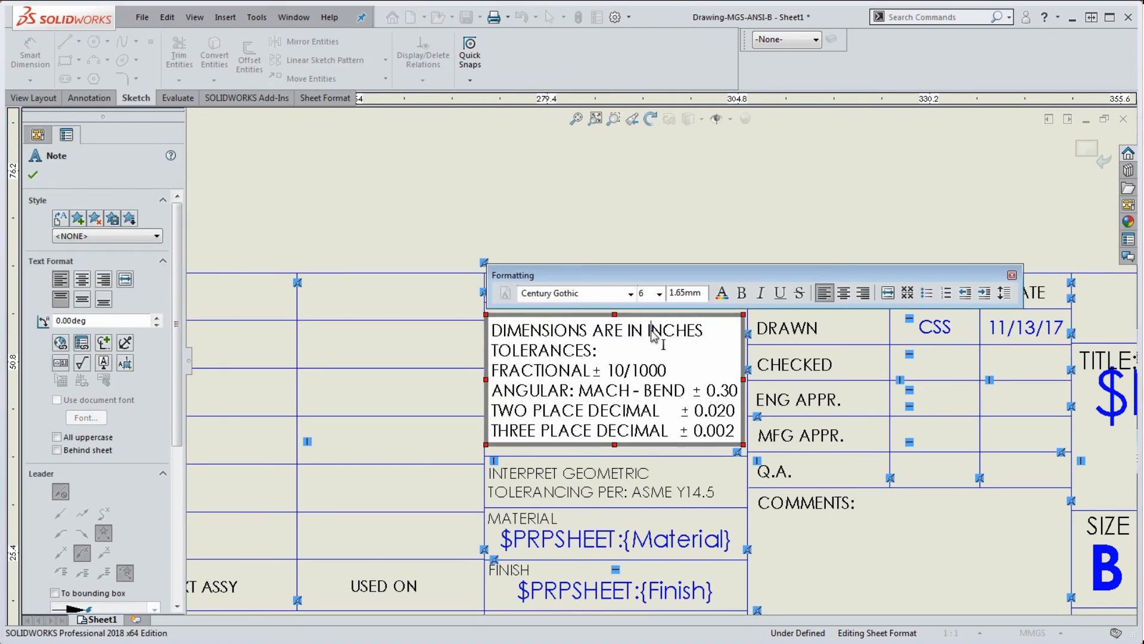
pyautogui.moveTo(651, 333); pyautogui.dragTo(703, 335)
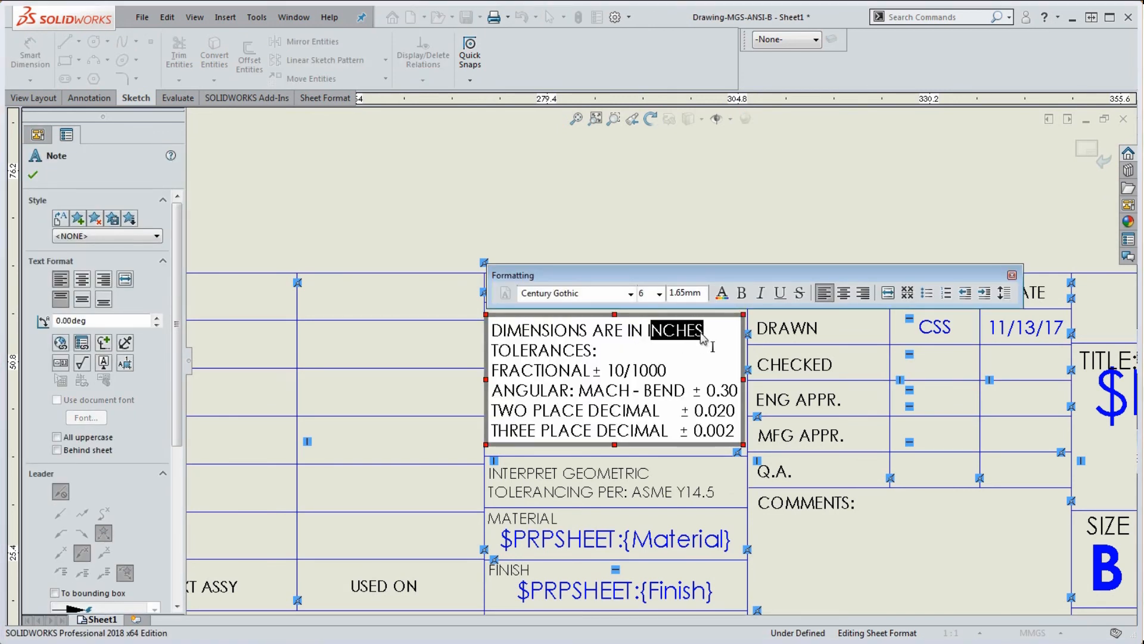
pyautogui.press('BackSpace')
pyautogui.write('MILLIMETERS')
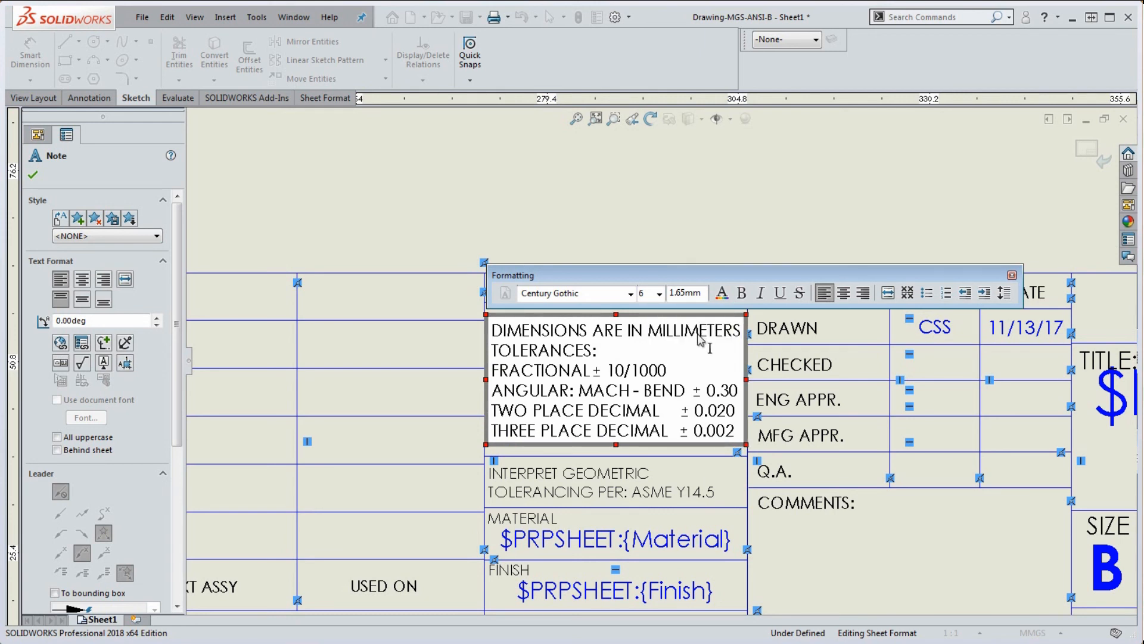
# Set the note's tolerances to ± 1/4 fractional, ± 0.500 two place decimal and ± 0.050 three place decimal.
pyautogui.click(674, 372)
pyautogui.press('Delete')
pyautogui.press('BackSpace')
pyautogui.press('BackSpace')
pyautogui.press('BackSpace')
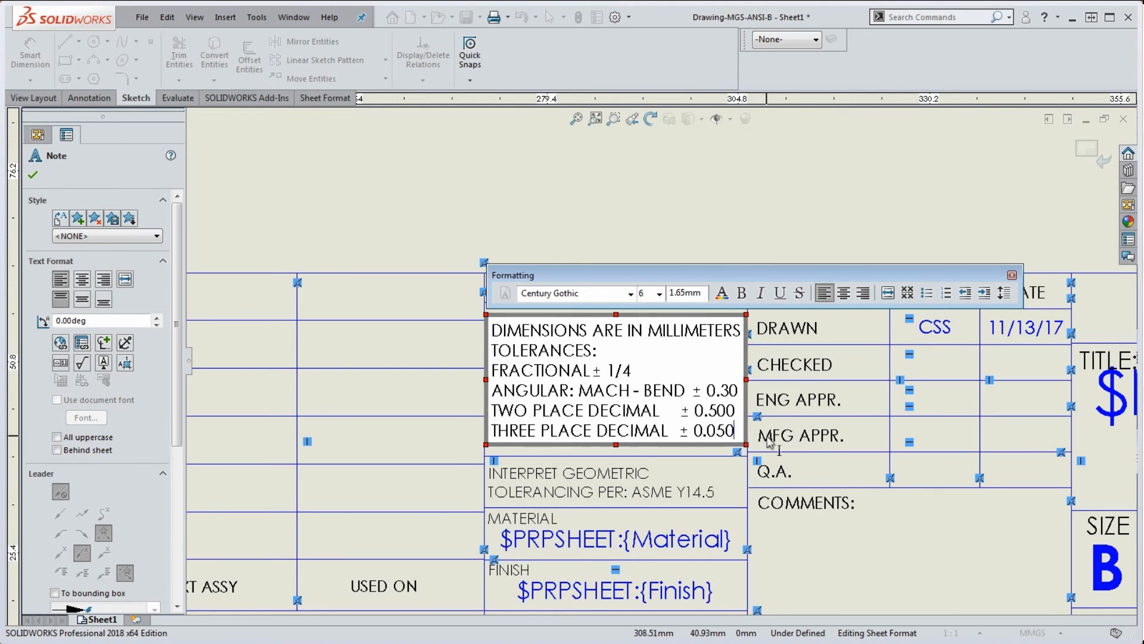
pyautogui.click(662, 231)
# Leave the sheet format for normal sheet editing and save the millimeter drawing.
pyautogui.rightClick(656, 197)
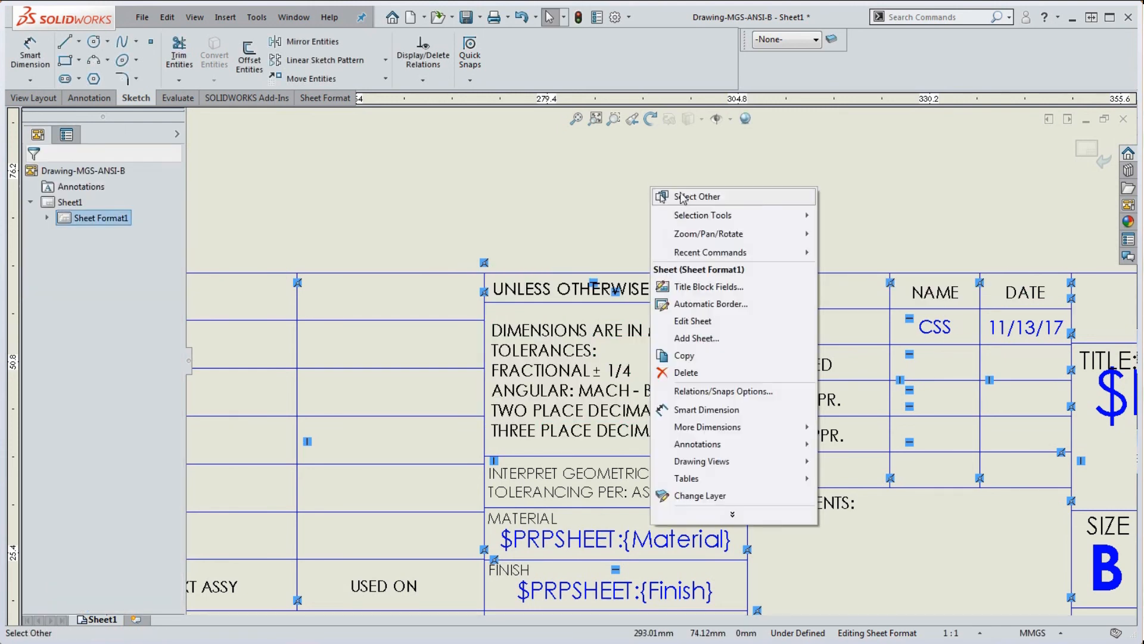
pyautogui.click(694, 321)
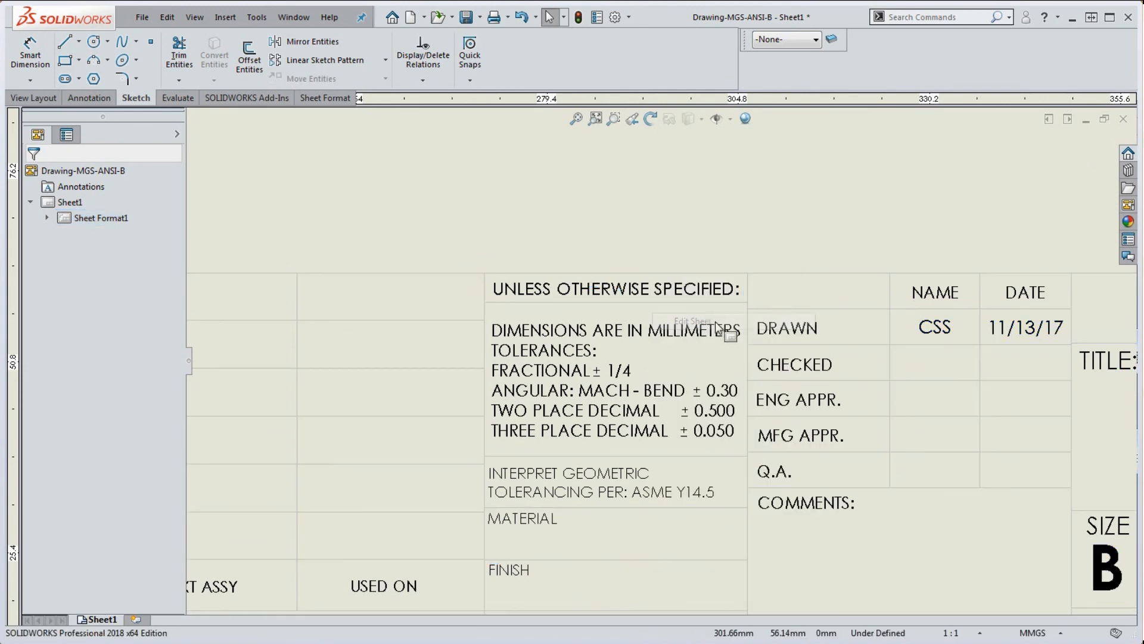
pyautogui.scroll(6, 775, 358)
pyautogui.scroll(-5, 655, 250)
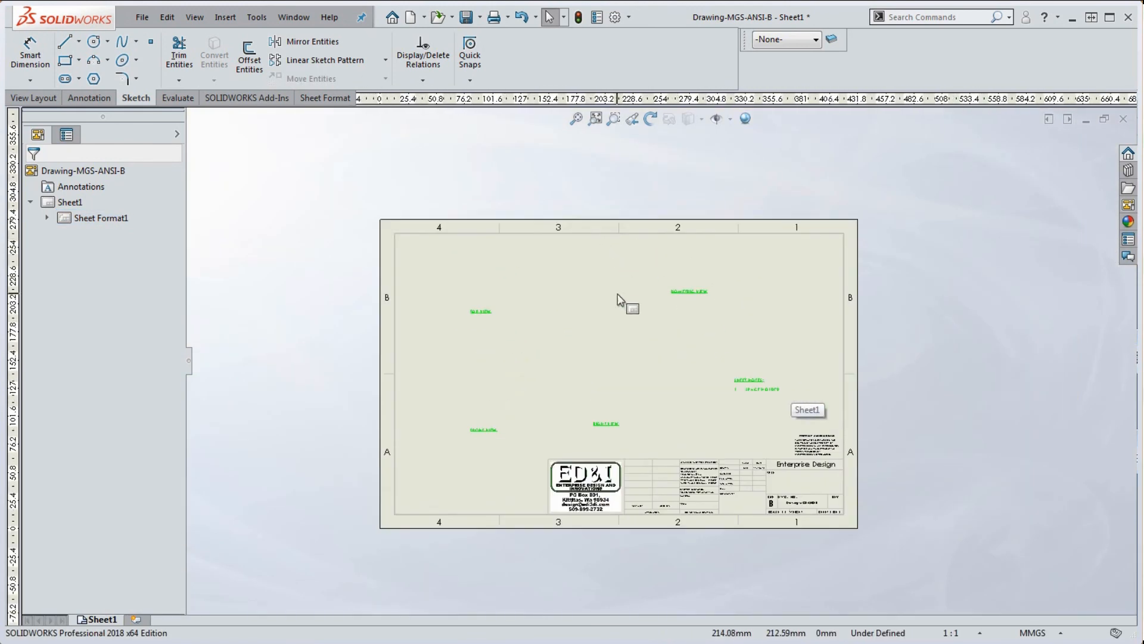
pyautogui.click(142, 16)
pyautogui.click(160, 116)
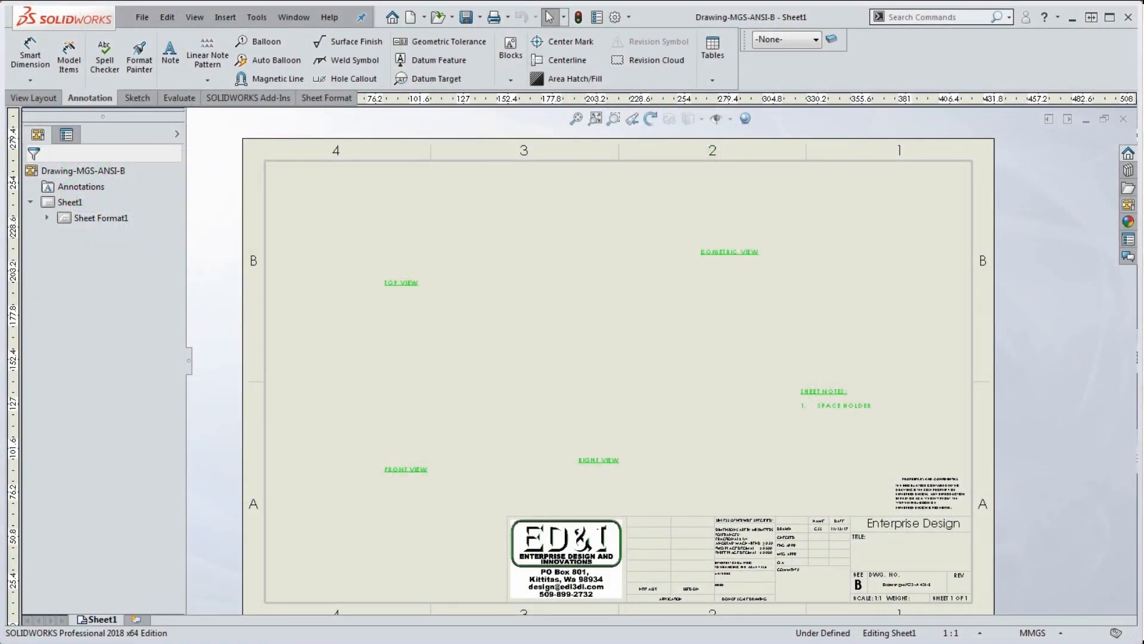
# Insert a front model view of 171109-Sarrus-Hinge-Plate-DRAWING at its label, with projected right, top and isometric views.
pyautogui.click(34, 98)
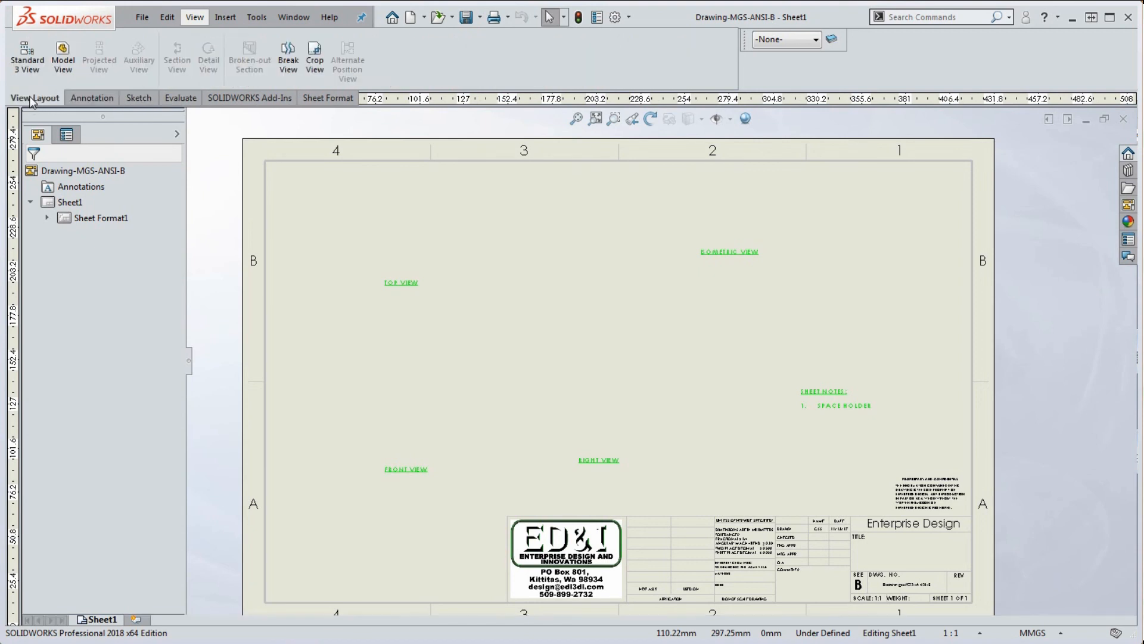
pyautogui.click(70, 62)
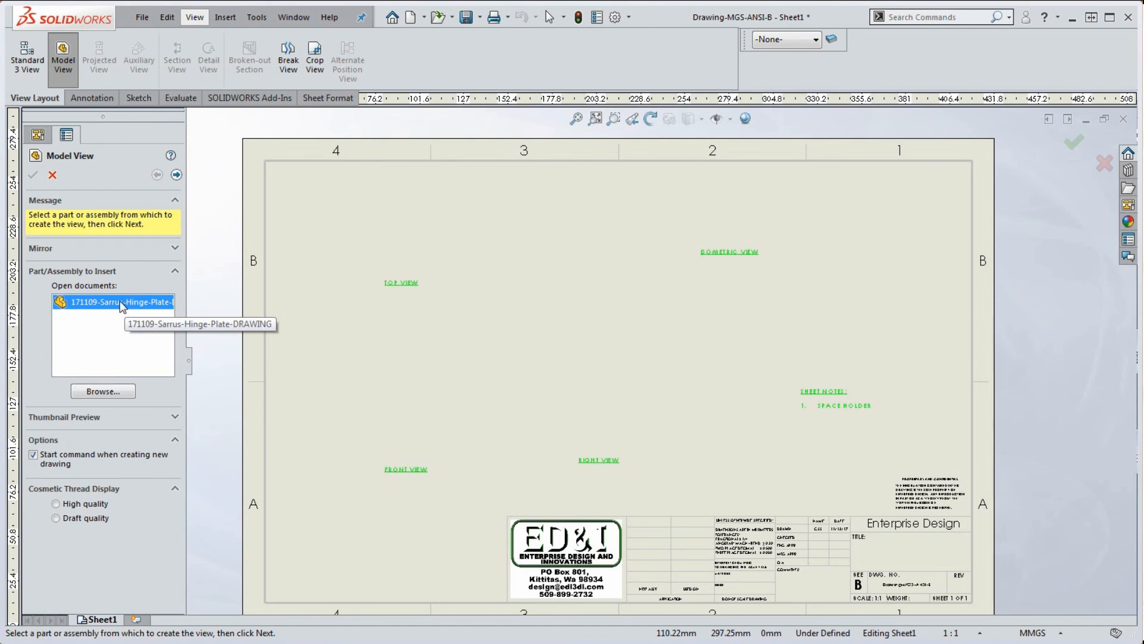
pyautogui.click(176, 175)
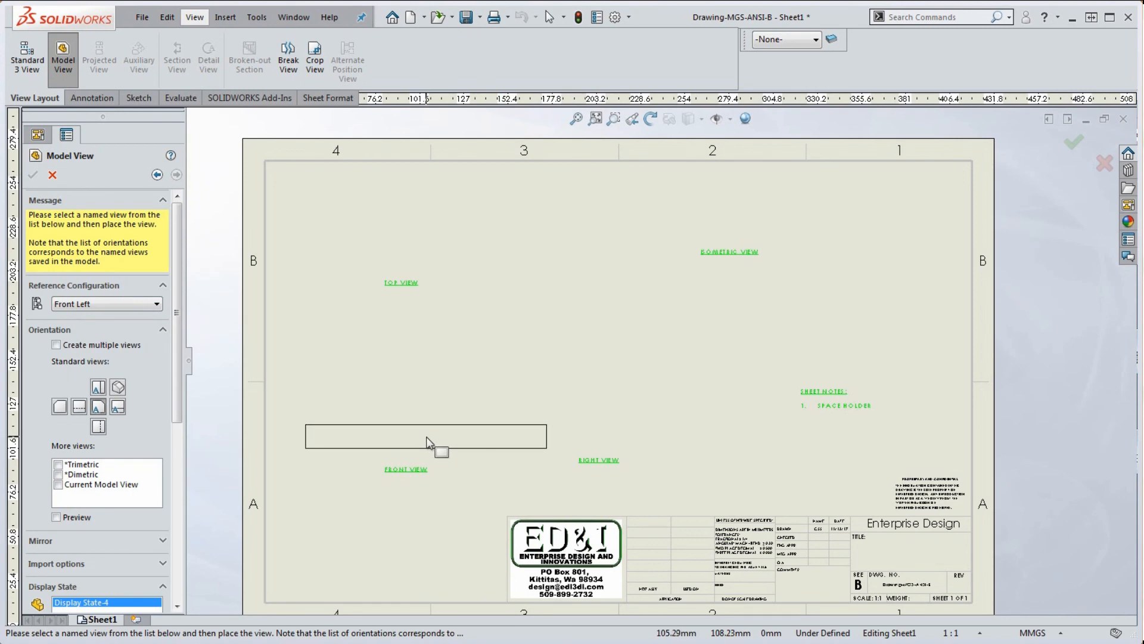
pyautogui.click(427, 441)
pyautogui.click(665, 442)
pyautogui.click(387, 281)
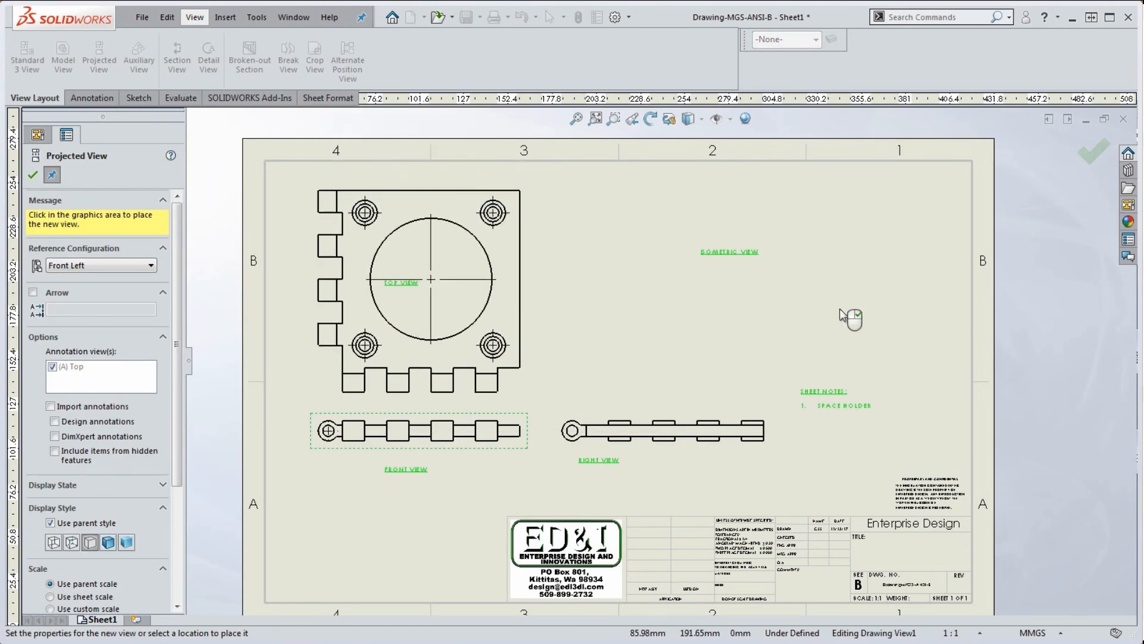
pyautogui.click(799, 296)
pyautogui.press('Escape')
# Arrange the isometric view in the sheet's upper right area with the ISOMETRIC VIEW label below it.
pyautogui.moveTo(819, 264)
pyautogui.mouseDown()
pyautogui.moveTo(886, 391)
pyautogui.moveTo(880, 380)
pyautogui.mouseUp()
pyautogui.click(732, 252)
pyautogui.moveTo(732, 251); pyautogui.dragTo(629, 356)
pyautogui.click(768, 404)
pyautogui.moveTo(745, 379); pyautogui.dragTo(775, 355)
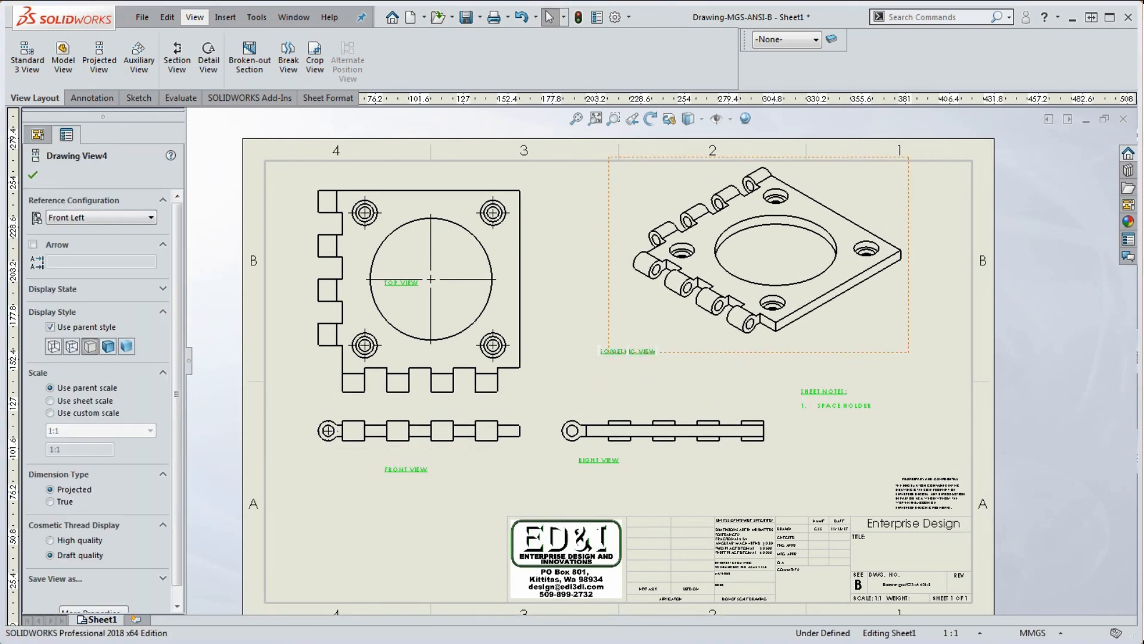
# Restore the ISOMETRIC VIEW label after deleting it, and shift the isometric view slightly down and left.
pyautogui.click(600, 352)
pyautogui.press('Delete')
pyautogui.moveTo(691, 351)
pyautogui.mouseDown()
pyautogui.moveTo(653, 378)
pyautogui.moveTo(666, 361)
pyautogui.mouseUp()
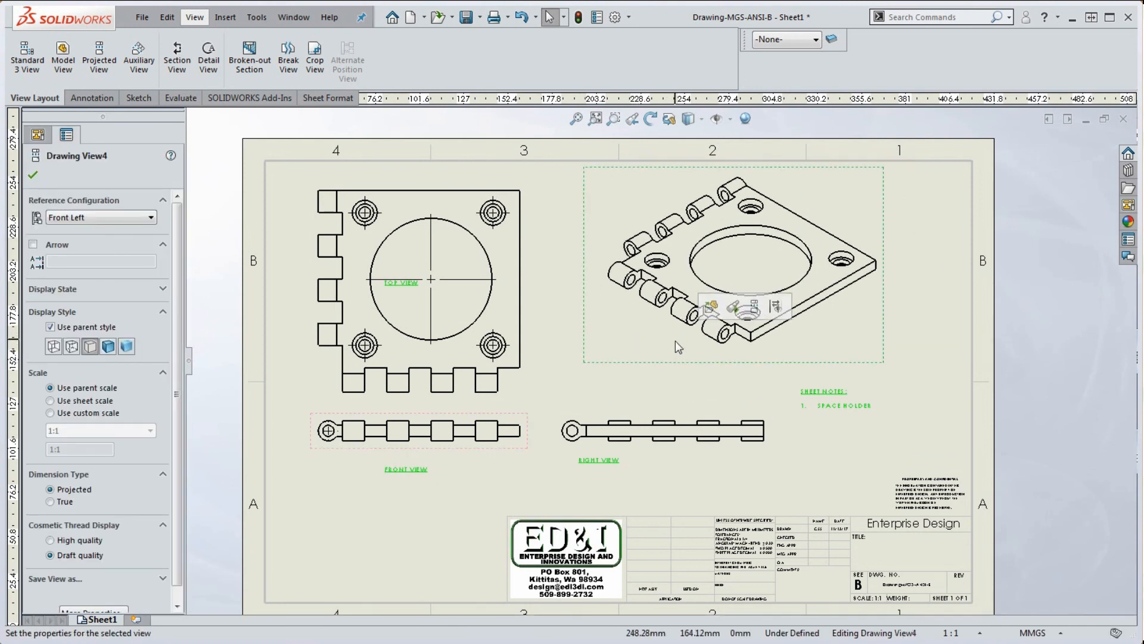
pyautogui.hotkey('ctrl', 'z')
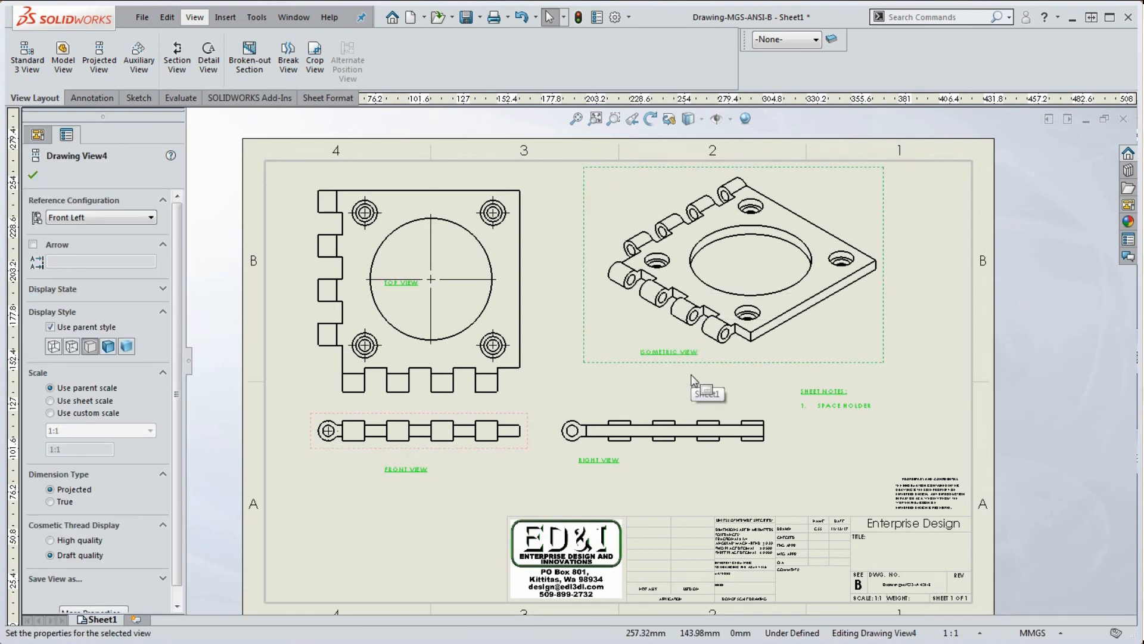
pyautogui.moveTo(686, 355)
pyautogui.mouseDown()
pyautogui.moveTo(676, 347)
pyautogui.moveTo(683, 400)
pyautogui.moveTo(693, 374)
pyautogui.mouseUp()
pyautogui.click(706, 377)
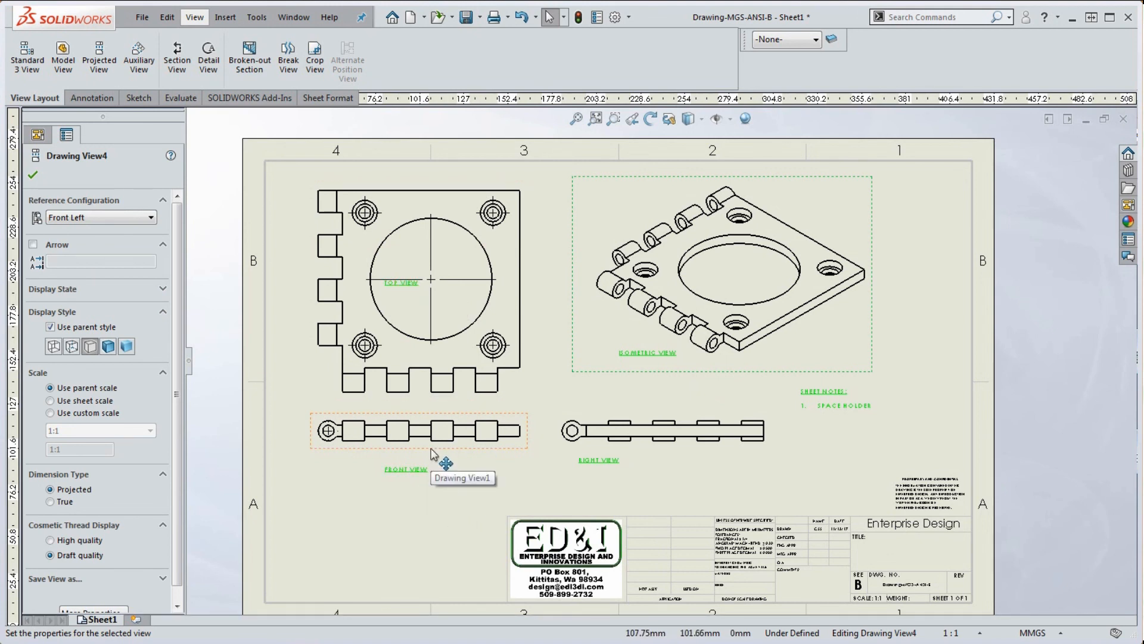
# Move the sheet notes slightly to the right and shift the front view slightly down and left.
pyautogui.click(787, 470)
pyautogui.moveTo(831, 394); pyautogui.dragTo(854, 394)
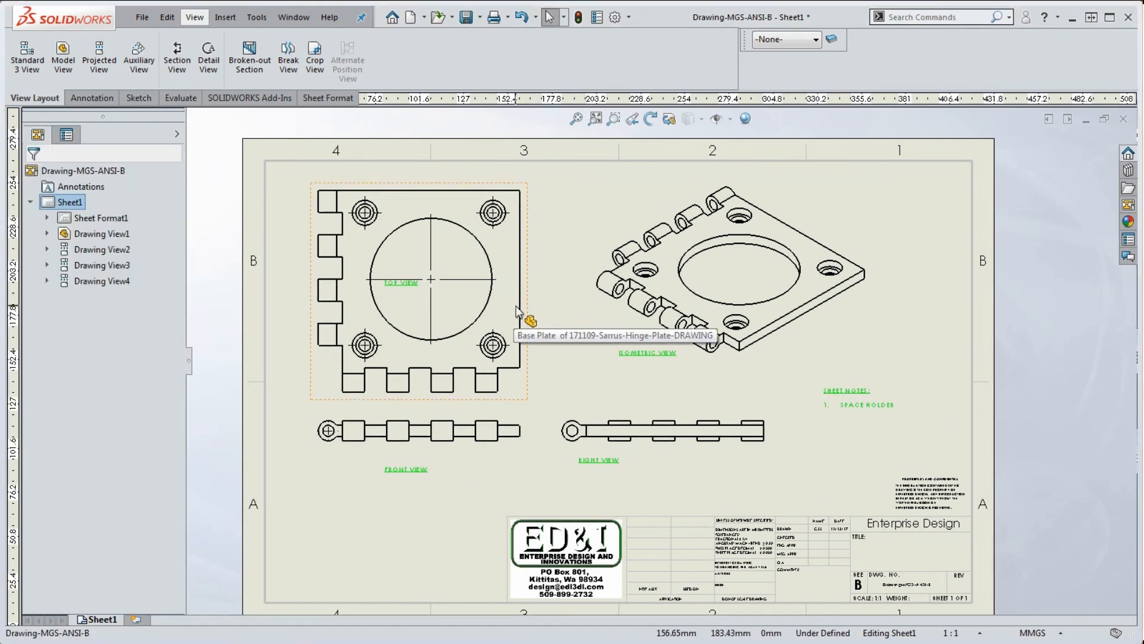
pyautogui.moveTo(519, 459); pyautogui.dragTo(513, 467)
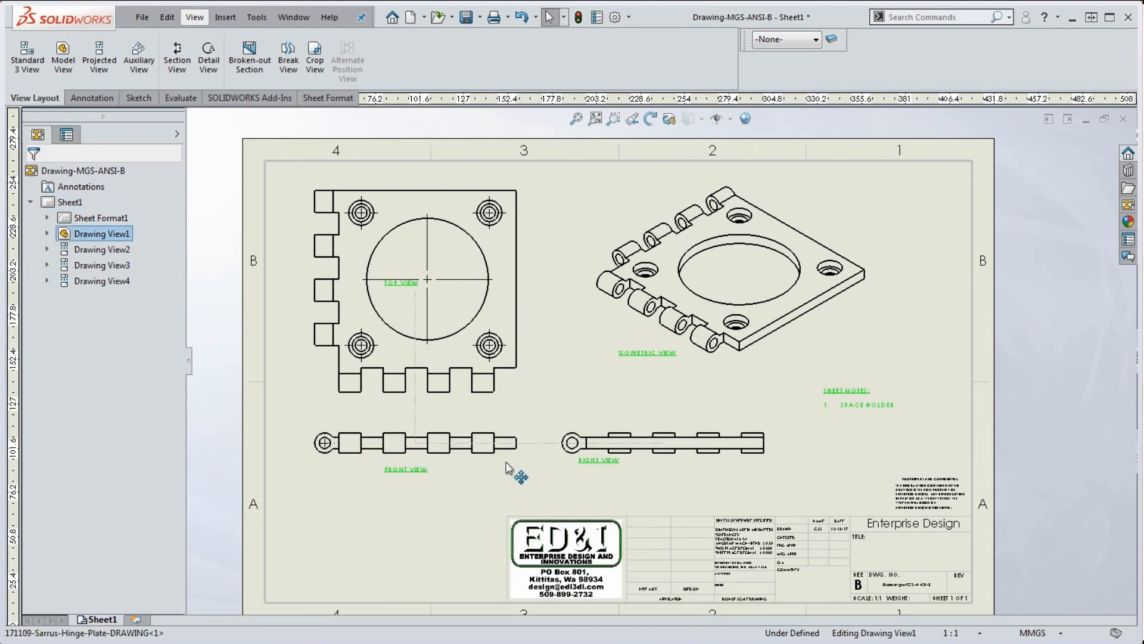
# Move the FRONT VIEW label slightly to the right so that it sits more centrally beneath the front view.
pyautogui.moveTo(398, 456); pyautogui.dragTo(424, 458)
pyautogui.click(496, 485)
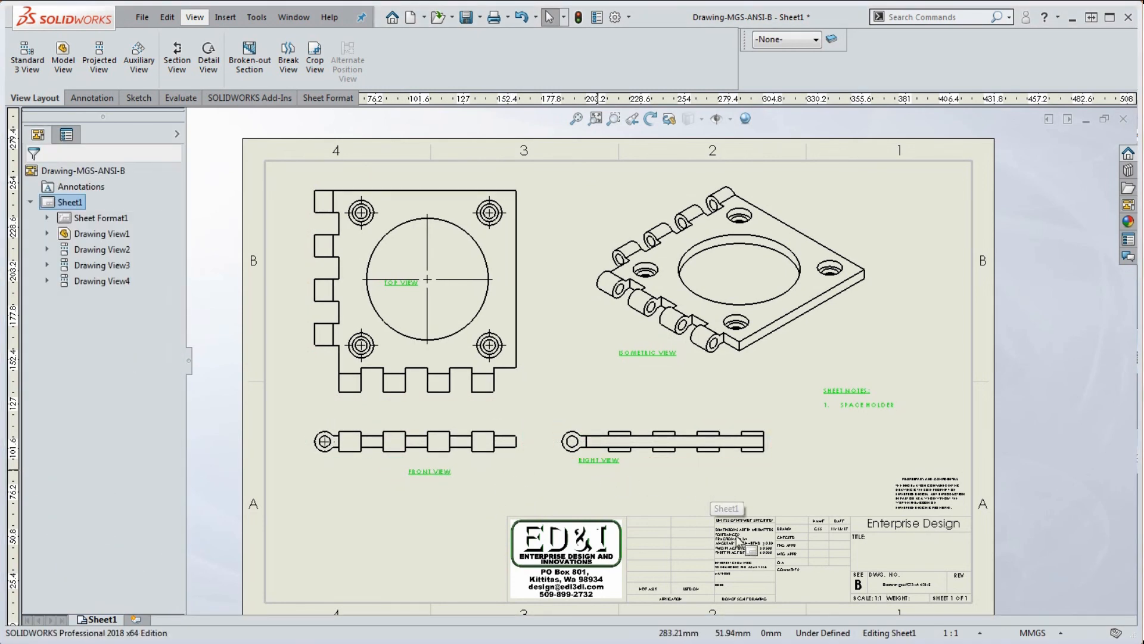
# Examine the title block's tolerance, title, material, drawing number, scale and weight fields, and the overall sheet layout.
pyautogui.scroll(-1, 739, 538)
pyautogui.scroll(-1, 739, 538)
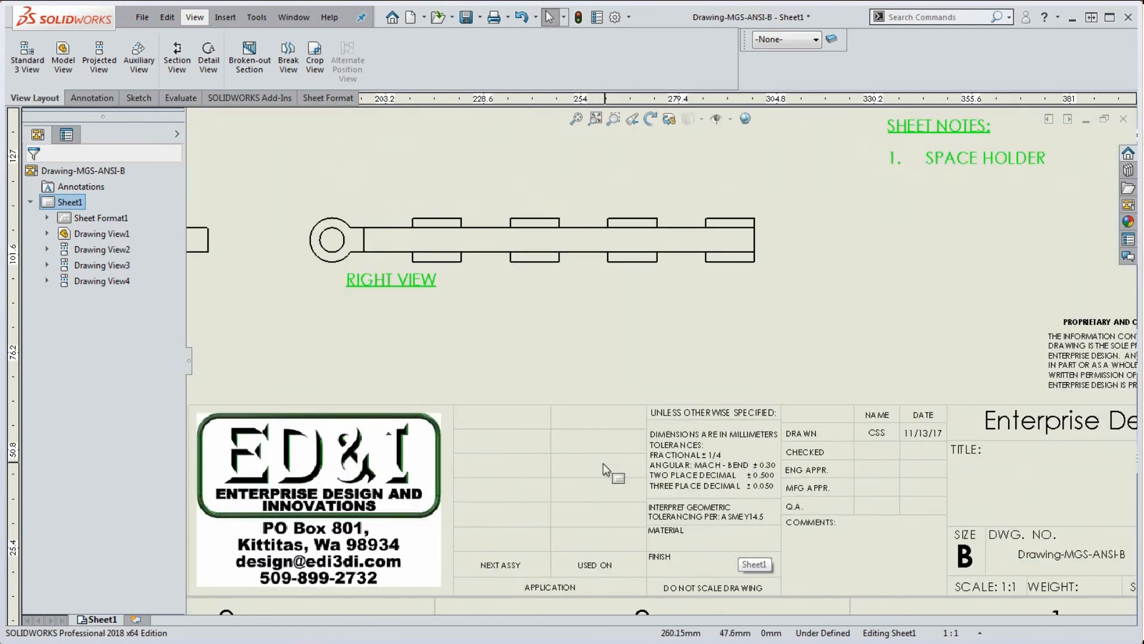
pyautogui.scroll(-1, 602, 465)
pyautogui.scroll(-1, 739, 548)
pyautogui.scroll(2, 844, 477)
pyautogui.scroll(-2, 842, 453)
pyautogui.scroll(-2, 831, 411)
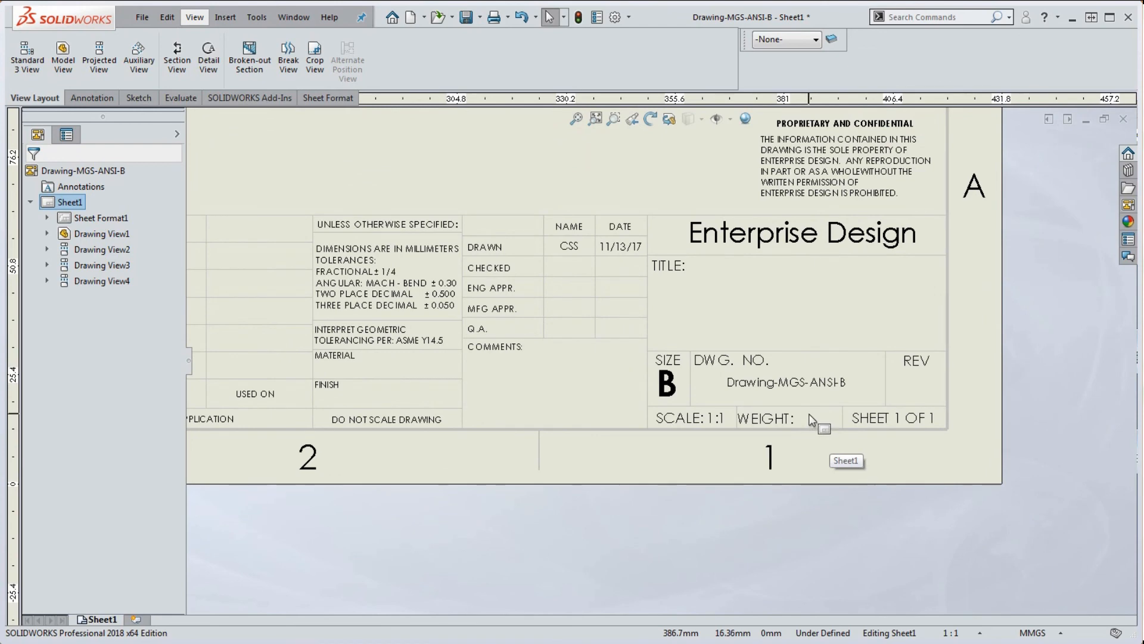
pyautogui.scroll(4, 820, 427)
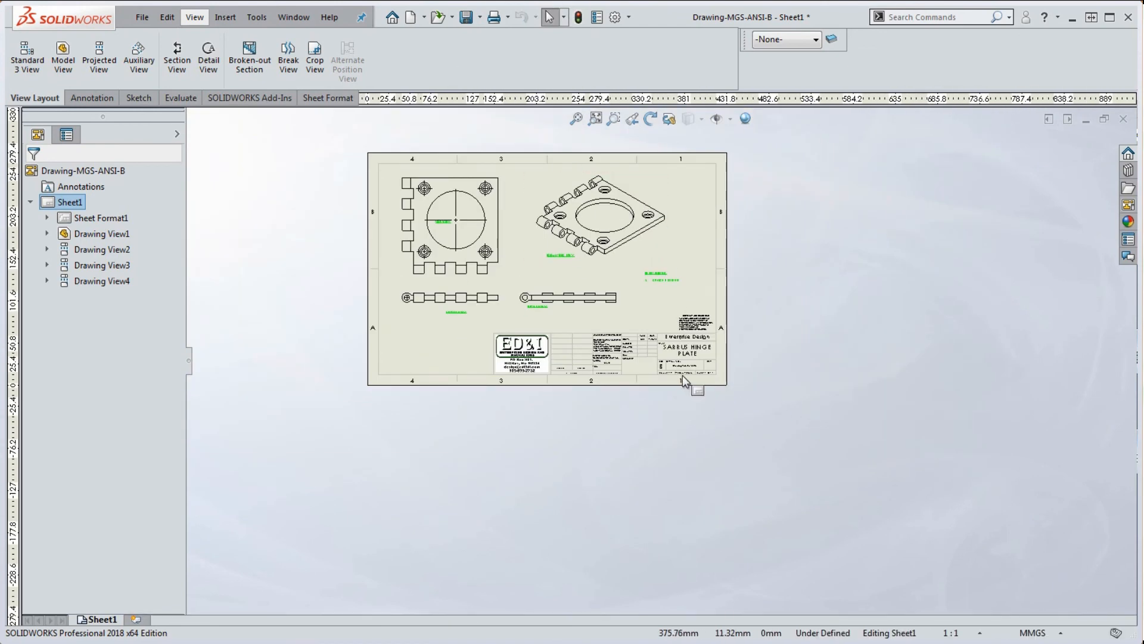
pyautogui.scroll(-4, 692, 382)
pyautogui.scroll(-3, 690, 380)
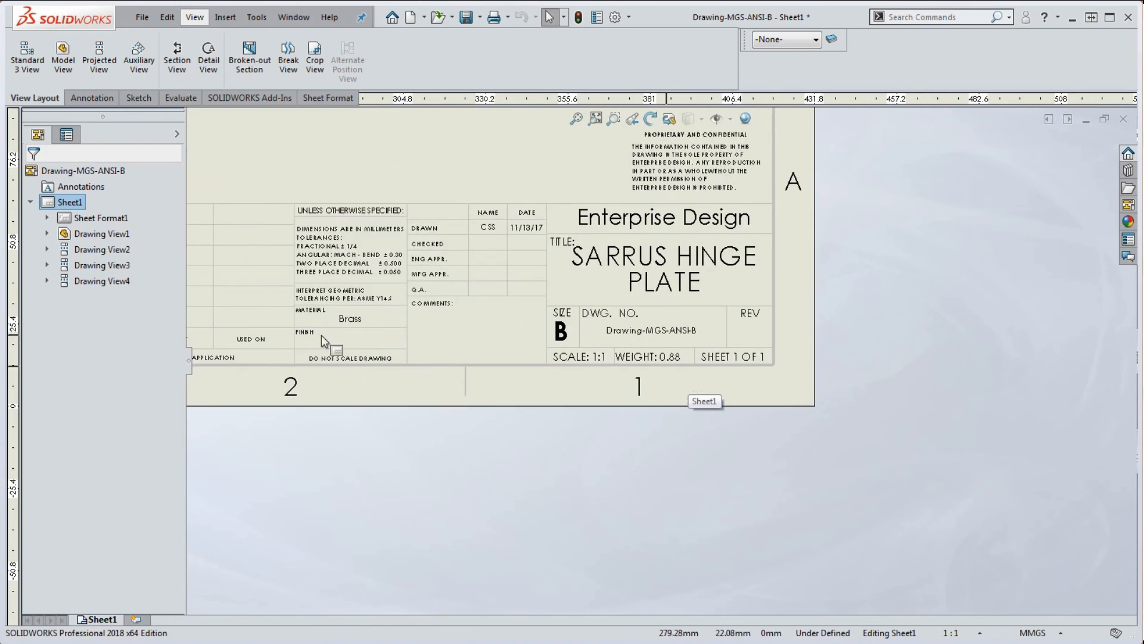
pyautogui.scroll(2, 371, 313)
pyautogui.scroll(-3, 368, 318)
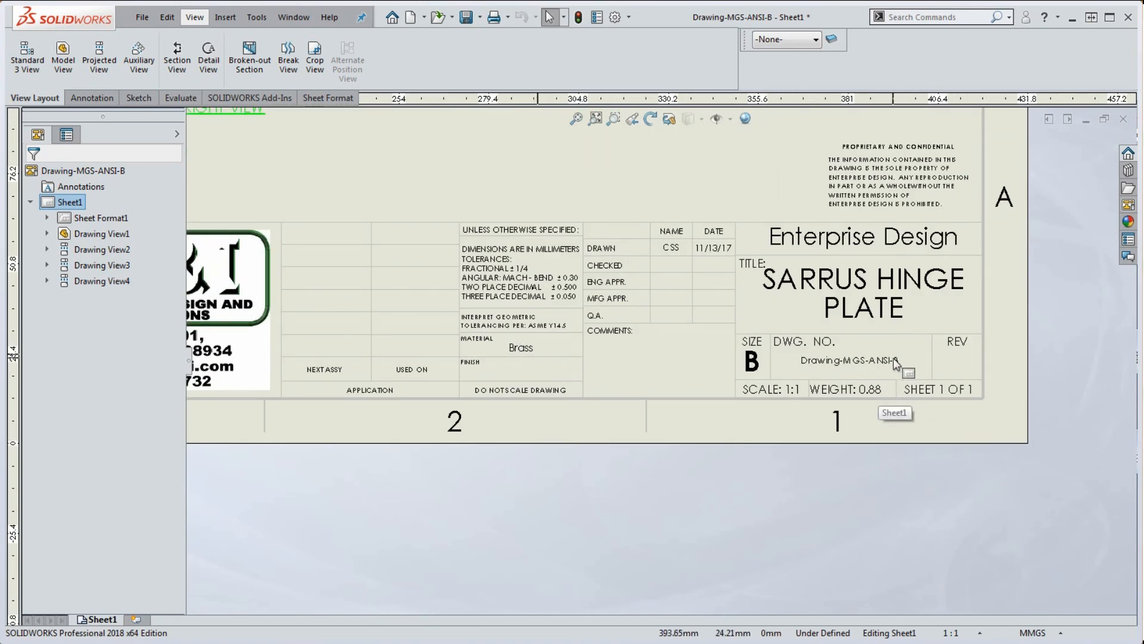
pyautogui.scroll(4, 869, 326)
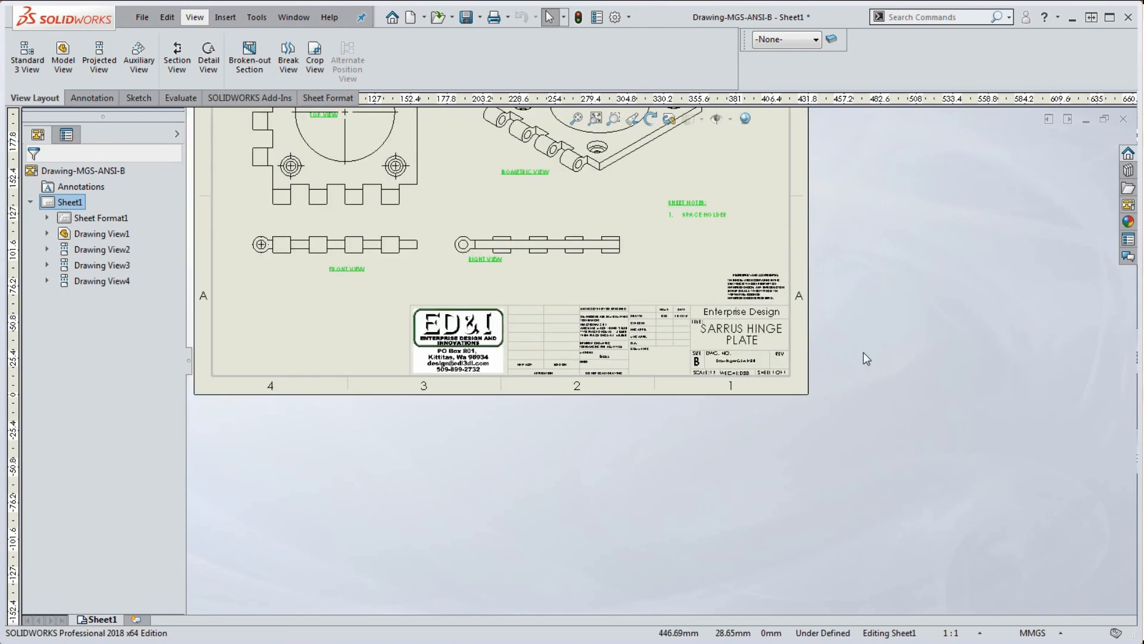
pyautogui.scroll(-2, 590, 273)
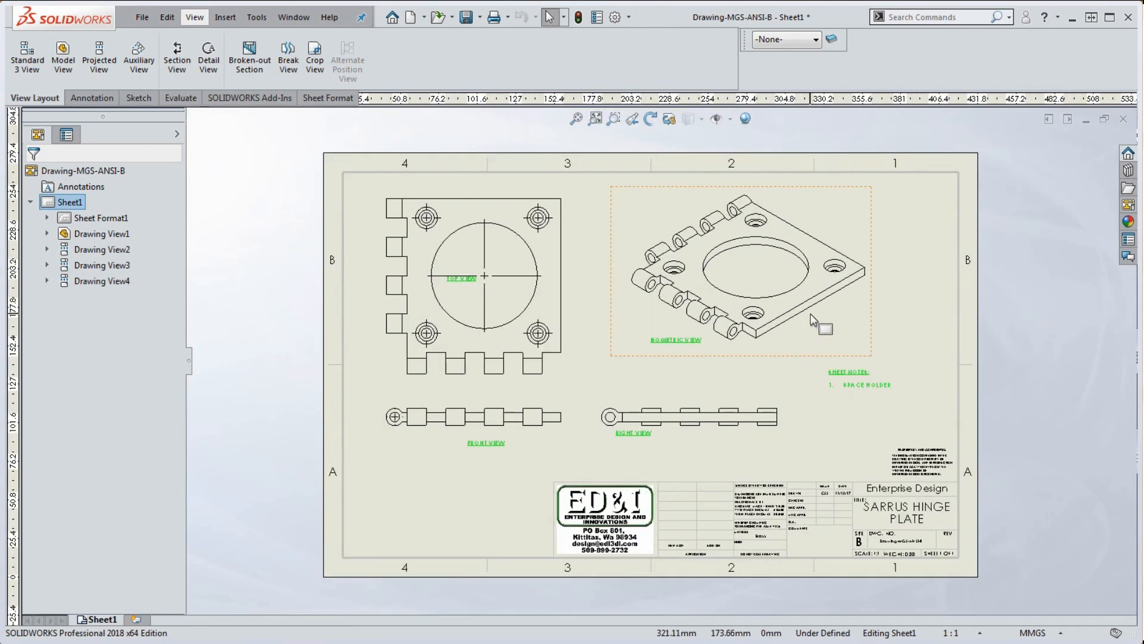
# Insert the model's dimensions into all views with Model Items, using the entire model as the source.
pyautogui.click(87, 99)
pyautogui.click(74, 70)
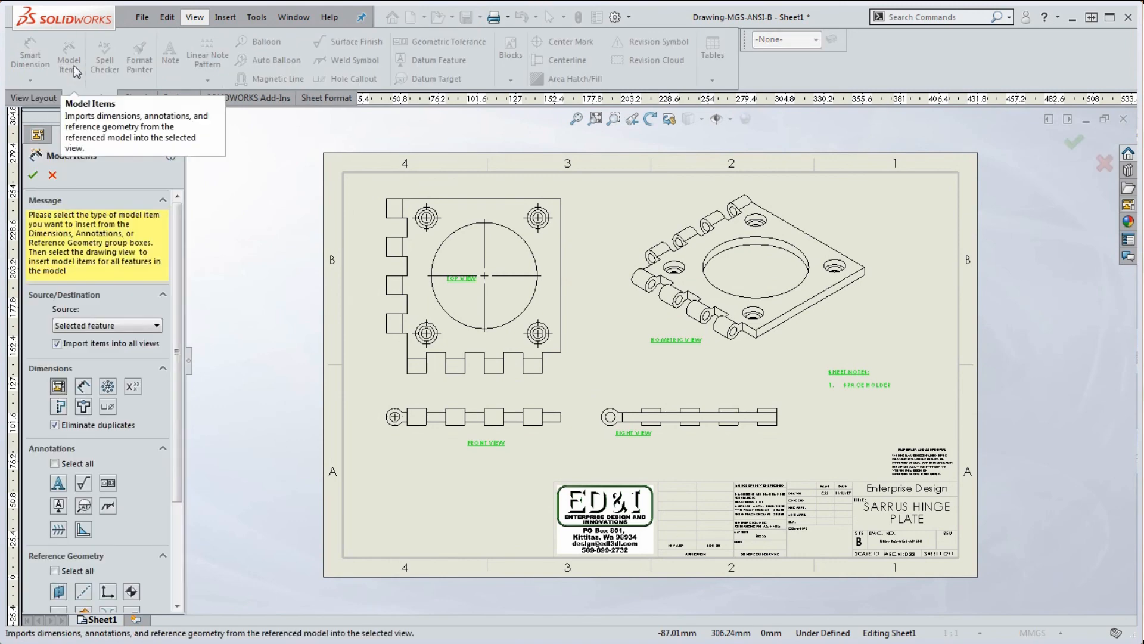
pyautogui.click(33, 174)
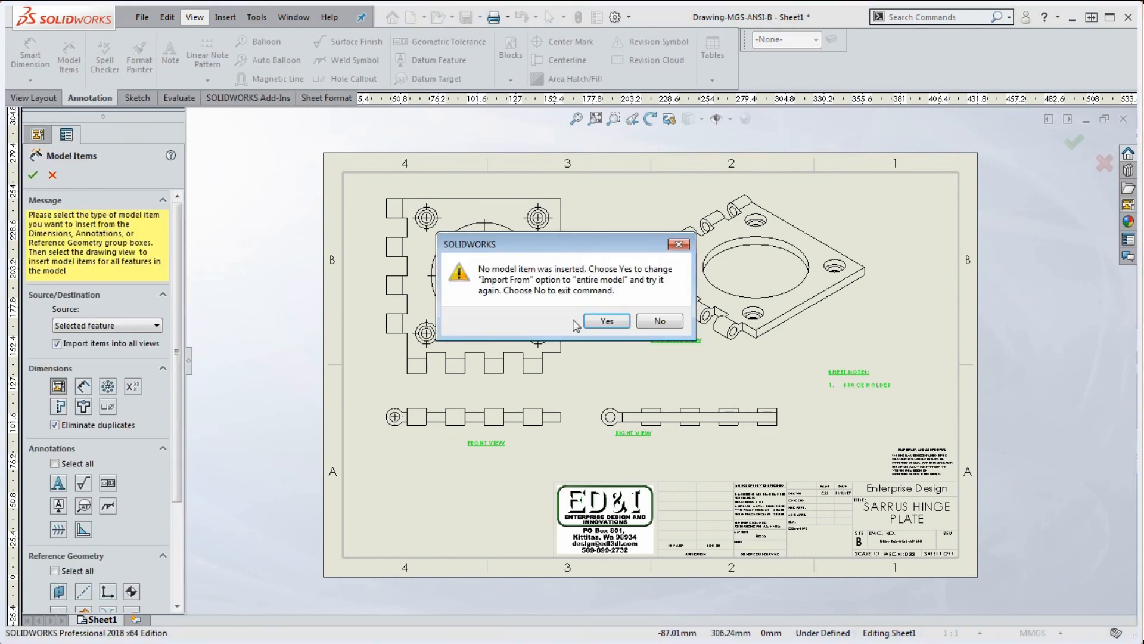
pyautogui.click(607, 321)
# Move the large hole's diameter dimension closer to the top view and the BOTH SIDES height dimension out to the left of the plate.
pyautogui.scroll(-4, 613, 268)
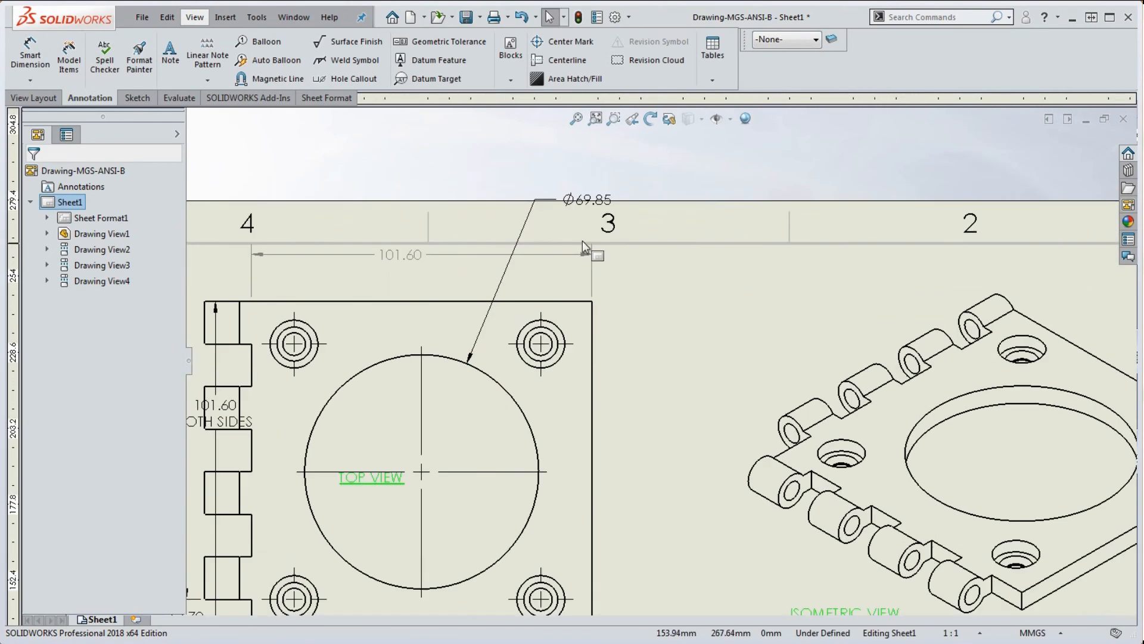
pyautogui.moveTo(599, 211); pyautogui.dragTo(535, 274)
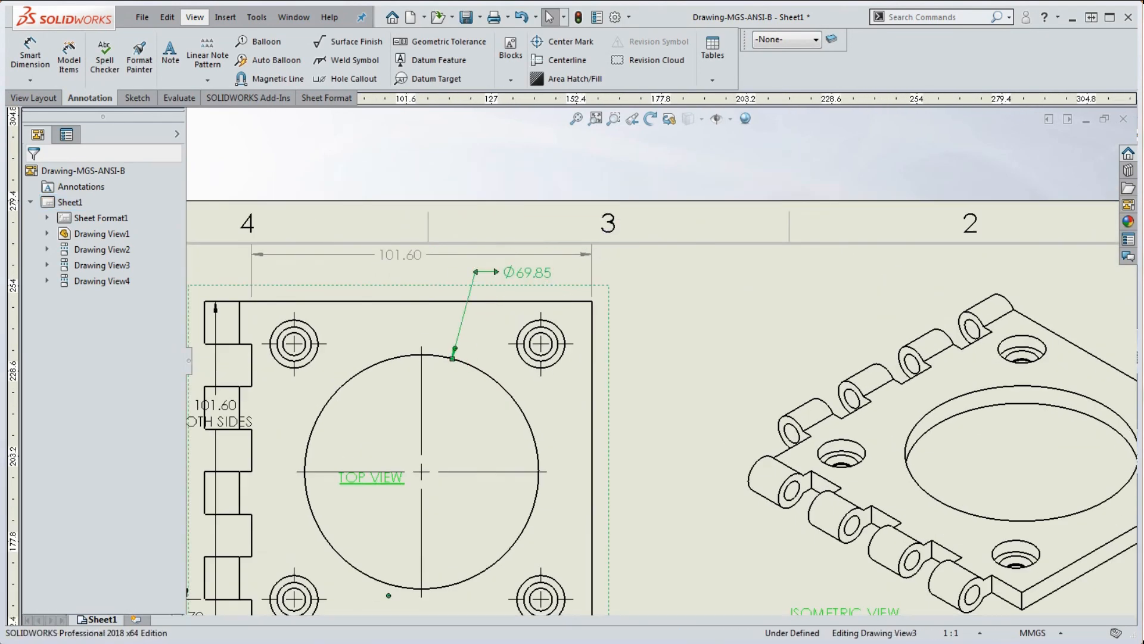
pyautogui.scroll(4, 595, 335)
pyautogui.scroll(-5, 480, 333)
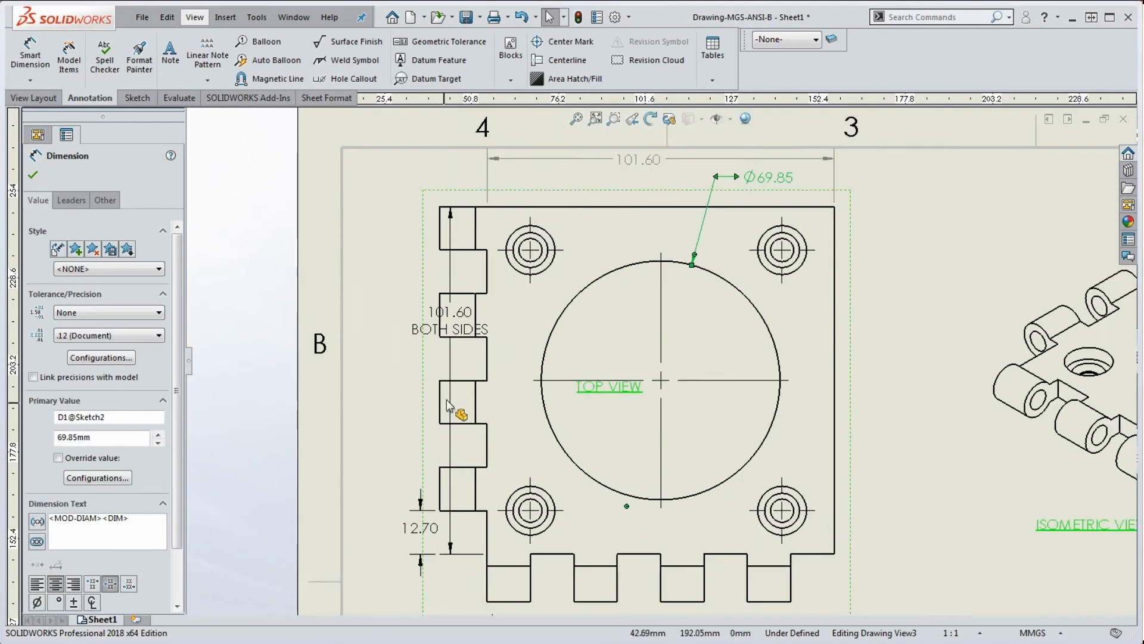
pyautogui.click(480, 332)
pyautogui.scroll(3, 422, 247)
pyautogui.scroll(-2, 575, 566)
pyautogui.scroll(-1, 576, 566)
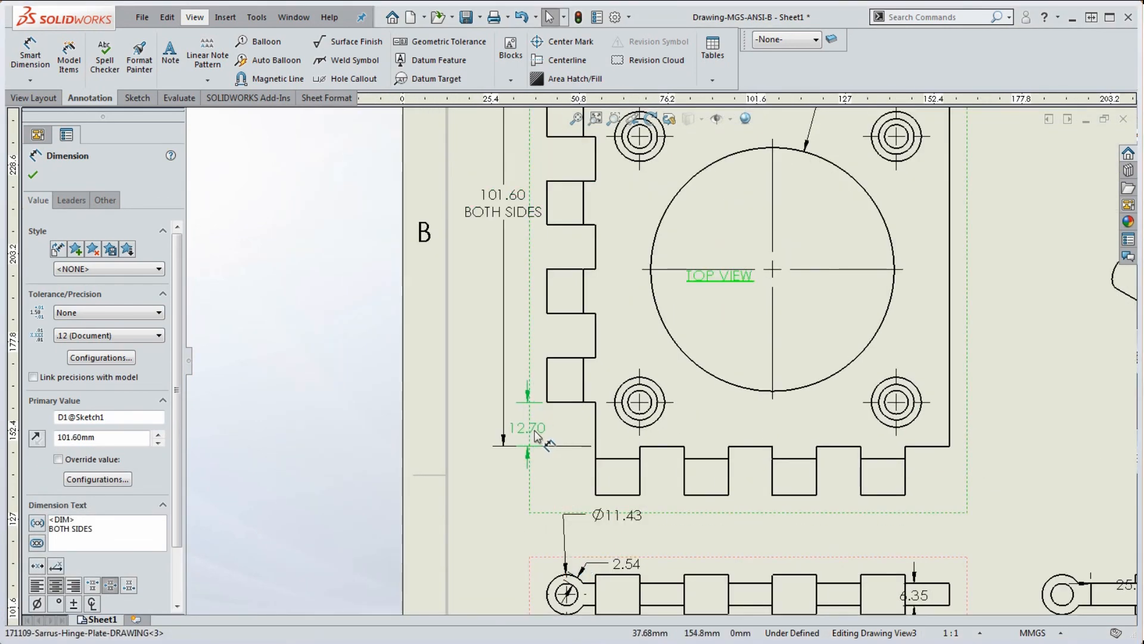
# Adjust the position of the 12.70 dimension beside the top view, and move the front view's 2.54 dimension up and to the right.
pyautogui.click(535, 427)
pyautogui.scroll(3, 554, 349)
pyautogui.scroll(-4, 657, 463)
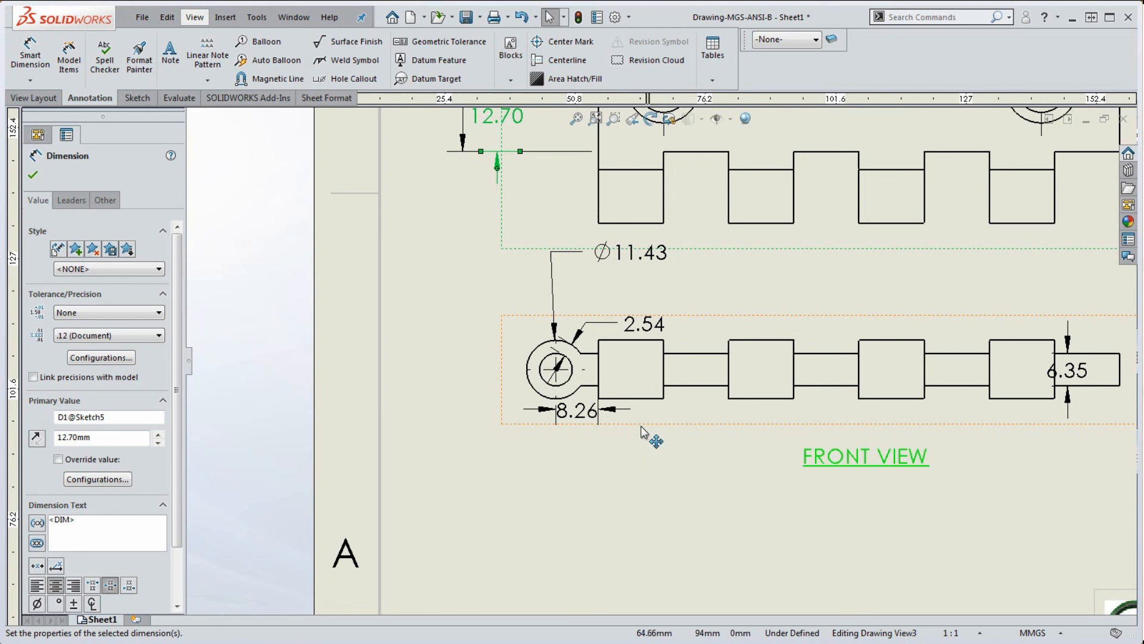
pyautogui.moveTo(646, 325); pyautogui.dragTo(667, 301)
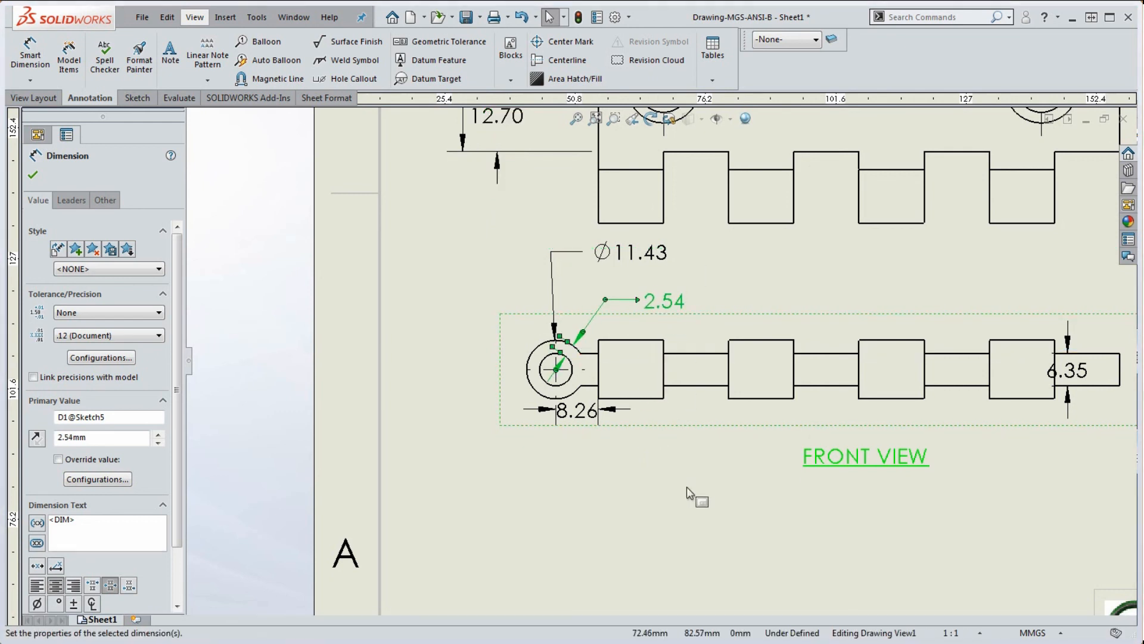
pyautogui.click(686, 485)
# Move the 25.40 dimension off the right view's geometry to a clear spot above its left end.
pyautogui.scroll(10, 643, 506)
pyautogui.scroll(-5, 761, 275)
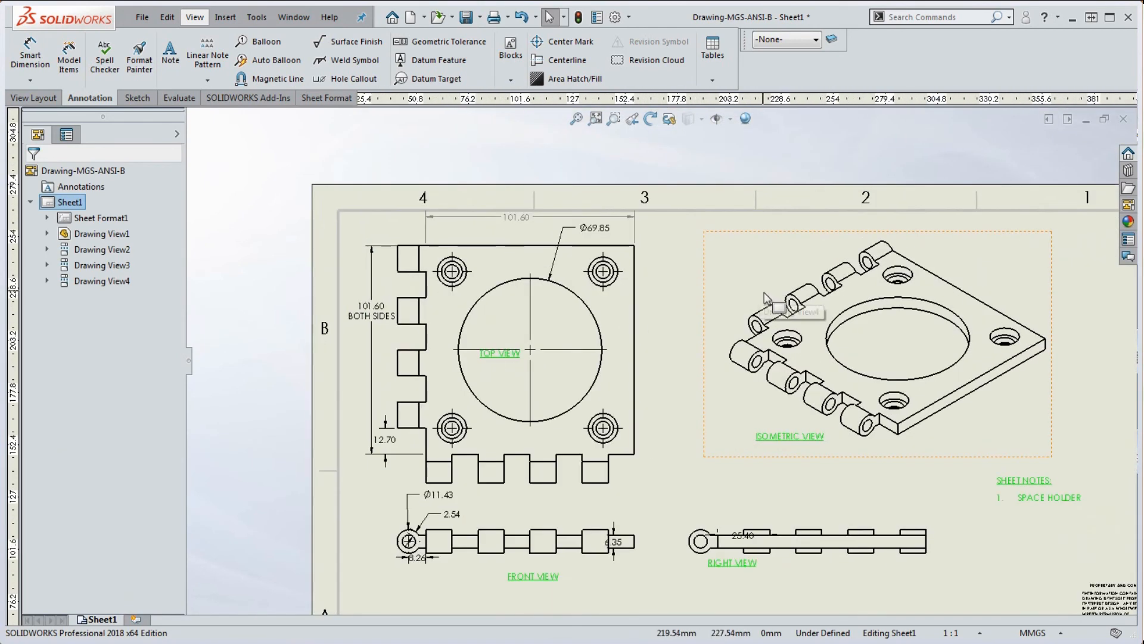
pyautogui.scroll(5, 761, 286)
pyautogui.scroll(-4, 757, 471)
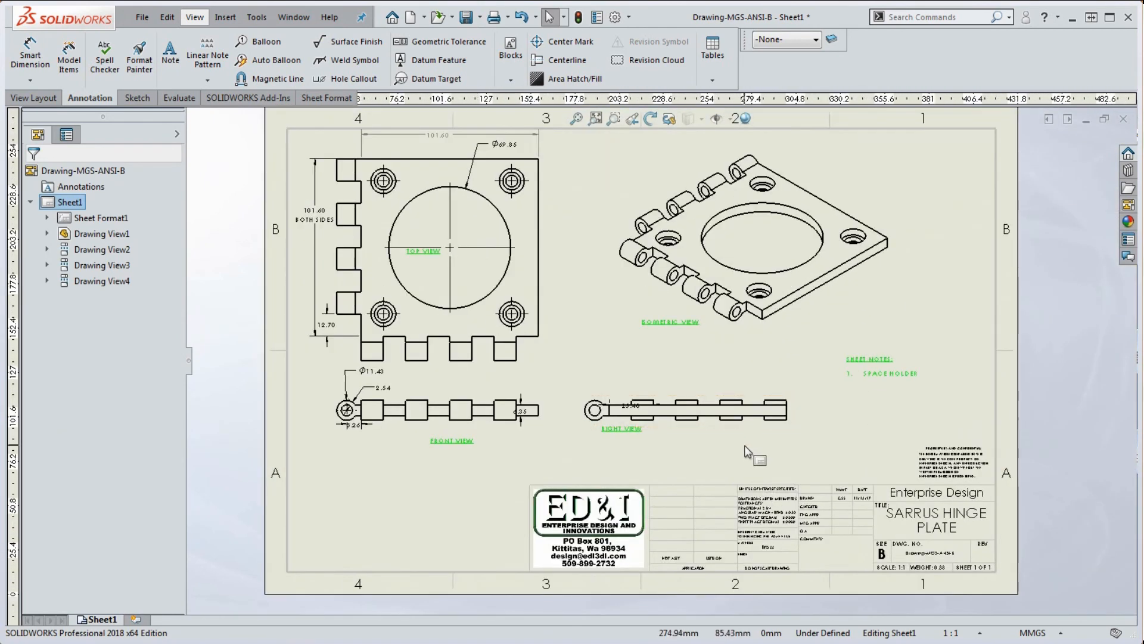
pyautogui.moveTo(630, 405); pyautogui.dragTo(587, 371)
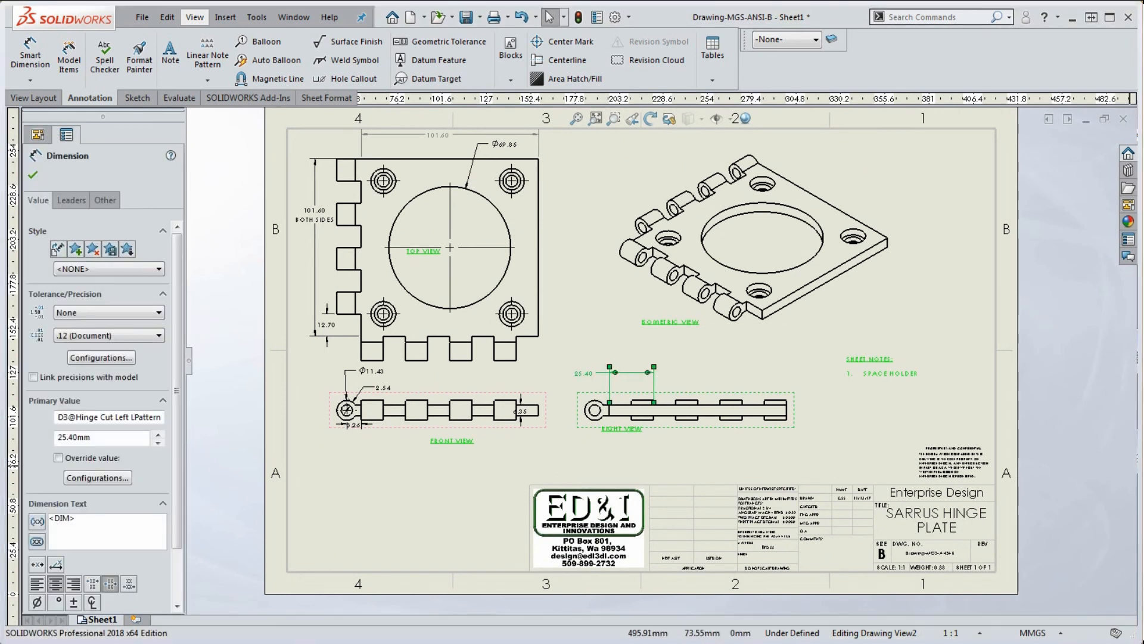